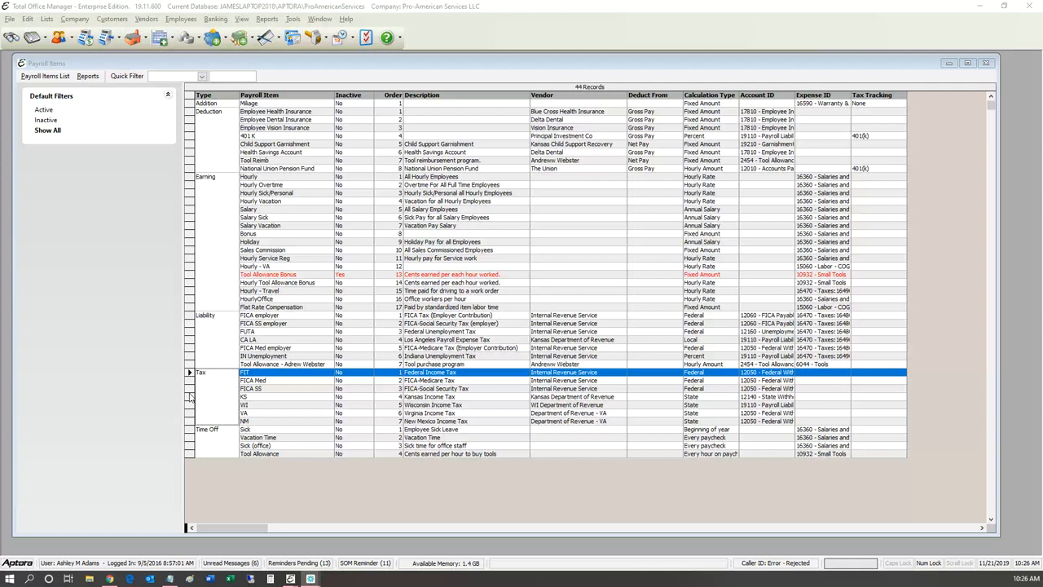
Step: From the Salary row of the payroll list, start creating a new earning item
left_click(54, 226)
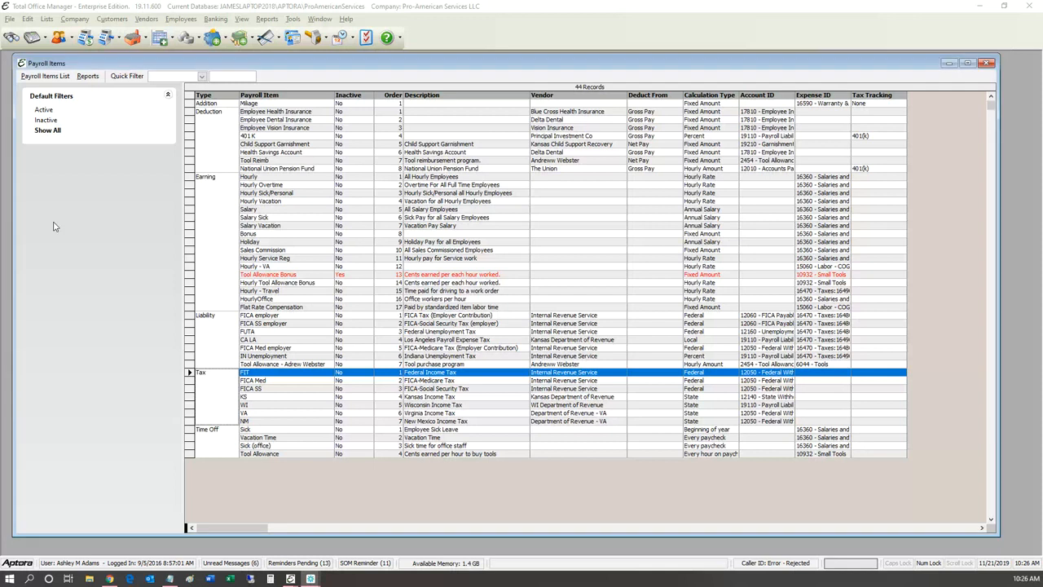
key("e")
key("e")
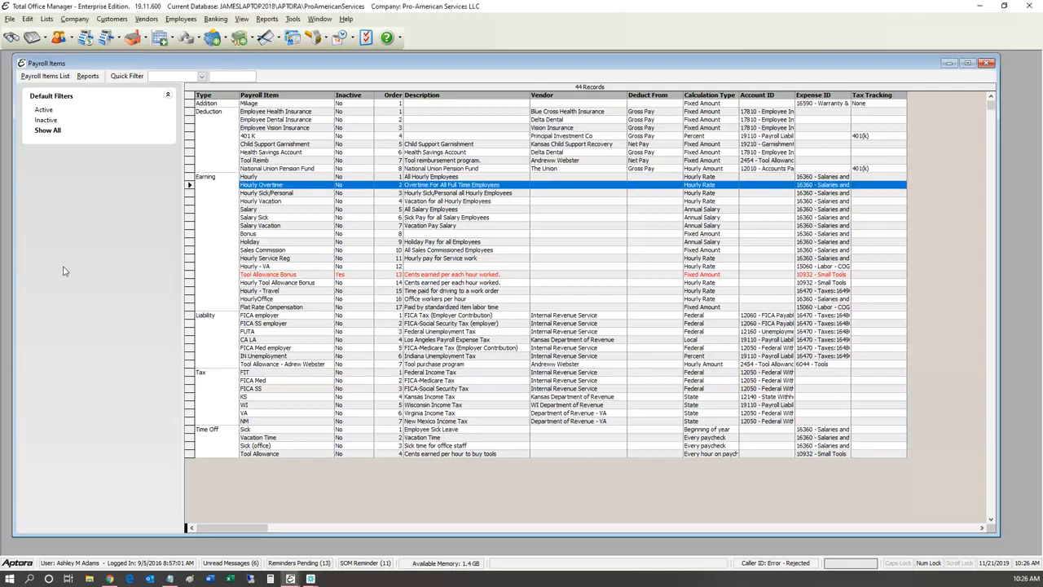
key("Down")
key("Down")
key("Down")
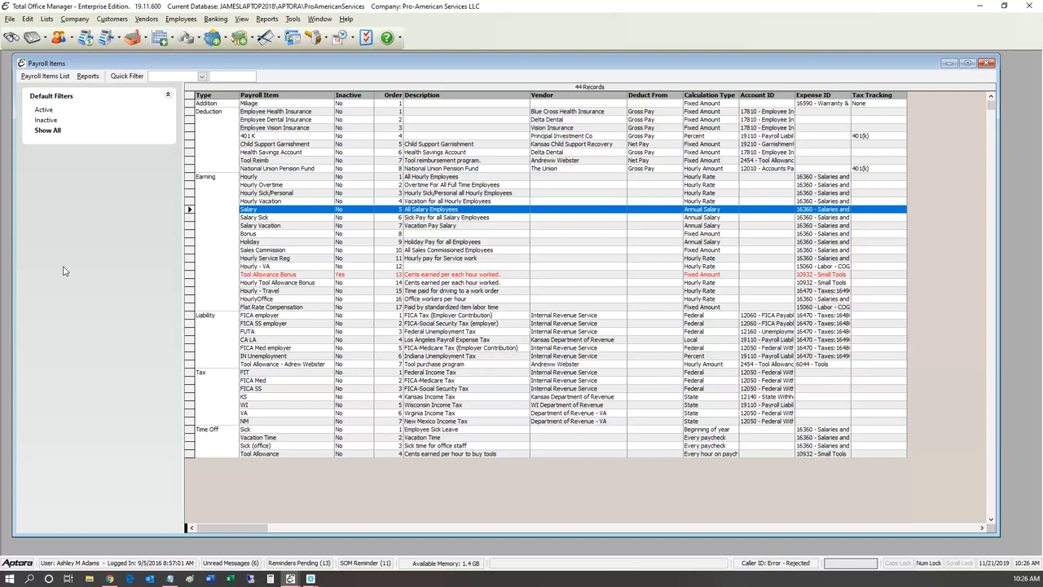
key("ctrl+n")
key("Right")
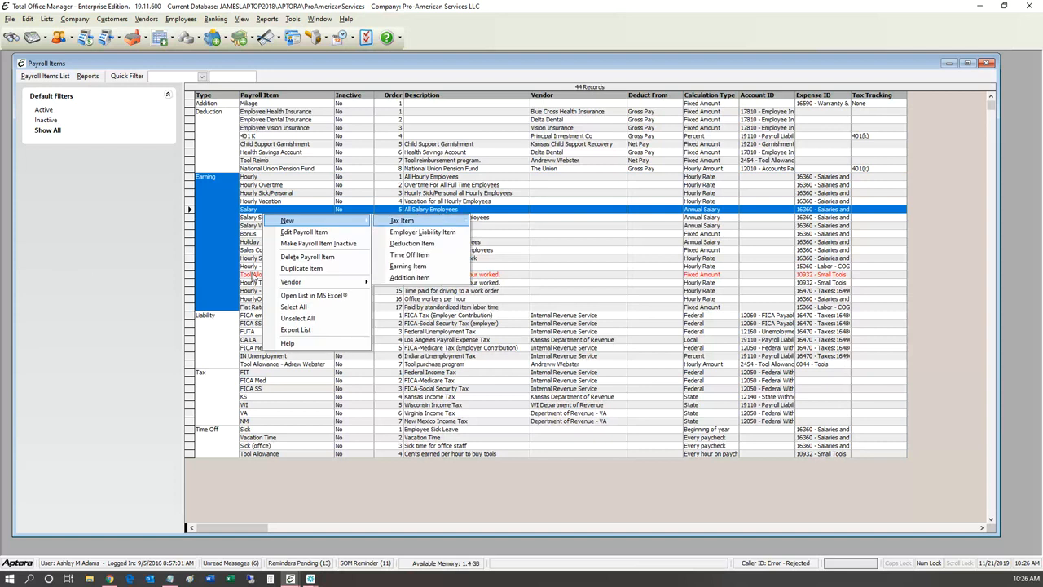
key("Down")
key("Down")
key("Down")
key("Down")
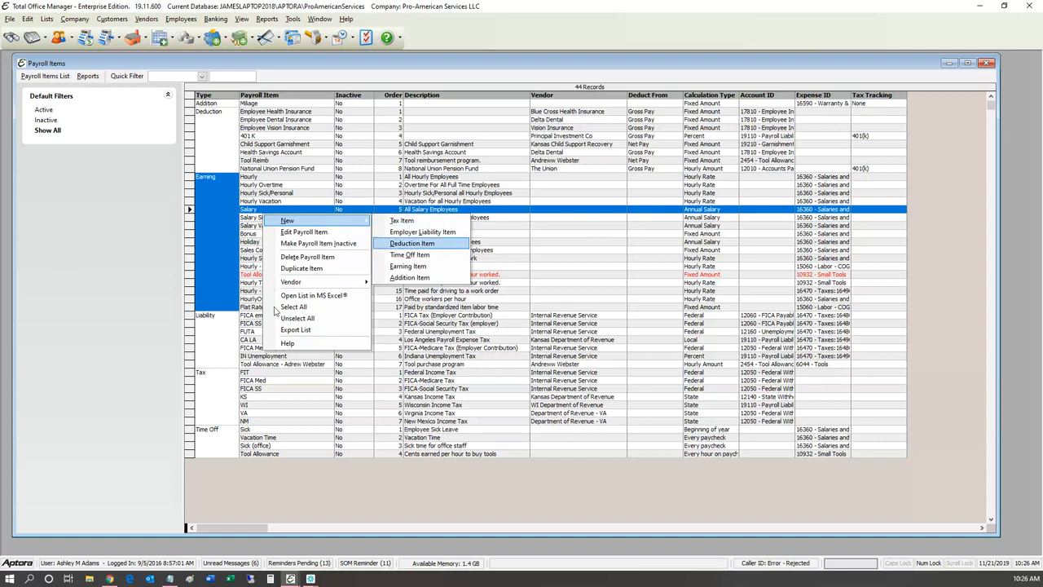
key("Return")
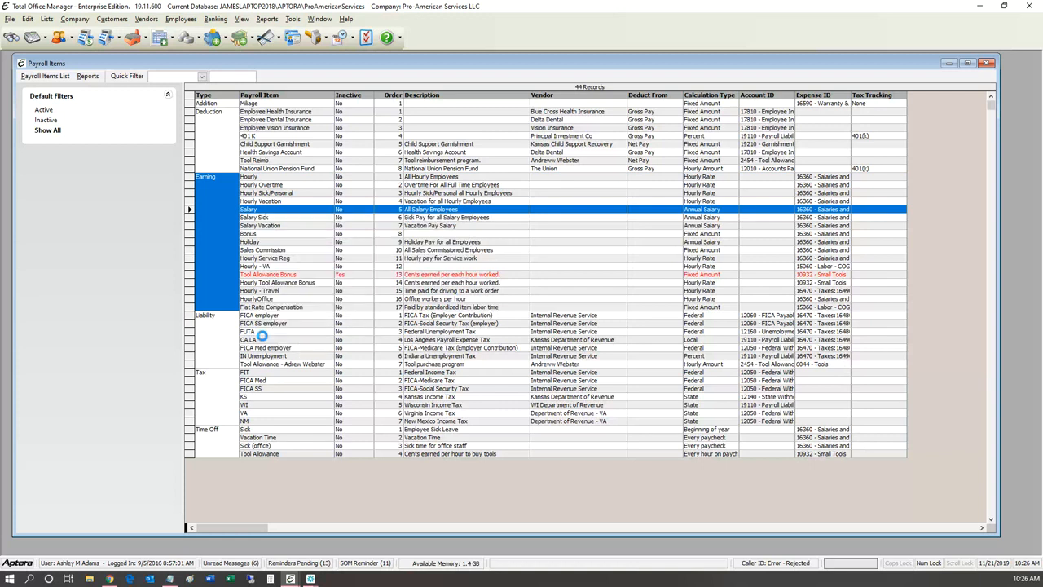
Step: Preview the Fixed Amount and Hourly Rate calculation types, then cancel the new earning item
key("alt+Down")
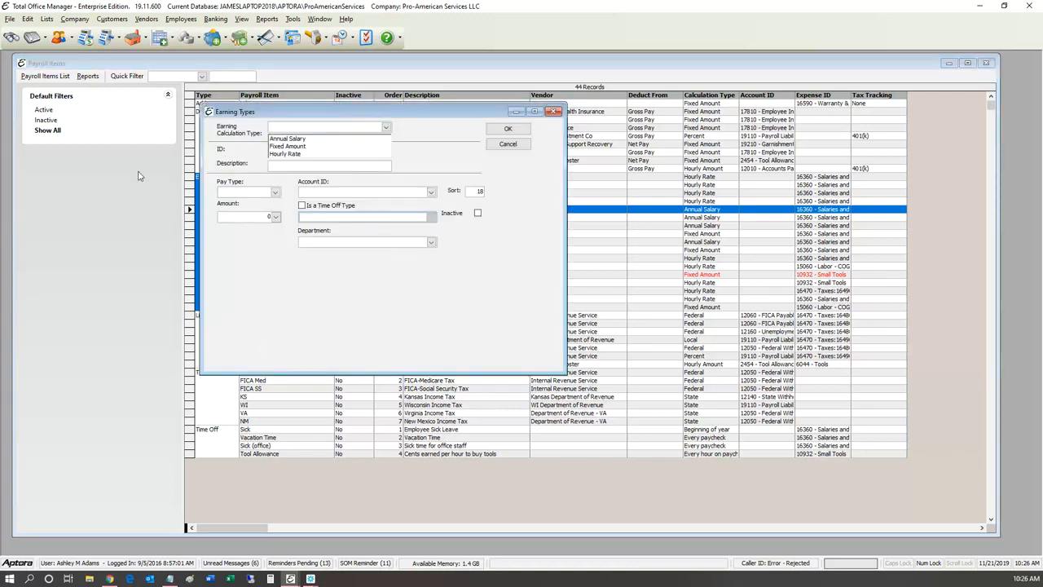
key("Down")
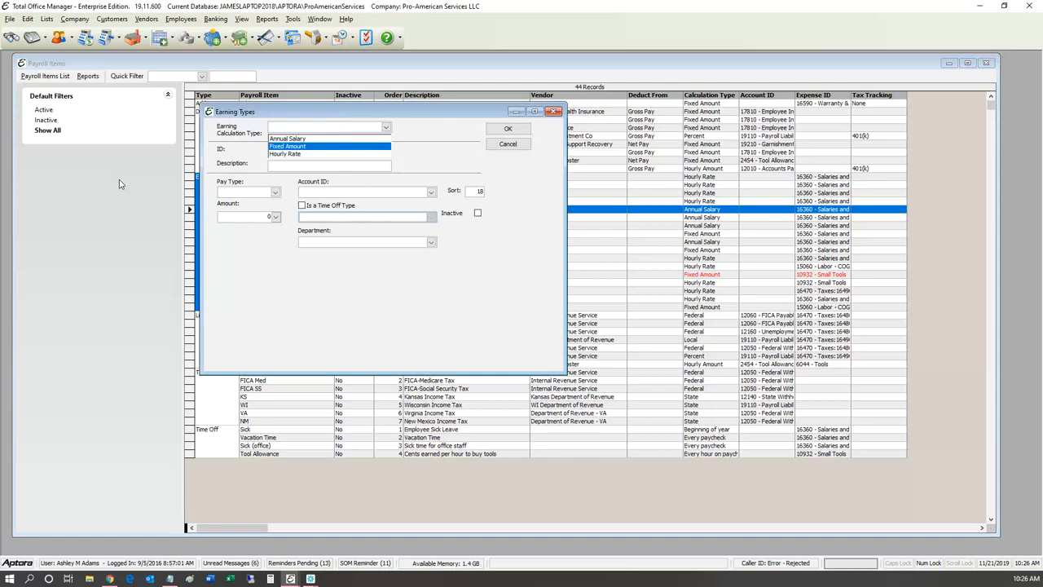
key("Down")
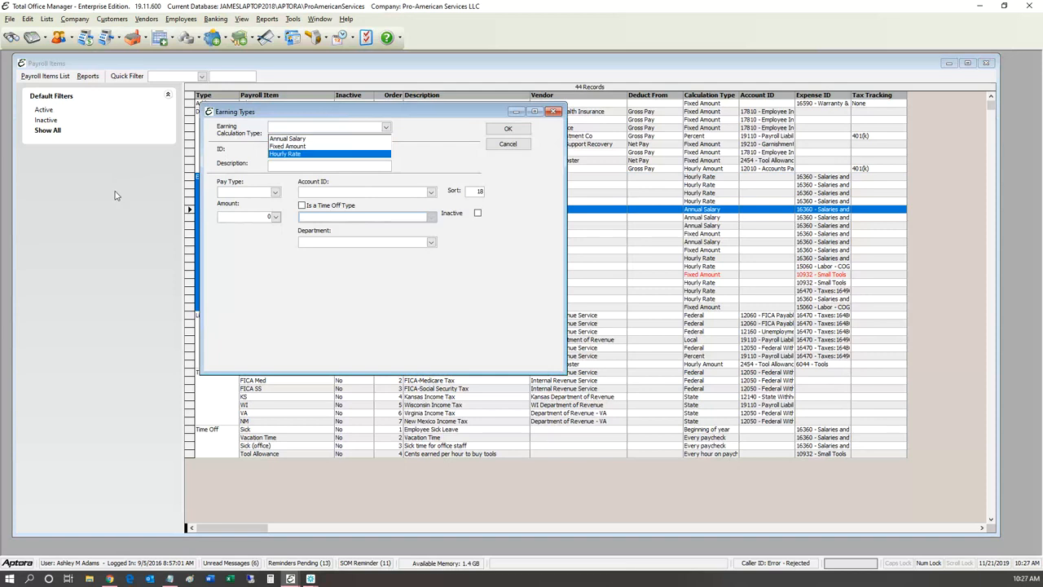
key("Escape")
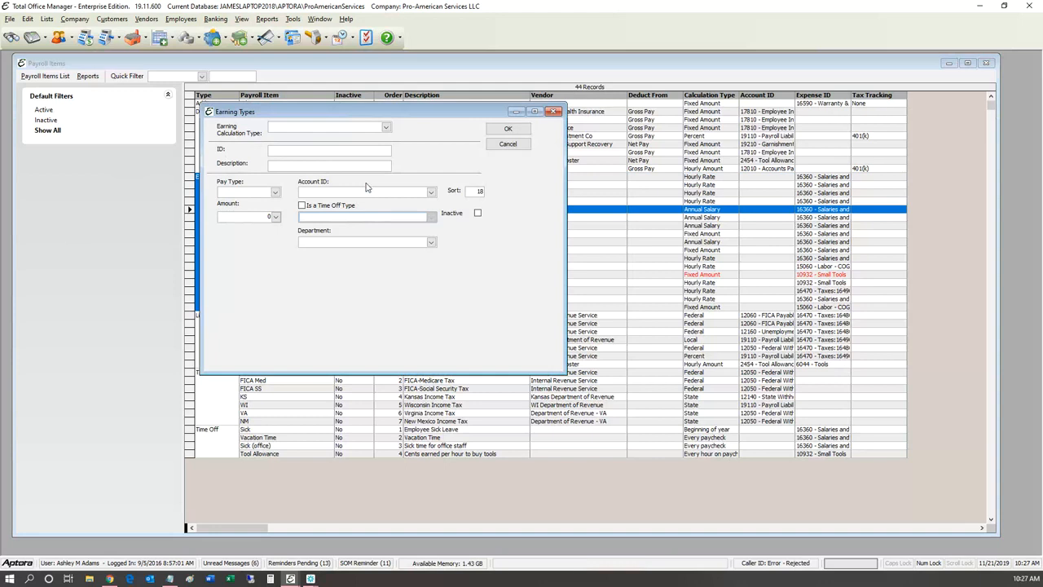
key("Escape")
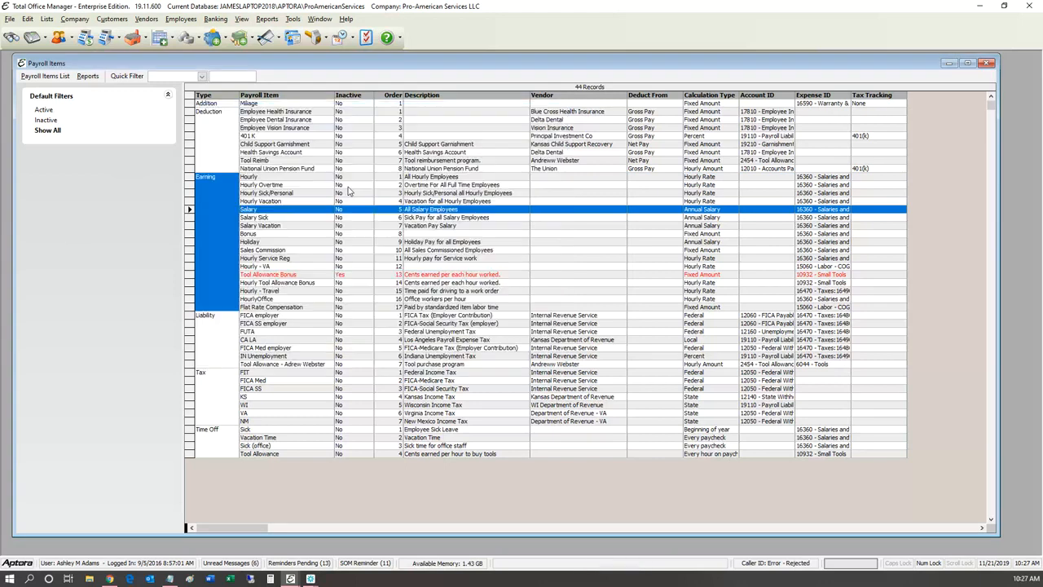
Step: Step through the Salary, Liability and Tax rows, then open the FIT tax item
key("Down")
key("Down")
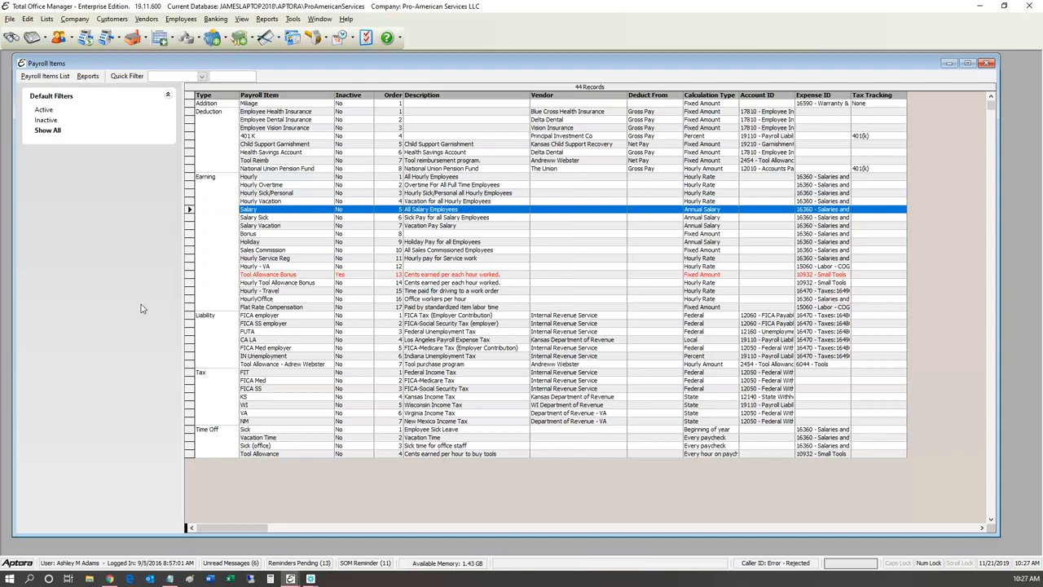
key("Down")
key("Down")
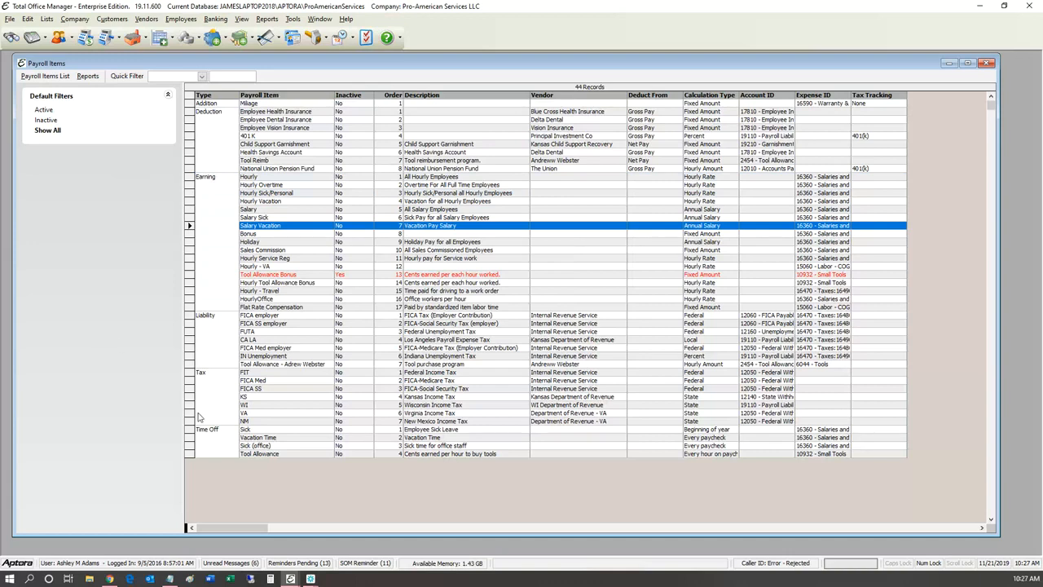
key("Down")
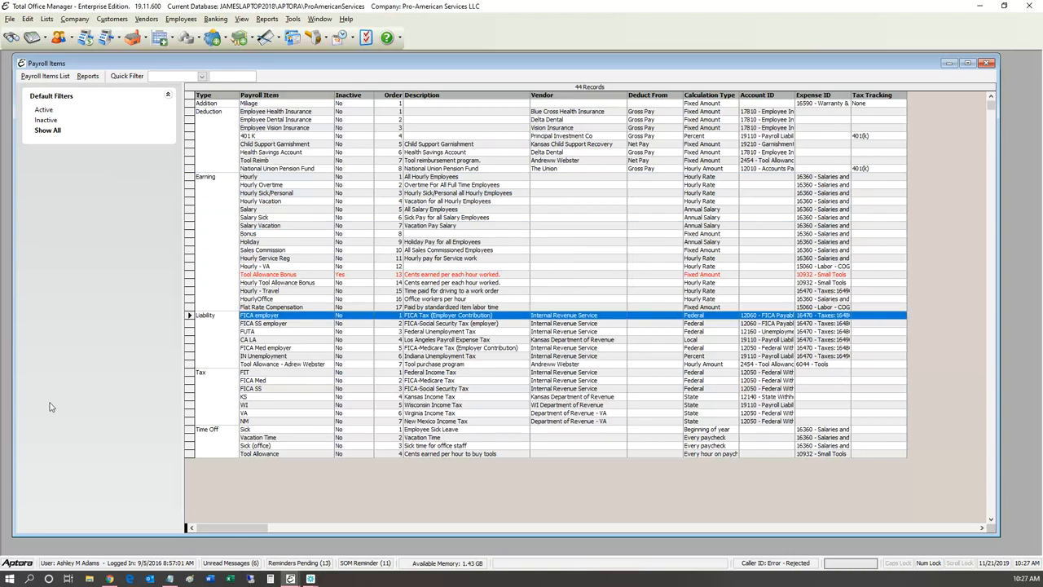
key("Down")
key("Down")
key("Down")
key("Down")
key("Down")
key("Down")
key("Down")
key("Down")
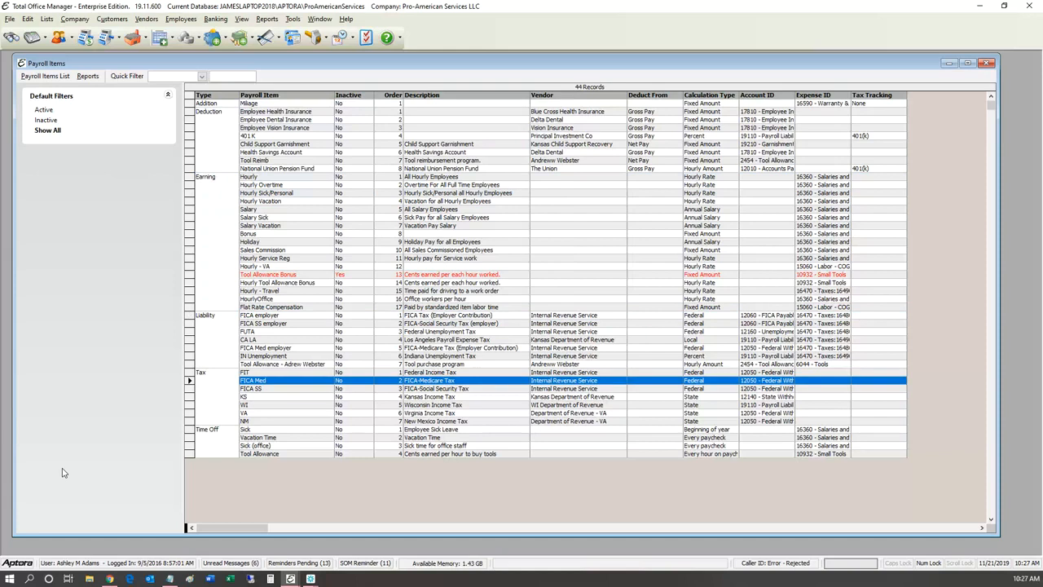
key("Up")
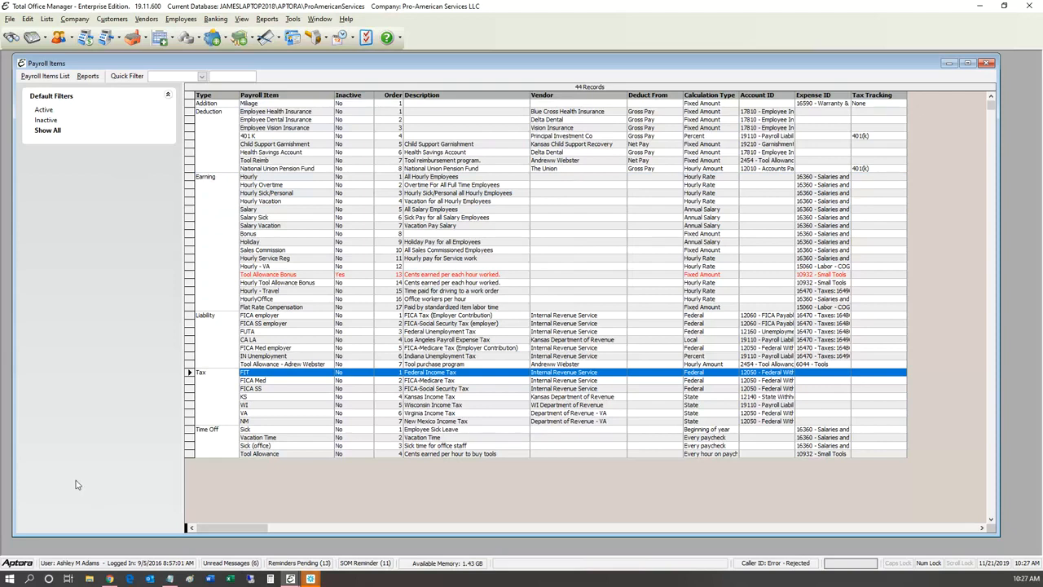
key("Down")
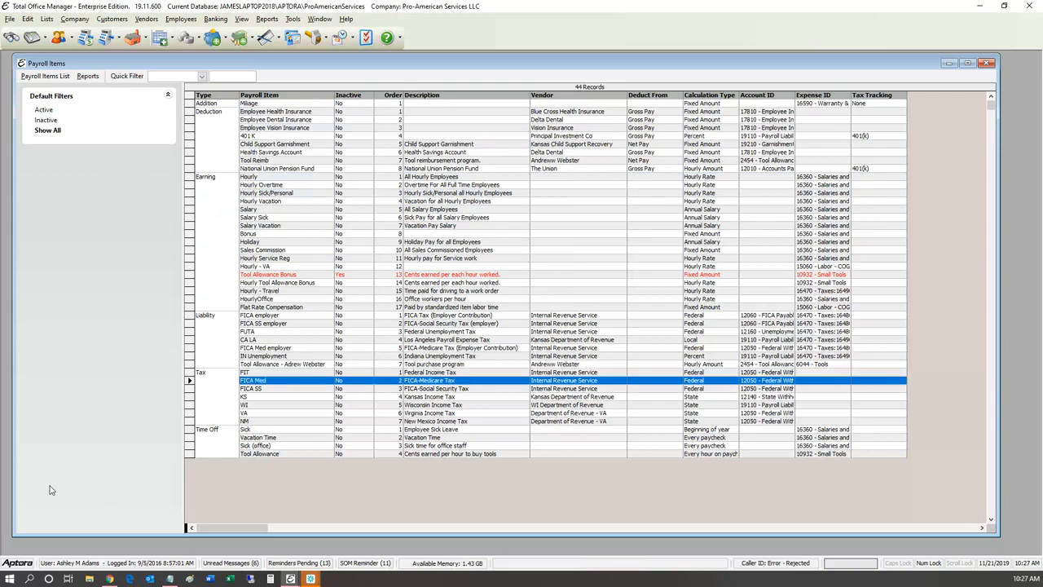
key("Down")
key("Down")
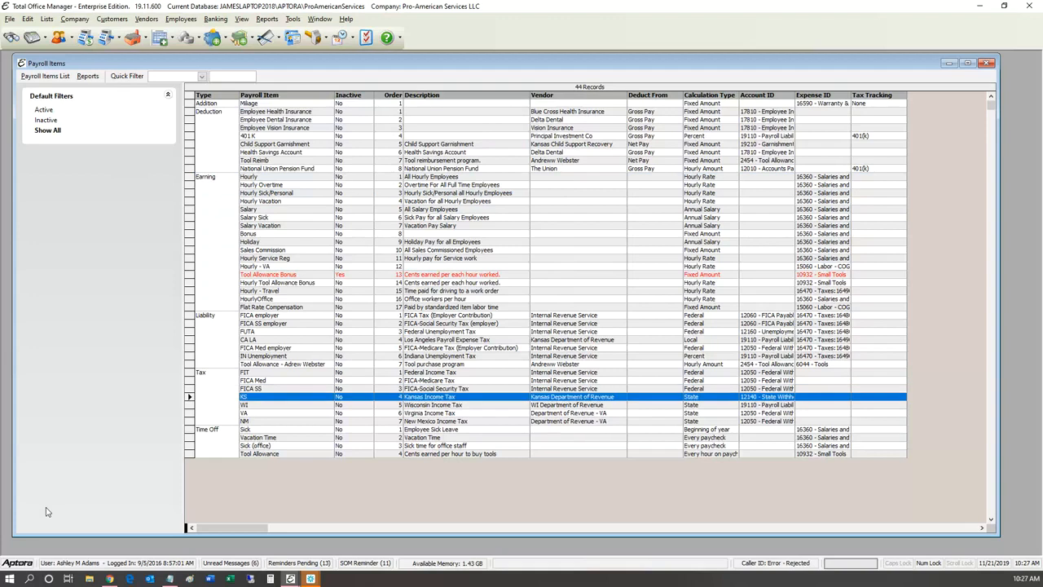
key("Down")
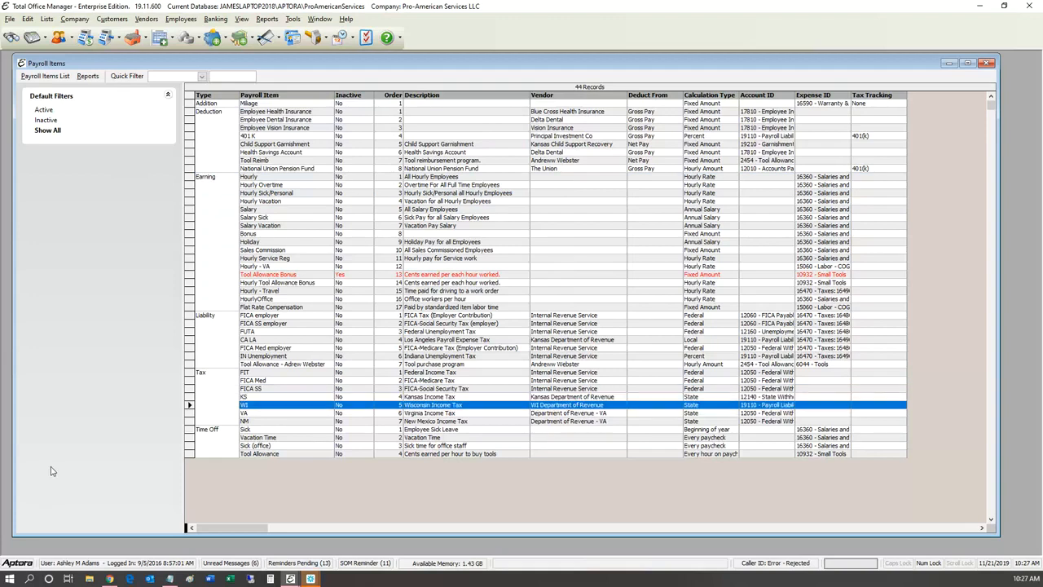
key("Up")
key("Up")
key("Up")
key("Up")
key("Return")
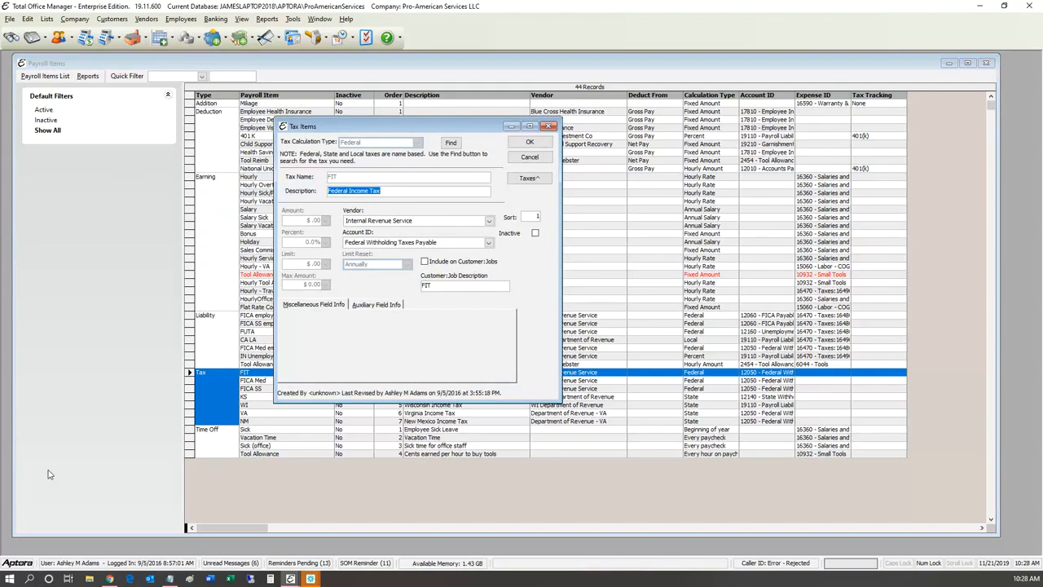
key("End")
left_click(147, 19)
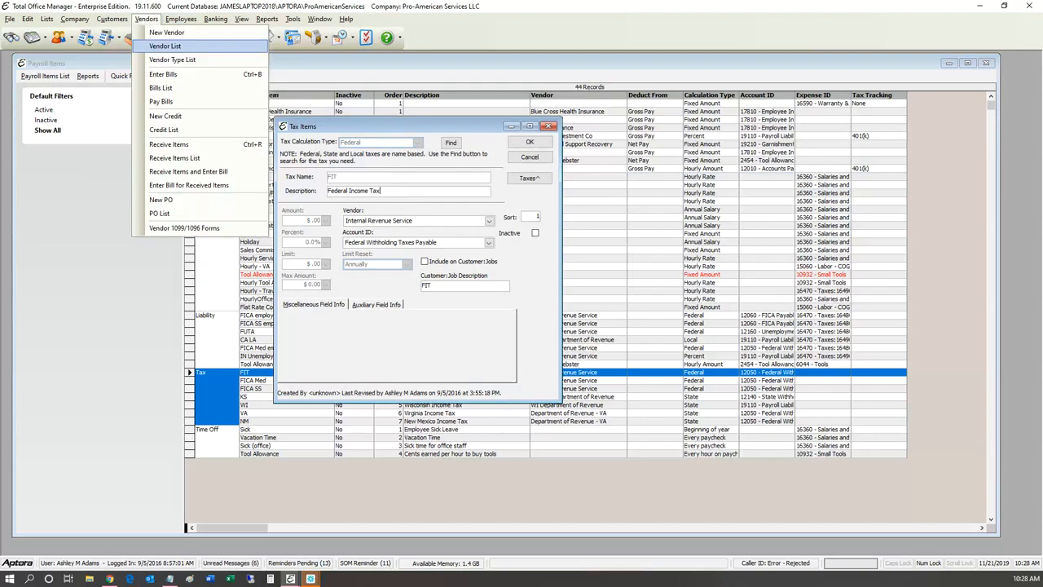
left_click(165, 47)
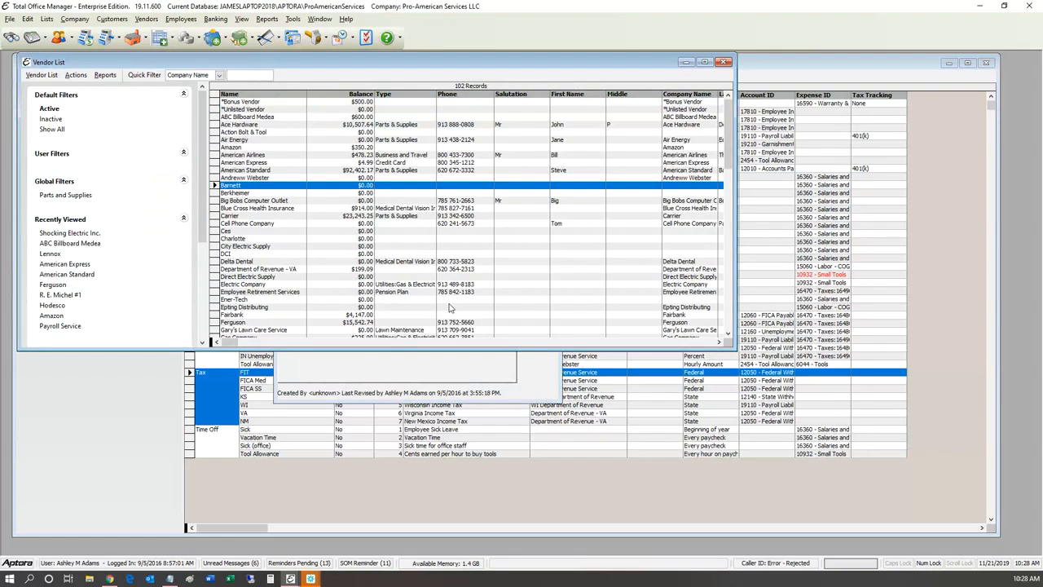
key("Escape")
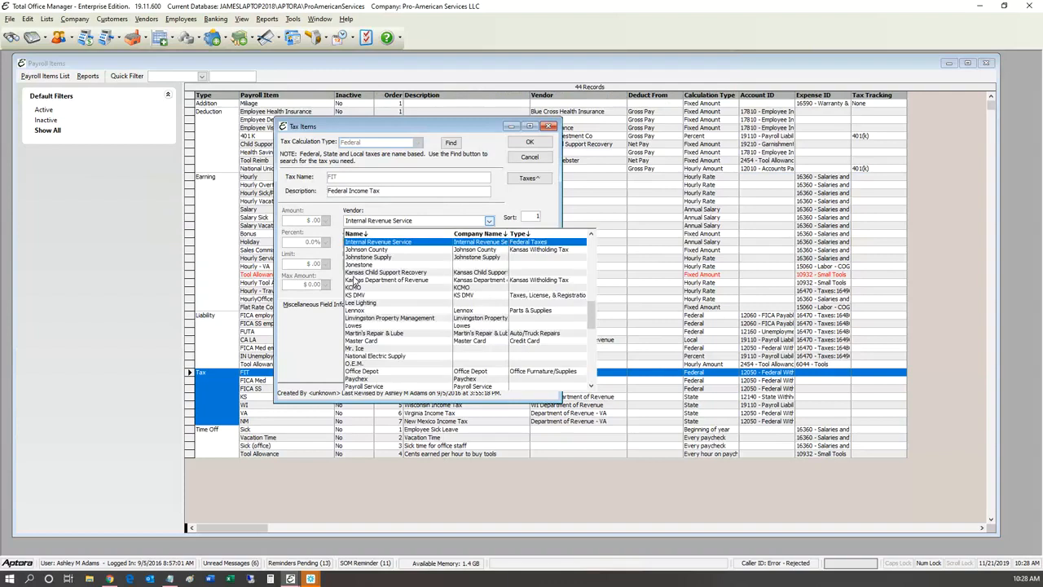
left_click(285, 306)
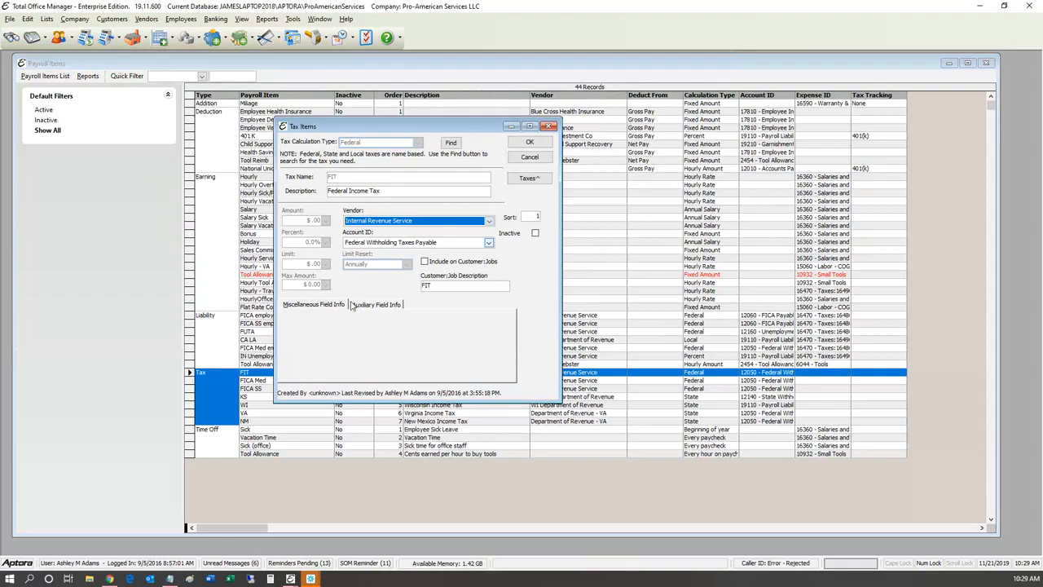
left_click(489, 243)
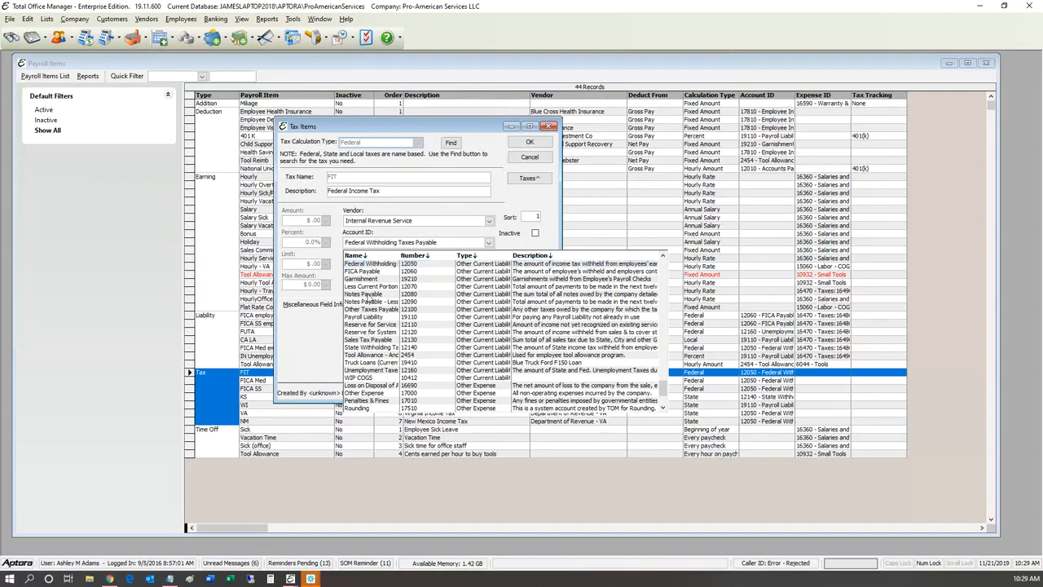
left_click(359, 262)
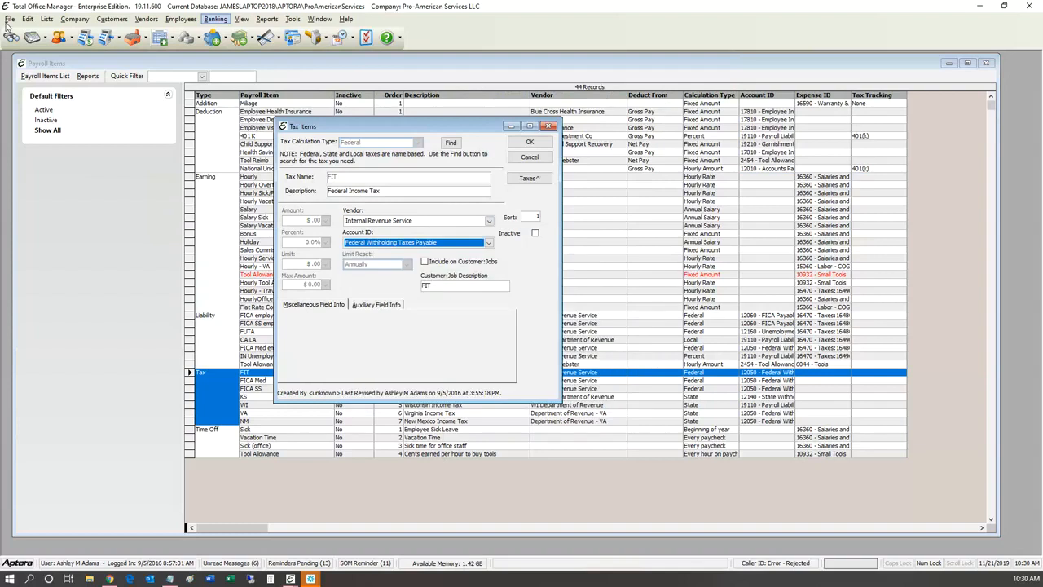
Step: Filter the Chart of Accounts by 'federal' and view Federal Withholding Taxes Payable without changes
left_click(215, 19)
key("Return")
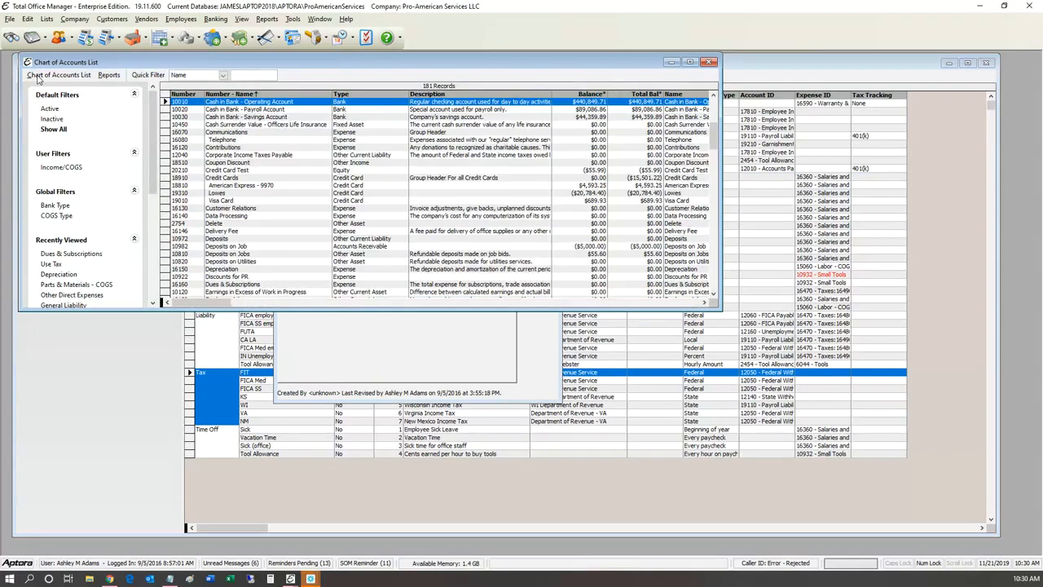
type("federal")
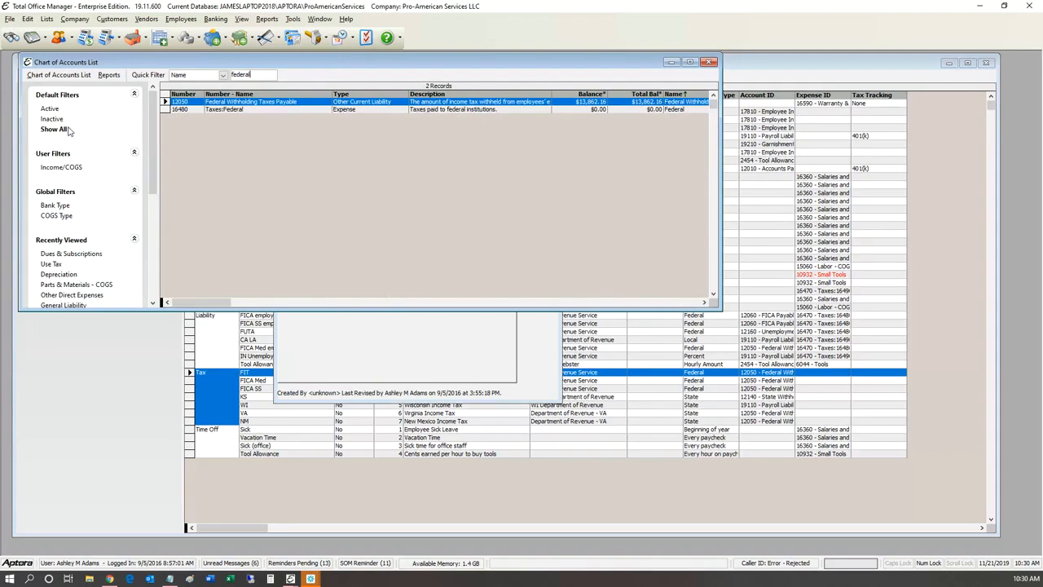
key("Return")
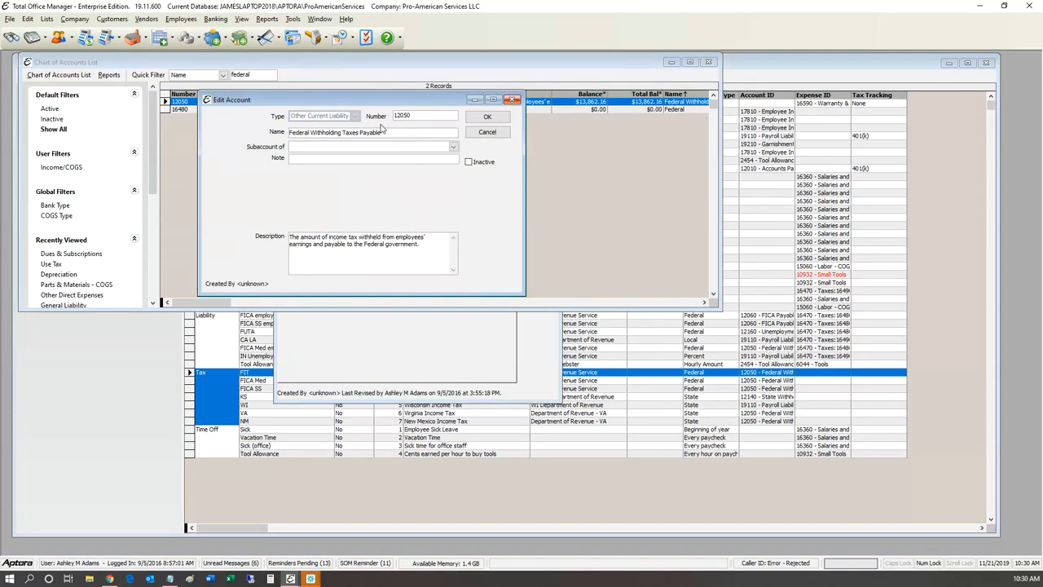
key("Escape")
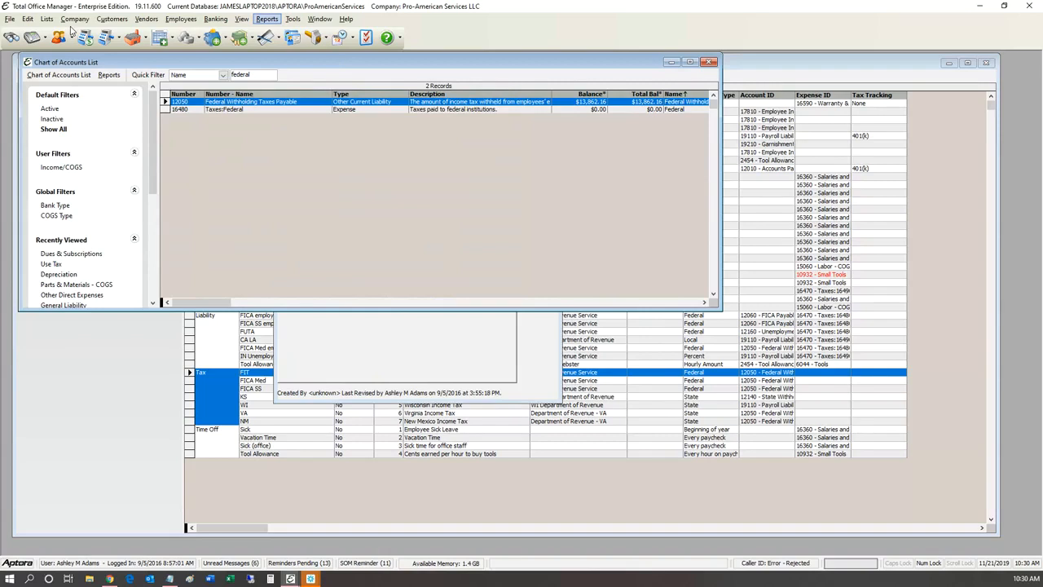
Step: Preview the Balance Sheet report enlarged to 150%
left_click(267, 19)
mouse_move(295, 101)
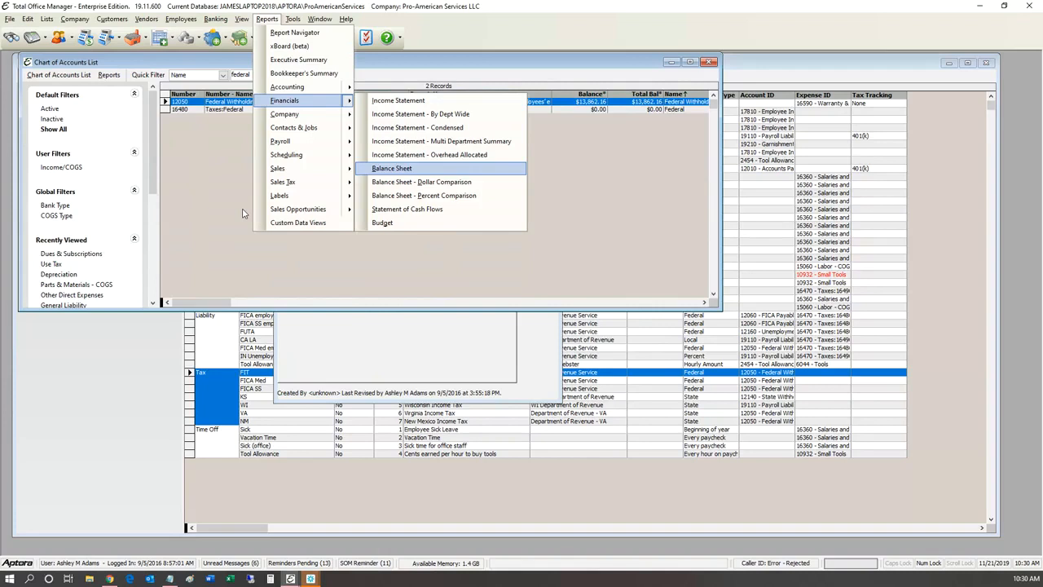
left_click(391, 168)
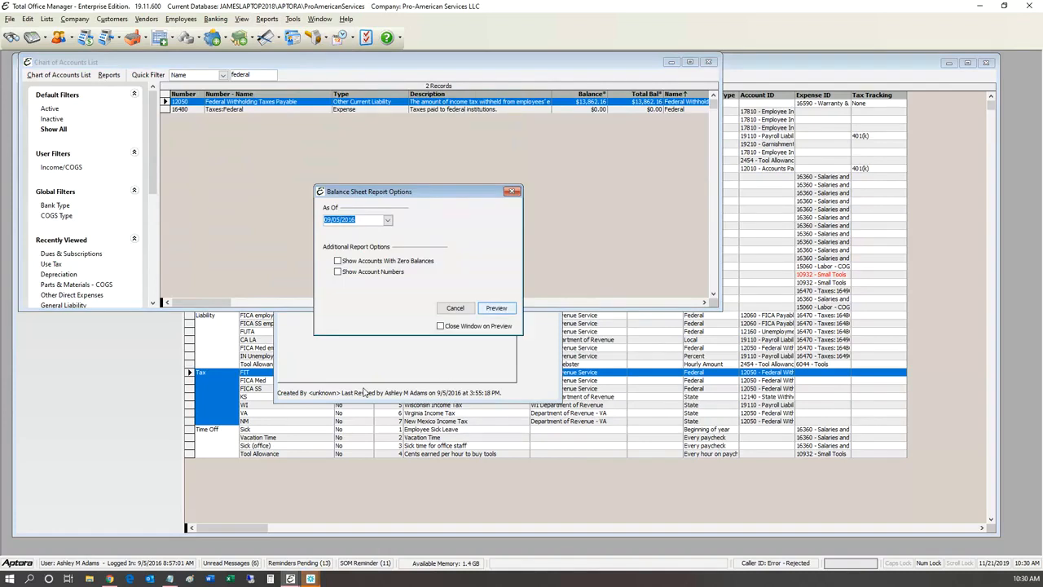
key("Return")
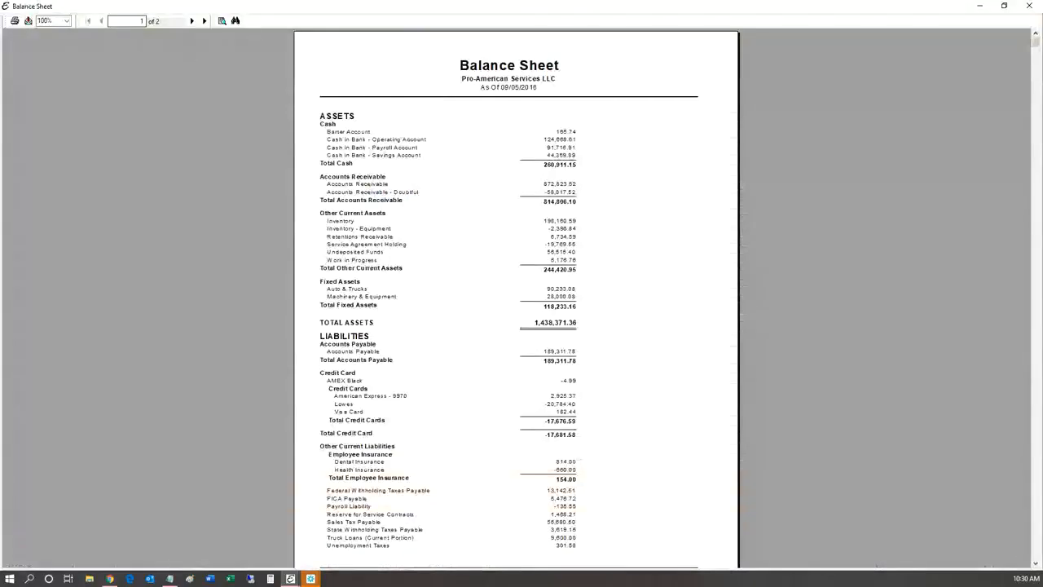
left_click(67, 21)
left_click(58, 65)
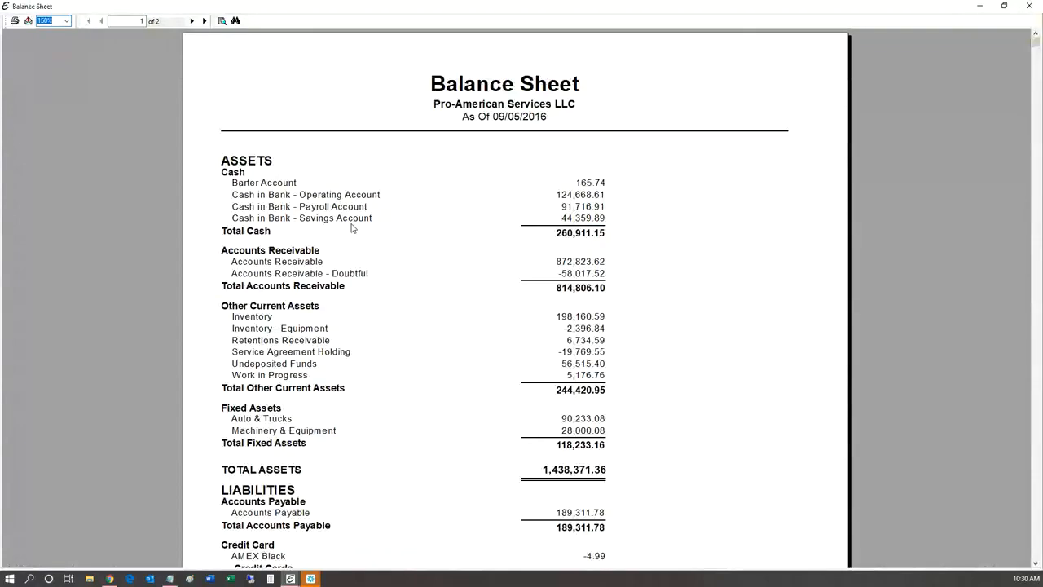
Step: Check Federal Withholding Taxes Payable at 13,142.51, close the preview, and return to Tax Items
scroll(352, 228, "down", 5)
scroll(353, 229, "up", 2)
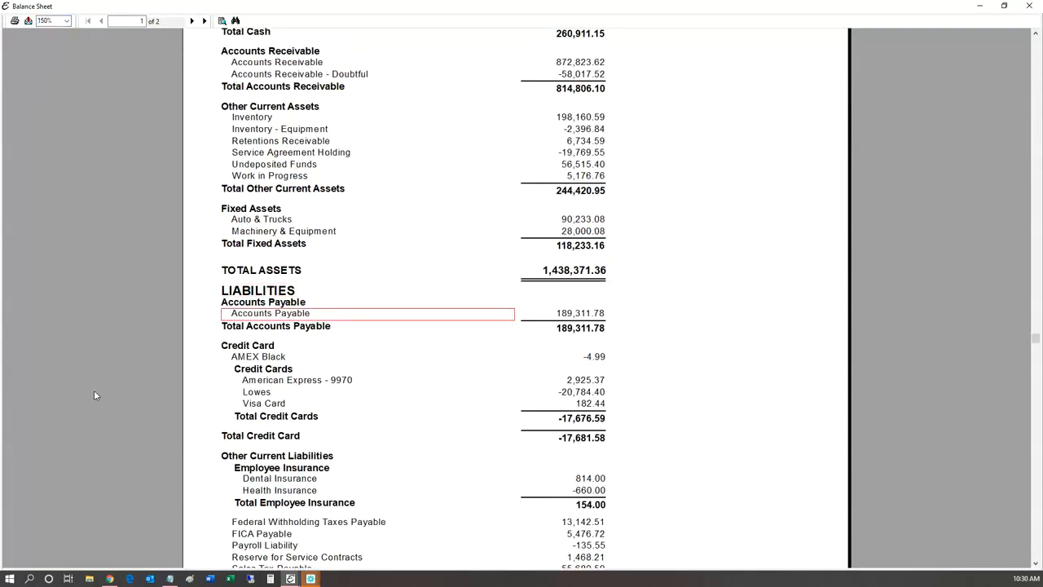
scroll(134, 393, "down", 2)
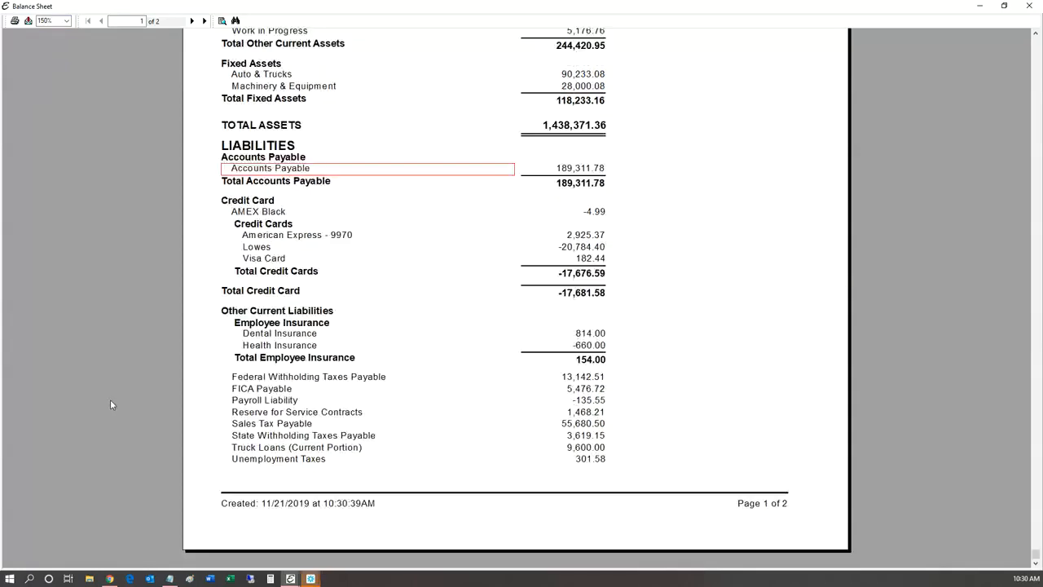
left_click(155, 468)
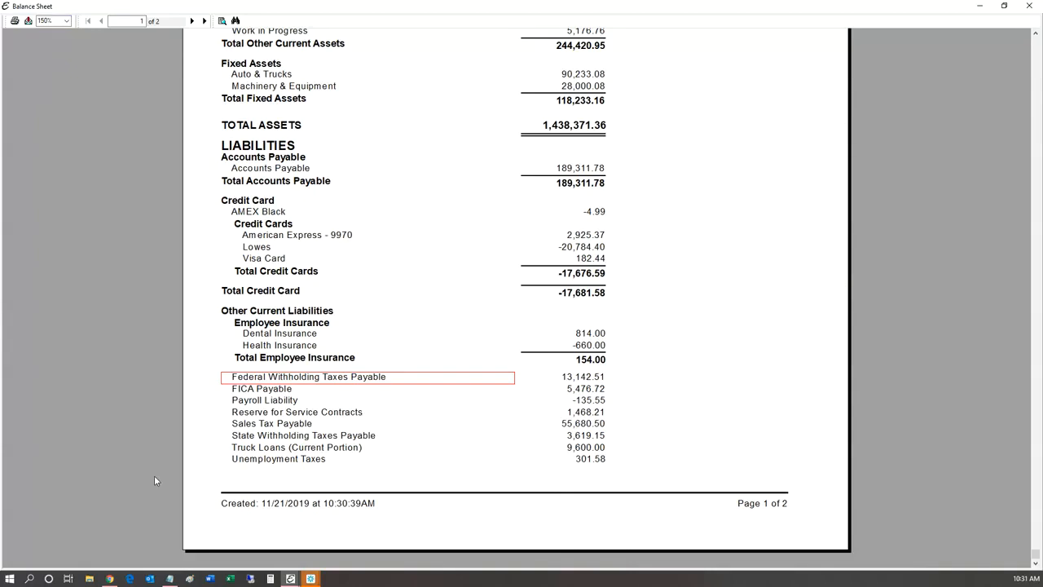
left_click(458, 477)
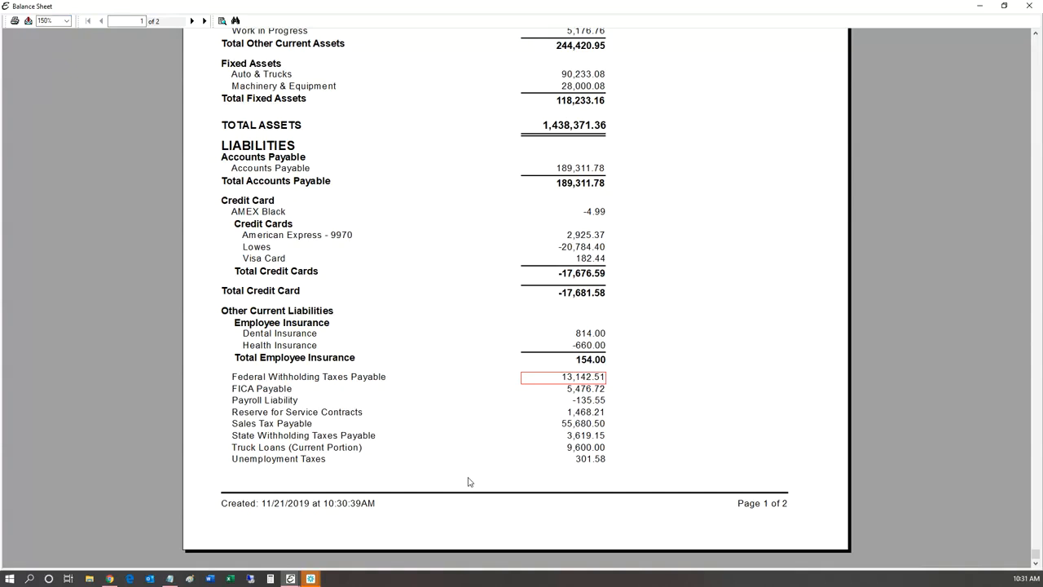
left_click(1029, 6)
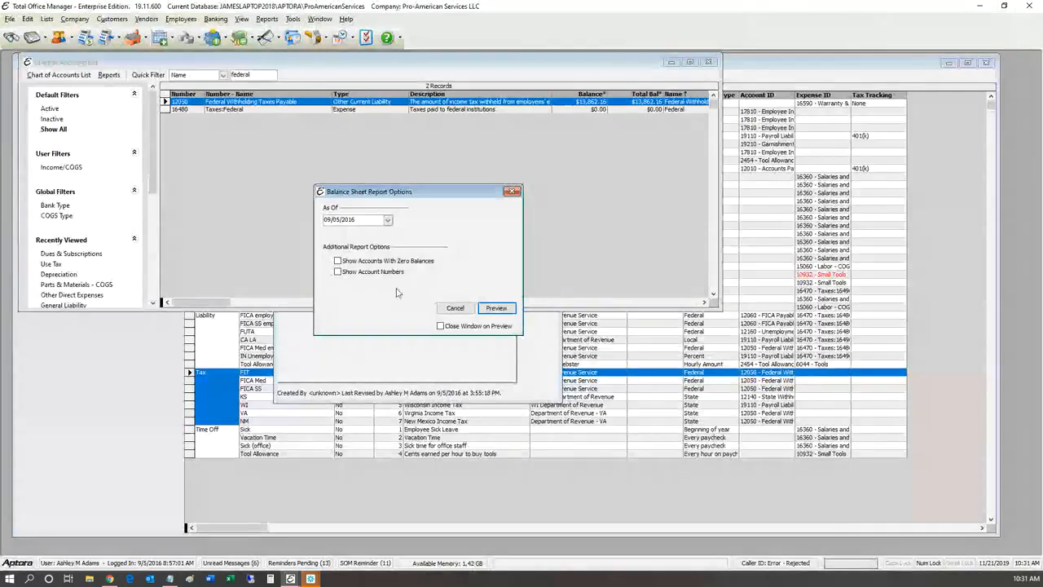
left_click(398, 359)
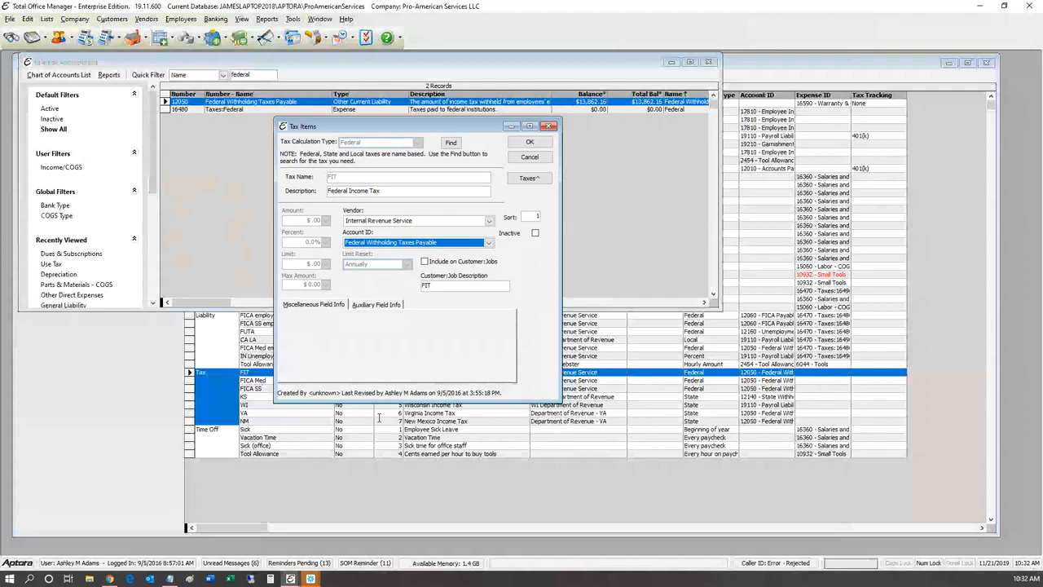
Step: Check for program enhancements and updates from the Help menu
key("alt+w")
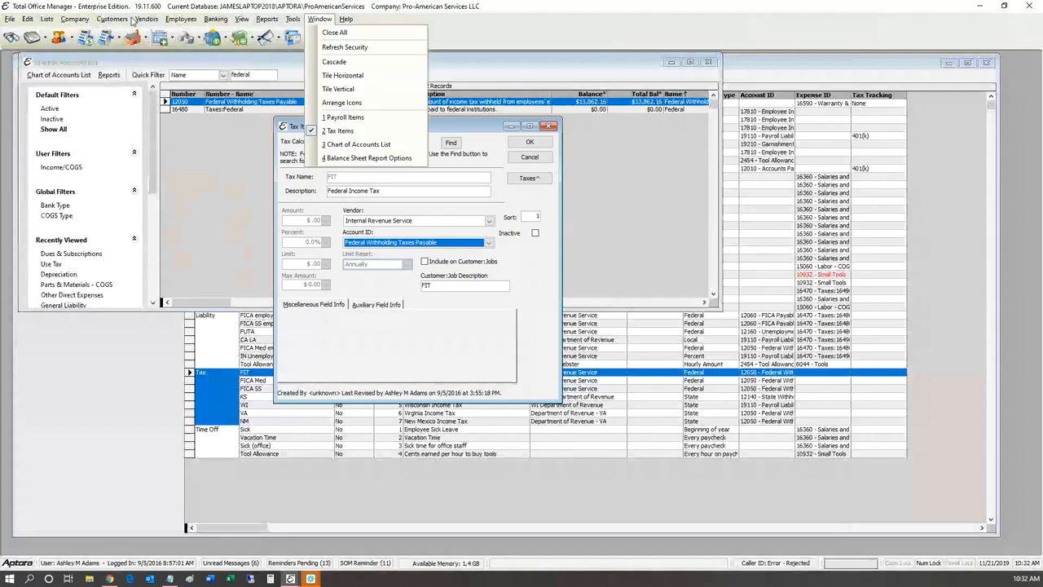
key("Right")
key("Down")
key("Down")
key("Down")
key("Down")
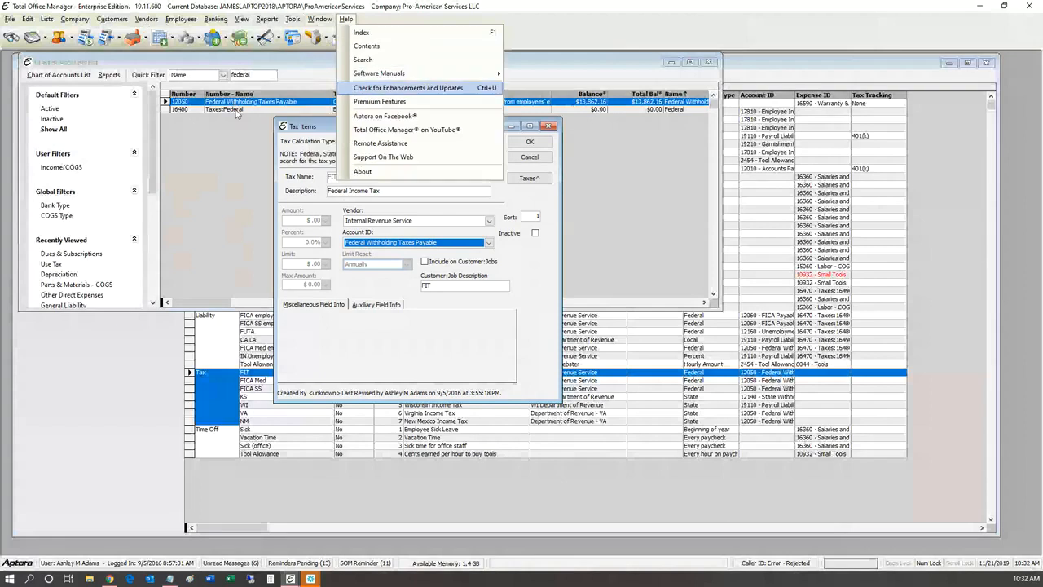
key("Return")
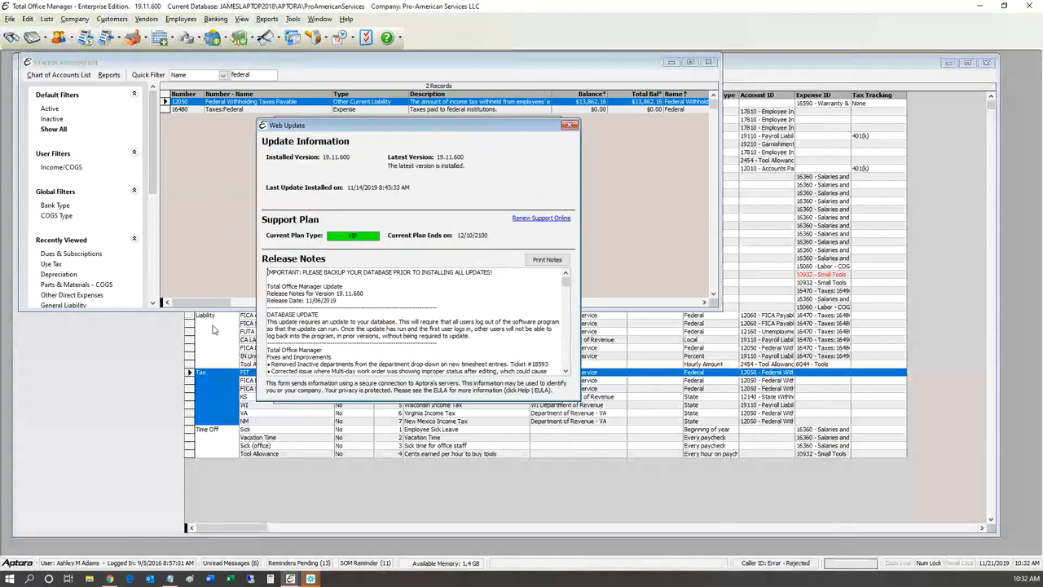
Step: Read through the Web Update release notes, highlighting the Payroll section
scroll(233, 416, "down", 4)
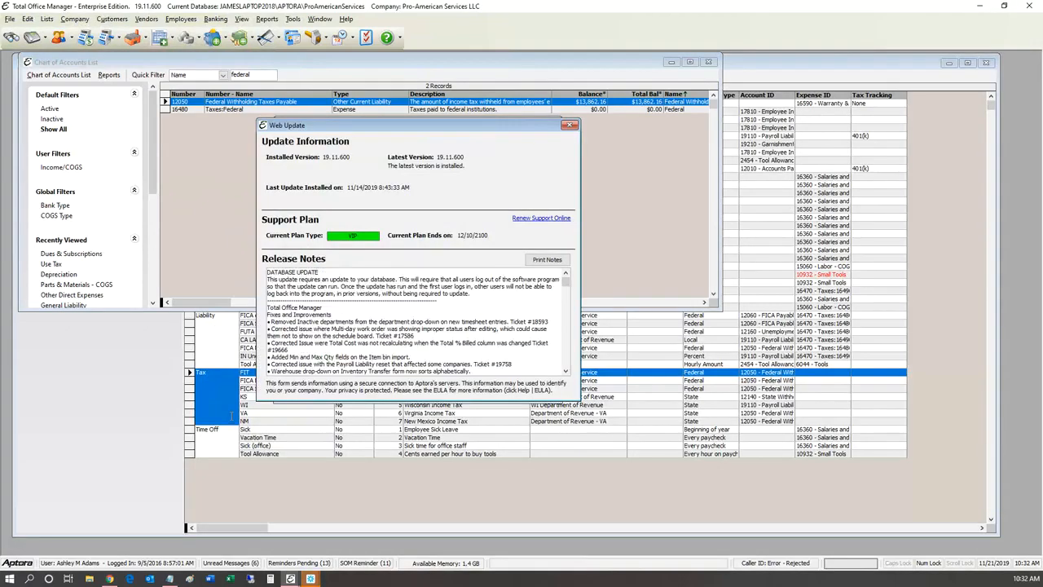
scroll(232, 416, "down", 6)
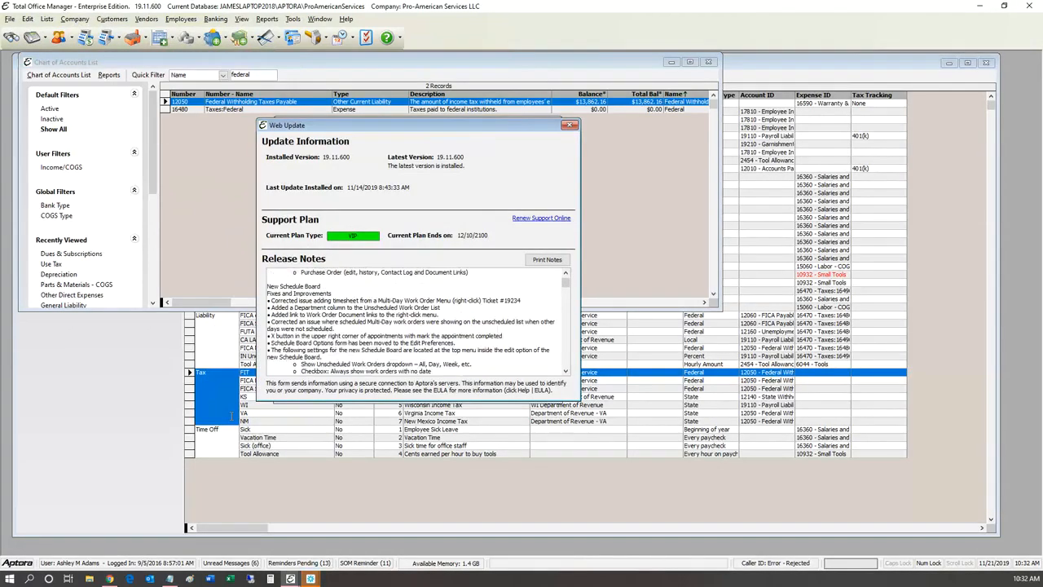
scroll(232, 416, "down", 8)
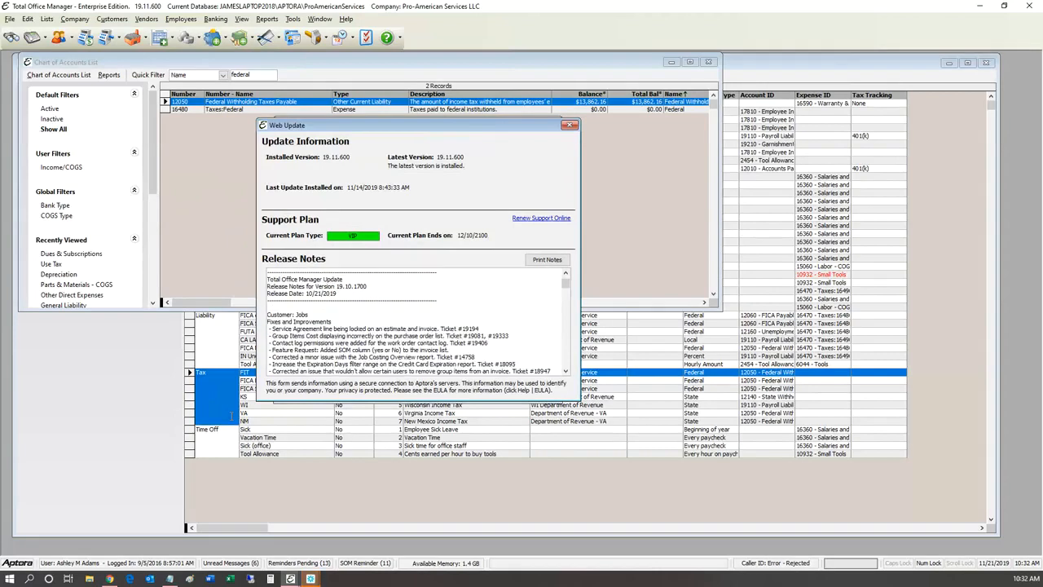
scroll(232, 416, "down", 8)
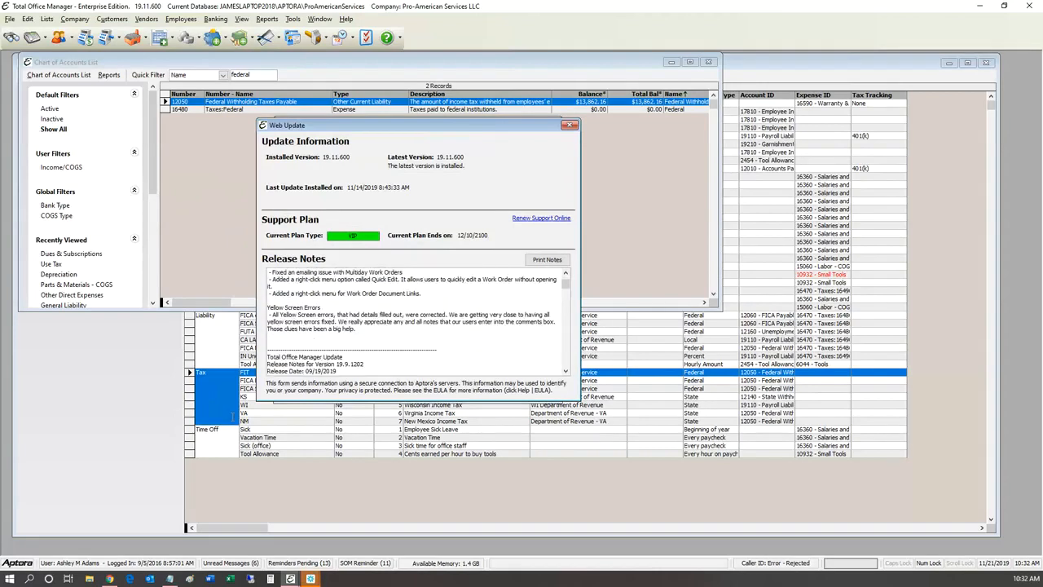
scroll(233, 415, "down", 2)
scroll(235, 417, "down", 8)
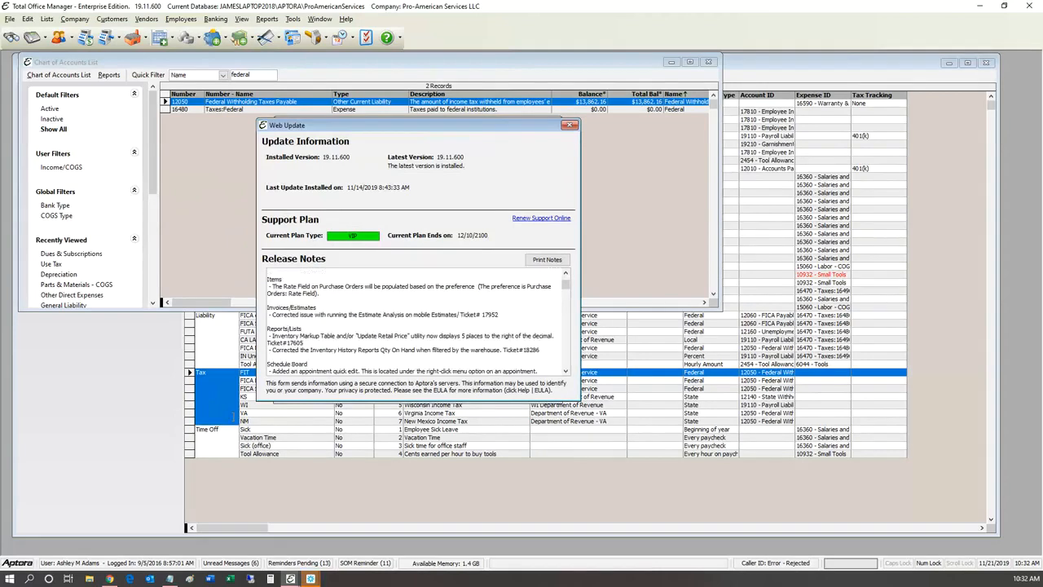
scroll(234, 418, "down", 8)
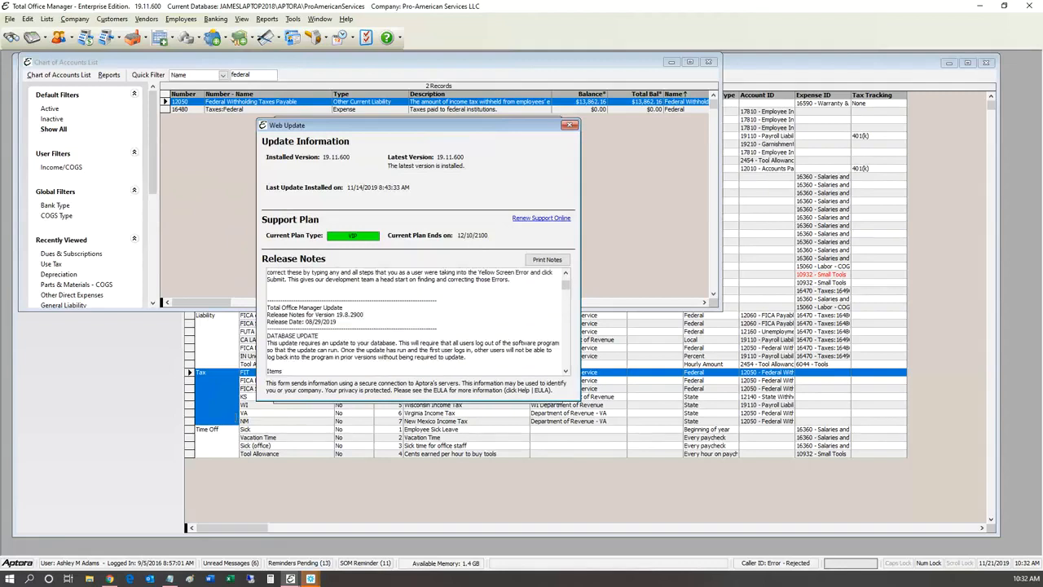
scroll(235, 417, "down", 4)
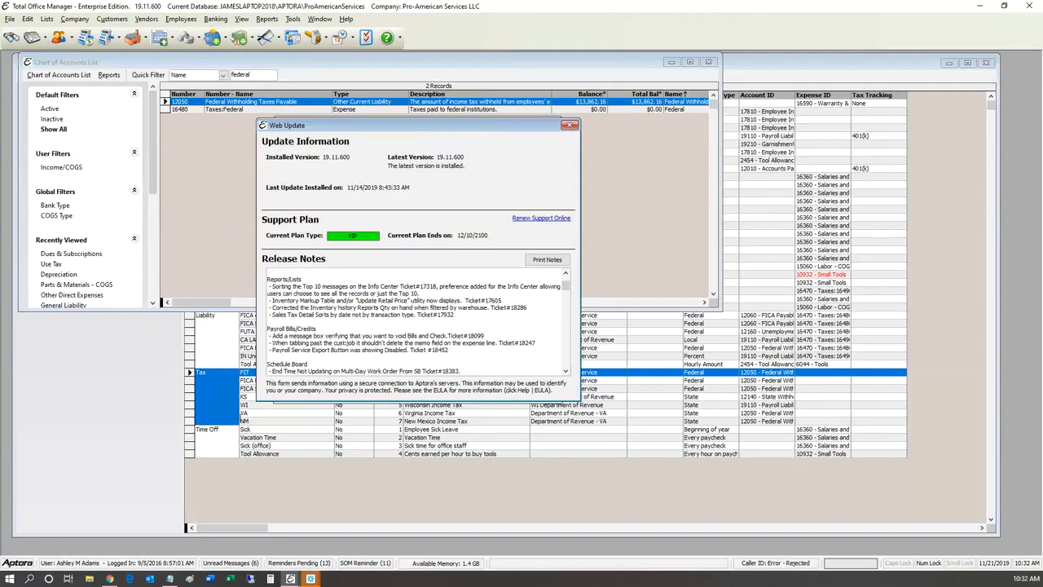
scroll(243, 416, "down", 8)
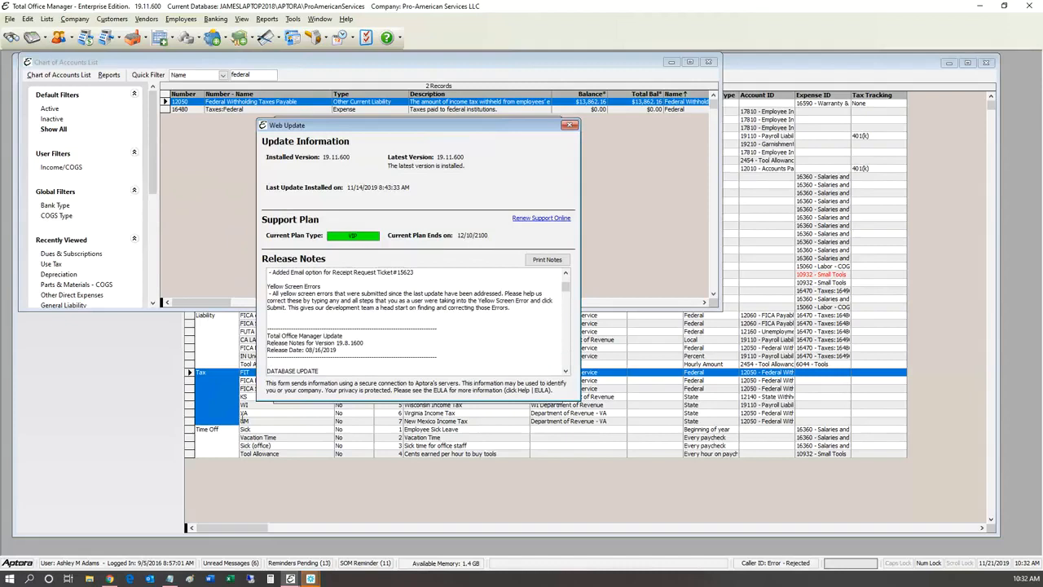
scroll(245, 418, "down", 8)
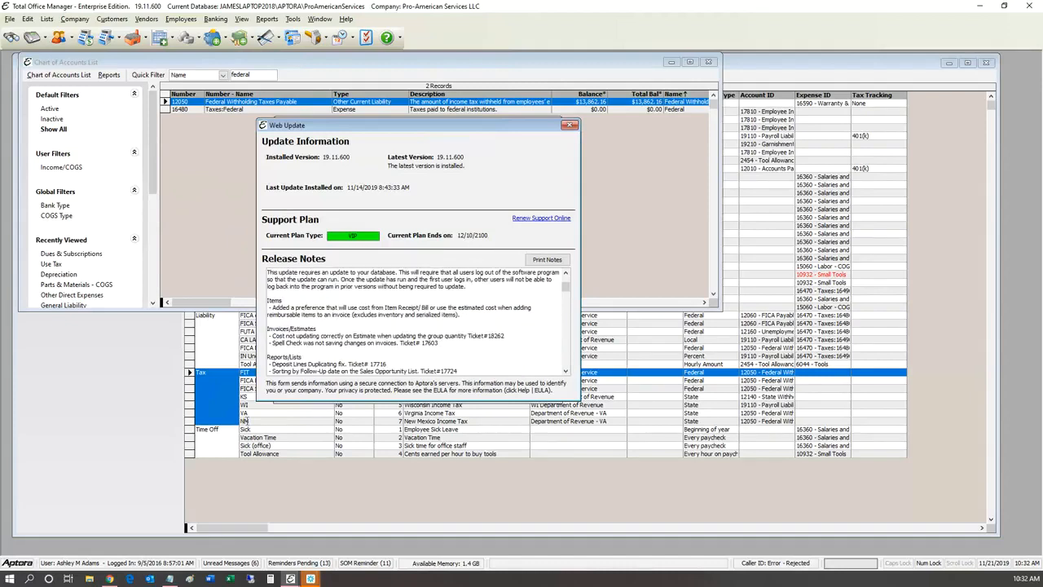
scroll(250, 420, "down", 3)
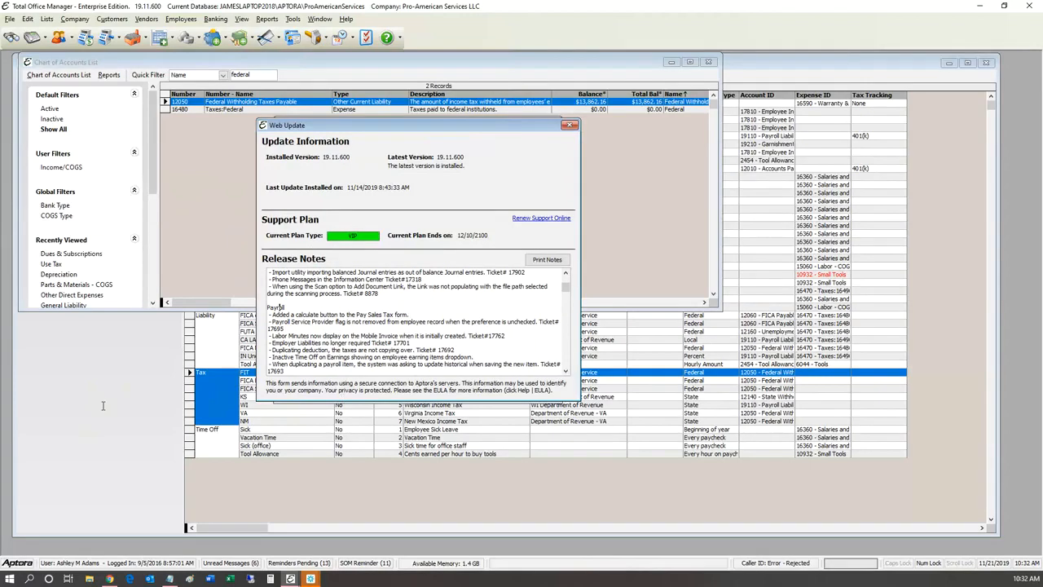
scroll(102, 405, "down", 1)
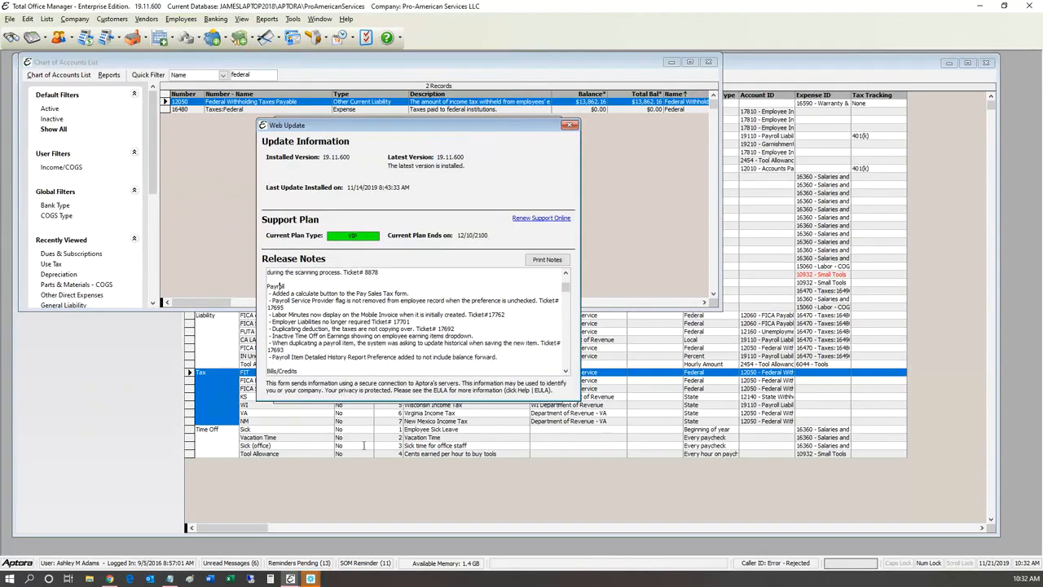
left_click_drag(545, 357, 267, 286)
left_click(448, 315)
Step: Close Web Update, discard FIT changes, and close the Chart of Accounts List and report options
key("Escape")
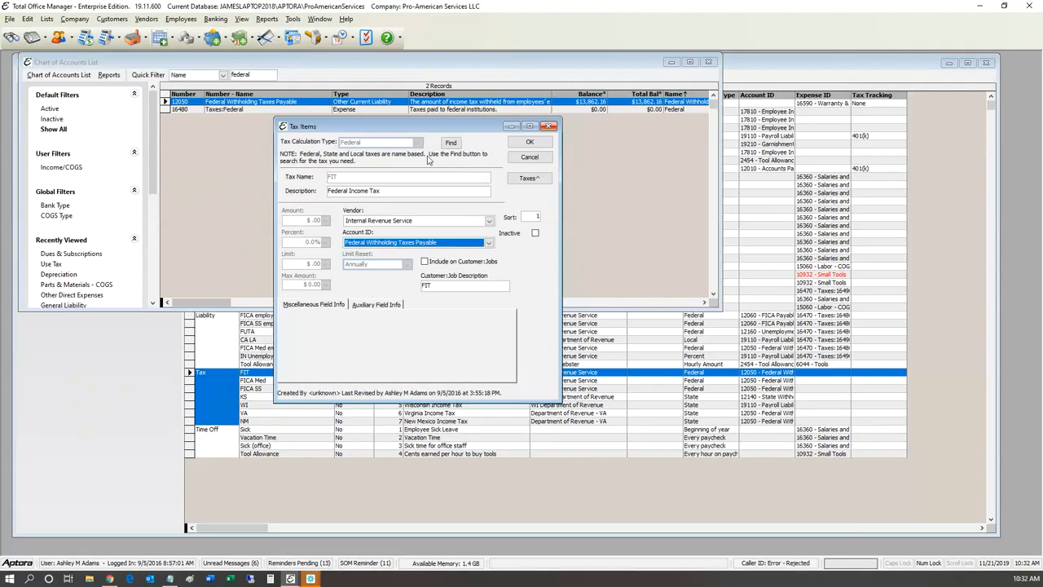
key("Escape")
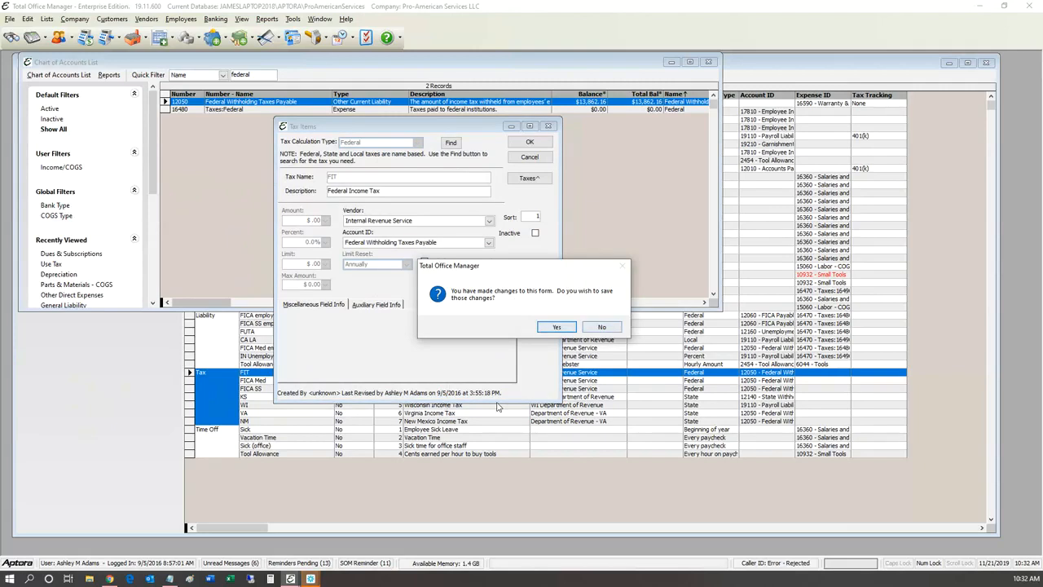
key("n")
left_click(630, 131)
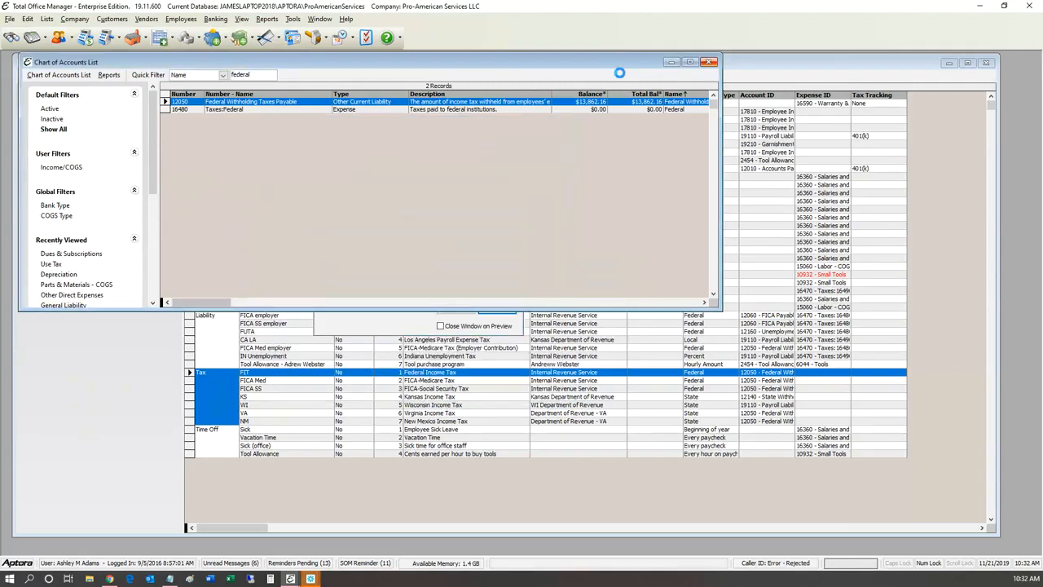
key("Escape")
key("Escape")
key("Down")
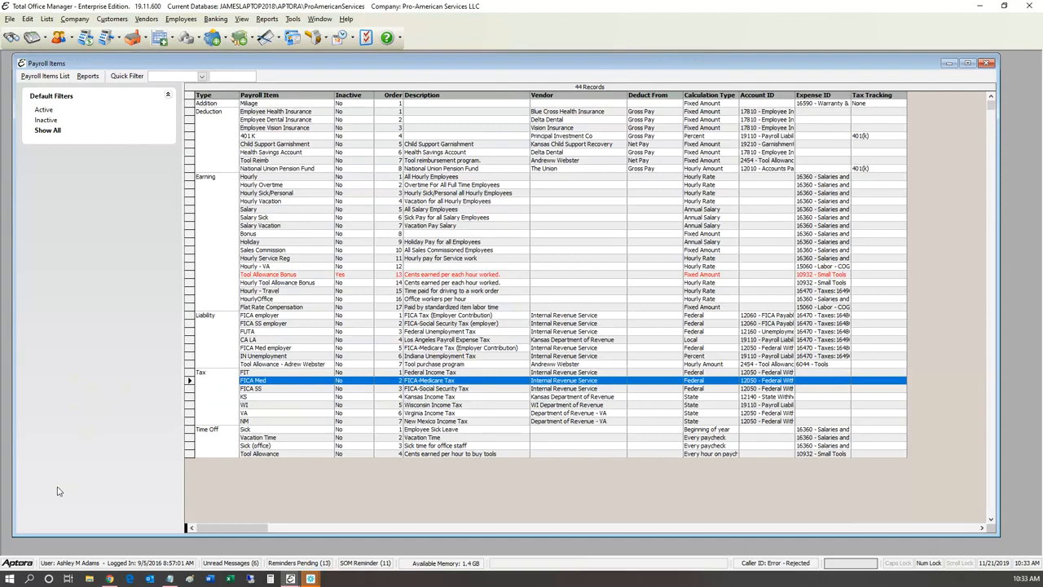
Step: Move through the FICA SS, FICA Med, WI and NM rows, then open the KS tax item
key("Down")
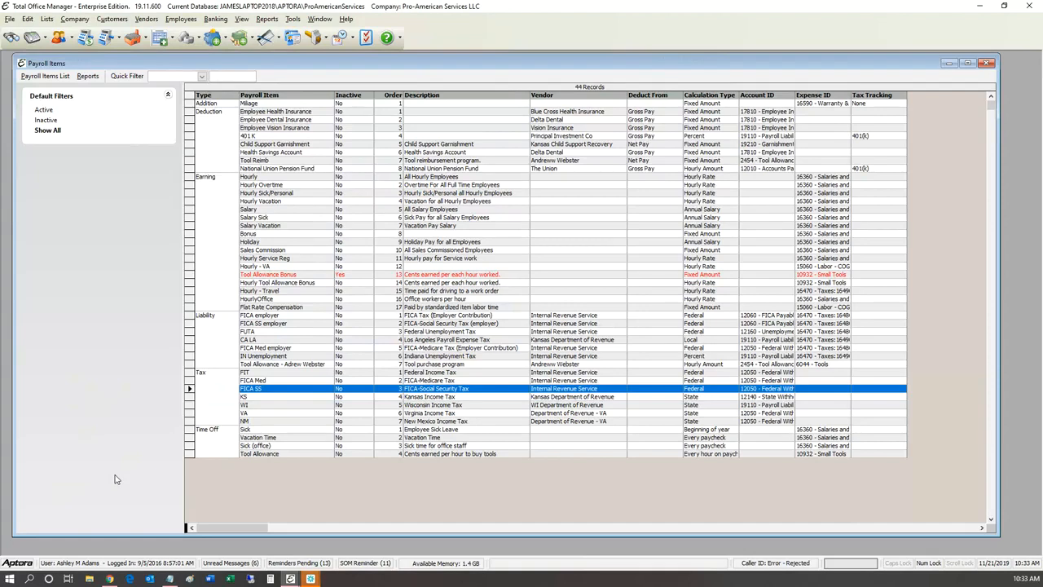
key("Up")
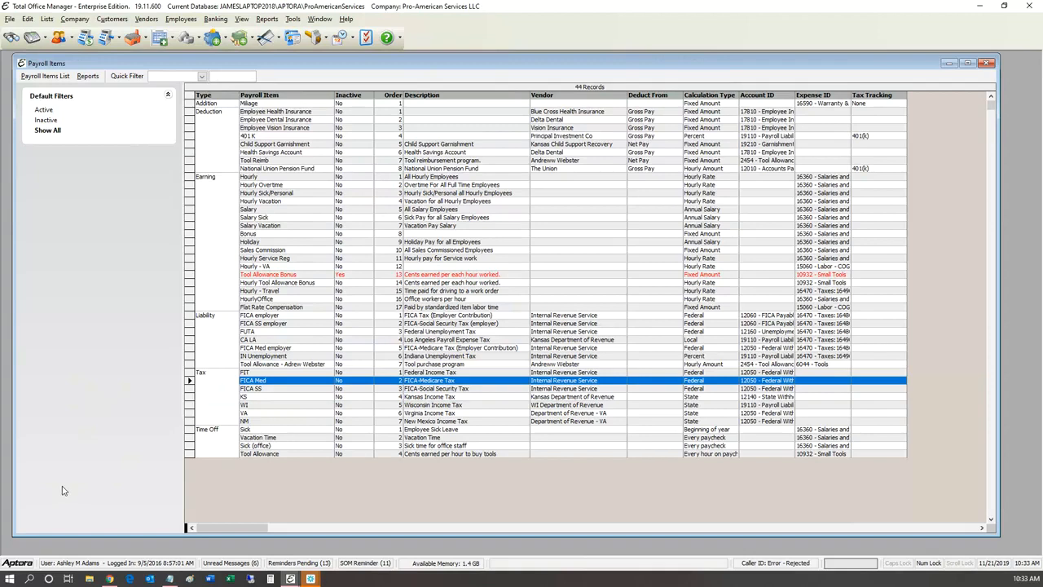
key("Down")
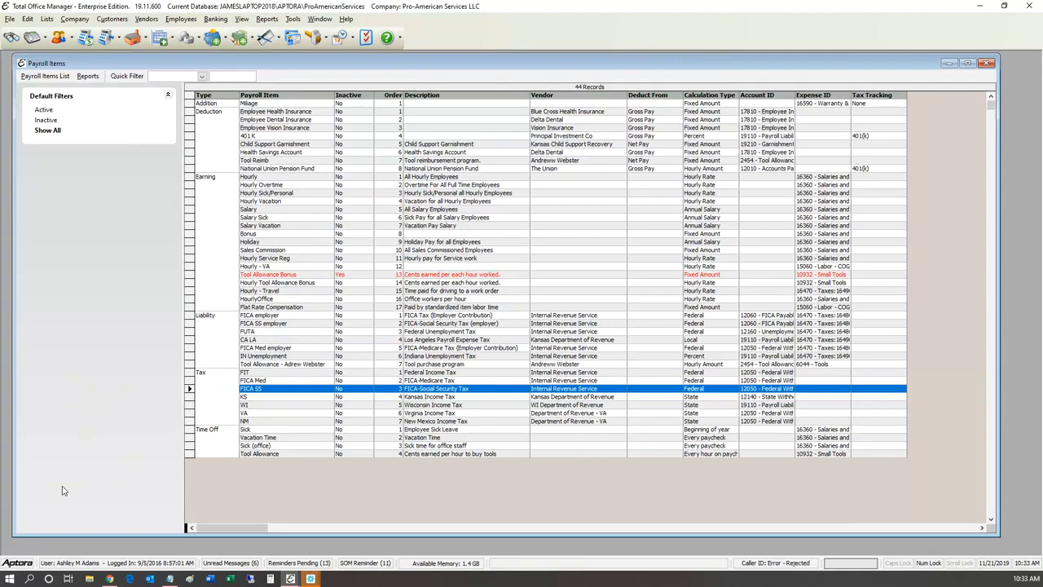
key("Up")
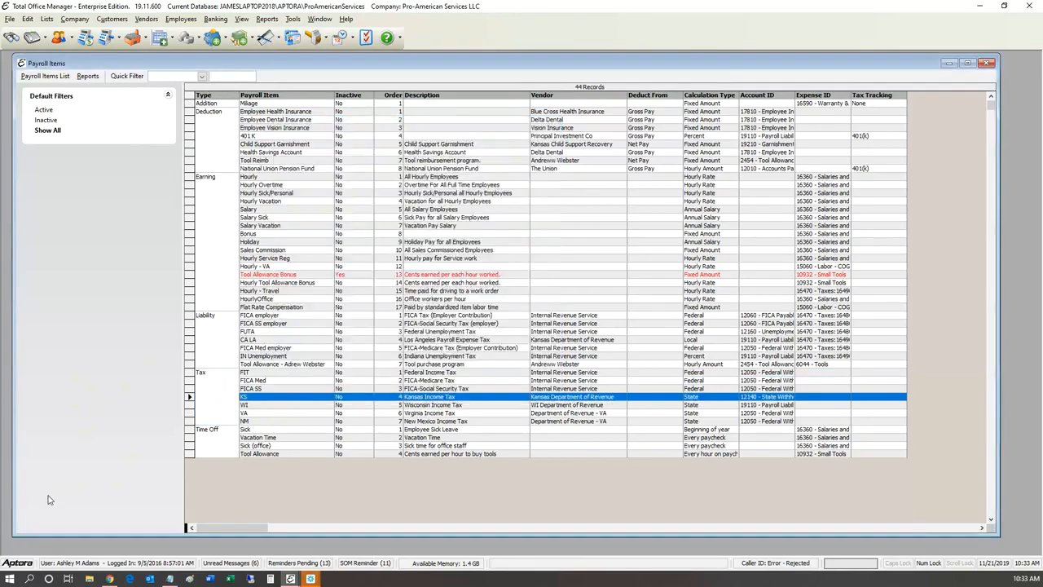
key("Down")
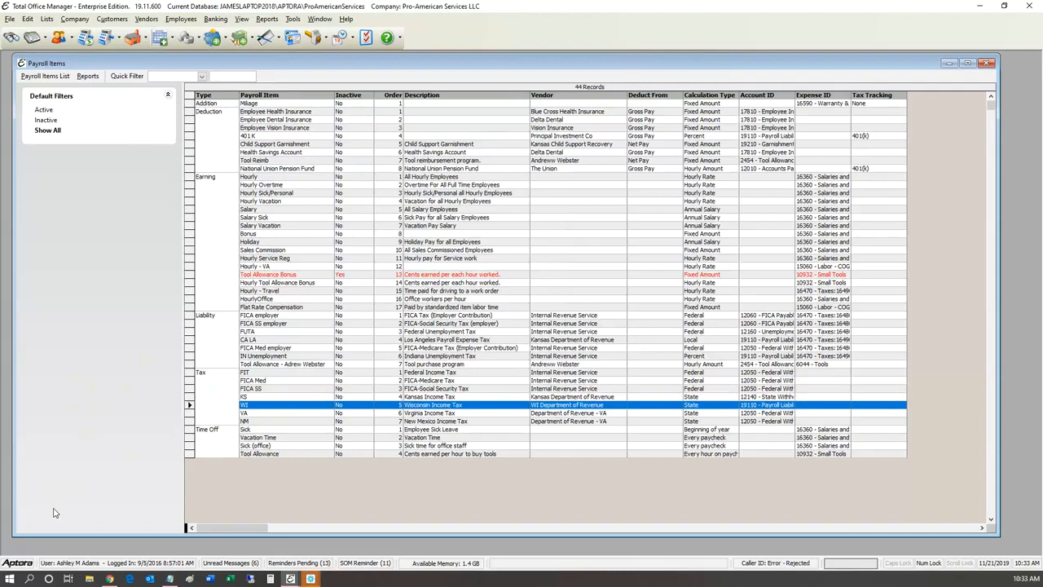
key("Down")
key("Down")
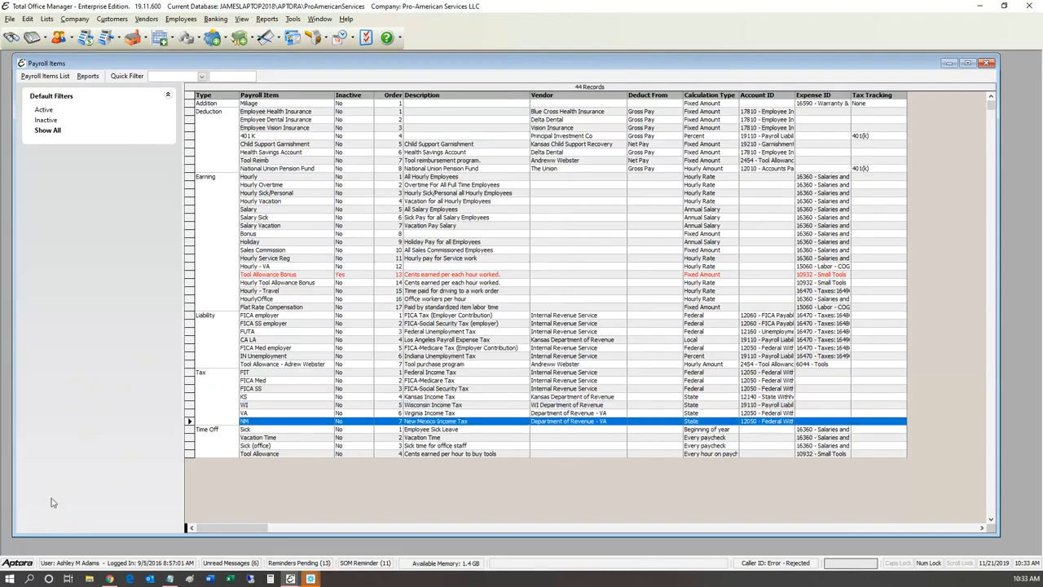
key("Up")
key("Up")
key("Up")
key("Return")
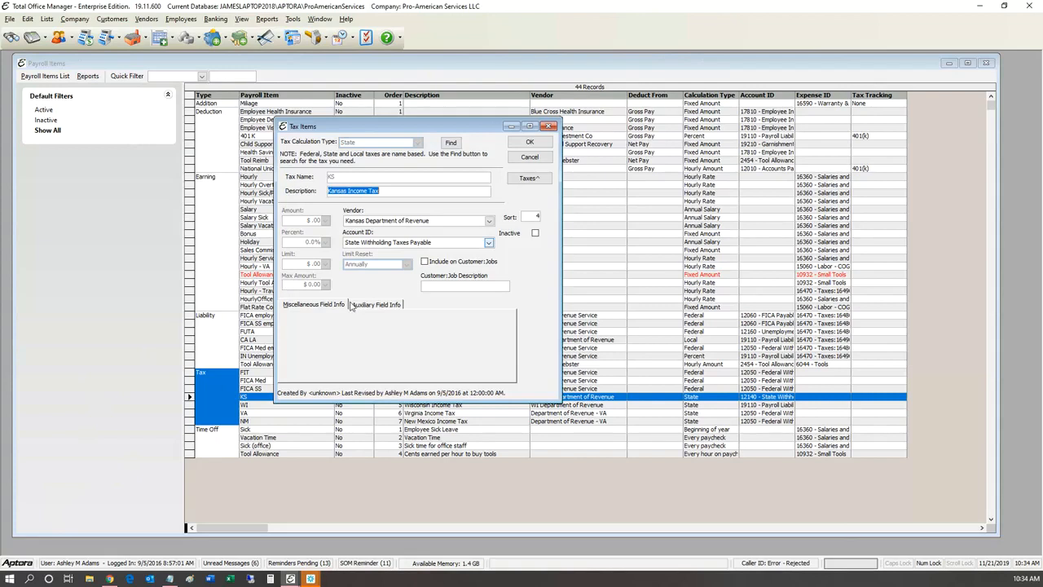
Step: Keep State Withholding Taxes Payable as the KS account and close the Kansas Income Tax form
left_click(489, 242)
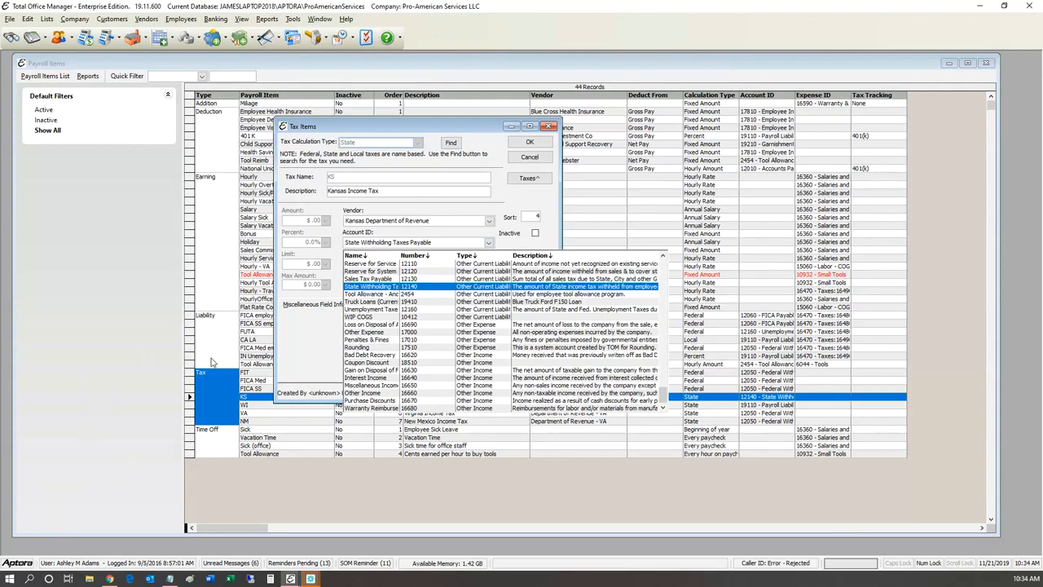
left_click(297, 268)
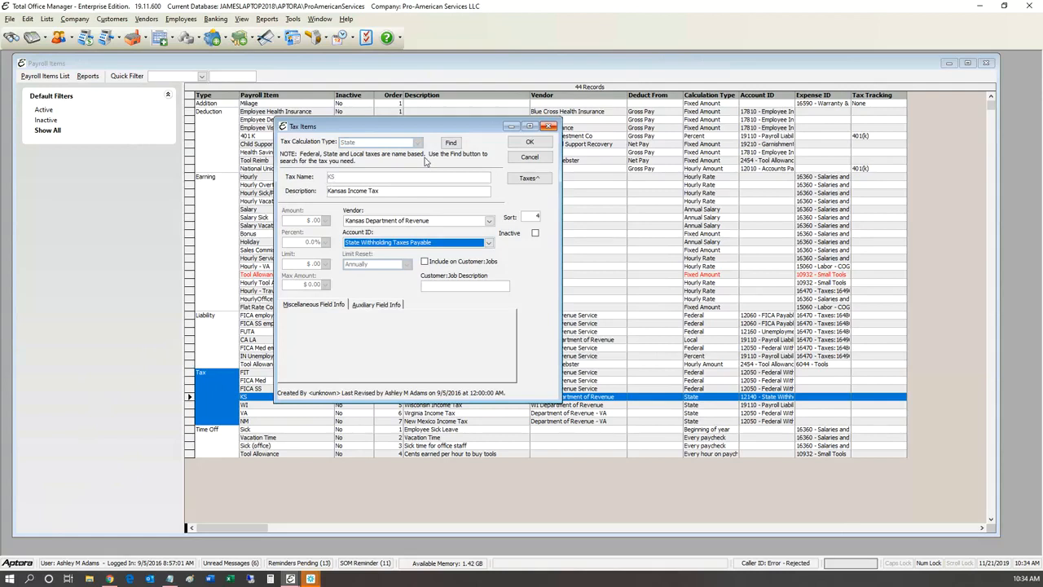
key("Escape")
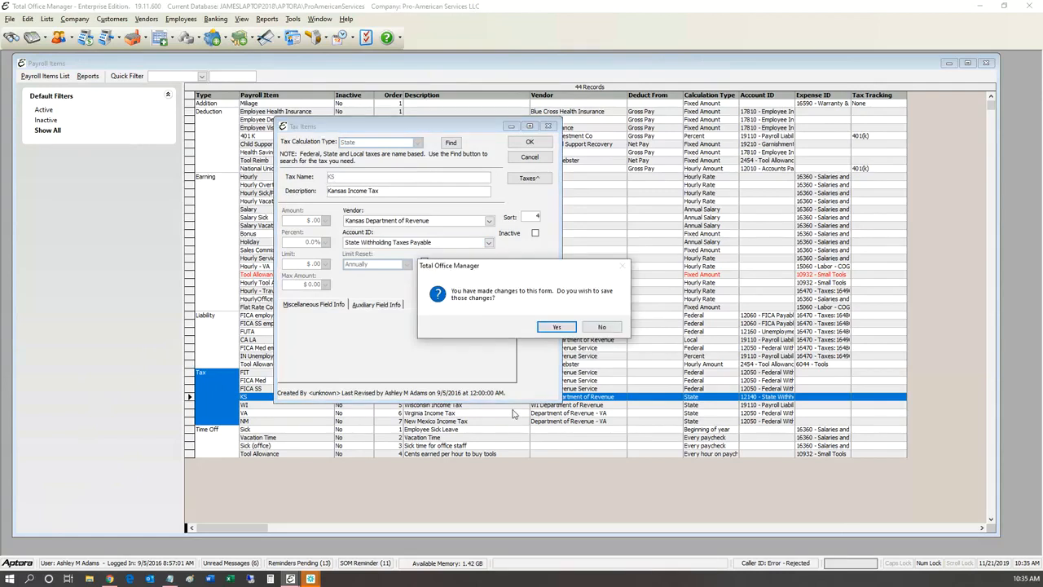
Step: Discard the Kansas changes and start a new non-earning tax item
key("n")
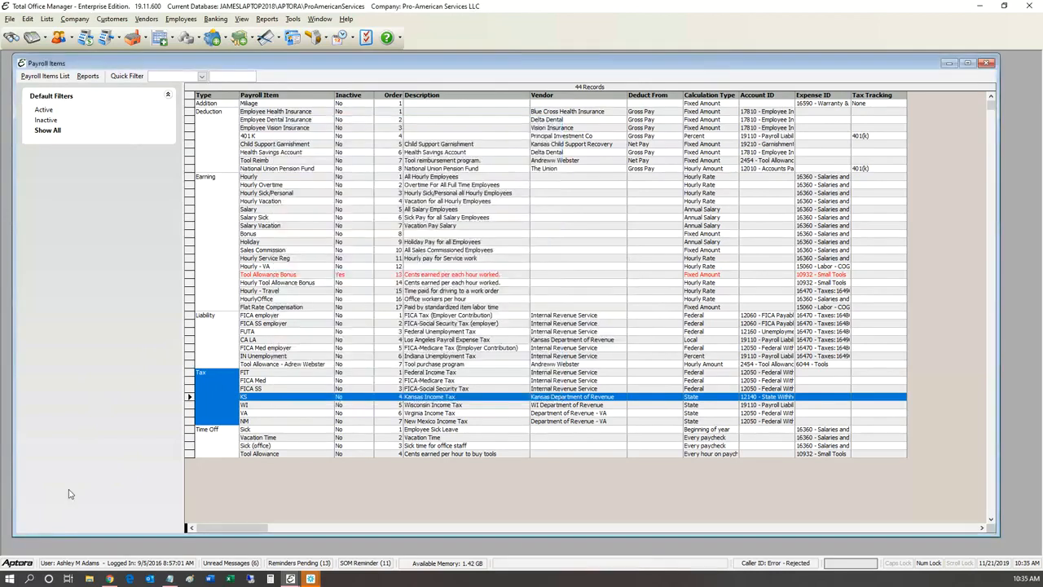
right_click(265, 380)
mouse_move(306, 386)
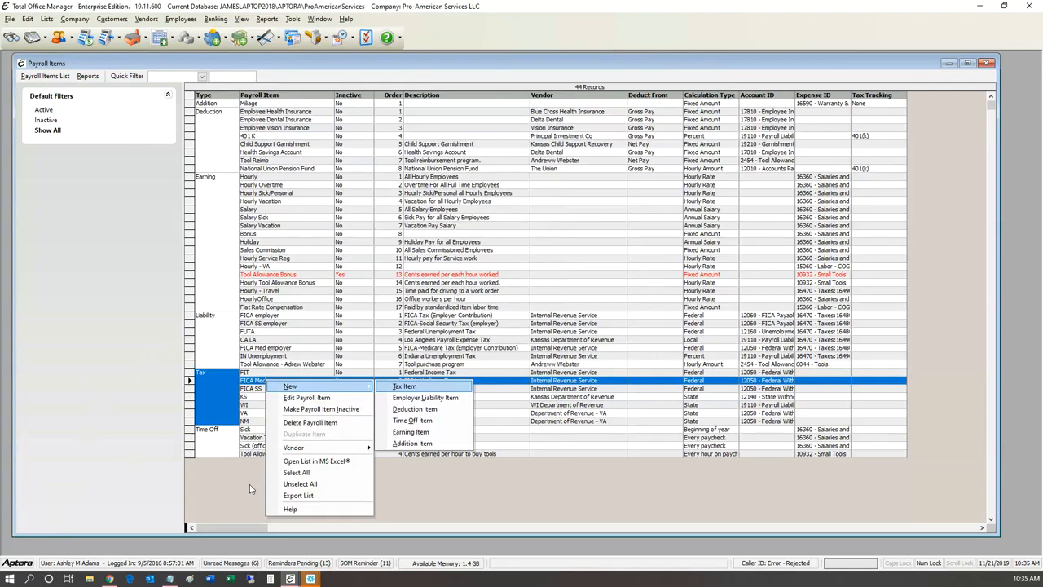
key("Return")
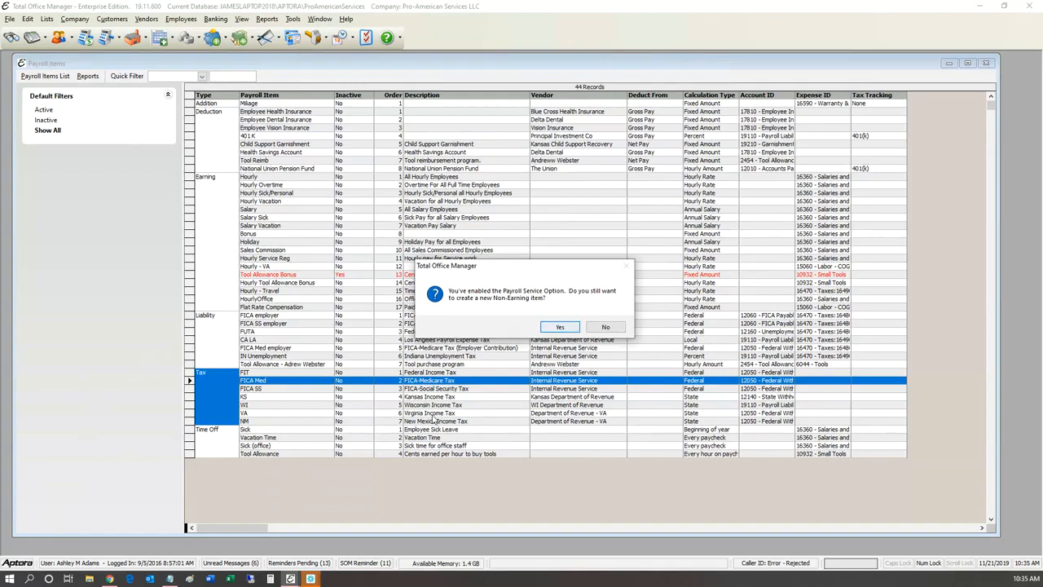
key("Return")
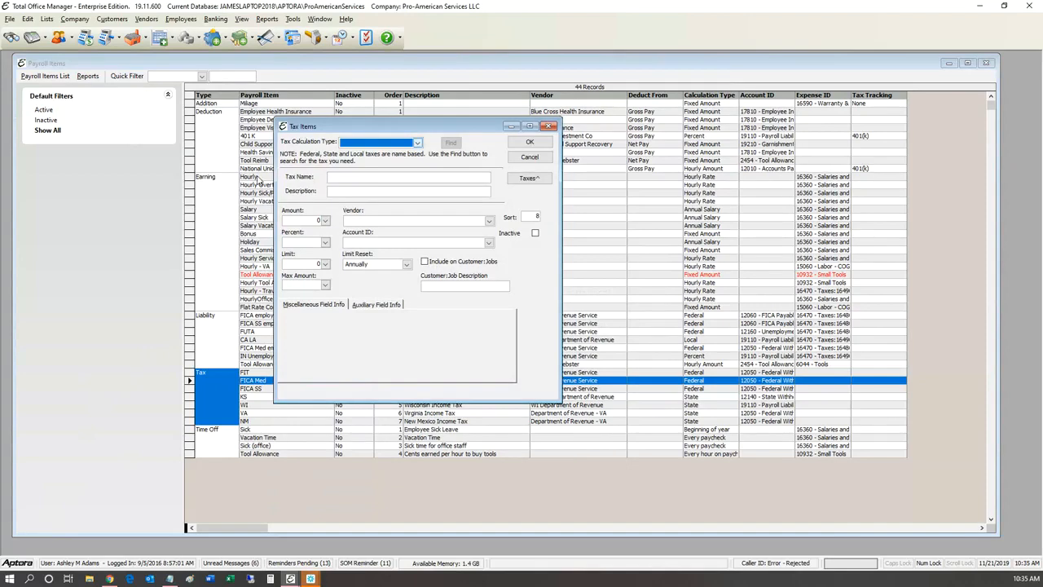
Step: Set the new item's tax calculation type to State
key("alt+Down")
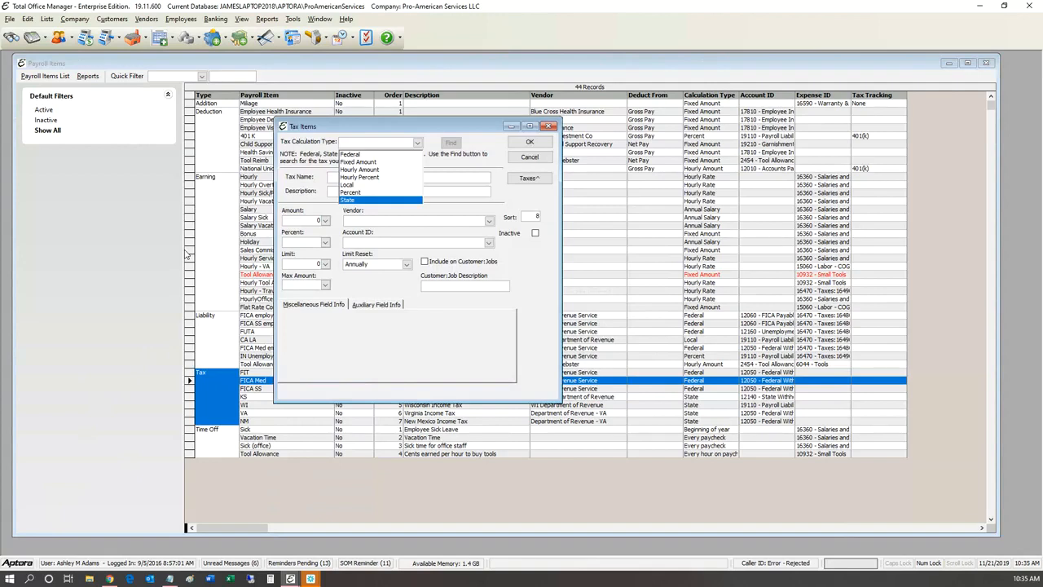
key("Up")
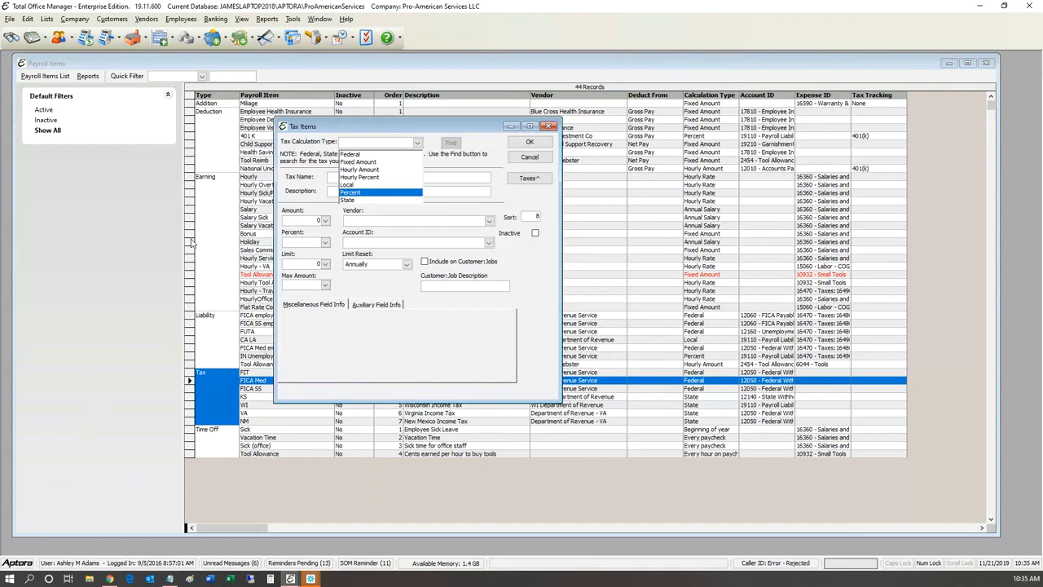
key("Up")
key("Down")
key("Down")
key("Down")
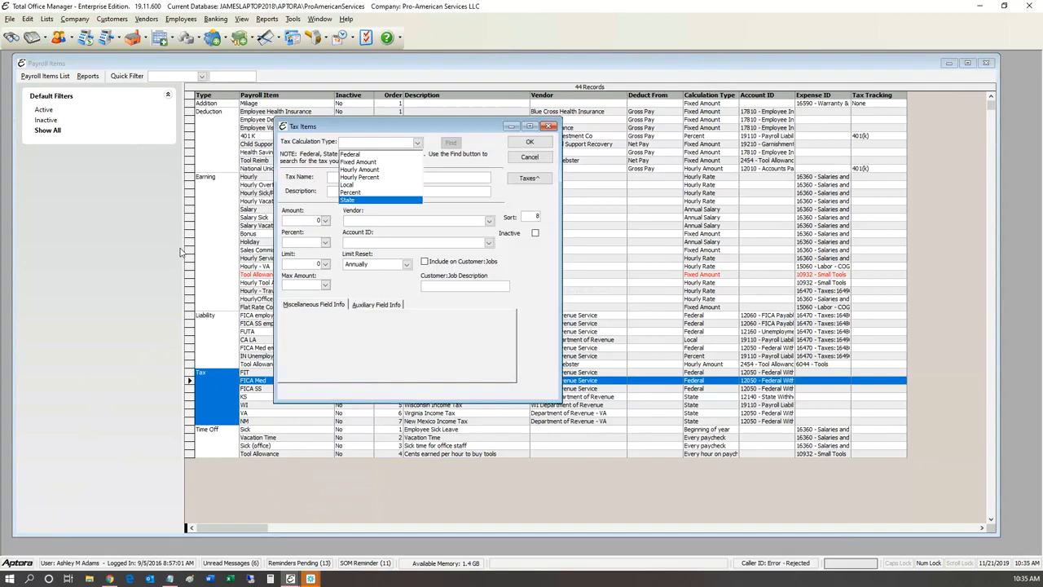
key("Return")
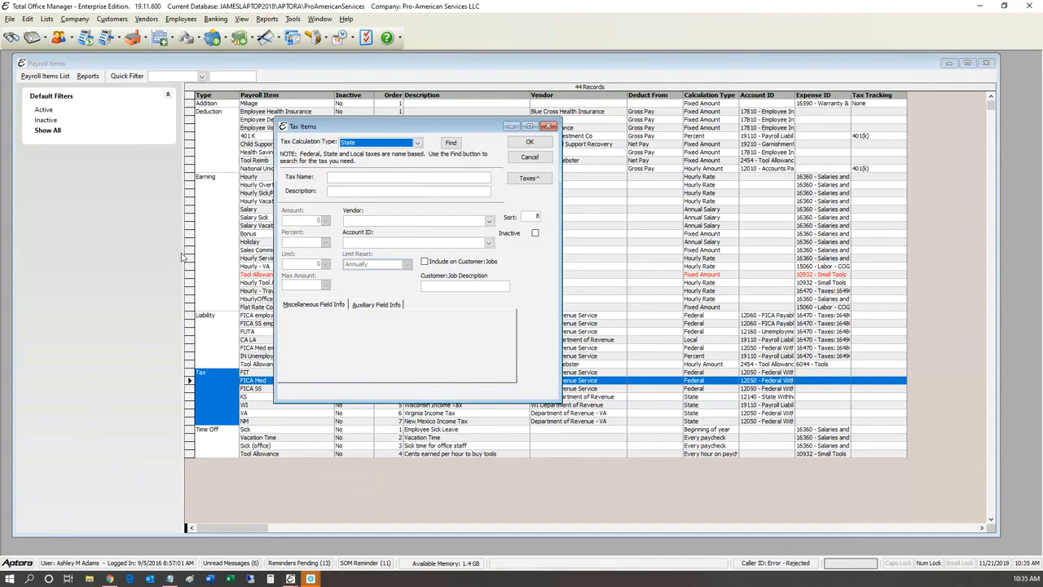
left_click(304, 181)
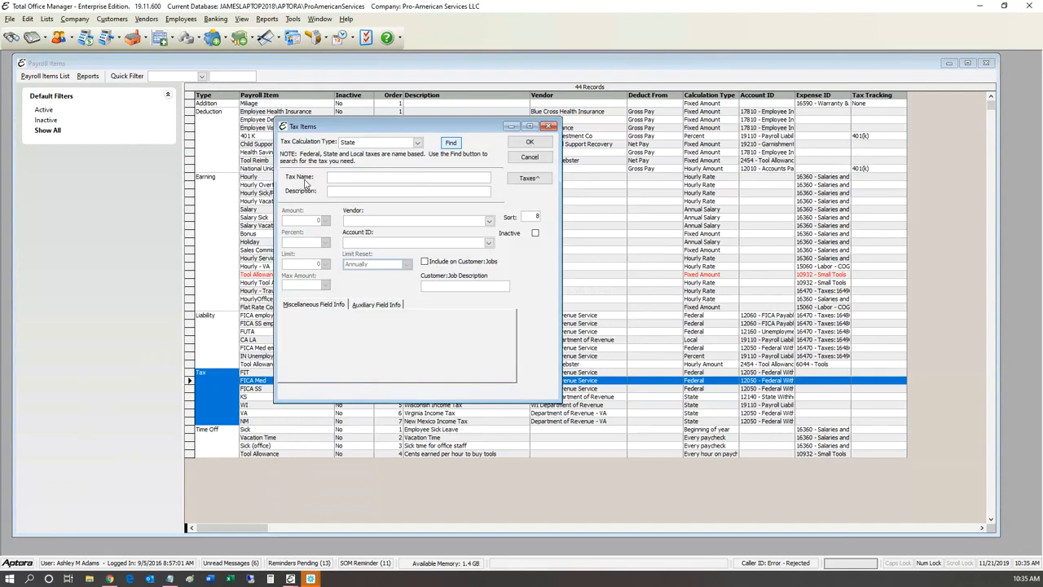
Step: Look up Missouri's predefined taxes and use the MO tax for the new item
key("Return")
left_click_drag(55, 9, 425, 117)
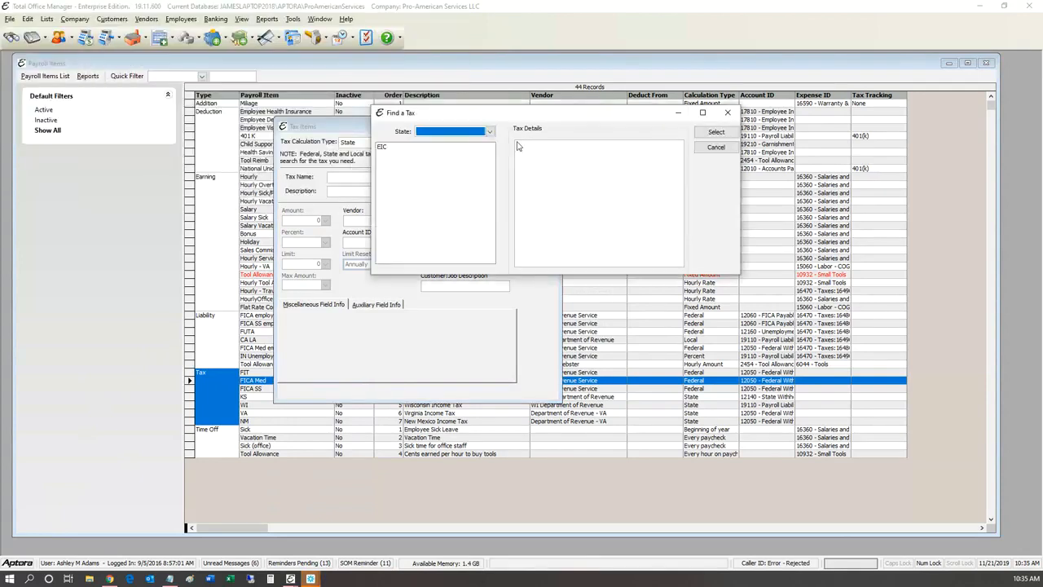
left_click(489, 131)
scroll(326, 227, "down", 5)
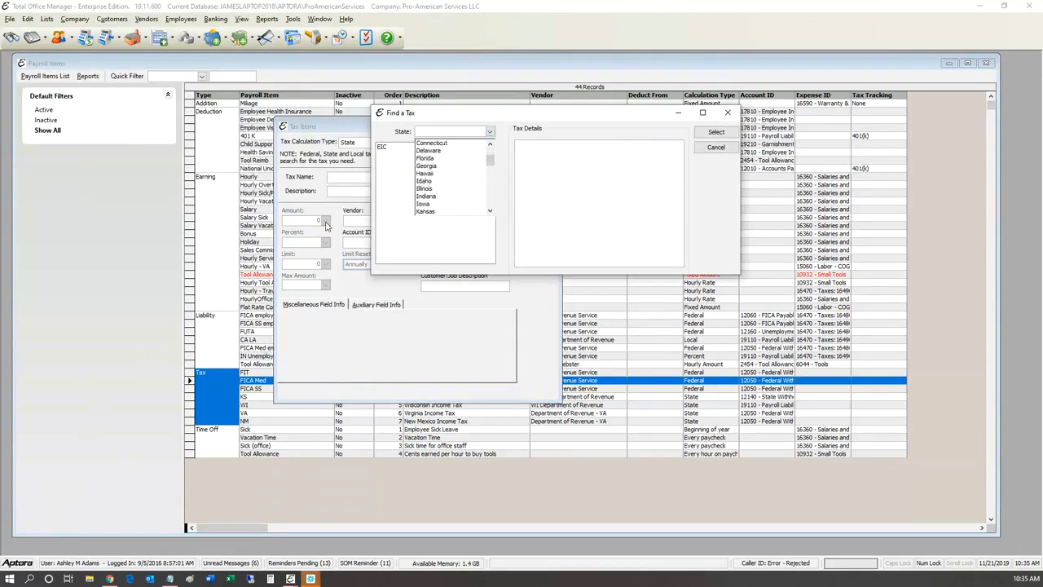
scroll(313, 235, "down", 4)
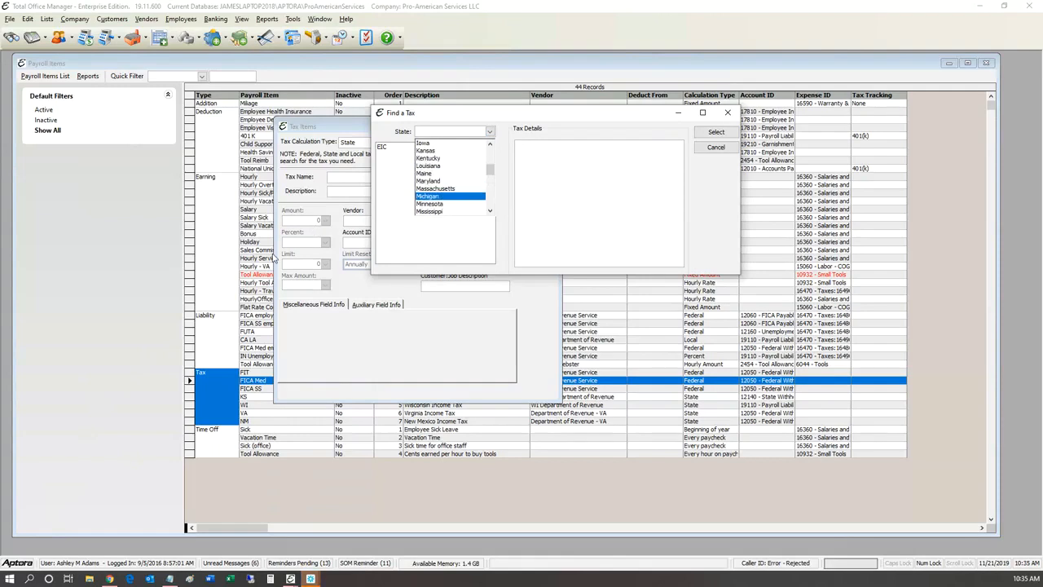
key("Return")
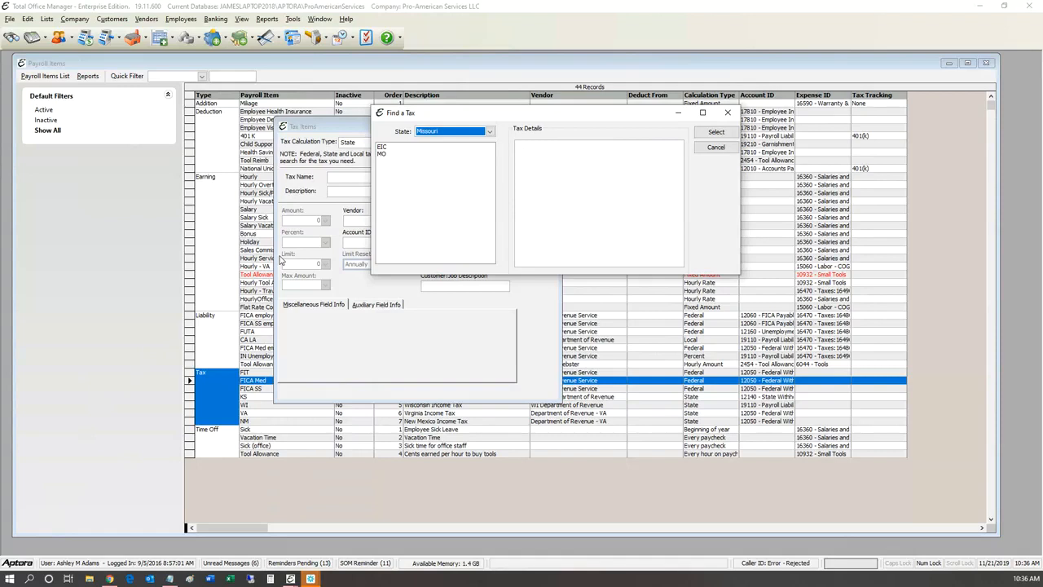
key("Tab")
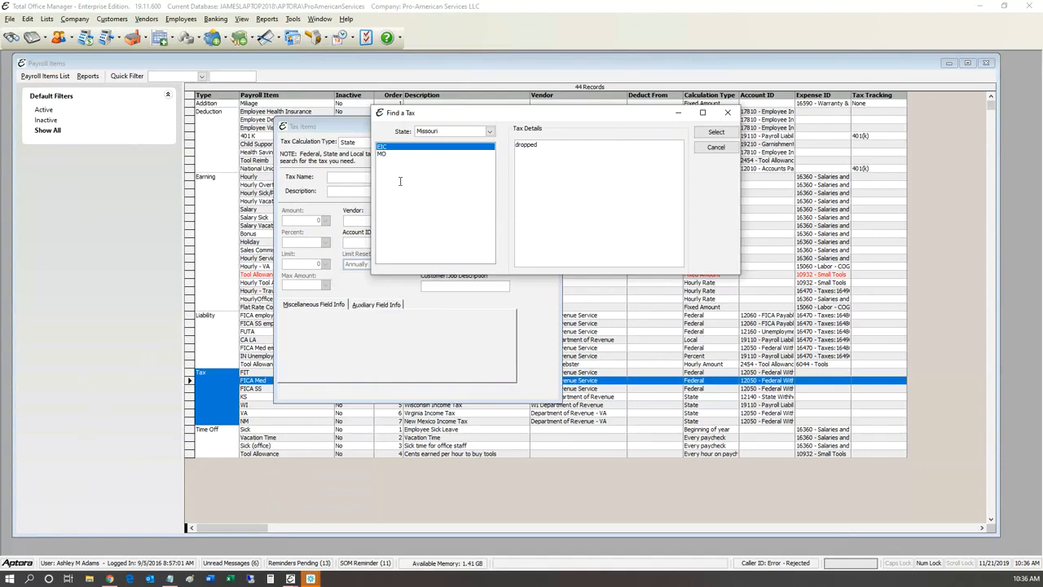
key("Tab")
key("Down")
key("Down")
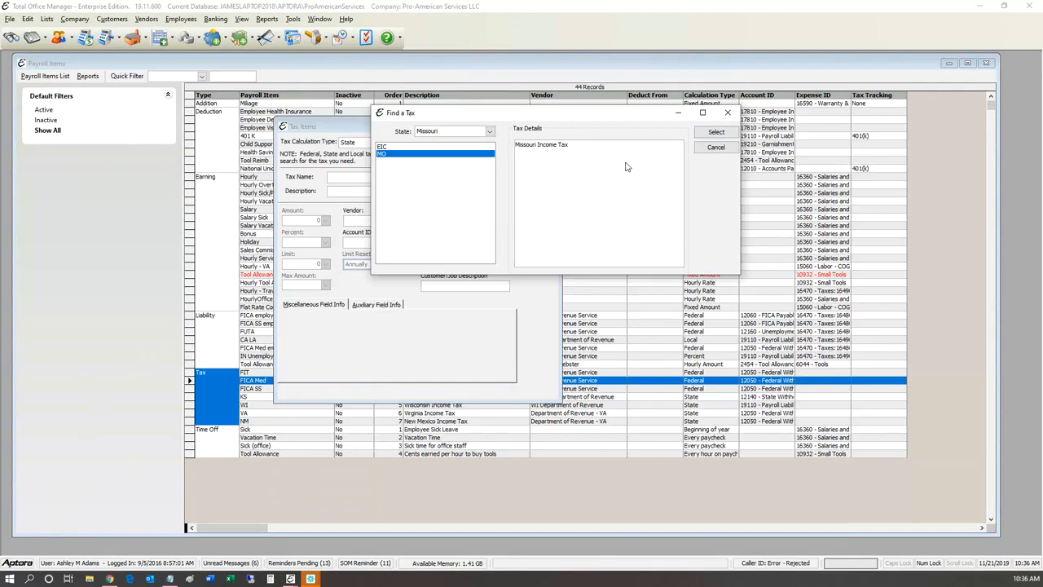
key("Return")
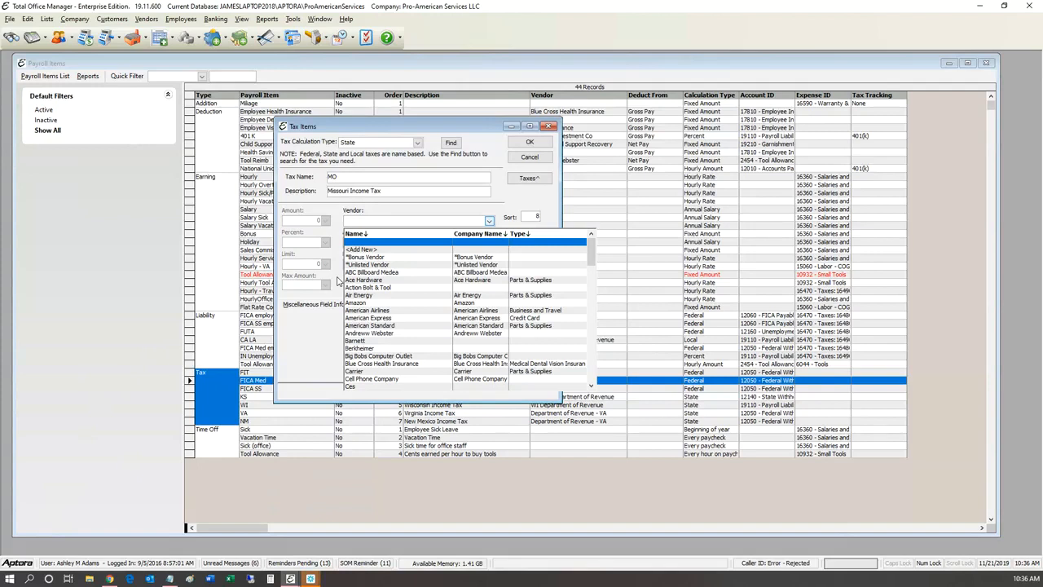
Step: Set the tax item's vendor to ABC Billboard Medea
type("Seer")
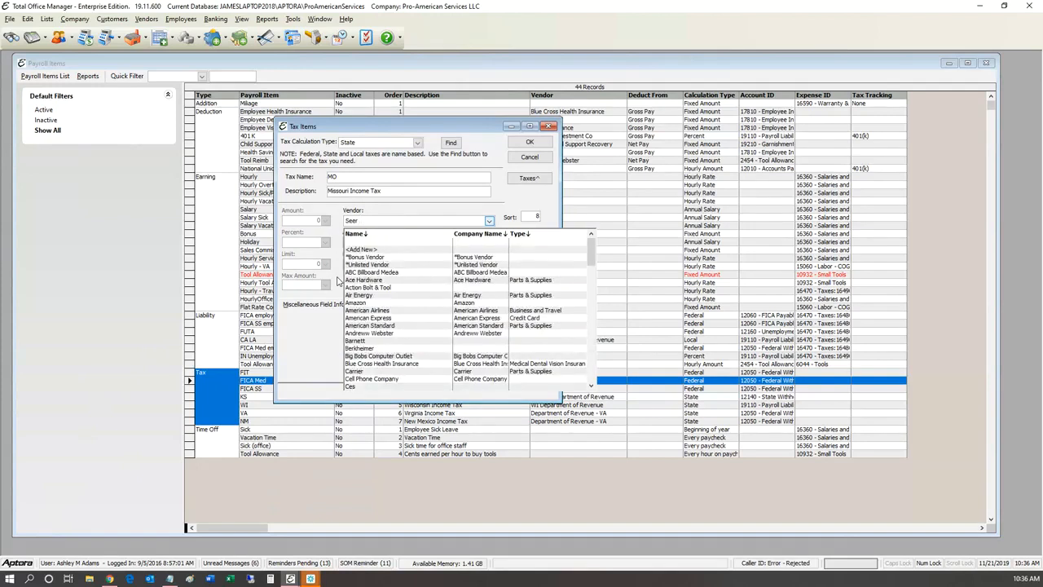
key("Return")
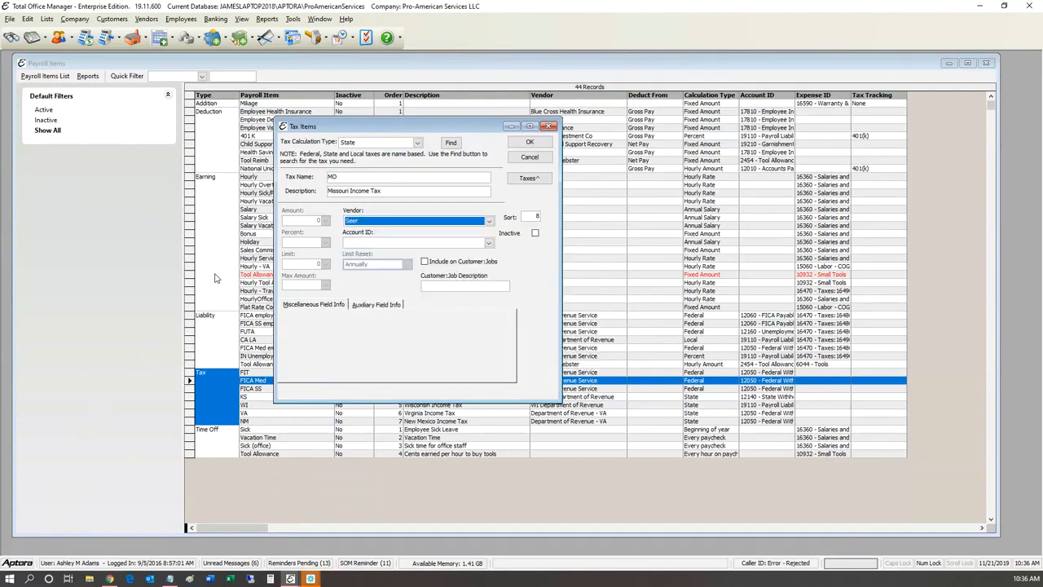
type("Martin's Repair & Lub")
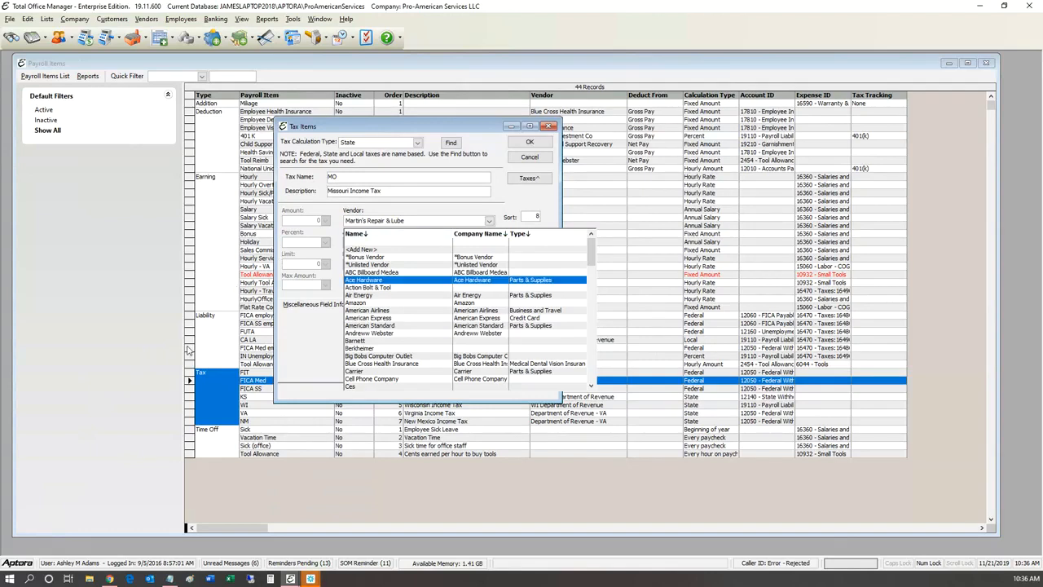
left_click(383, 272)
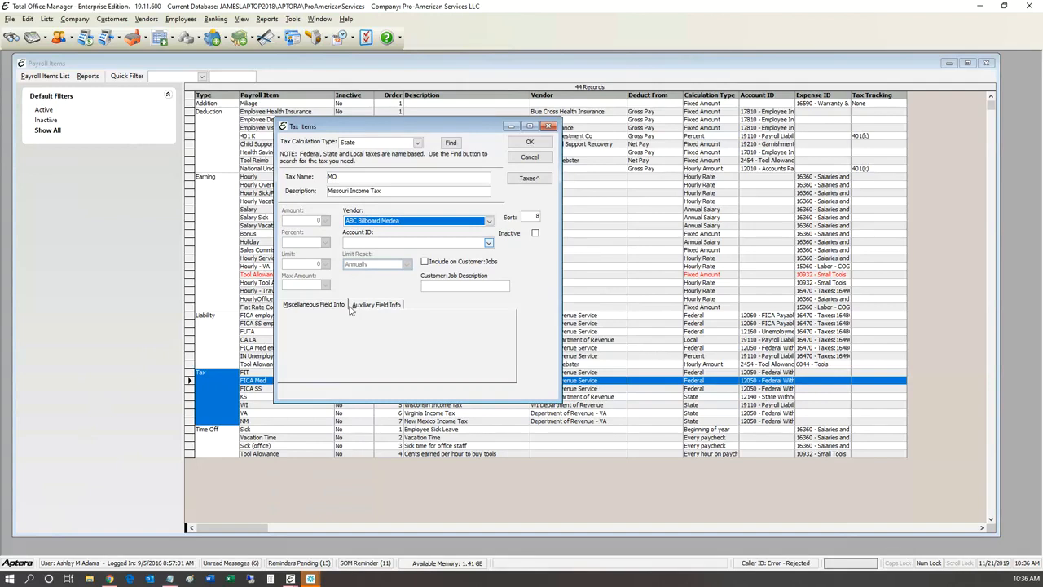
Step: Choose State Withholding Taxes Payable as the tax item's account
left_click(489, 243)
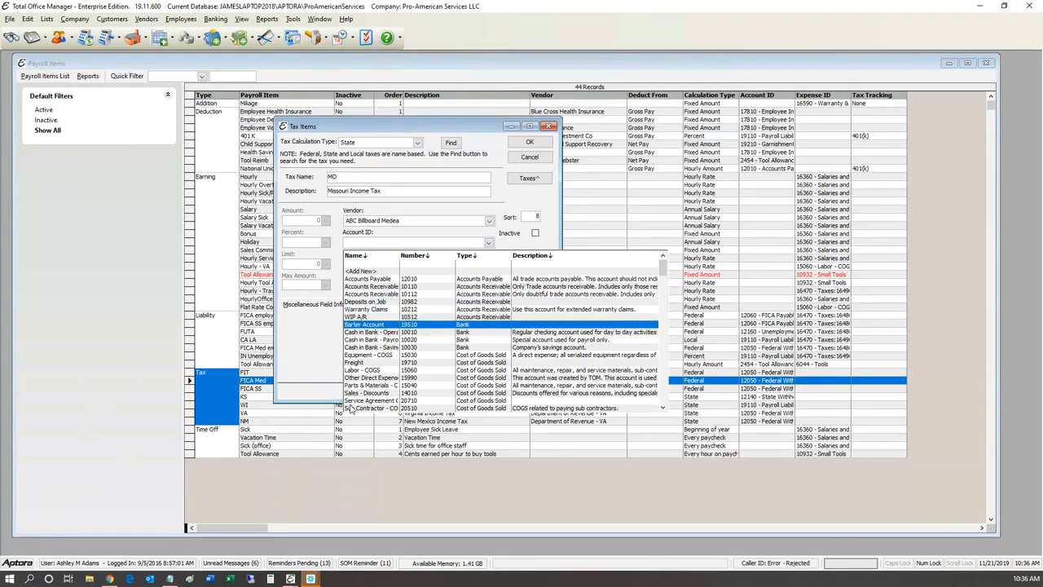
scroll(352, 409, "down", 10)
scroll(362, 410, "down", 10)
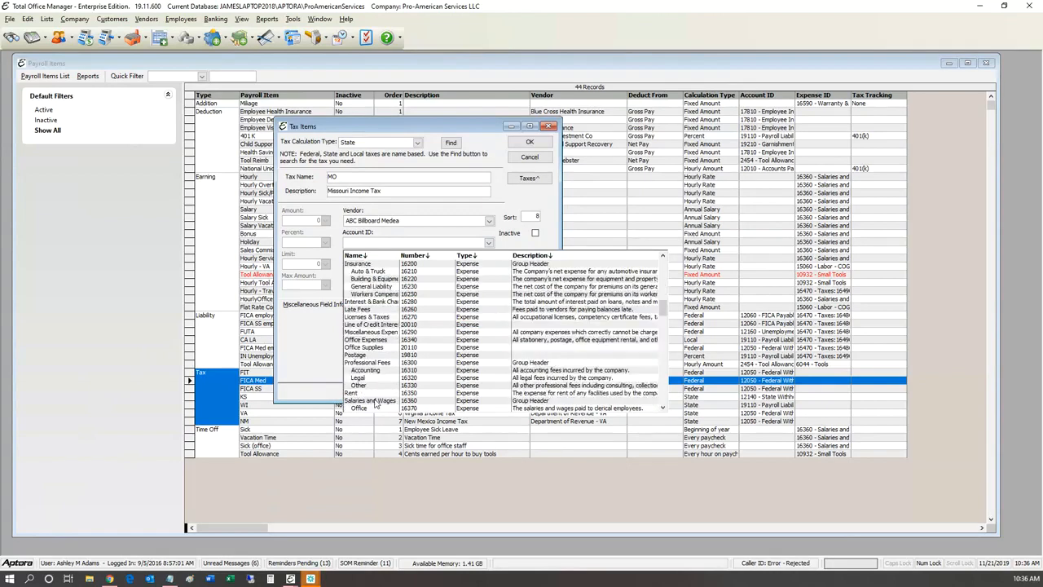
scroll(386, 400, "down", 10)
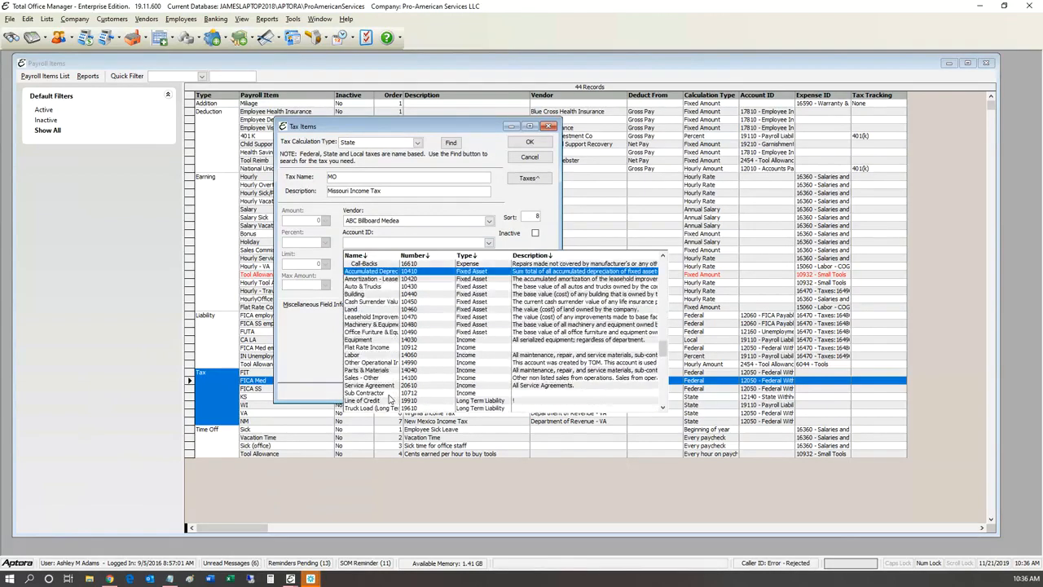
scroll(389, 398, "down", 6)
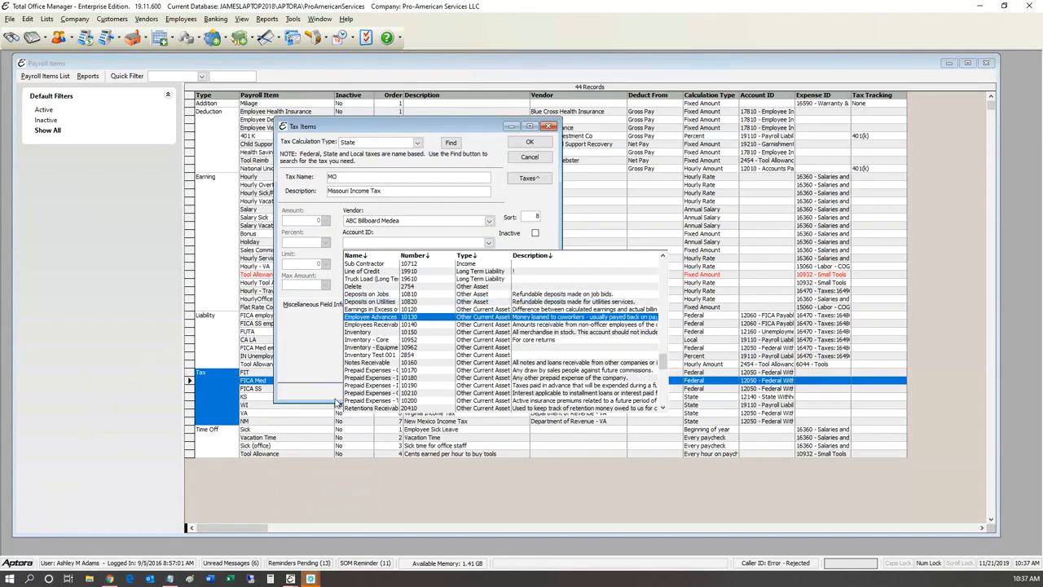
scroll(336, 403, "down", 5)
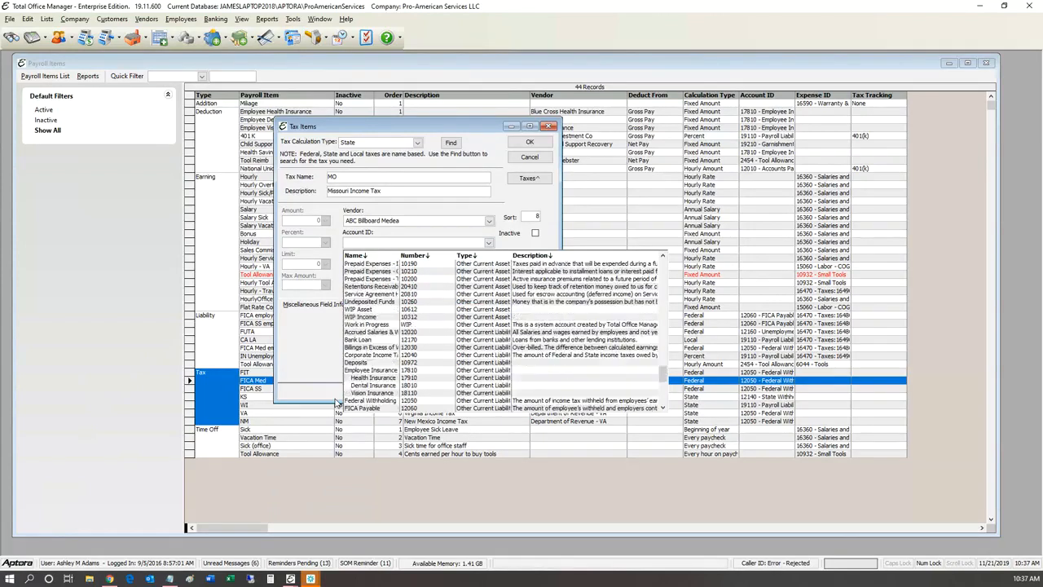
scroll(335, 402, "down", 1)
scroll(336, 403, "down", 3)
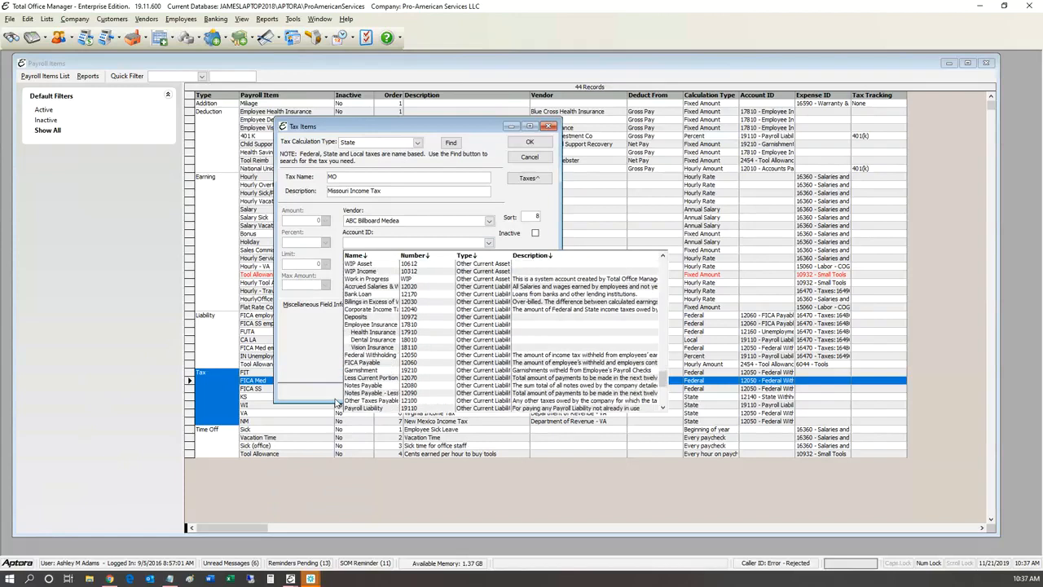
key("Down")
key("Down")
key("Down")
key("Down")
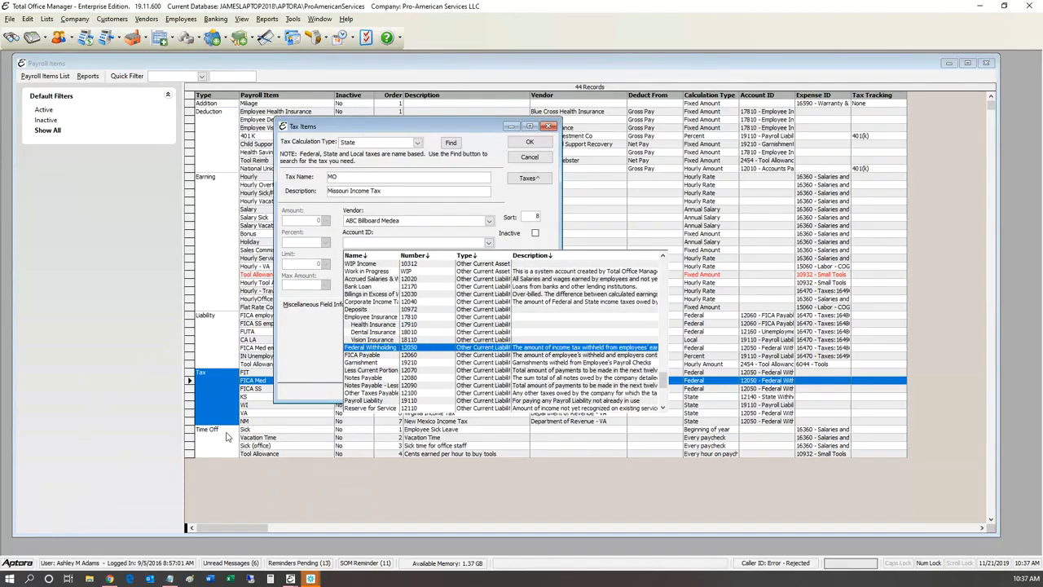
scroll(227, 437, "down", 1)
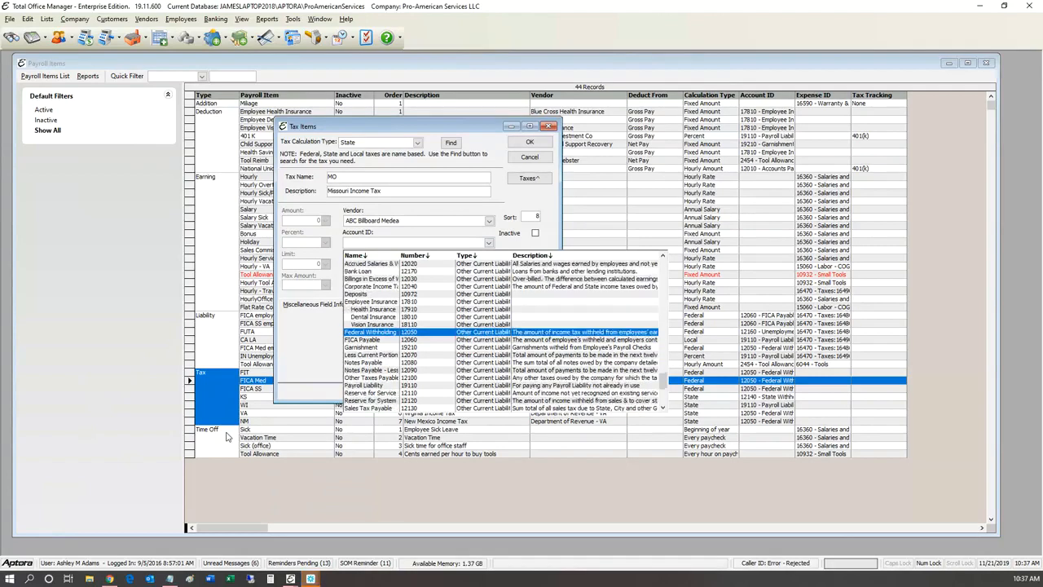
scroll(228, 437, "down", 3)
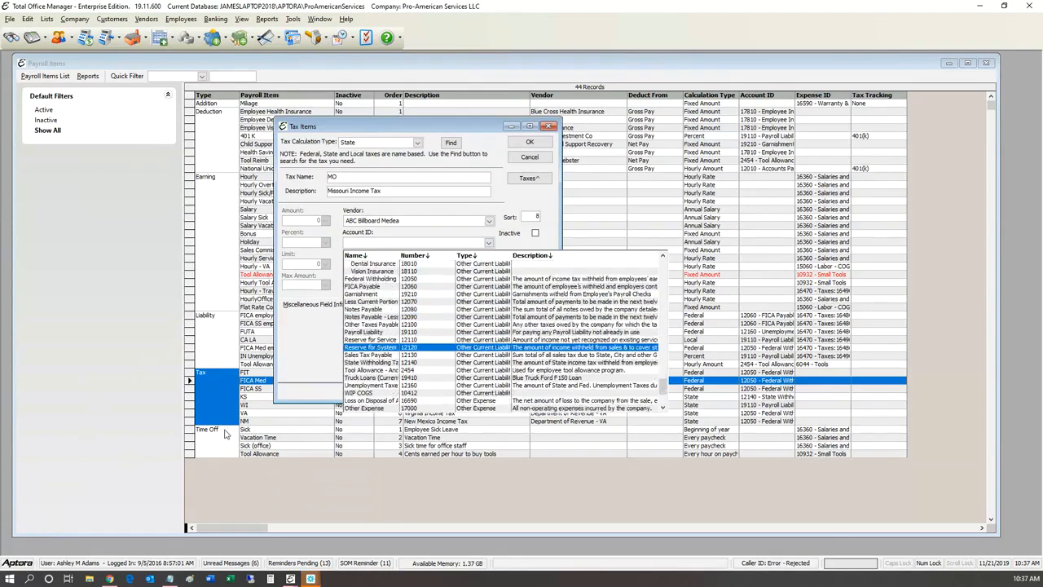
scroll(218, 450, "down", 1)
key("Return")
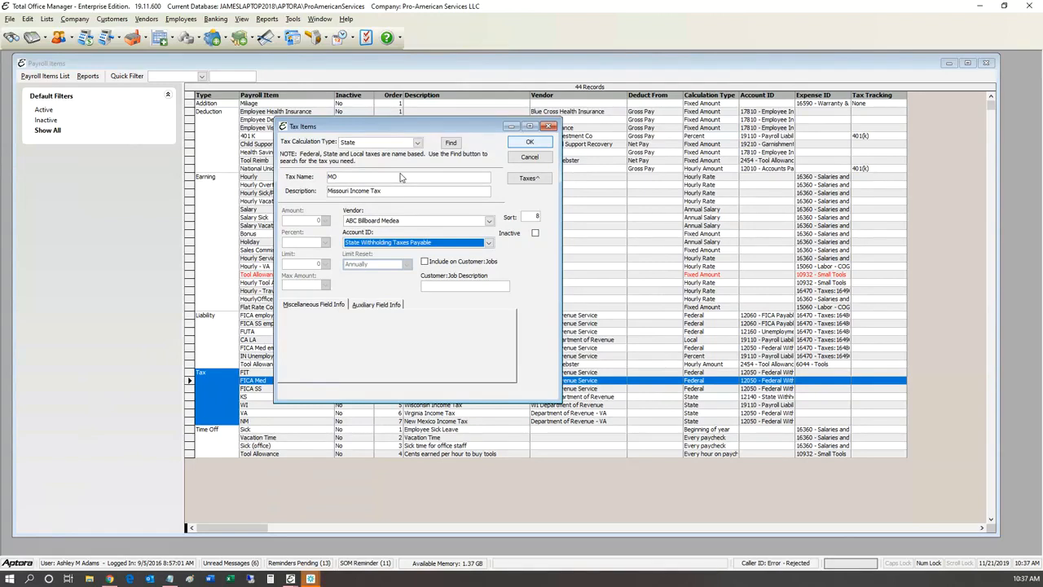
Step: Change the tax calculation type to Local
left_click(418, 143)
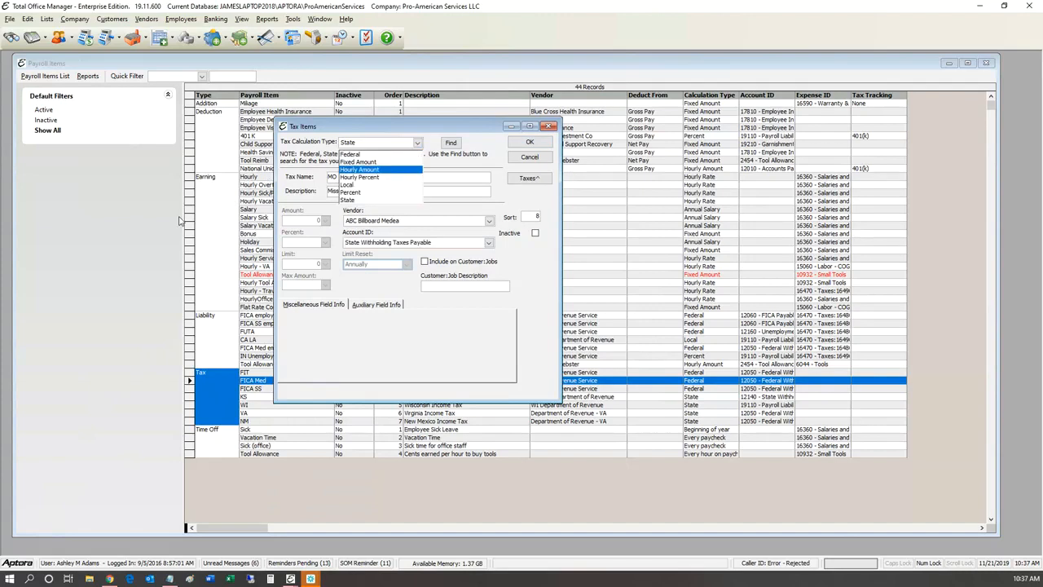
key("l")
key("Return")
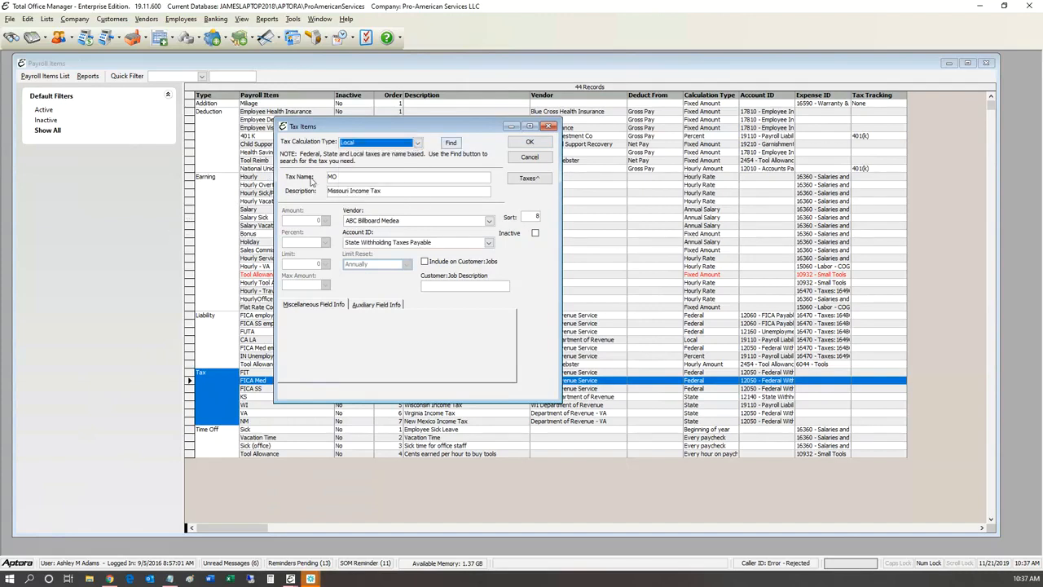
Step: Look up Missouri's local taxes and choose MO St. Louis over MO Kansas City
key("Tab")
key("Return")
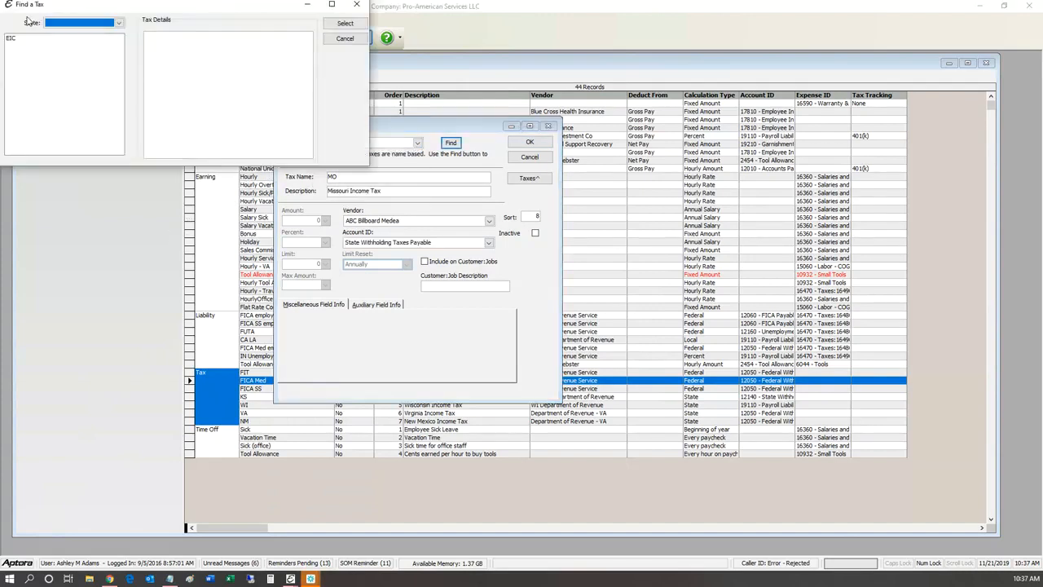
left_click_drag(296, 117, 407, 182)
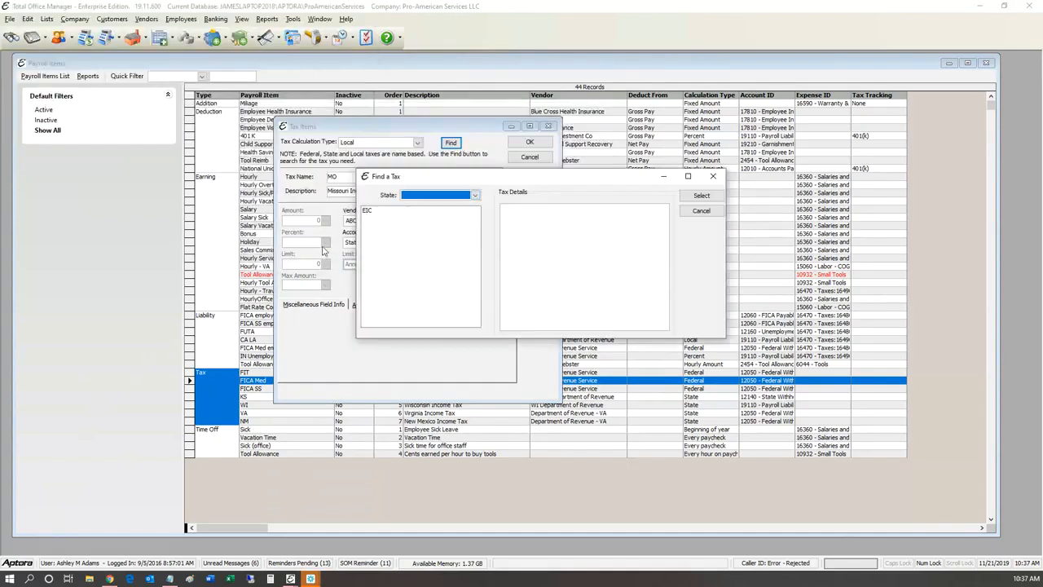
left_click(475, 196)
scroll(325, 294, "down", 6)
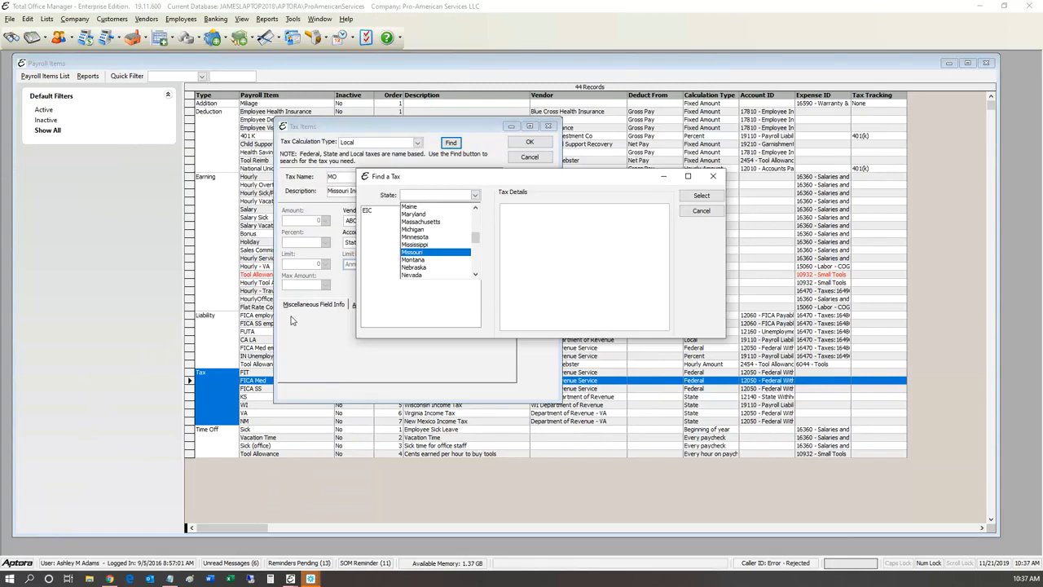
left_click(412, 253)
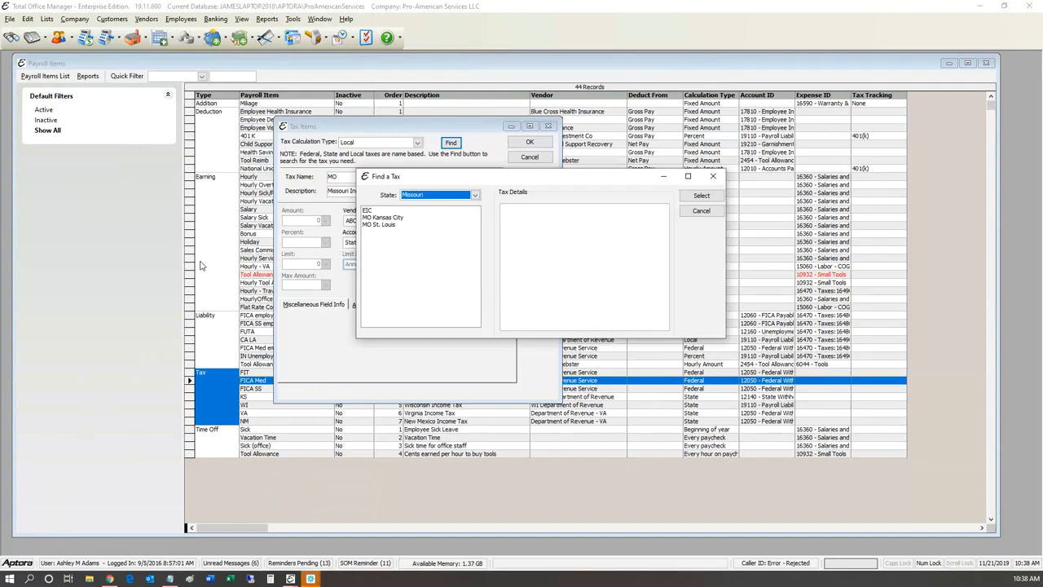
key("Tab")
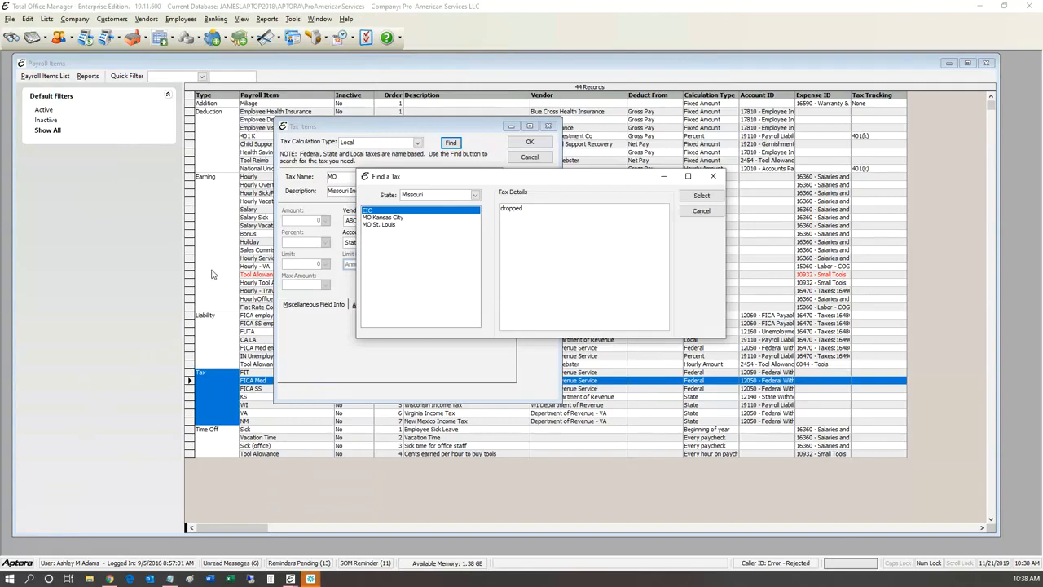
key("Down")
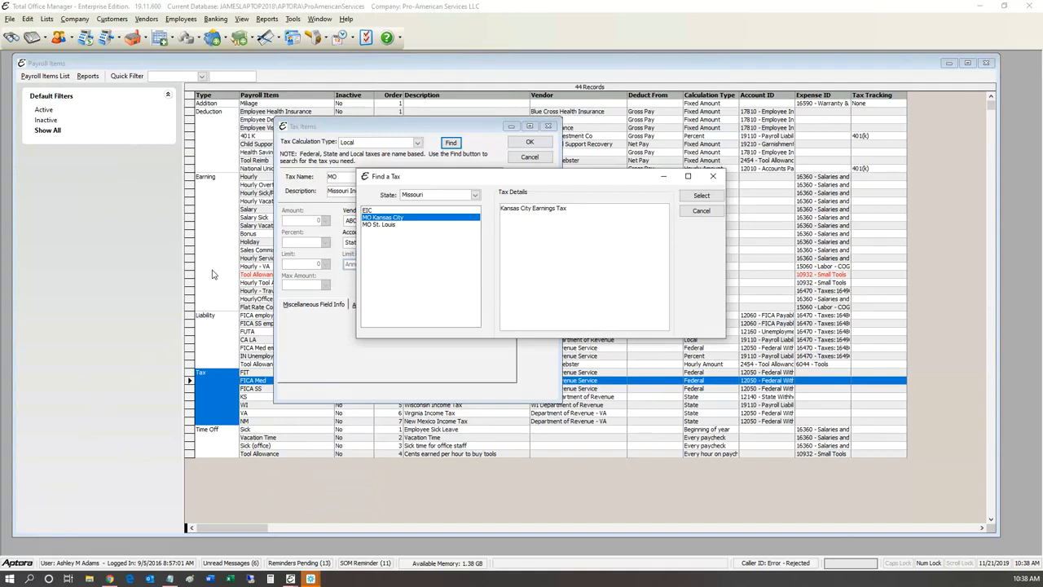
key("Down")
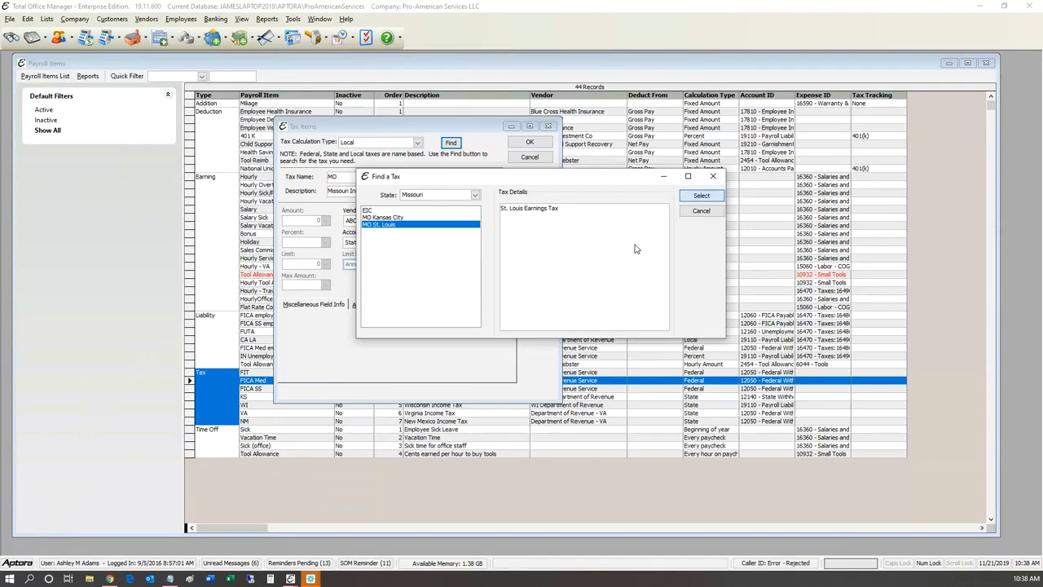
key("Return")
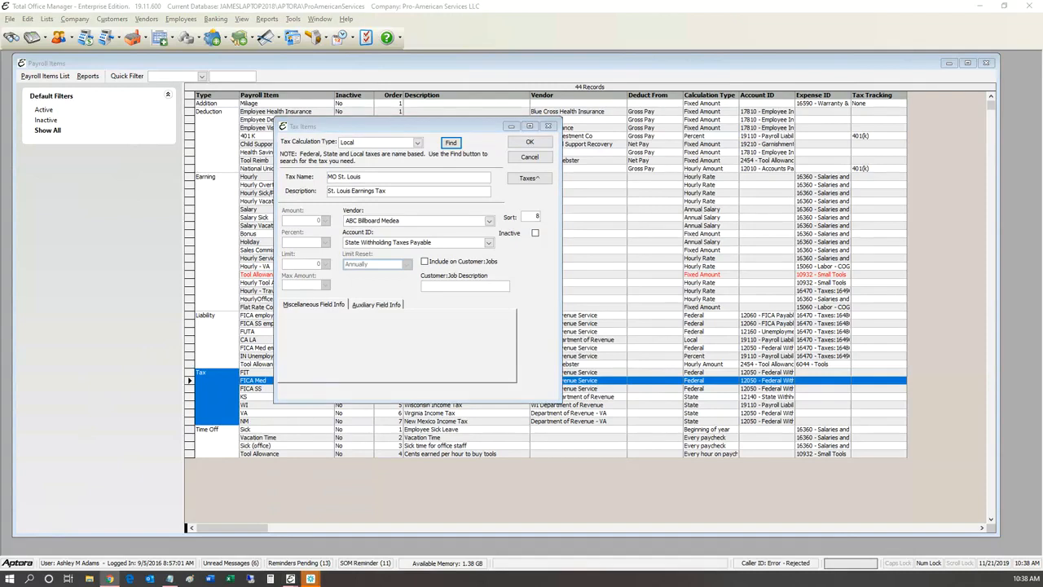
left_click_drag(1042, 208, 436, 143)
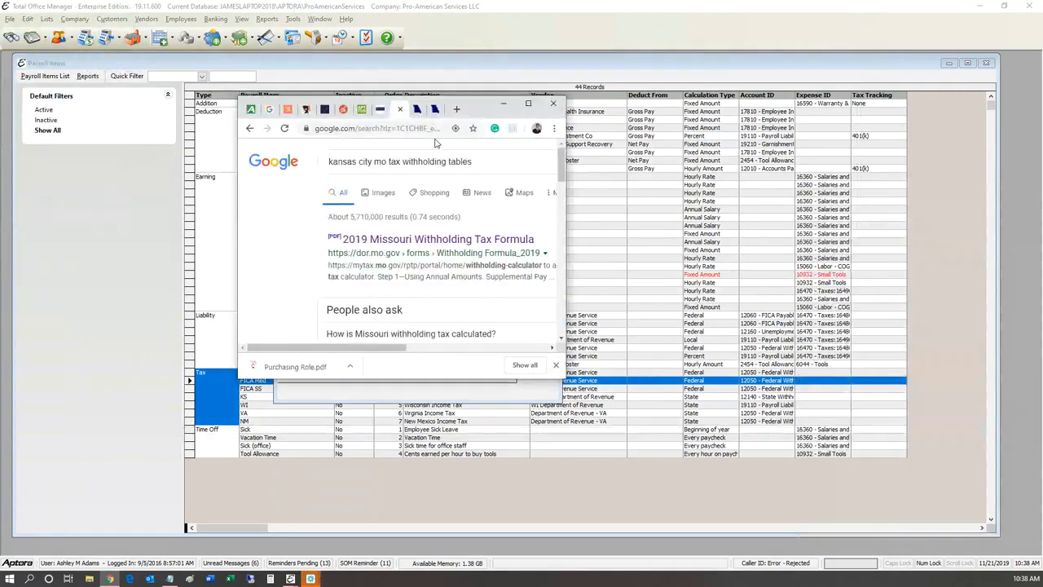
Step: Maximize Chrome and review the Missouri withholding search results
left_click(529, 104)
left_click_drag(277, 63, 52, 78)
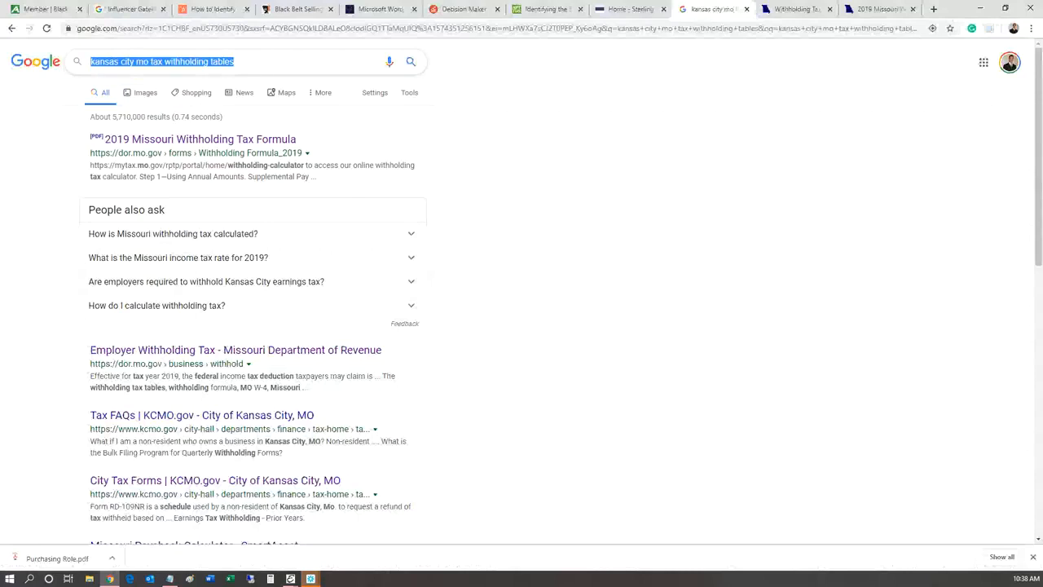
left_click(248, 62)
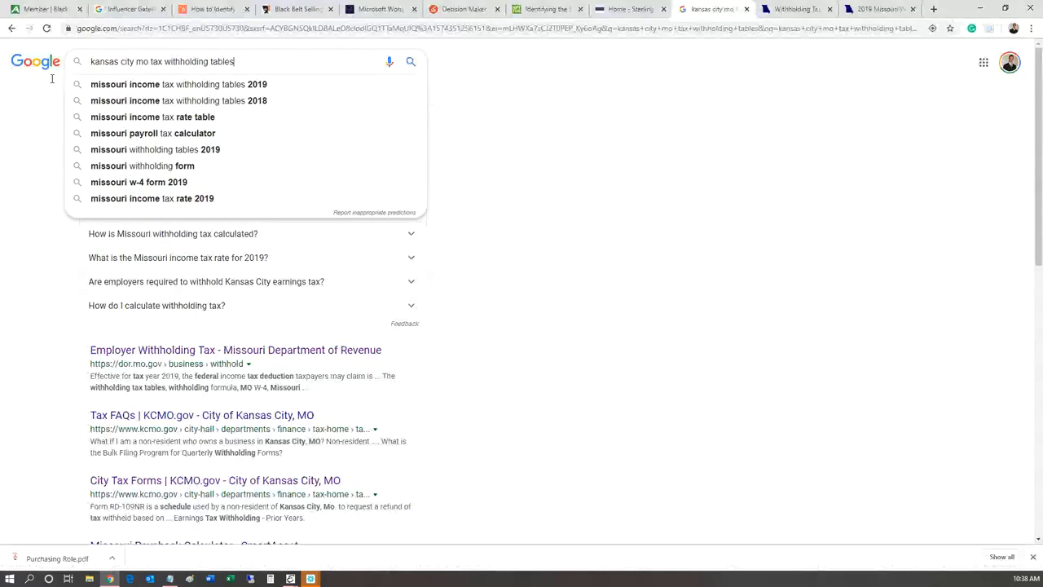
left_click(389, 69)
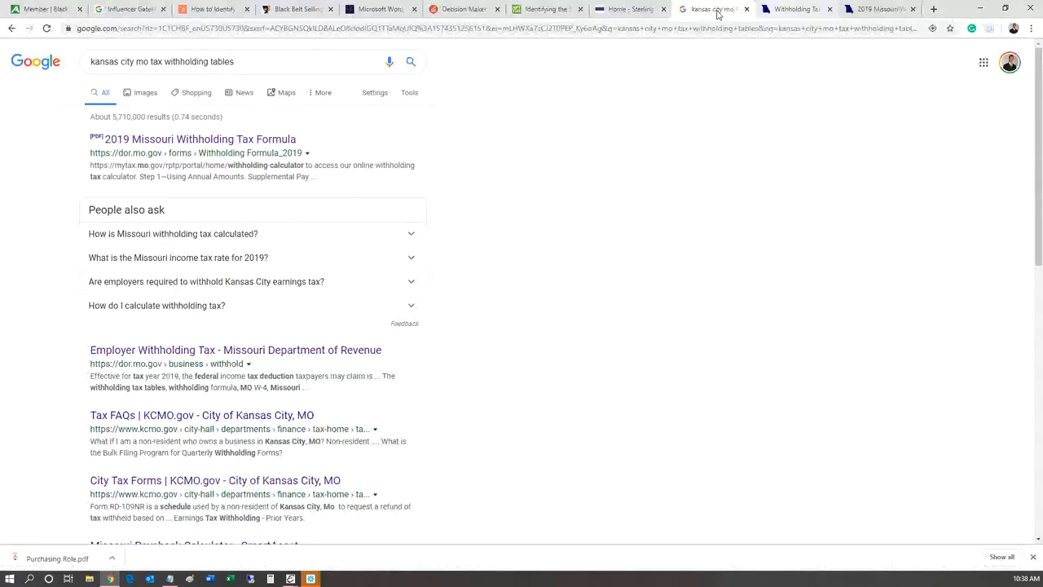
Step: Scroll through the Missouri Bi-Weekly withholding table PDF
left_click(792, 9)
scroll(387, 306, "up", 5)
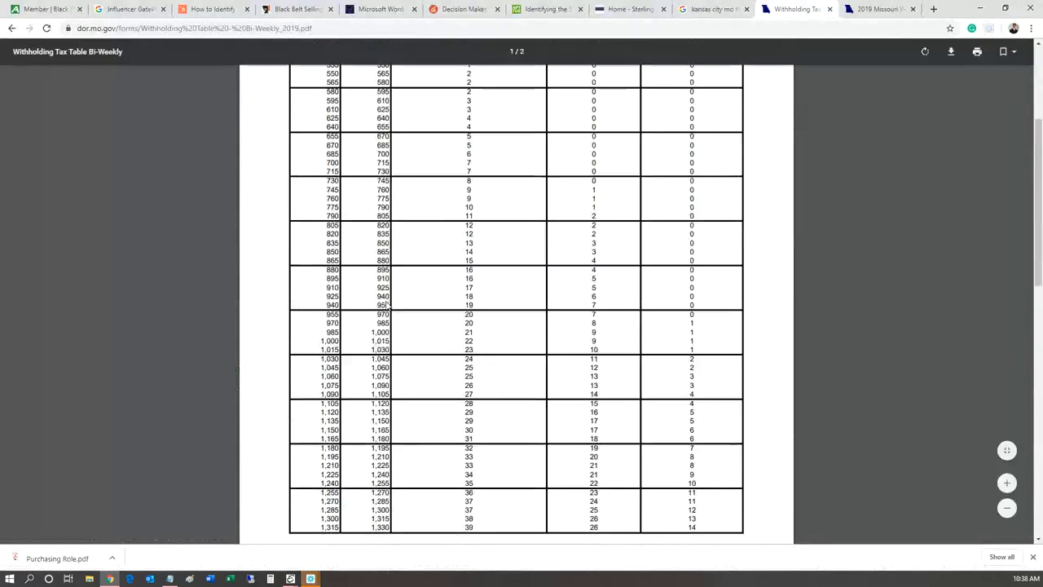
scroll(387, 305, "up", 4)
scroll(386, 307, "down", 13)
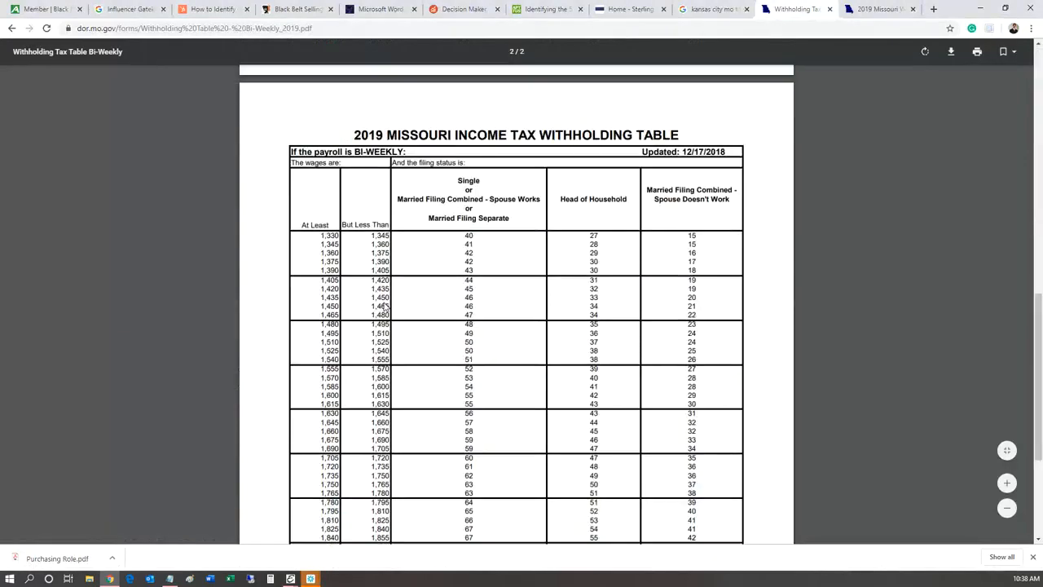
scroll(386, 307, "down", 3)
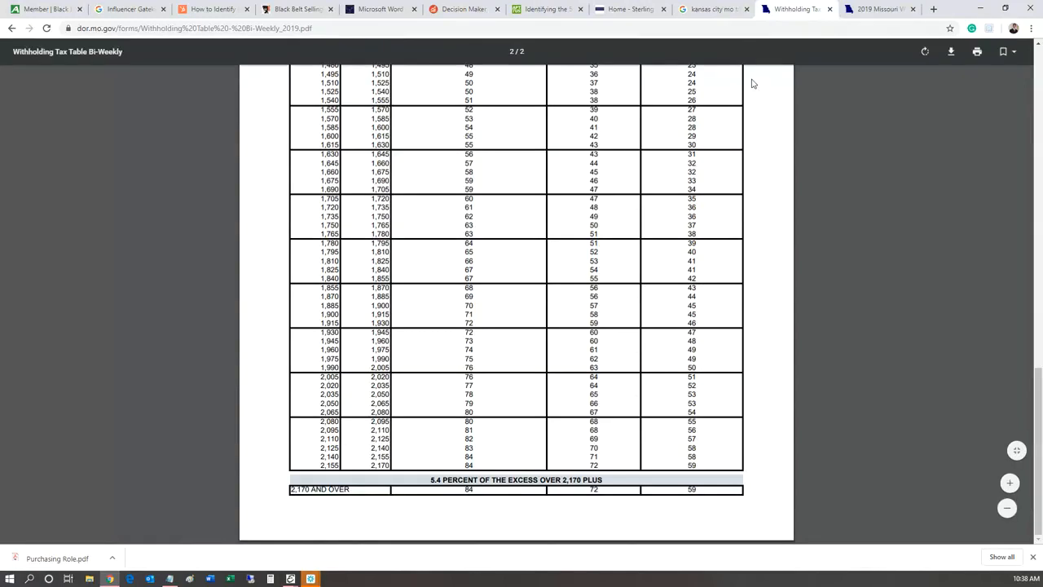
Step: Read through the 2019 Missouri Withholding Tax Formula PDF, return to the search results, and minimize Chrome
left_click(876, 9)
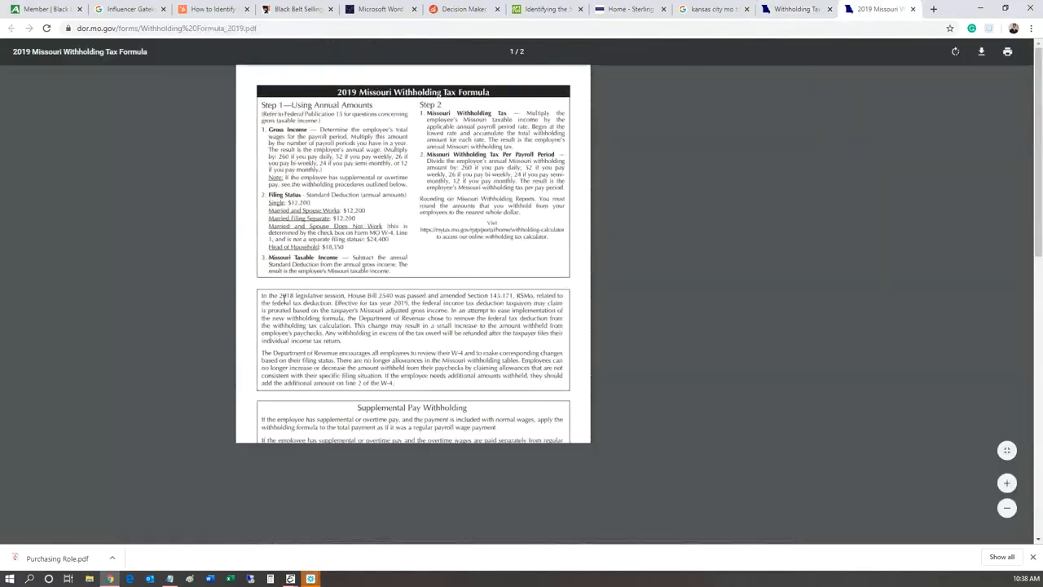
scroll(285, 303, "down", 5)
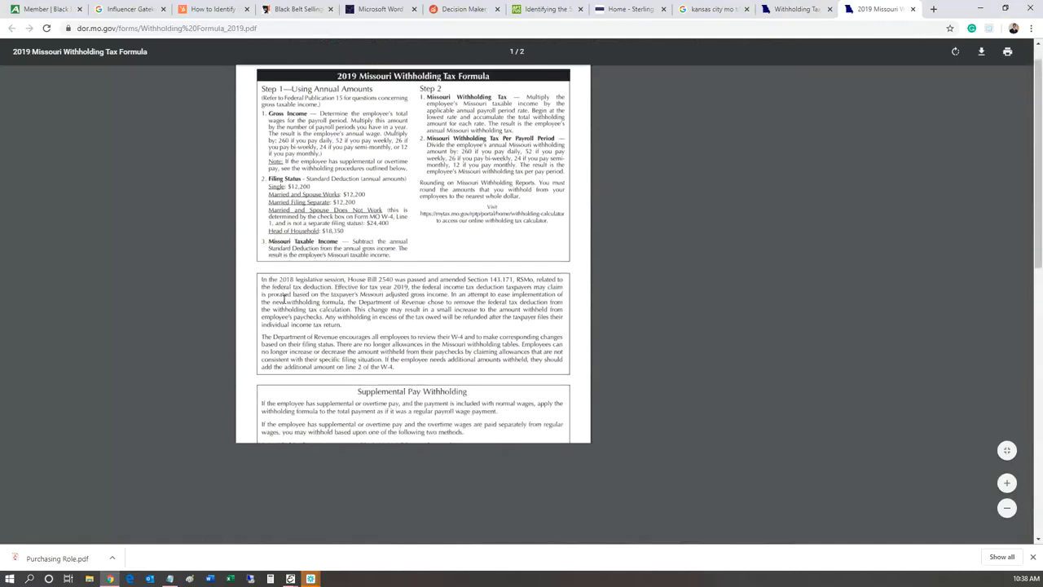
scroll(291, 307, "down", 1)
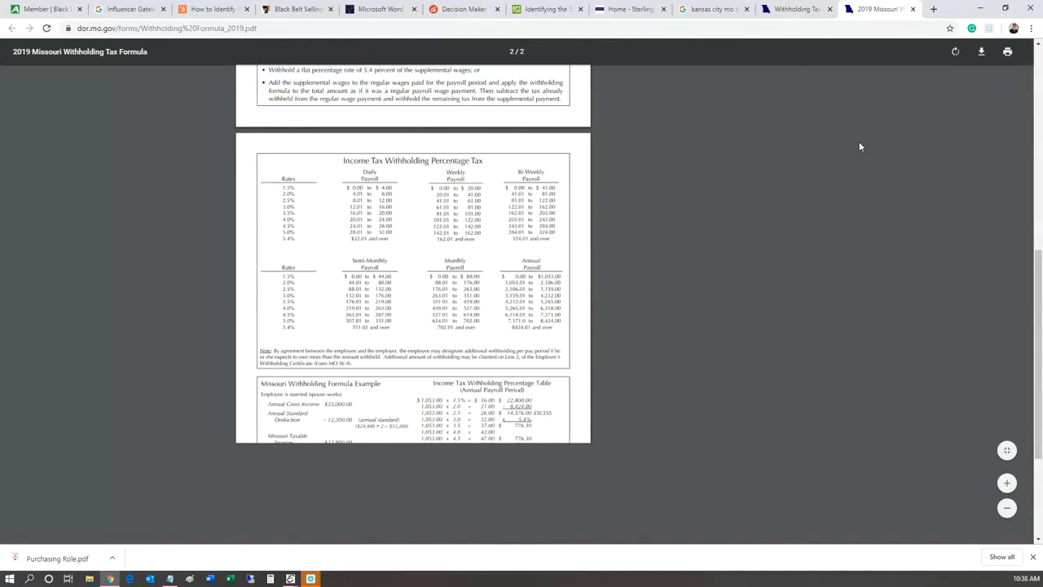
scroll(396, 264, "up", 3)
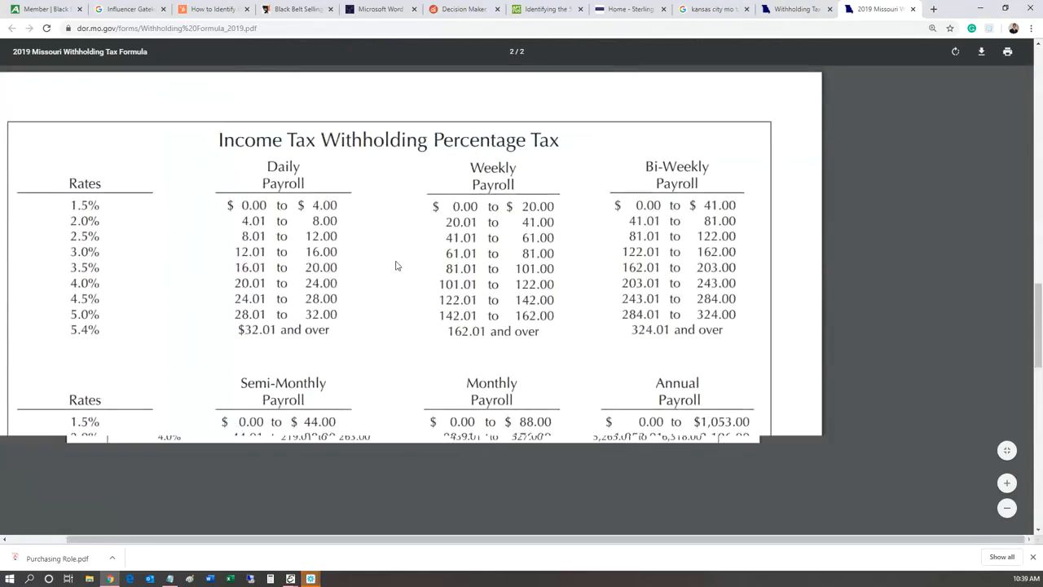
scroll(396, 265, "down", 4)
scroll(396, 265, "down", 4)
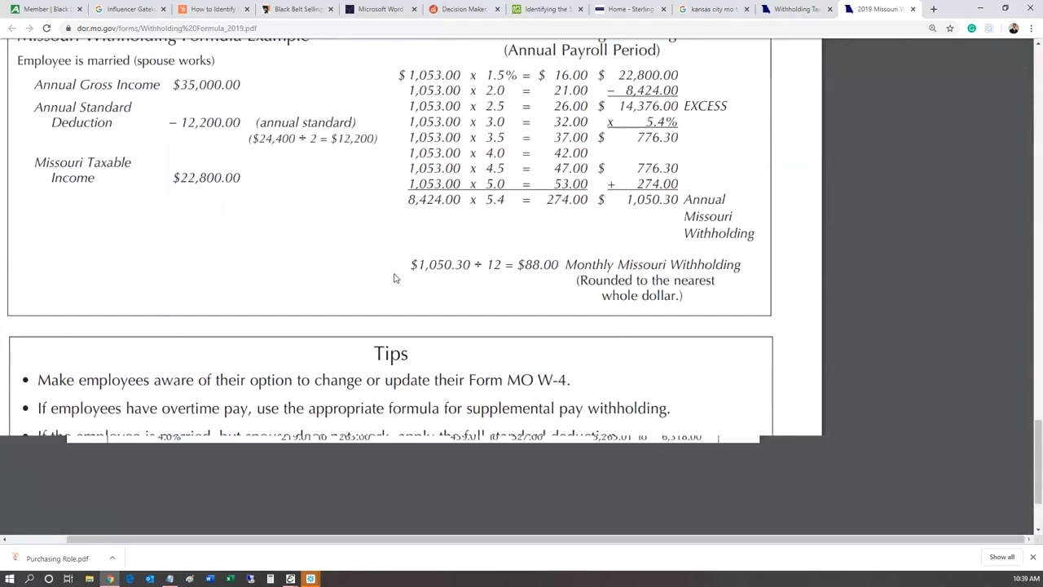
scroll(395, 278, "down", 1)
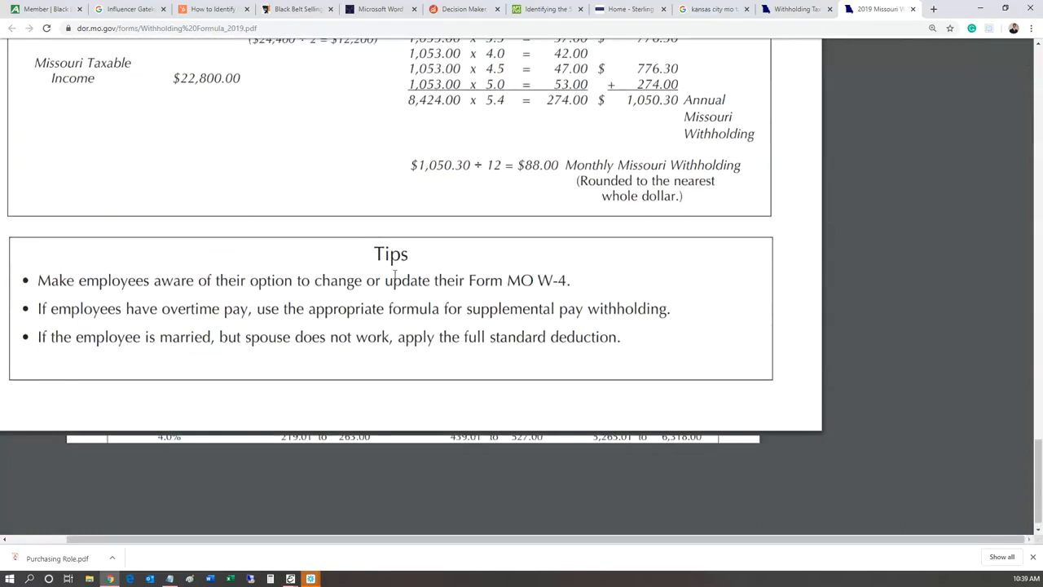
scroll(394, 274, "up", 4)
scroll(394, 275, "down", 6)
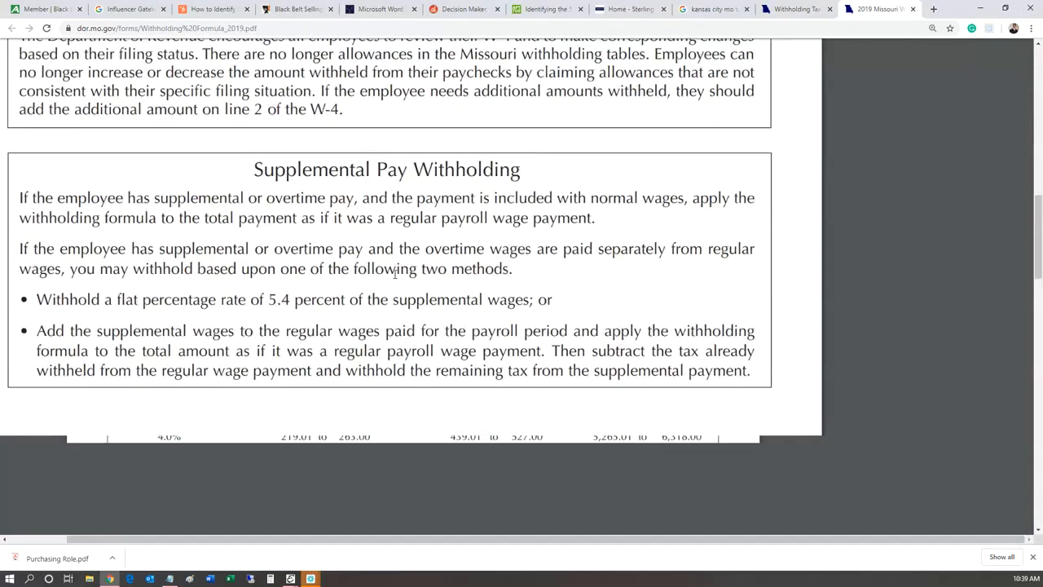
scroll(394, 275, "up", 10)
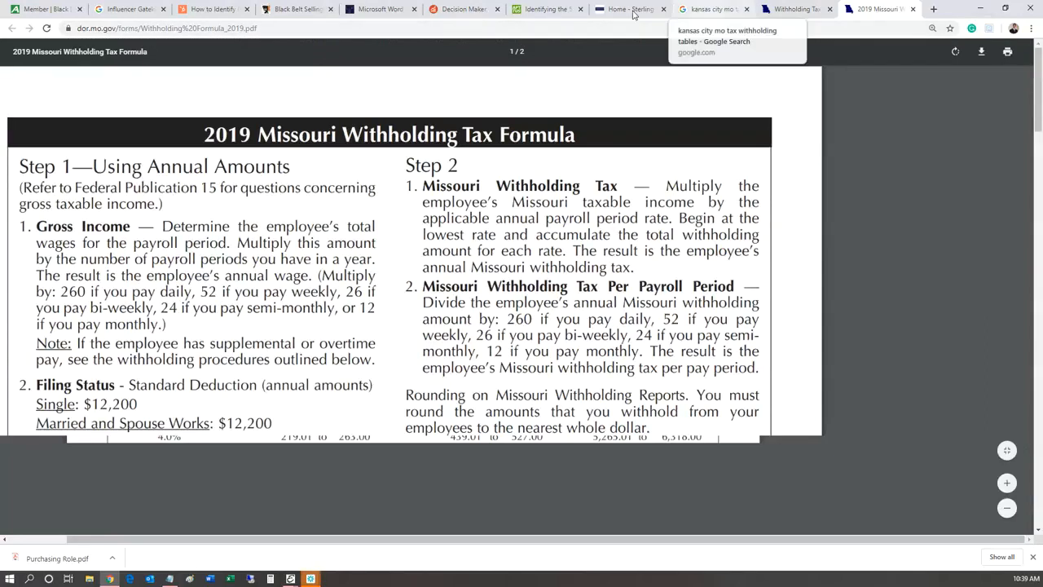
left_click(710, 9)
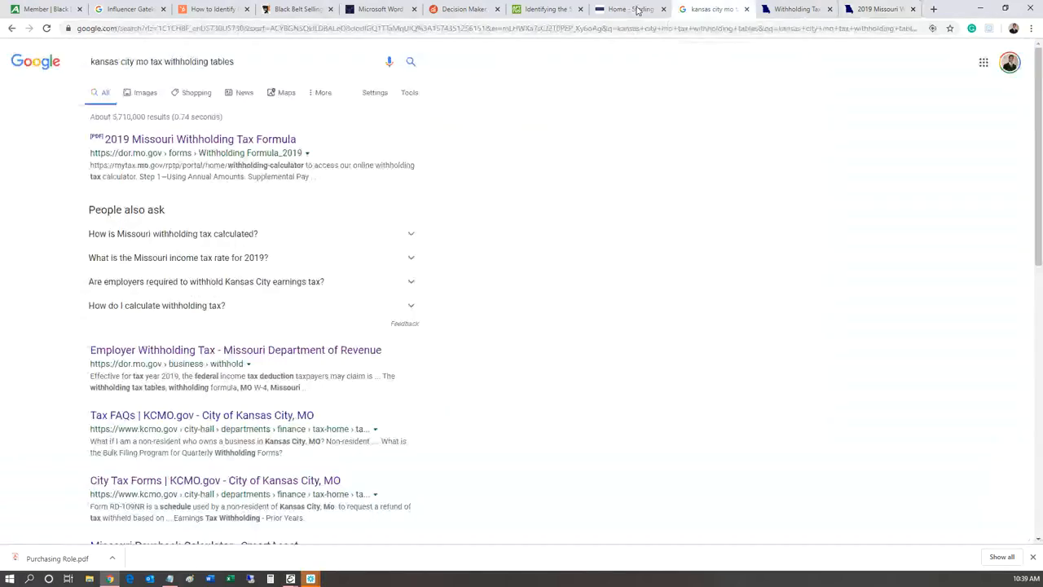
left_click(981, 9)
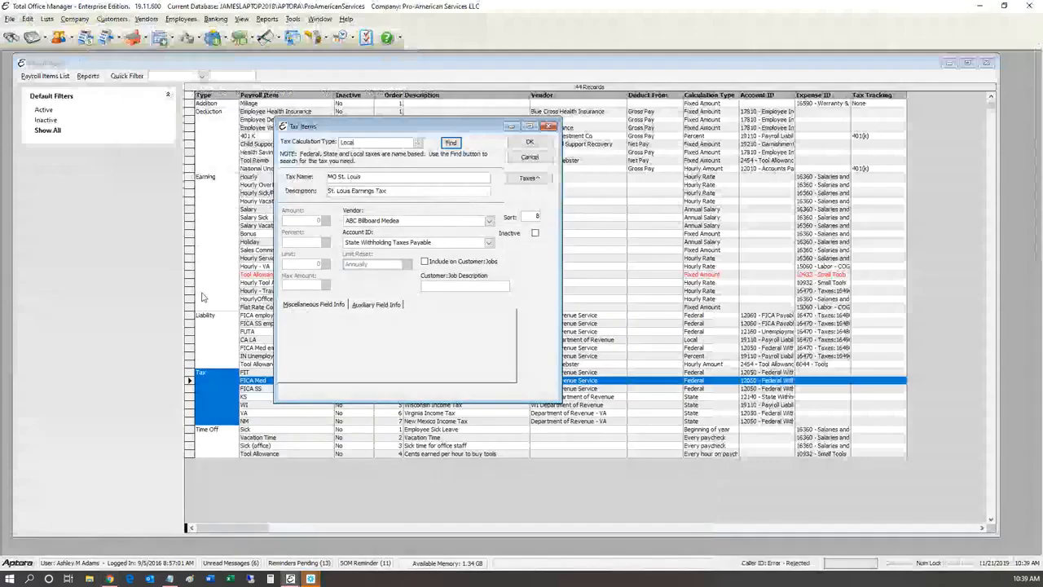
Step: Move the MO St. Louis tax item aside, cancel it, and decline saving changes
mouse_move(327, 126)
left_mouse_down()
mouse_move(336, 134)
mouse_move(319, 138)
left_mouse_up()
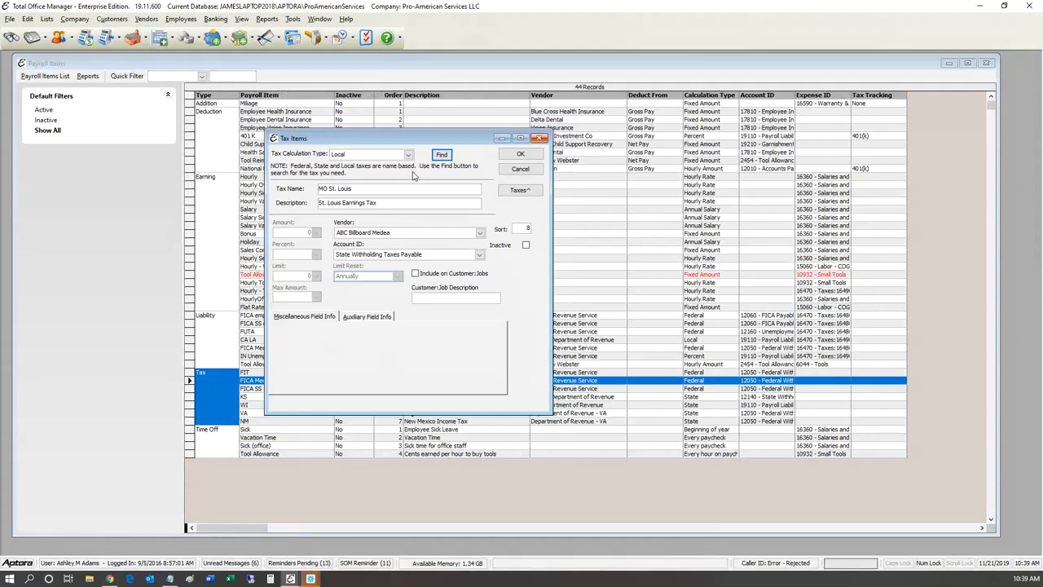
left_click(539, 139)
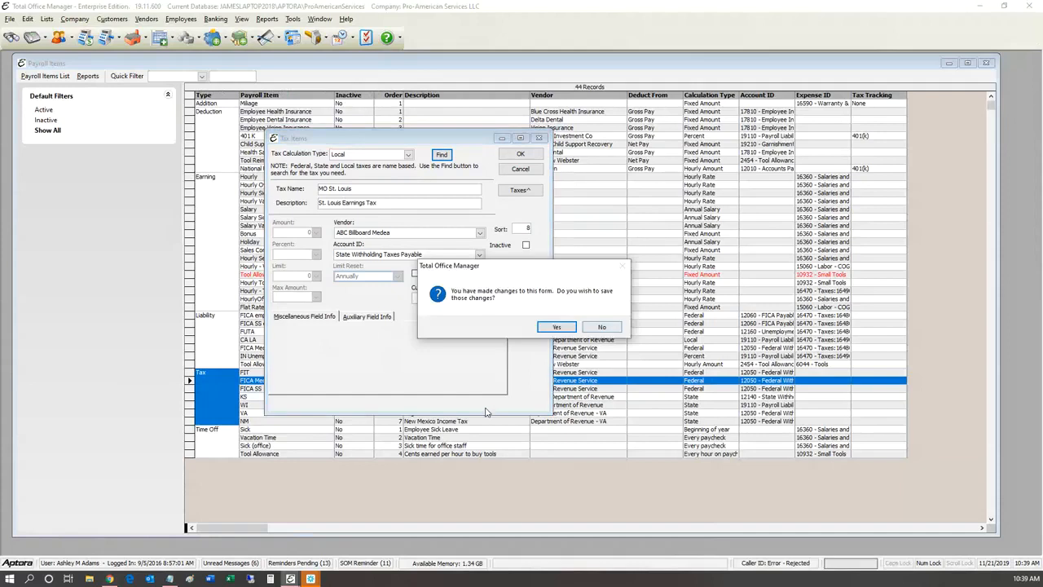
left_click(599, 326)
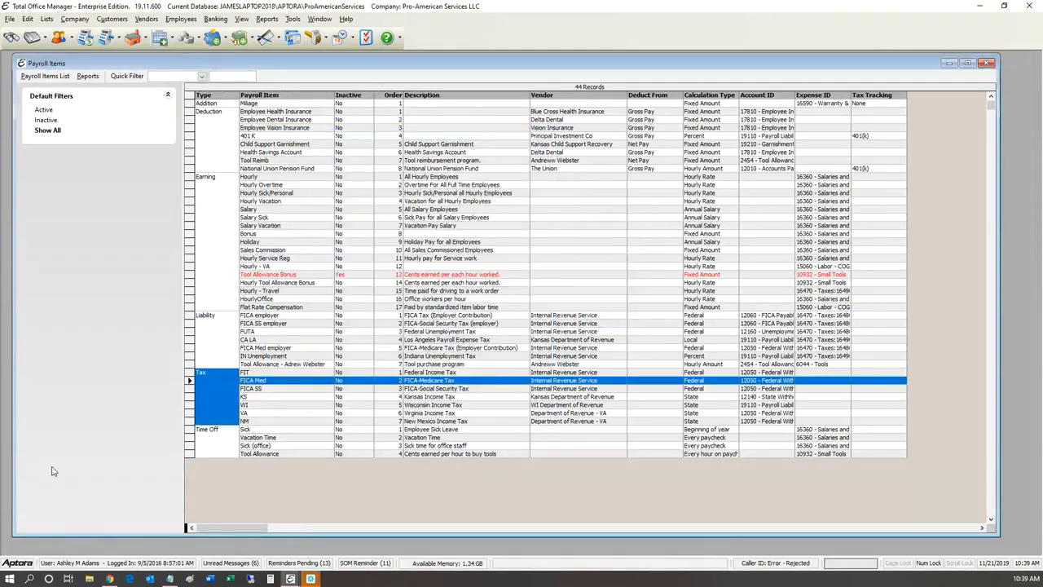
Step: Step through the Kansas, Virginia, New Mexico, FICA Med and Wisconsin tax rows, then open FIT Federal Income Tax
key("Down")
key("Down")
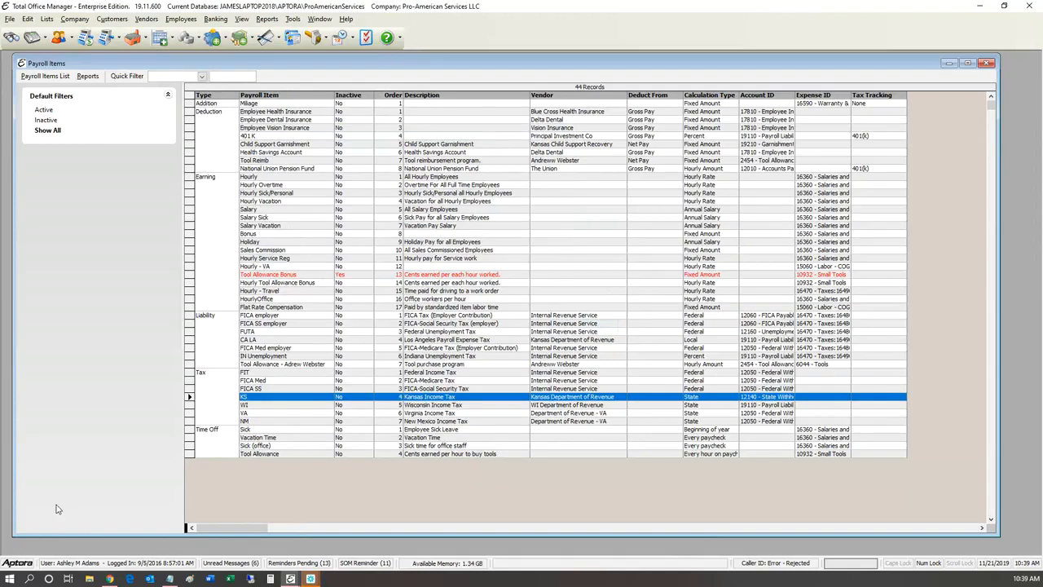
key("Down")
key("Down")
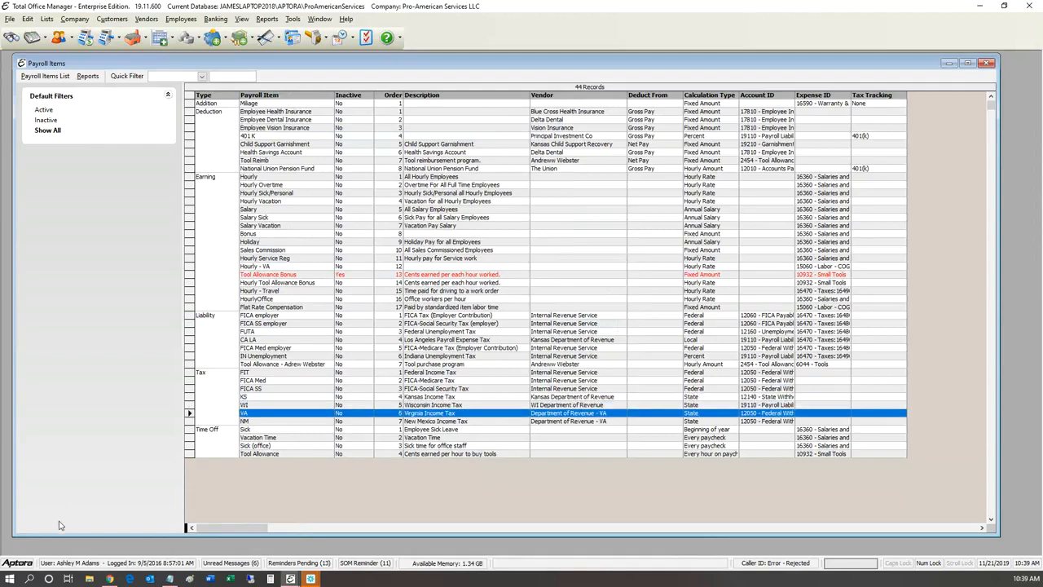
key("Down")
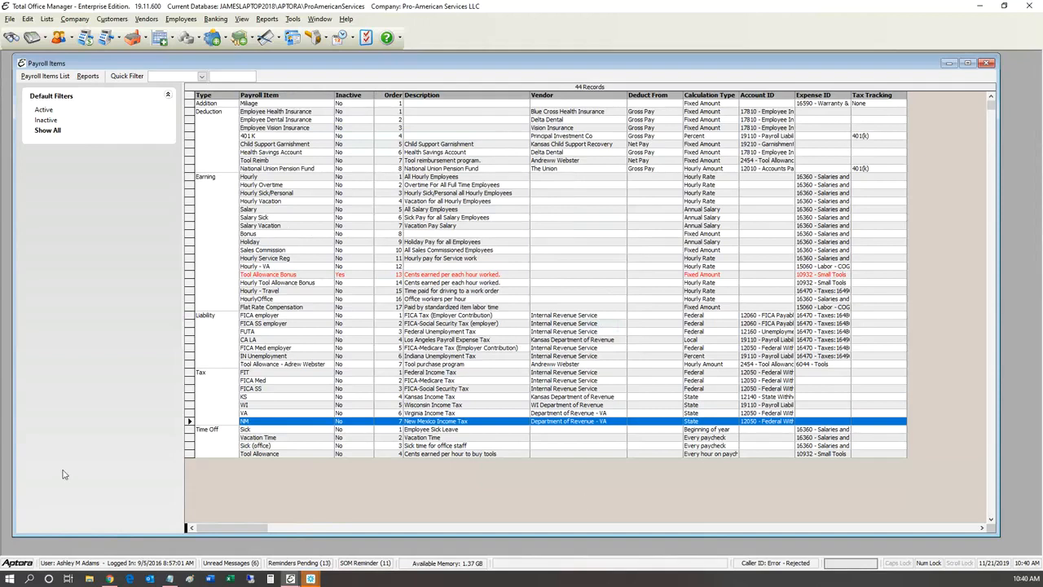
key("Up")
key("Up")
key("Up")
key("Up")
key("Up")
key("Up")
key("Down")
key("Down")
key("Down")
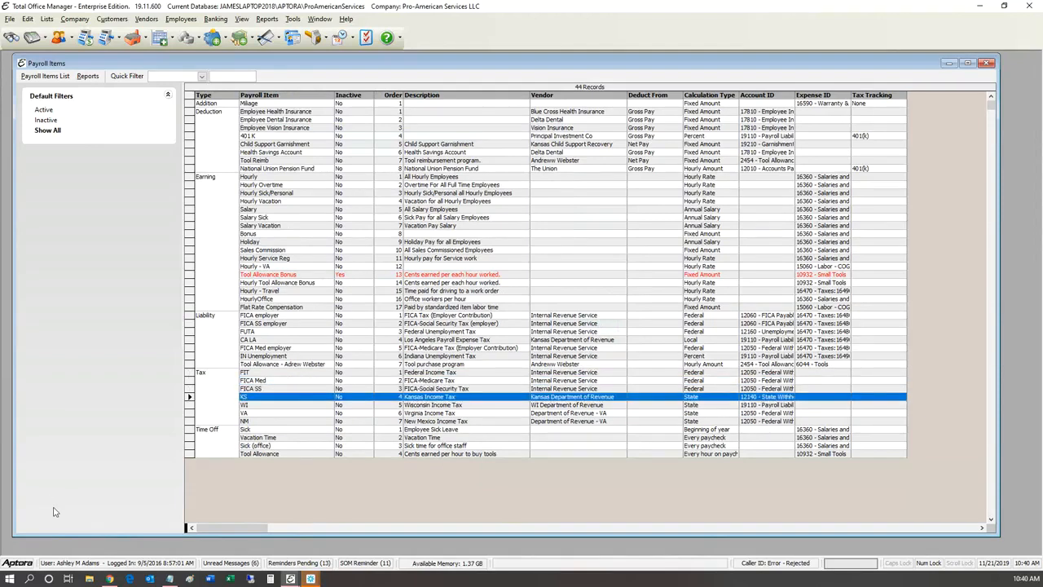
key("Down")
key("Down")
key("Down")
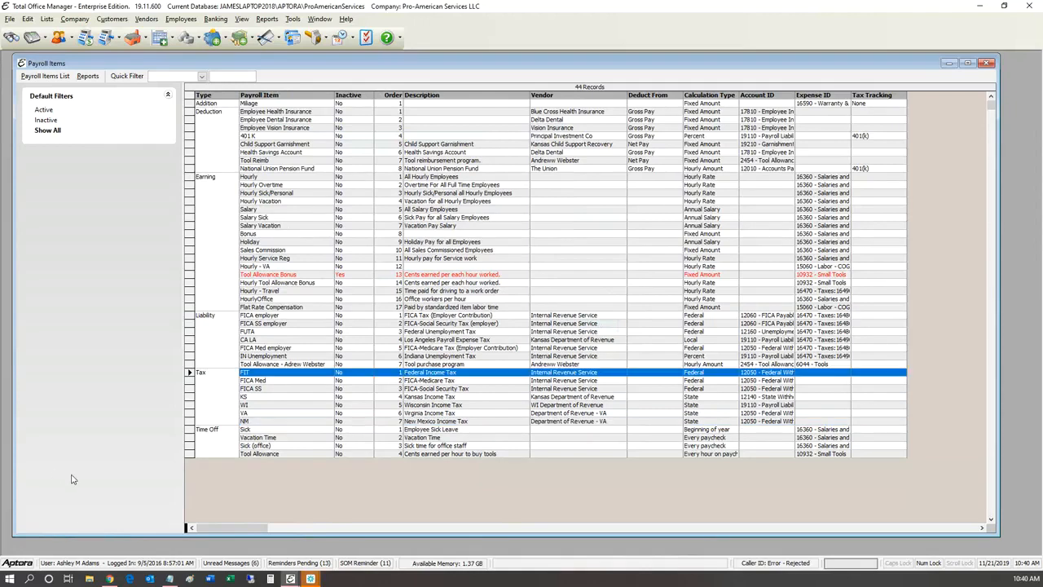
key("Down")
key("Down")
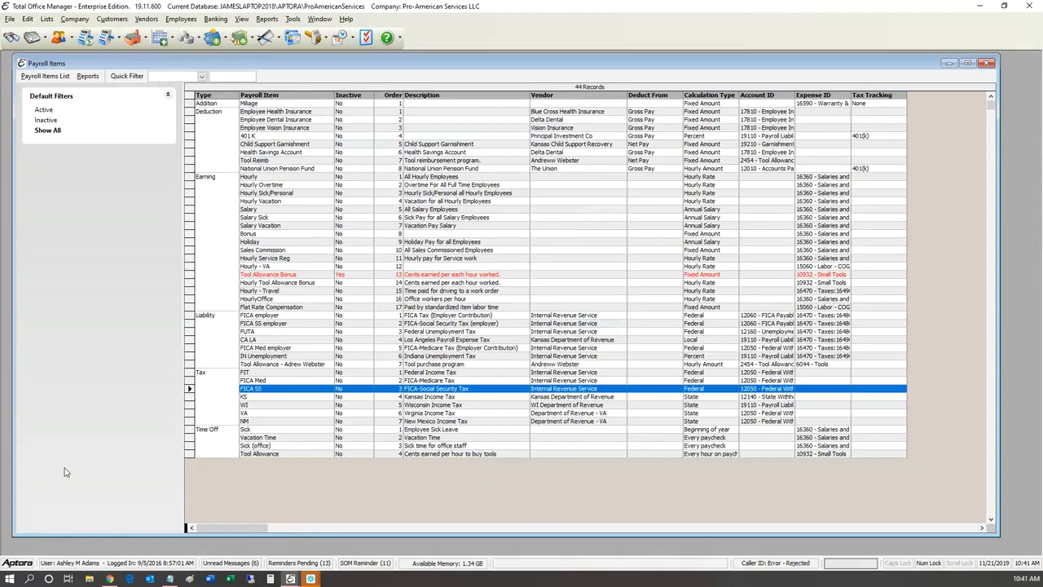
key("Up")
key("Up")
key("Return")
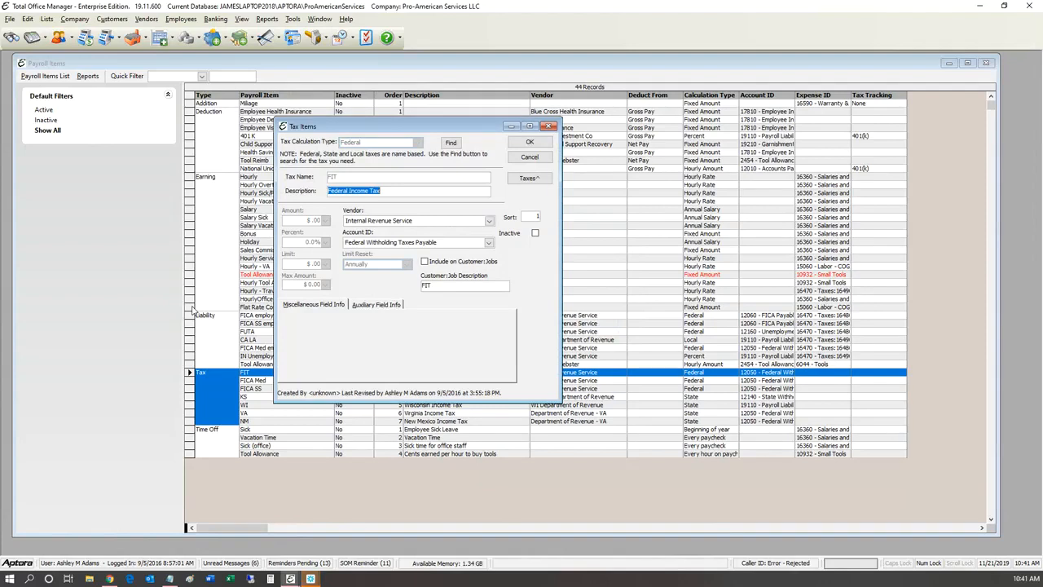
Step: Close the FIT Federal Income Tax settings unchanged and move down to FICA Med
left_click(227, 241)
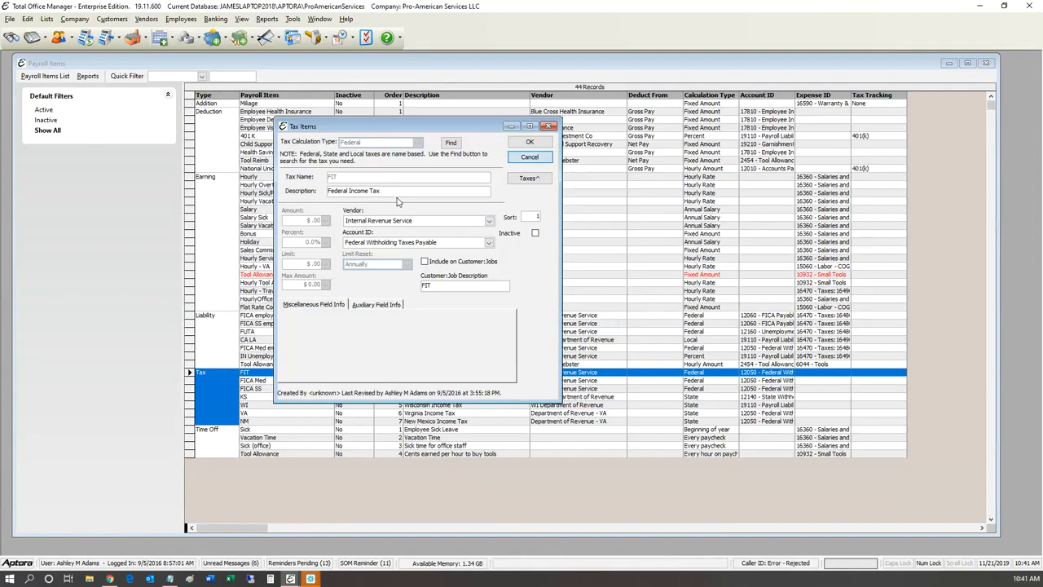
key("Escape")
key("Down")
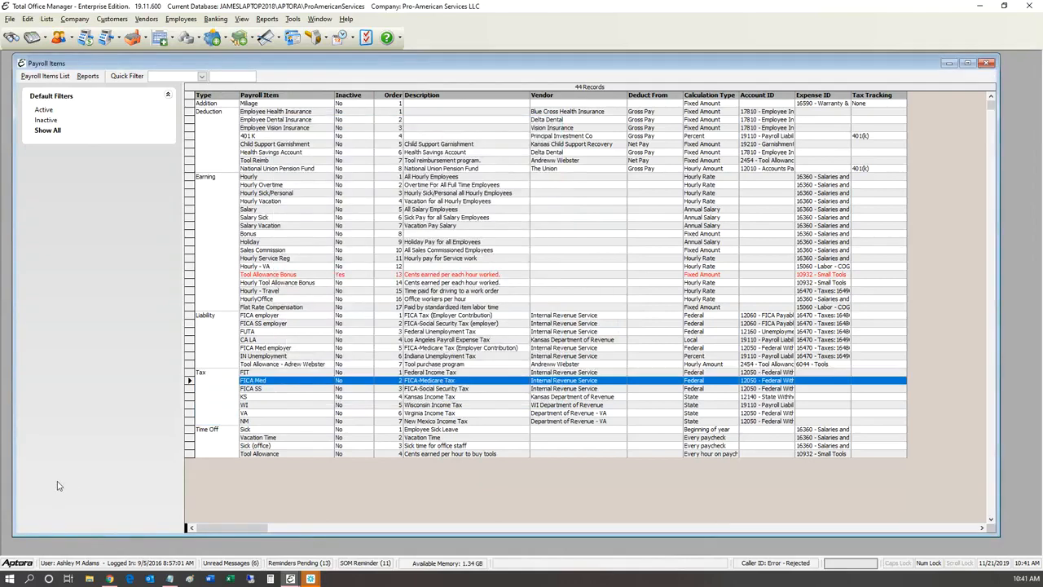
Step: Browse the Payroll Items list past FICA SS and Wisconsin Income Tax to the FICA employer liability
key("Down")
key("Down")
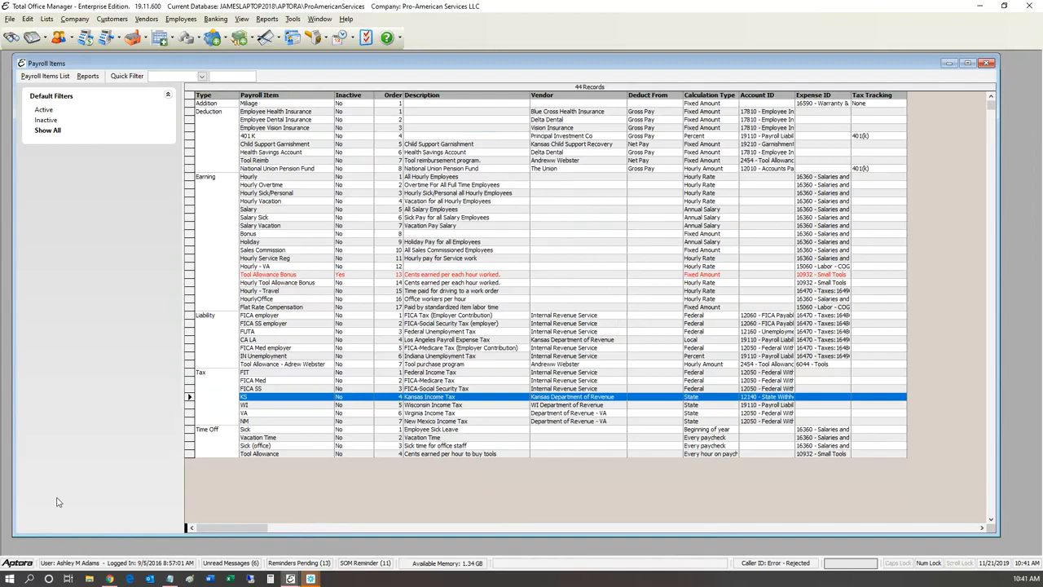
key("Down")
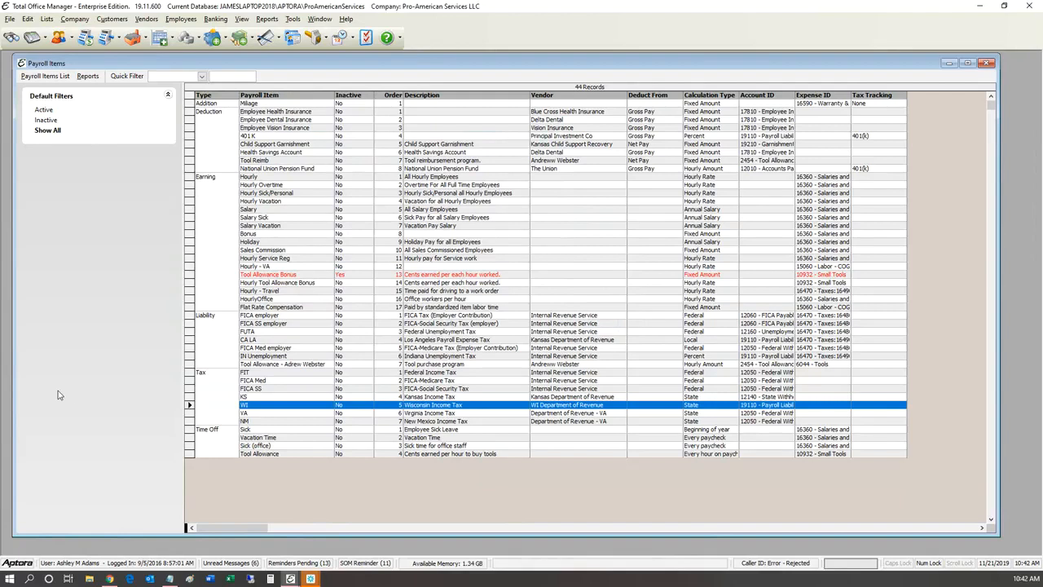
key("l")
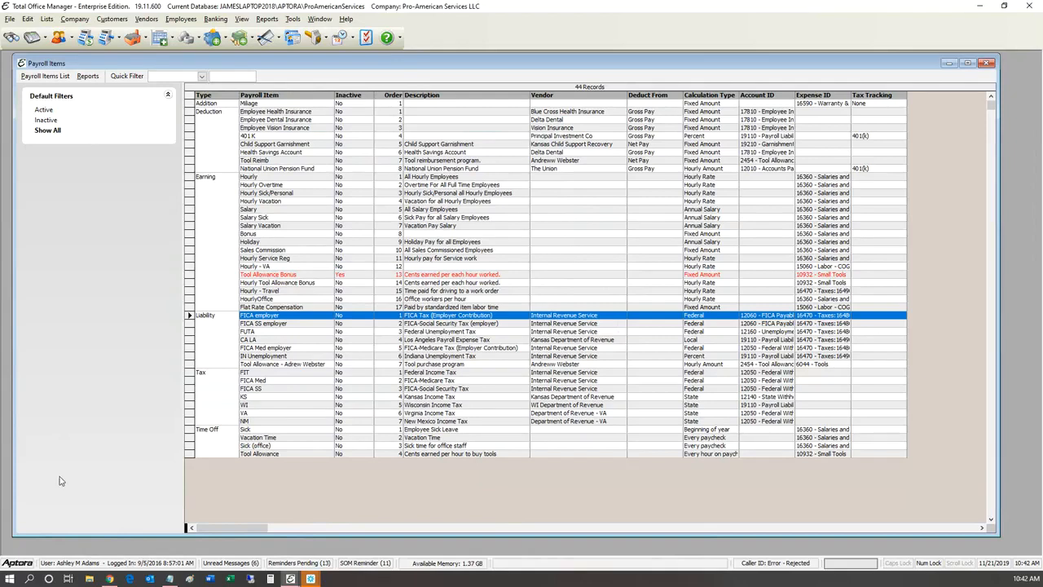
scroll(61, 480, "down", 3)
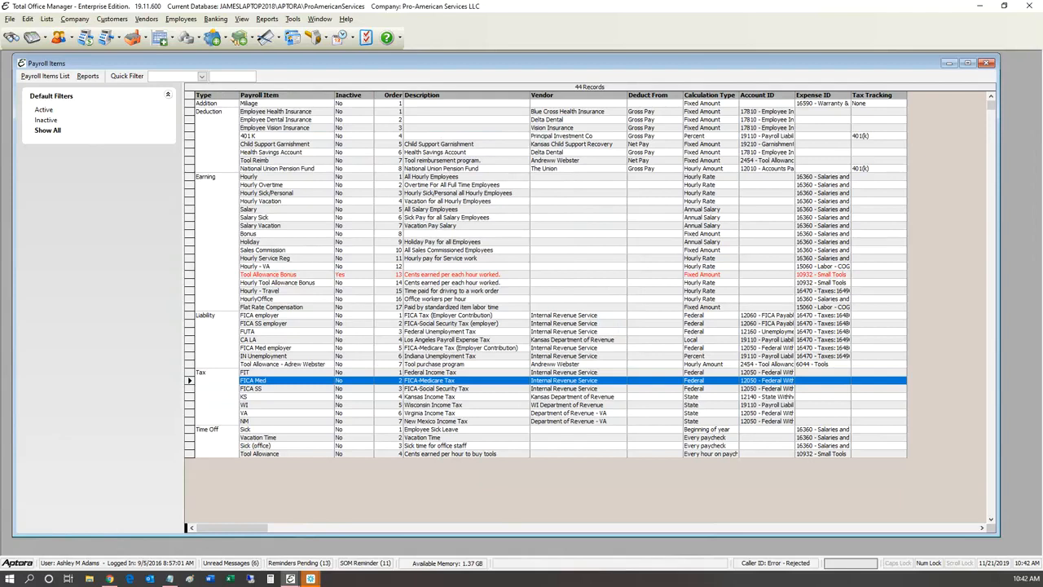
left_click(261, 373)
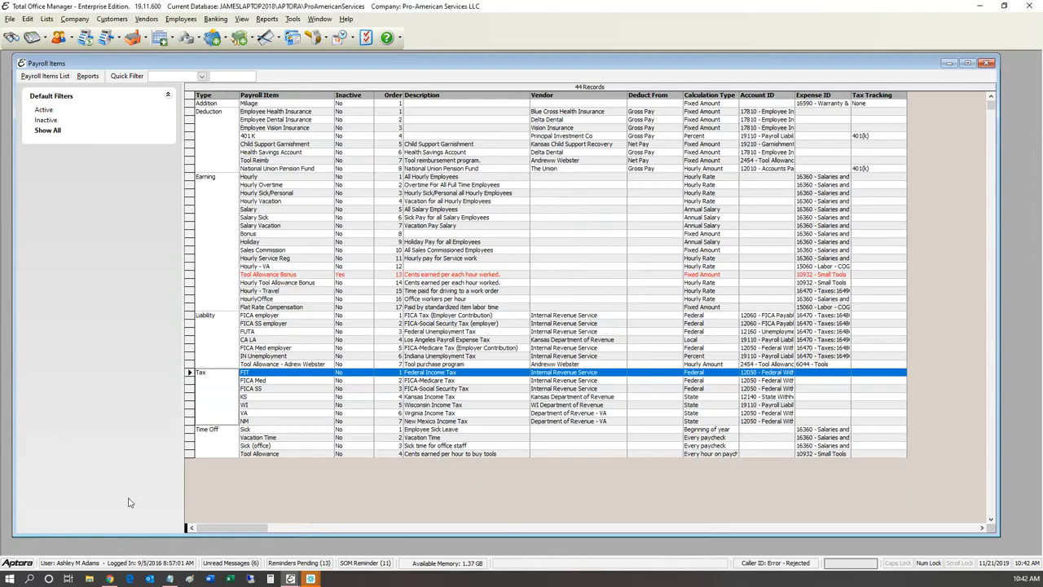
key("Down")
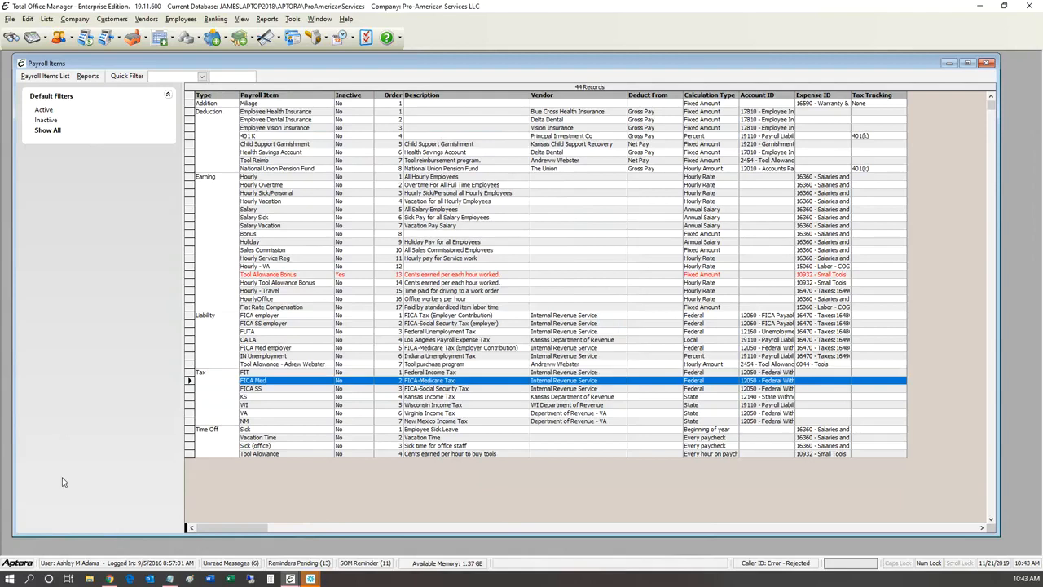
key("Down")
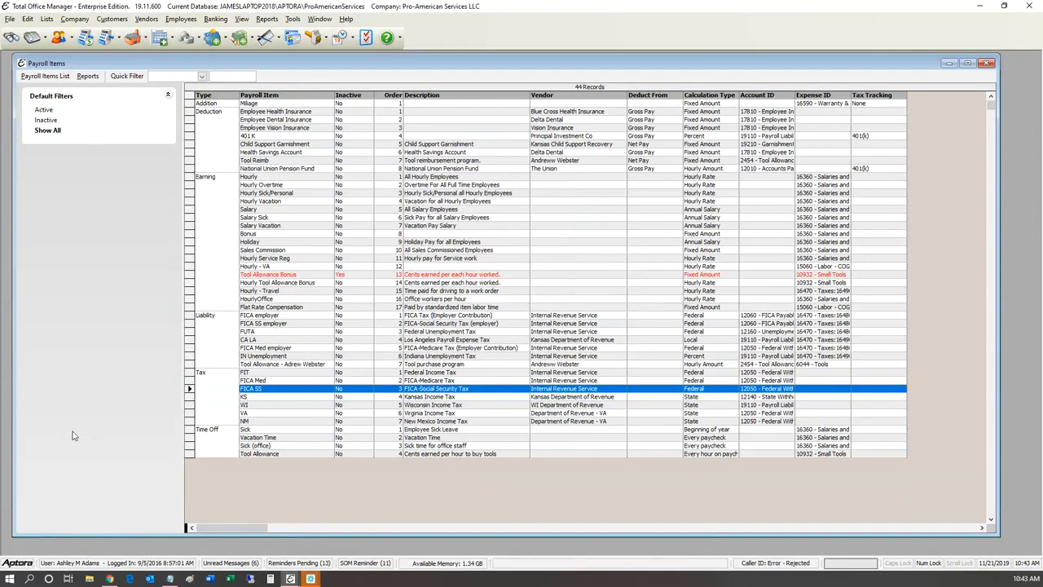
key("Up")
key("Up")
key("Up")
key("Up")
key("Up")
key("Return")
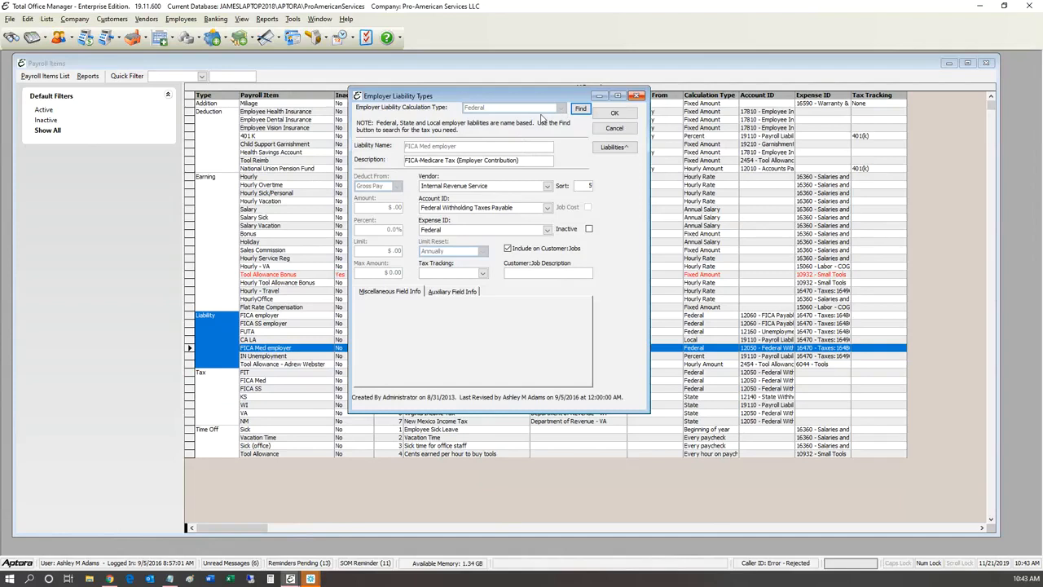
left_click(636, 96)
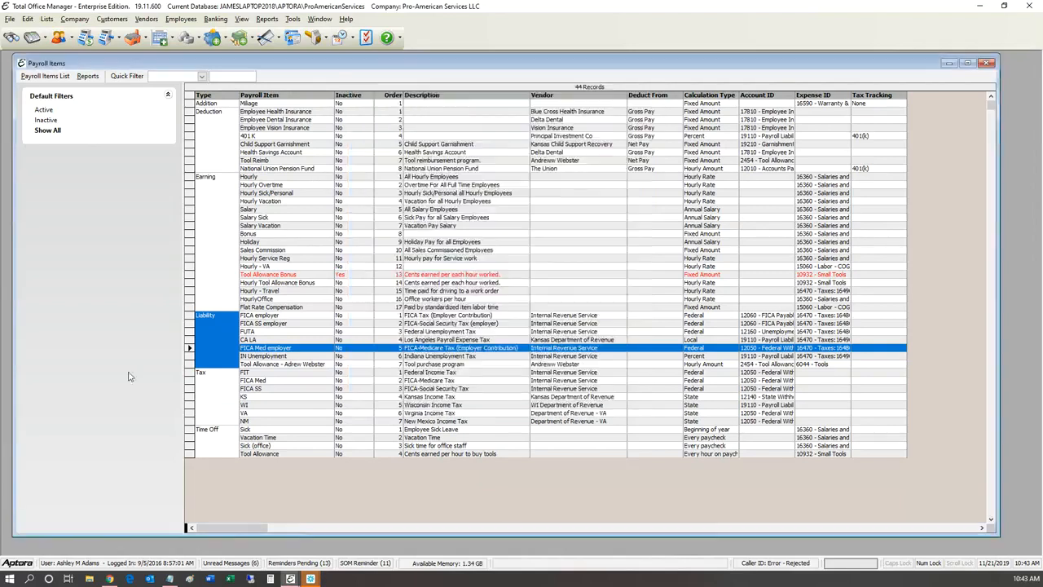
Step: Create a new employer liability item with State as its calculation type
right_click(294, 316)
mouse_move(329, 323)
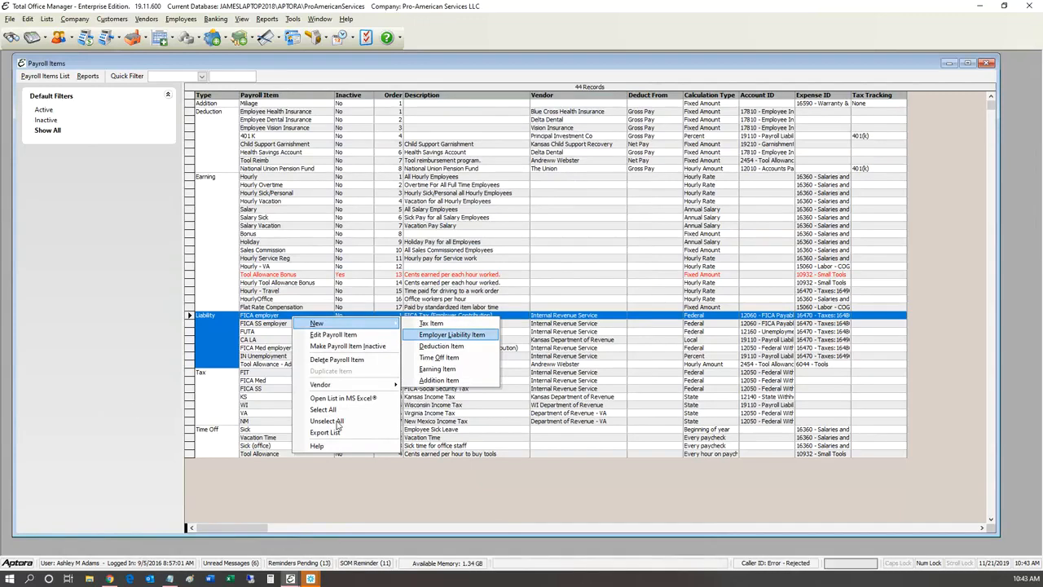
left_click(452, 334)
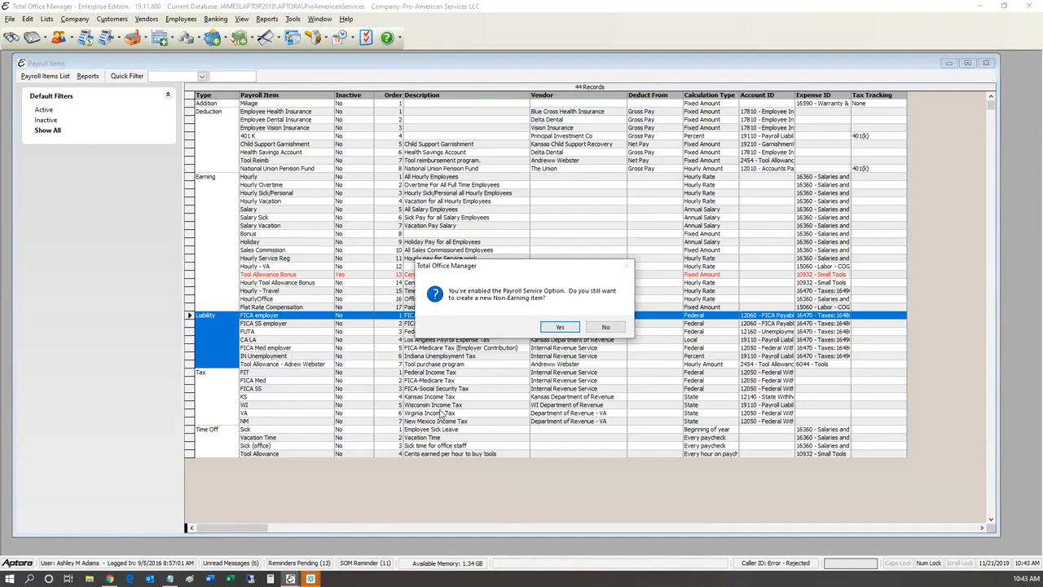
key("Return")
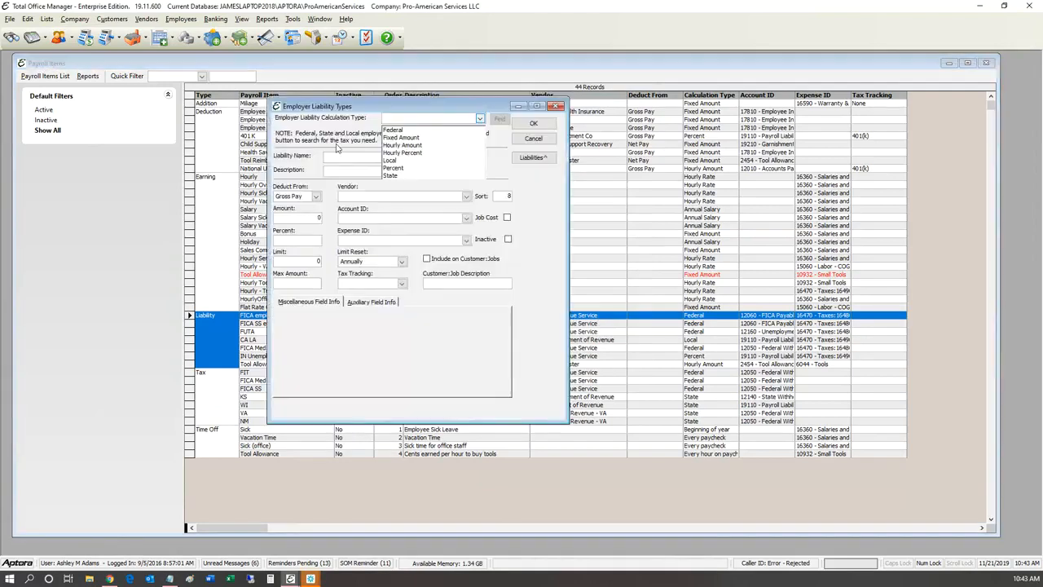
key("Down")
key("Down")
key("Down")
key("Down")
key("Down")
key("Down")
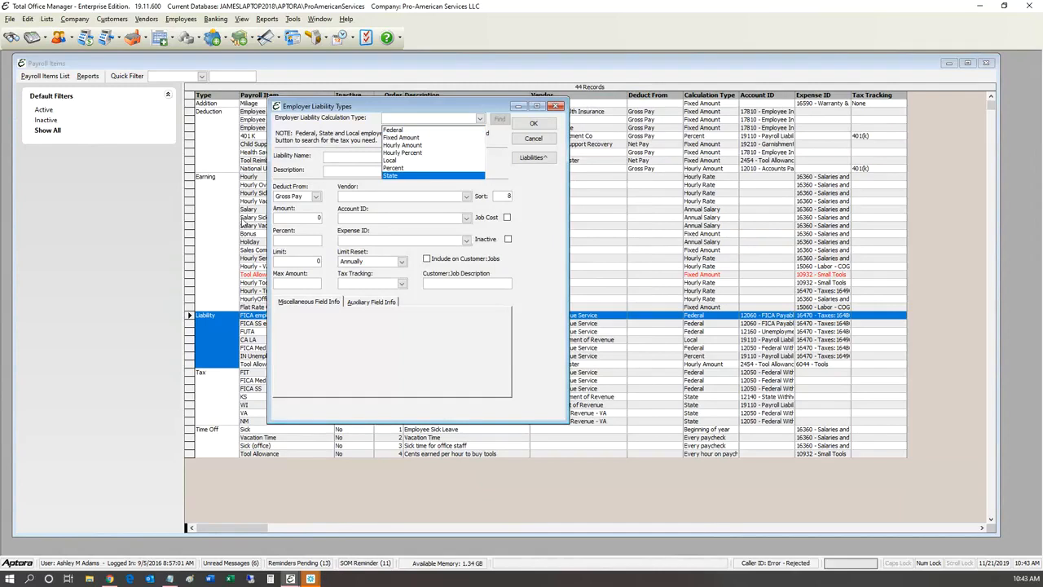
key("Return")
Step: Find Wisconsin's liabilities and select WI Unemployment, Wisconsin Unemployment Tax
key("Tab")
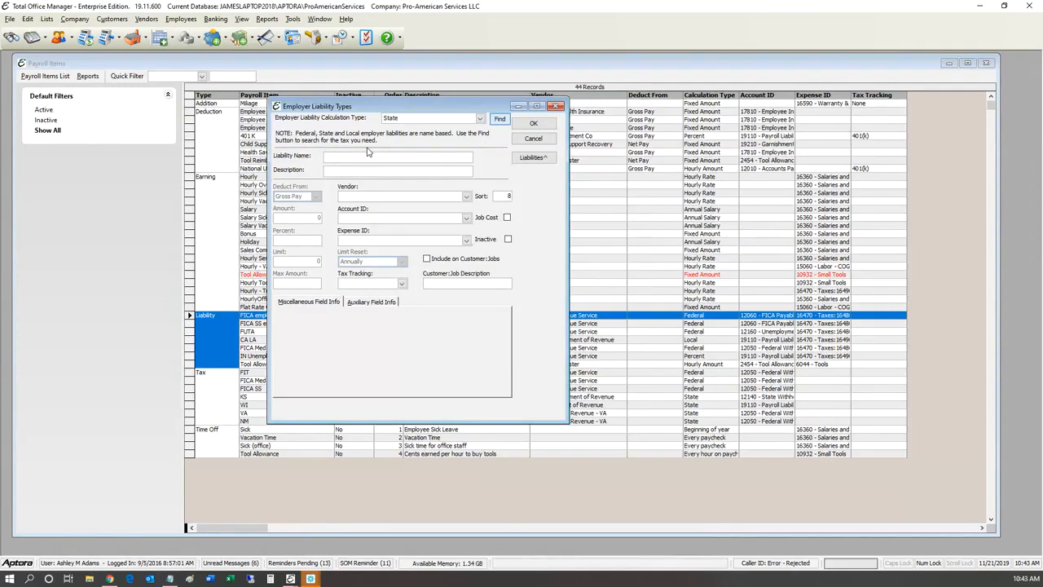
key("Return")
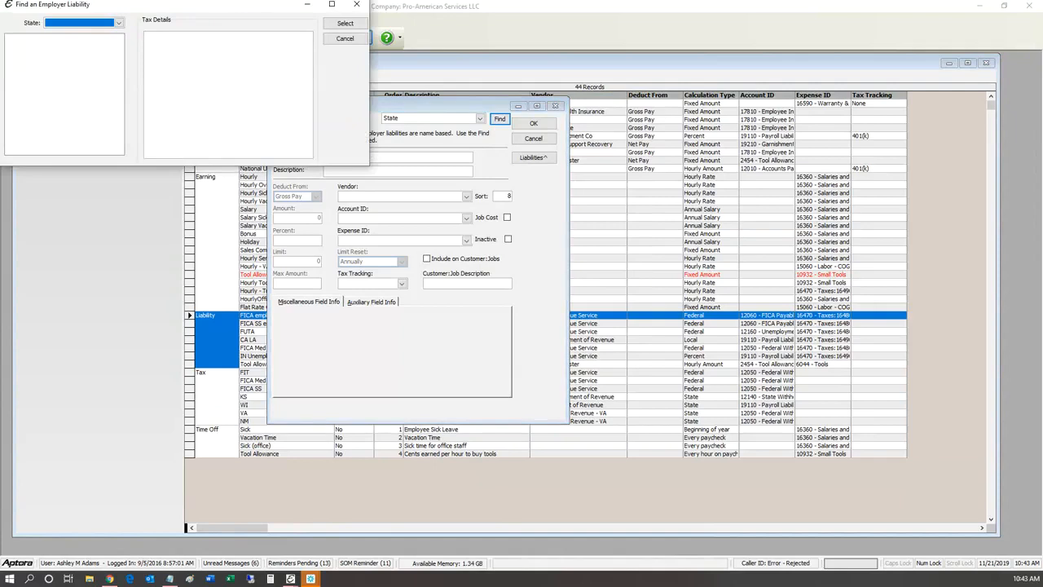
left_click_drag(127, 4, 457, 117)
left_click(449, 136)
left_click_drag(449, 158, 449, 204)
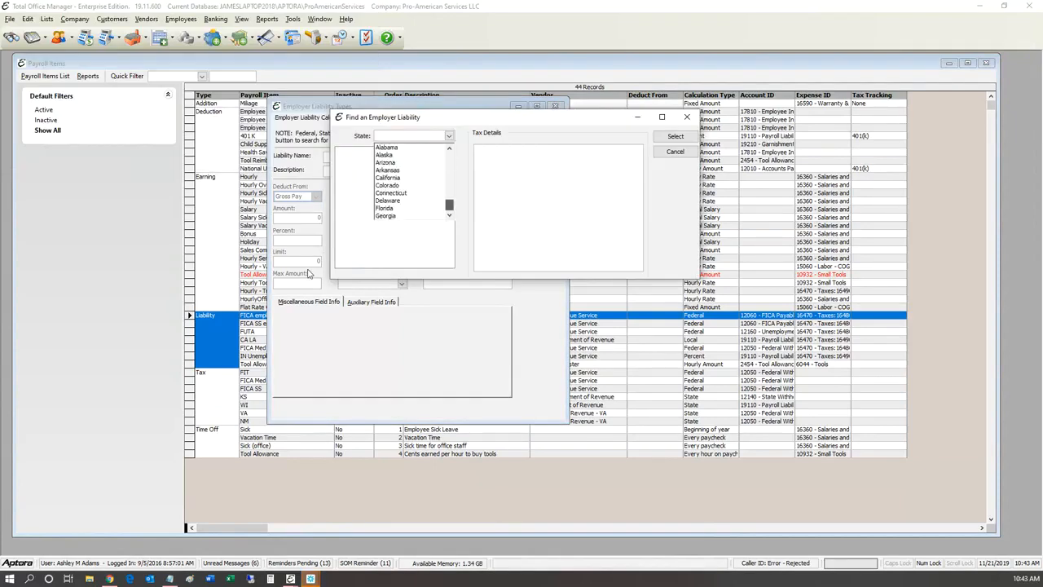
left_click(391, 208)
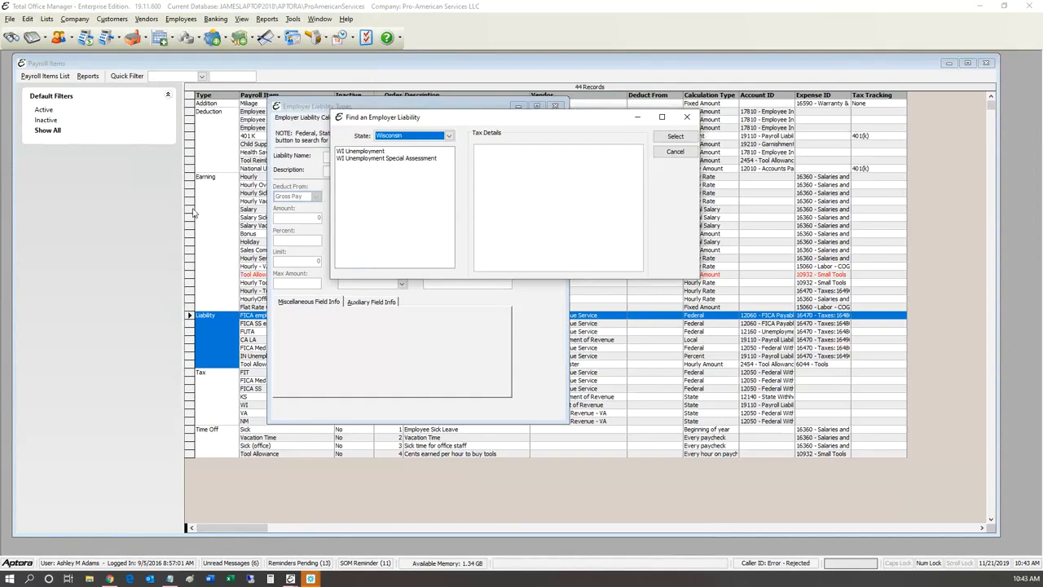
left_click(360, 151)
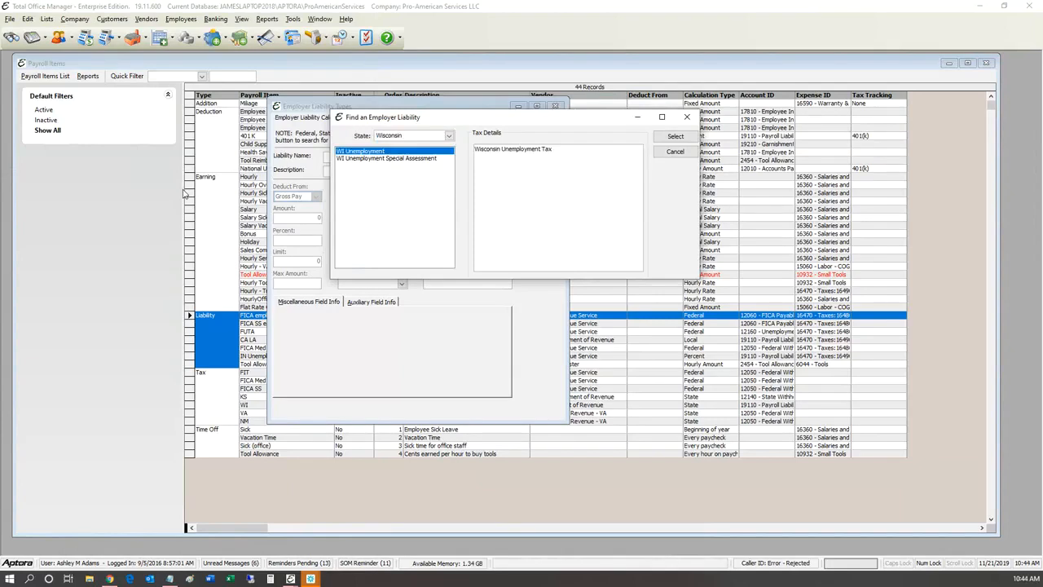
left_click(372, 158)
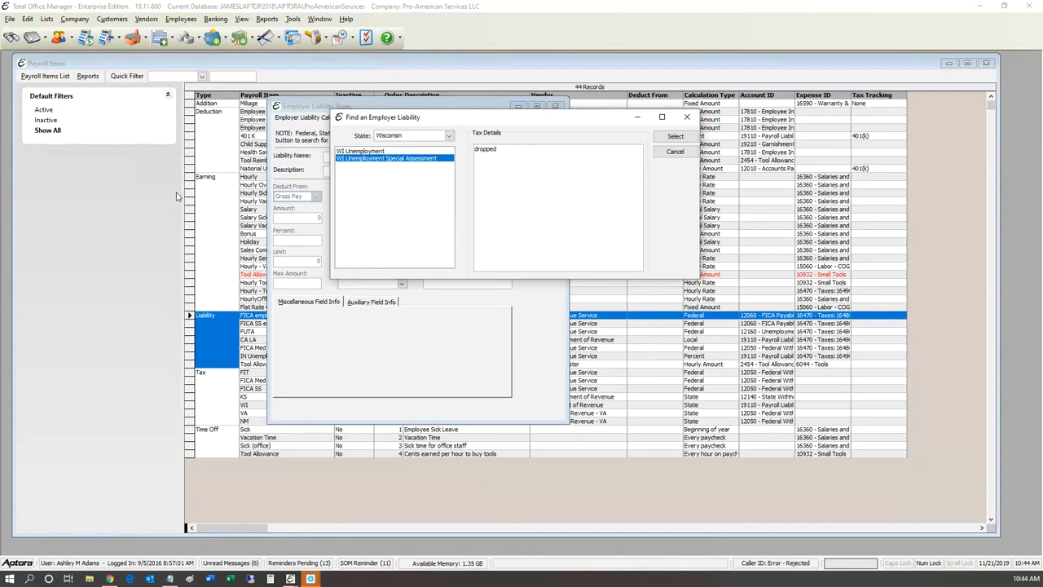
key("Up")
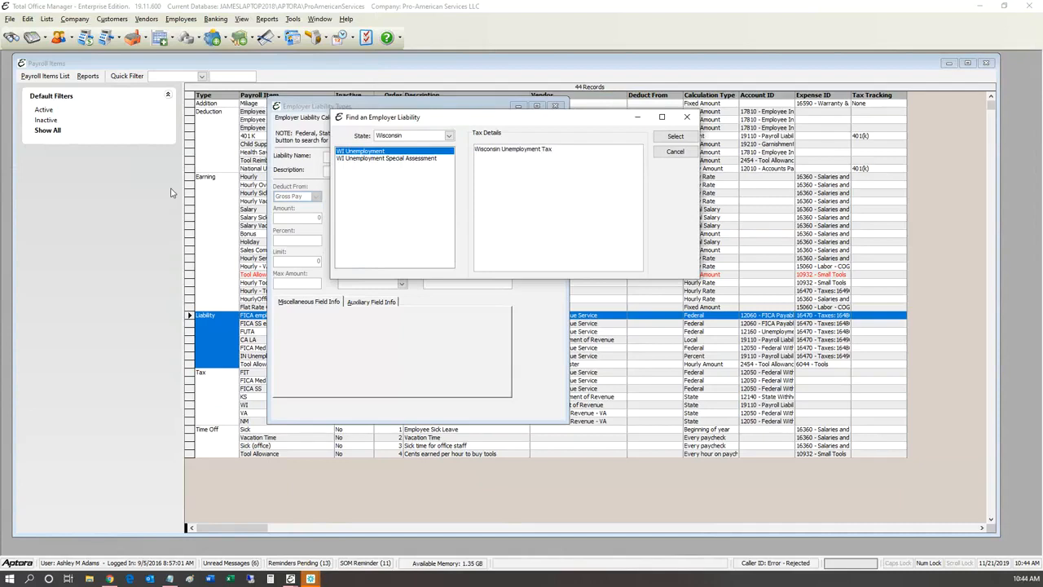
key("Return")
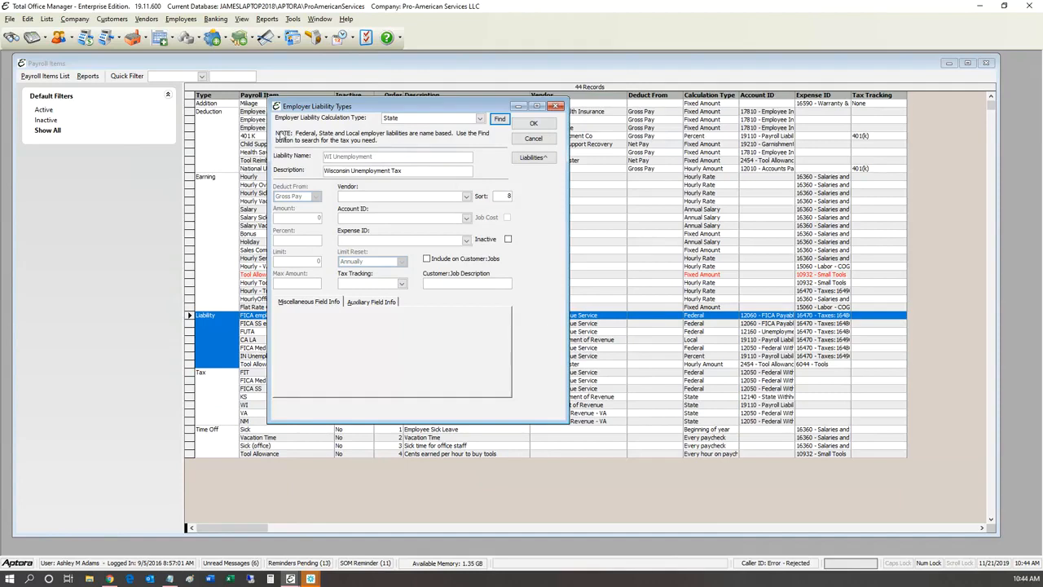
Step: Move the liability form aside and close it with Escape
left_click_drag(310, 106, 420, 107)
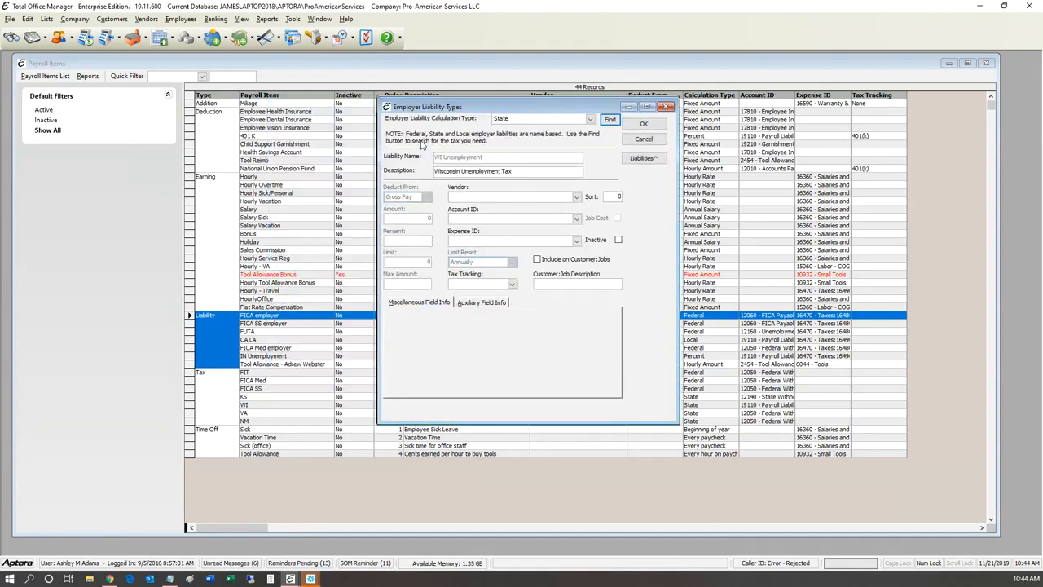
left_click_drag(421, 144, 431, 160)
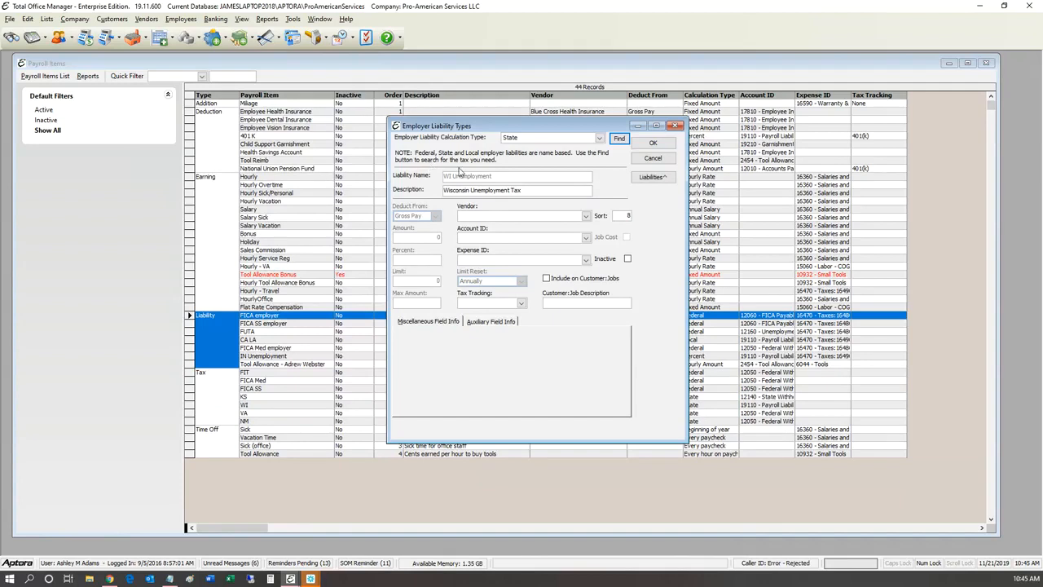
key("Escape")
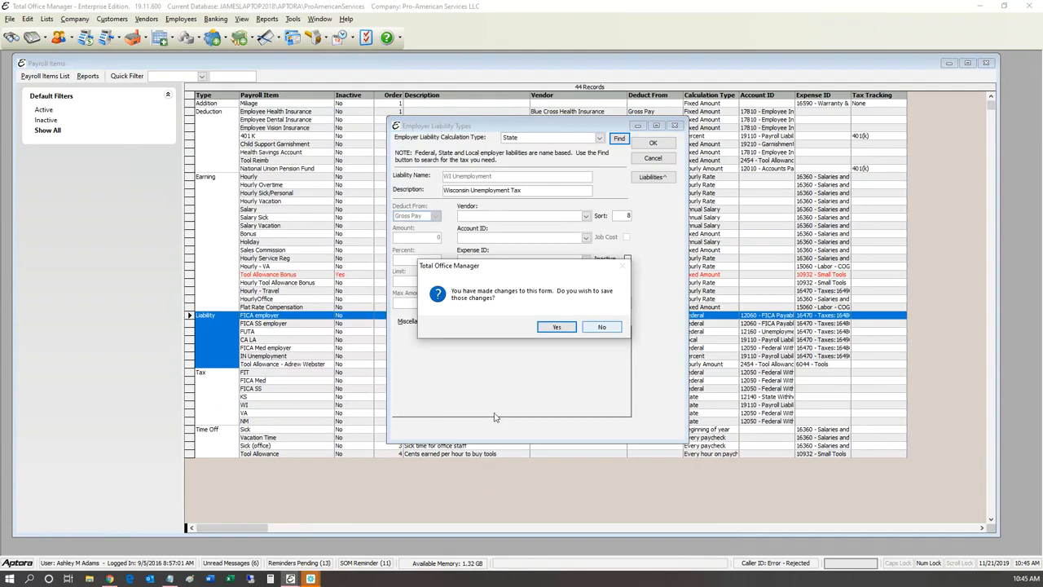
Step: Discard the new liability unsaved and select the Sick time-off item
key("n")
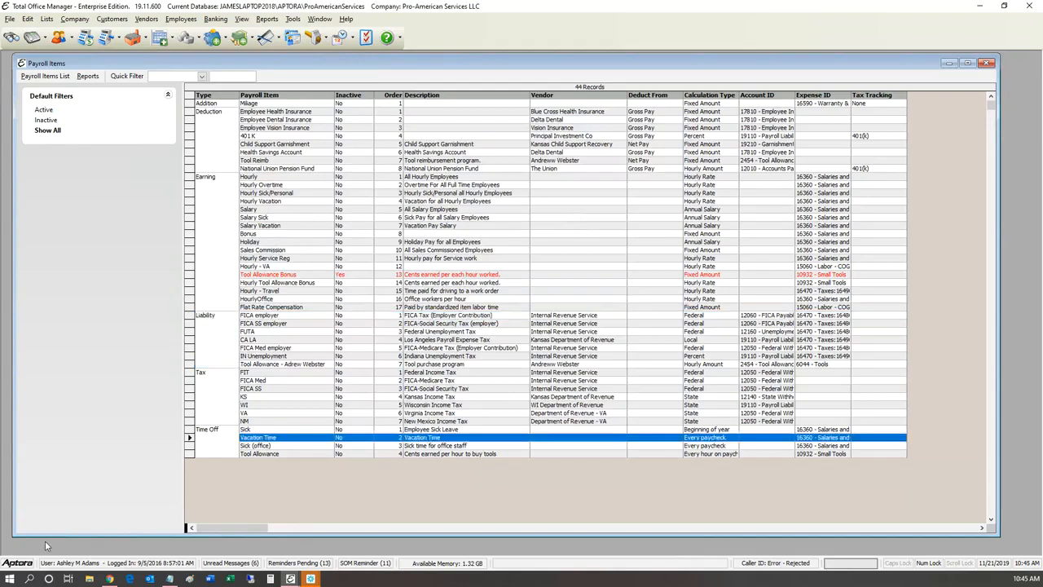
key("Up")
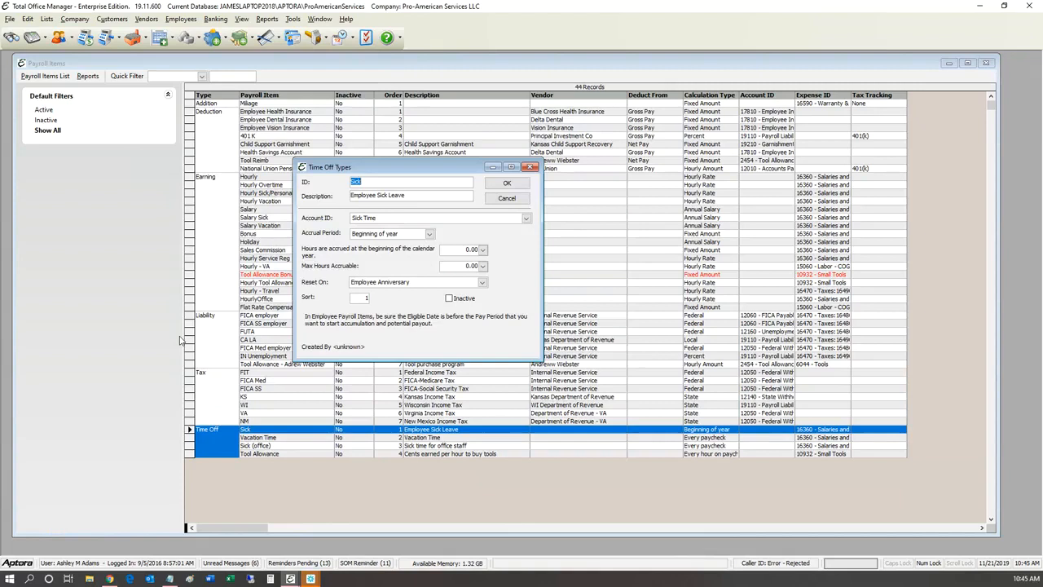
left_click(215, 227)
left_click(527, 218)
scroll(425, 276, "up", 2)
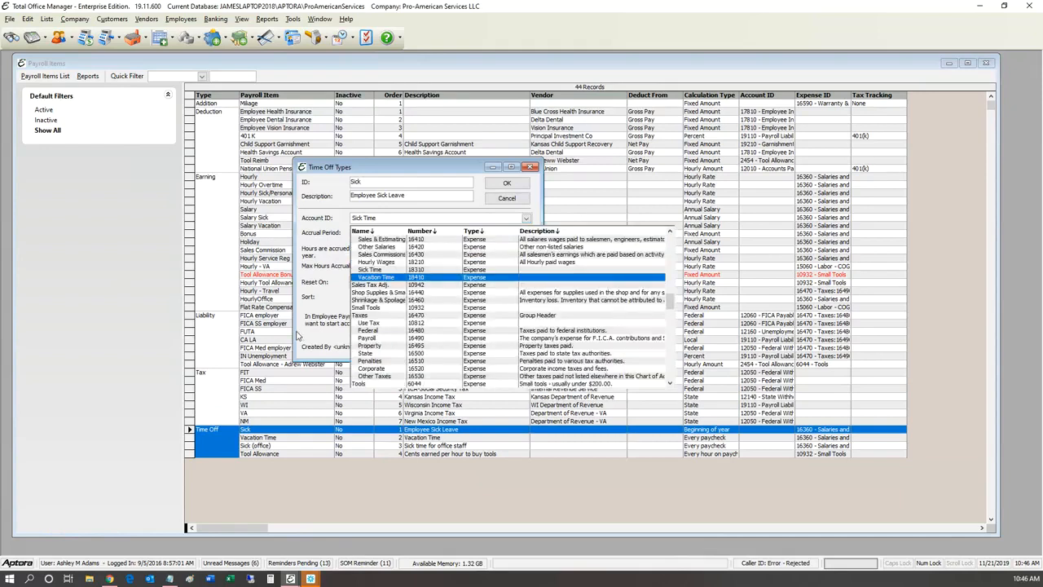
scroll(298, 336, "up", 2)
scroll(297, 336, "up", 2)
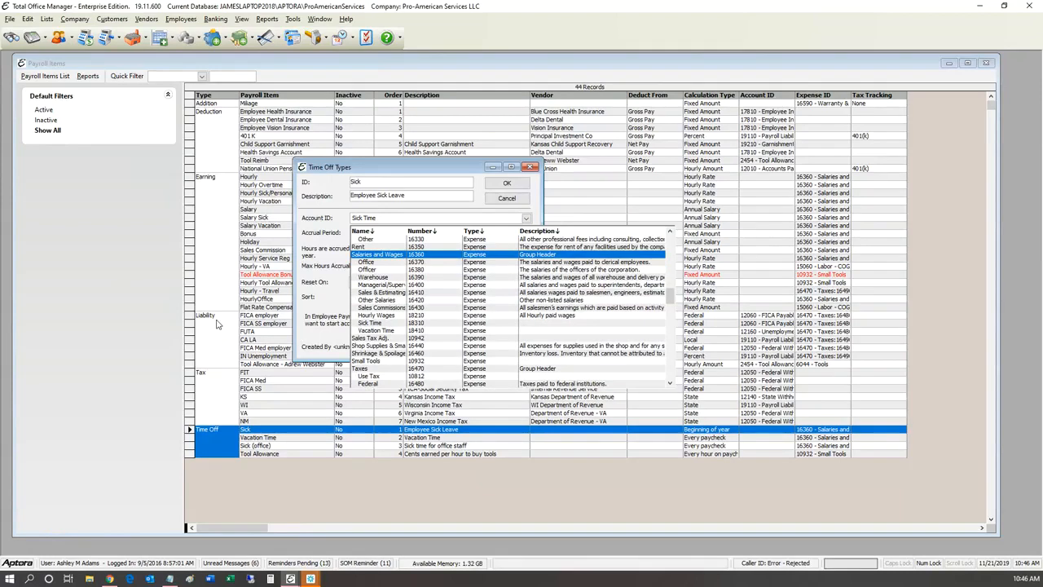
scroll(217, 326, "down", 7)
scroll(211, 390, "down", 2)
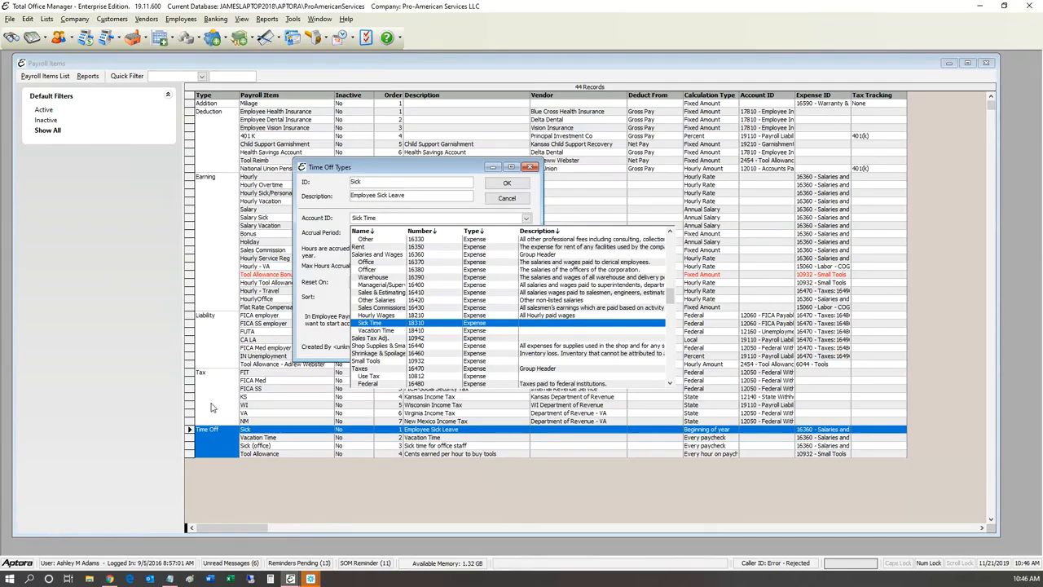
key("Return")
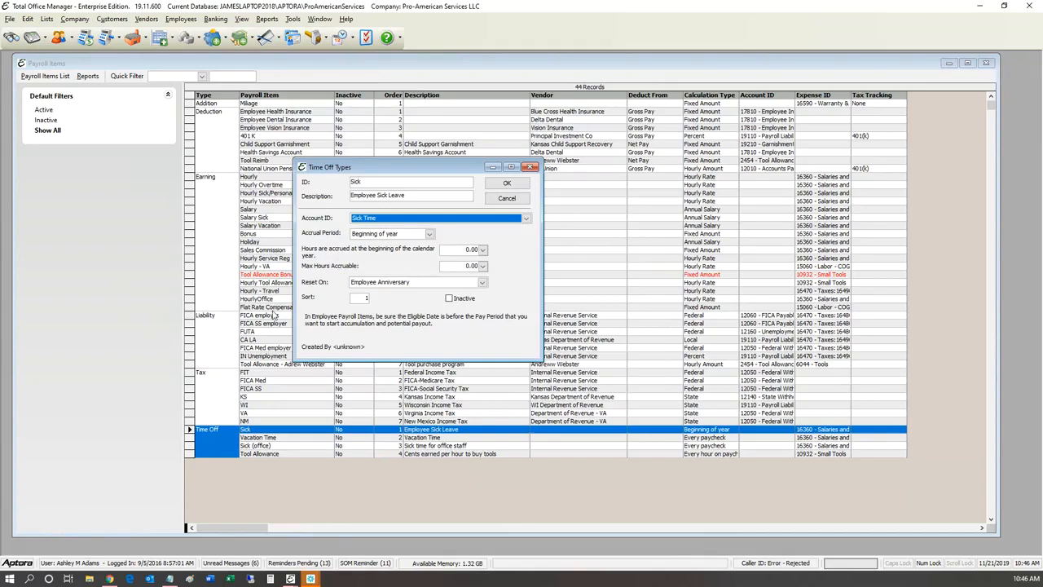
Step: Enter 80 hours and switch Sick's accrual period to Every paycheck
key("Tab")
key("Tab")
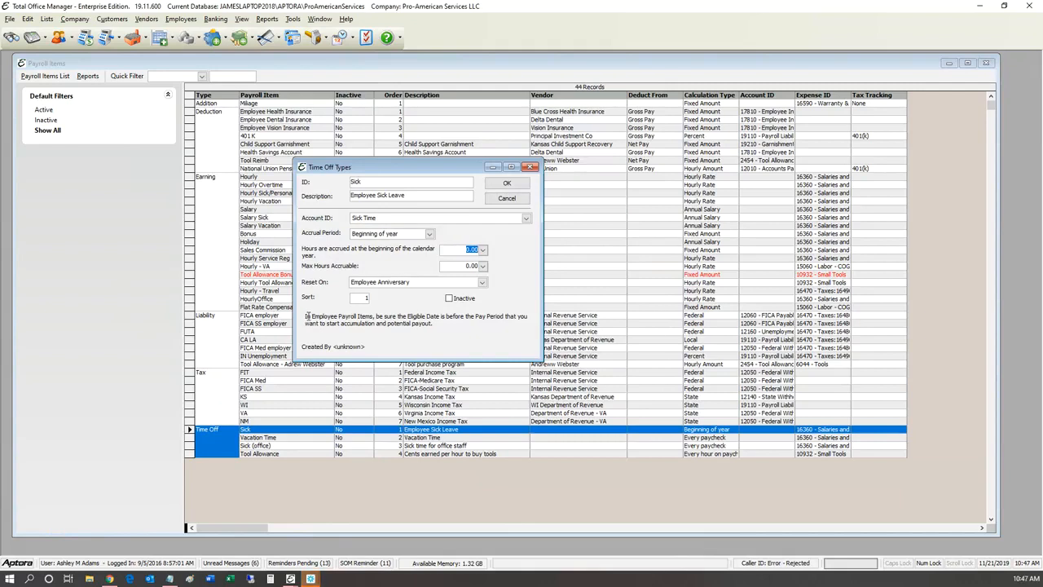
type("80")
left_click(429, 234)
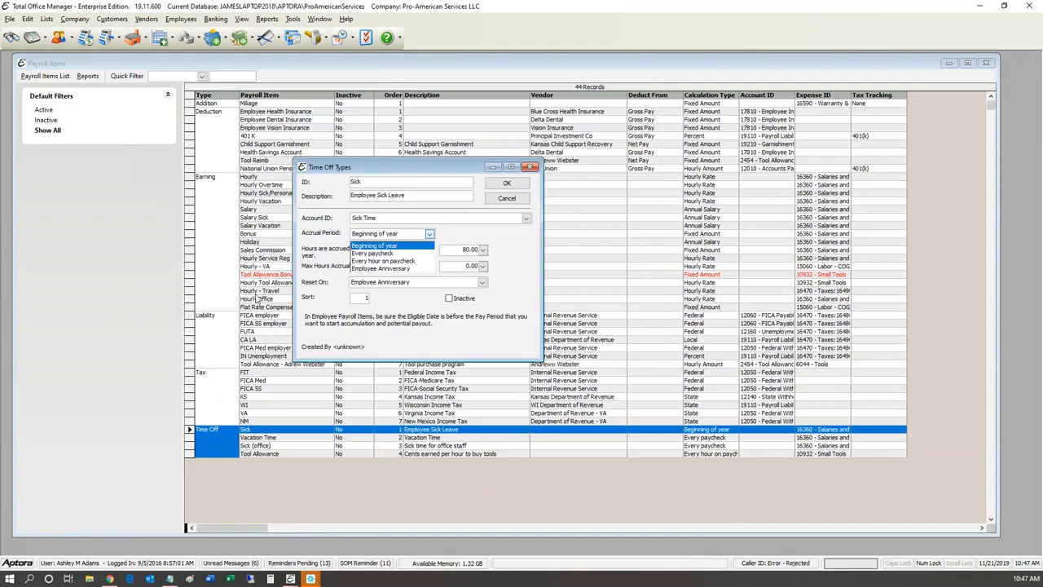
key("Down")
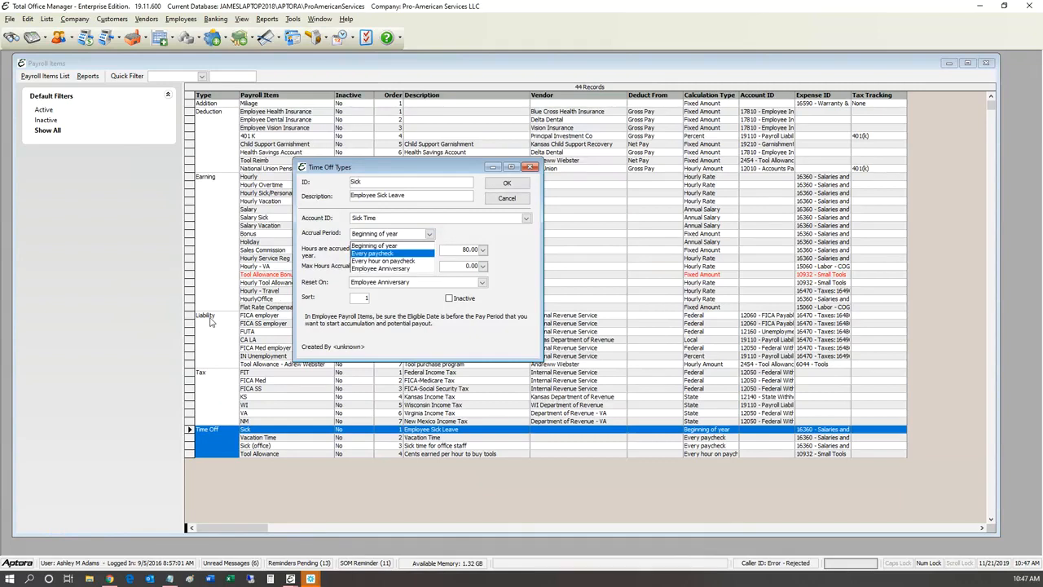
key("Return")
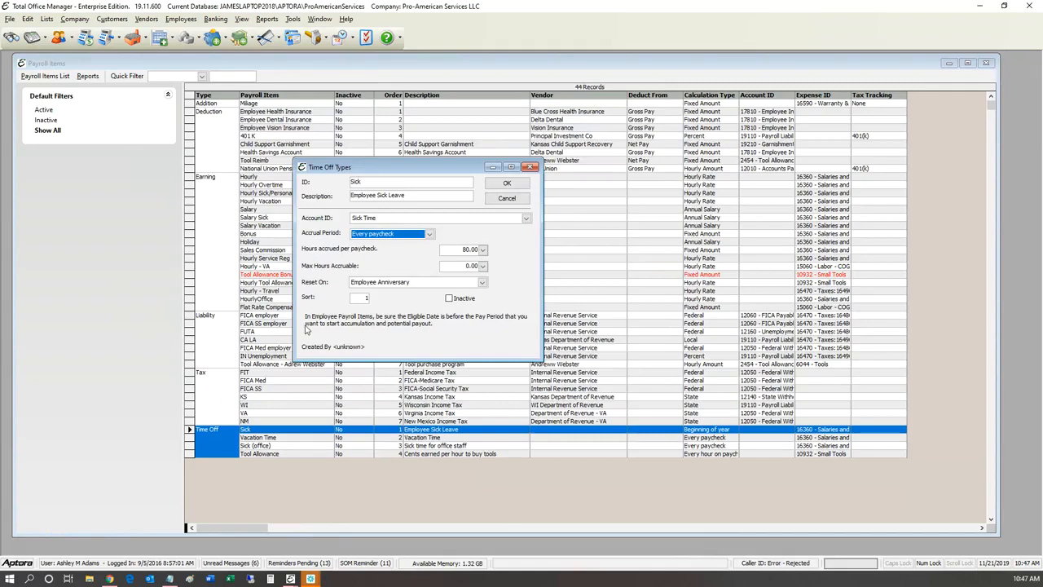
Step: Set 0.65 hours accrued per paycheck (80/52) and 120 maximum accruable hours
key("Tab")
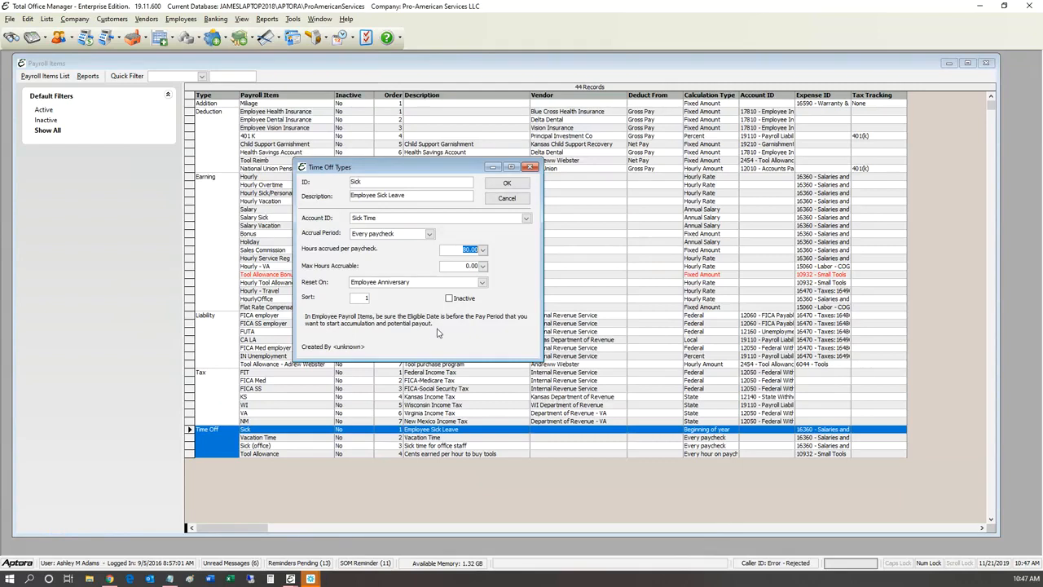
type("8")
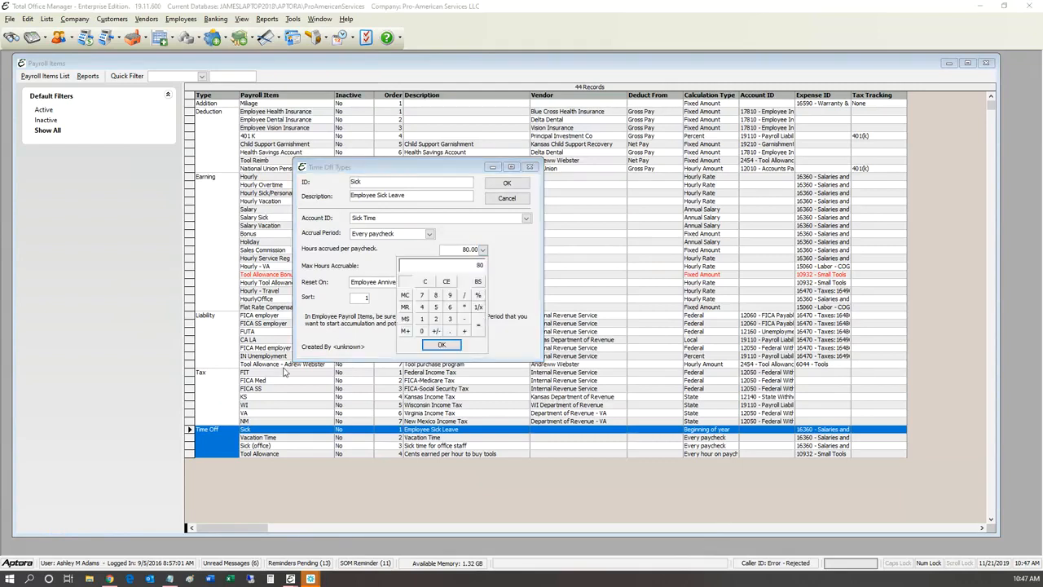
type("0/52")
key("Return")
type("5280")
key("Return")
key("Return")
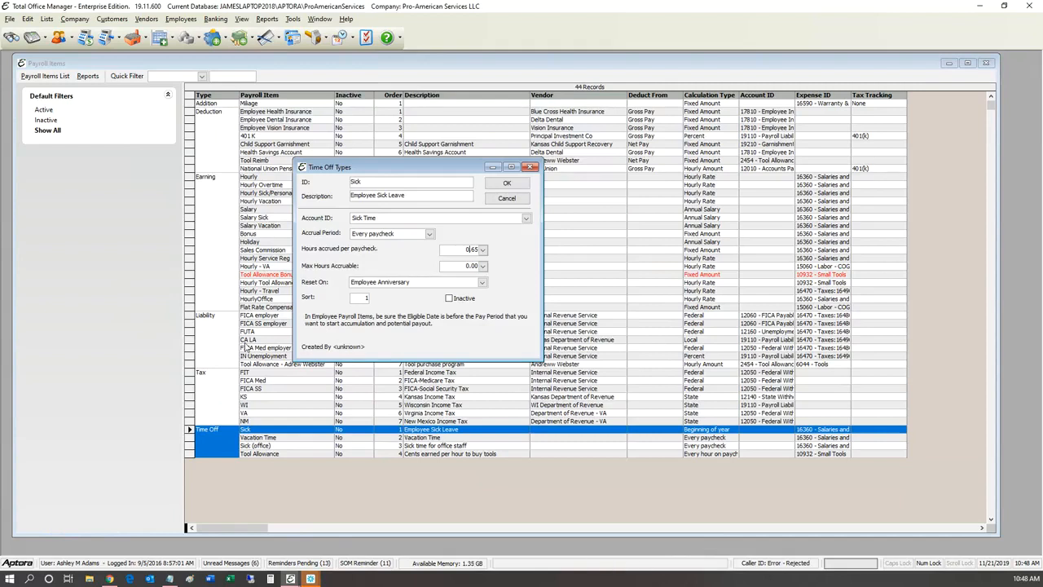
key("Tab")
type("120")
key("Home")
Step: Try Reset On Beginning of Year then Never, and cancel the Sick settings with Escape
left_click(481, 282)
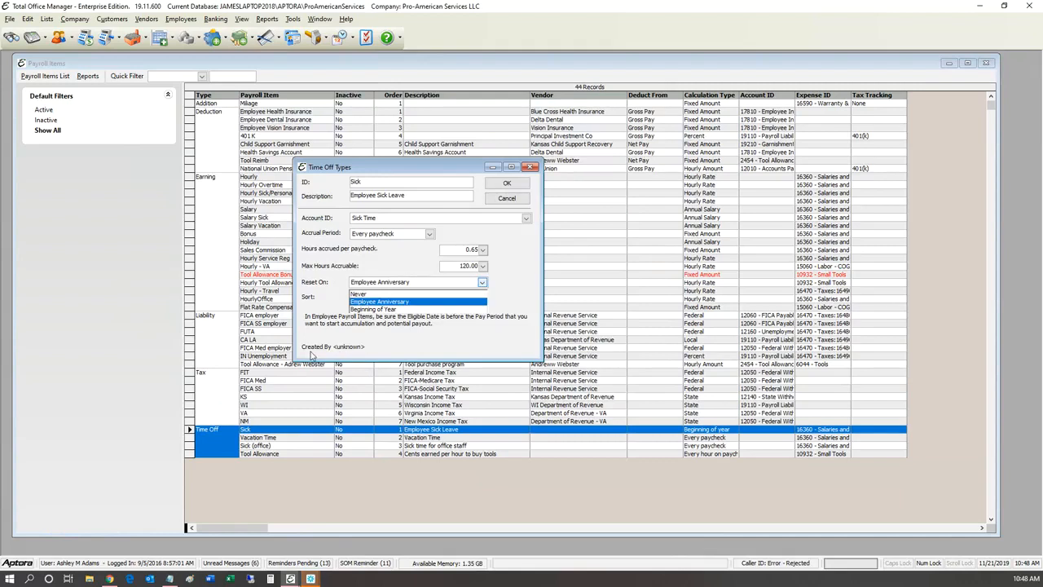
key("Down")
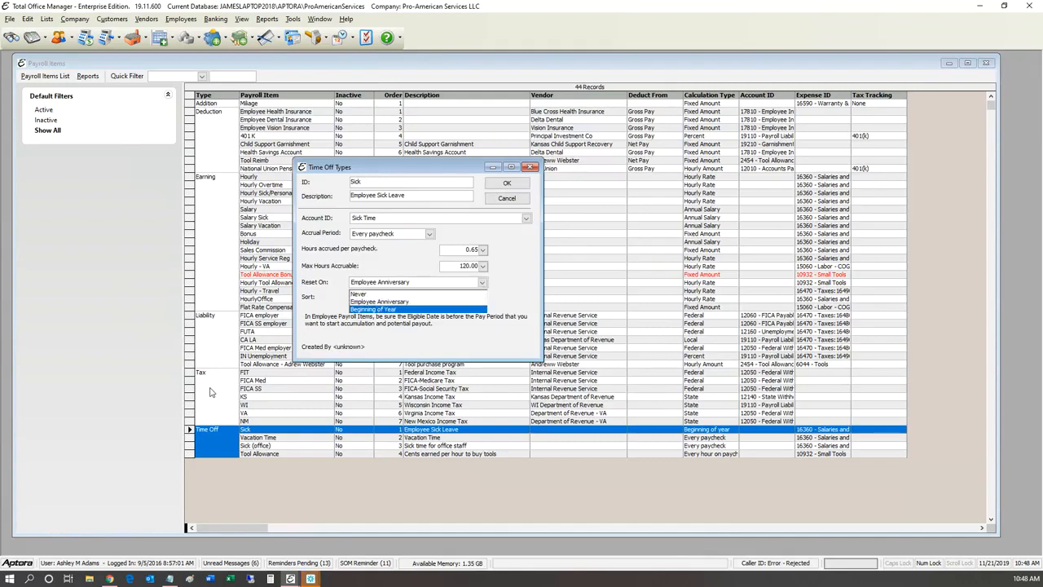
key("Return")
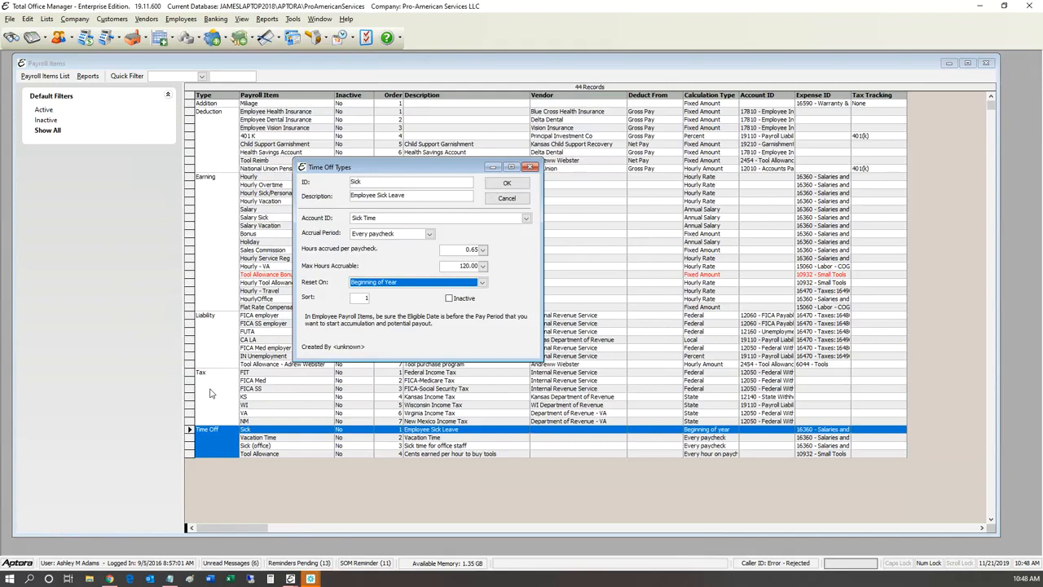
left_click(482, 283)
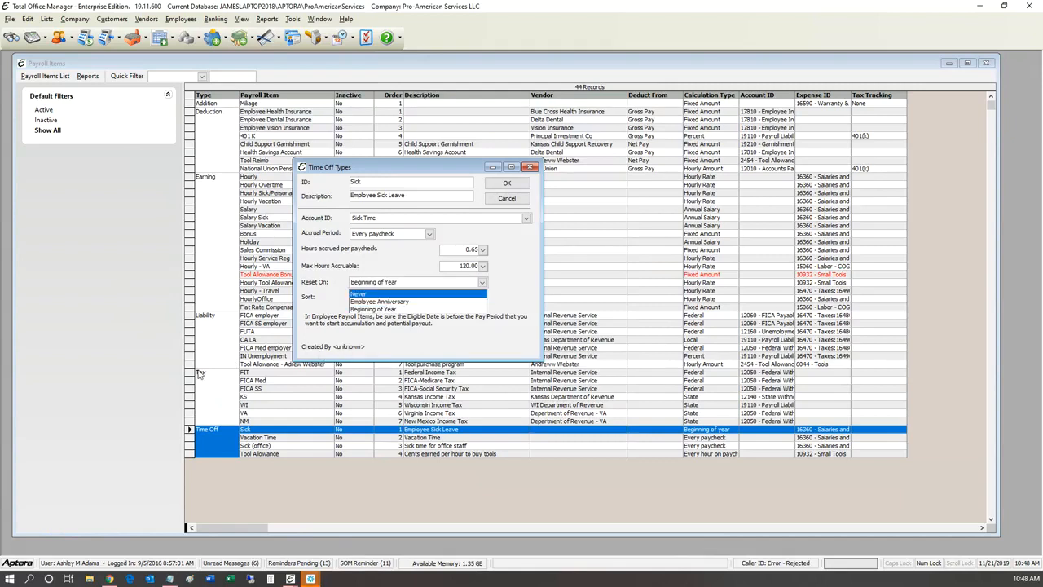
key("Return")
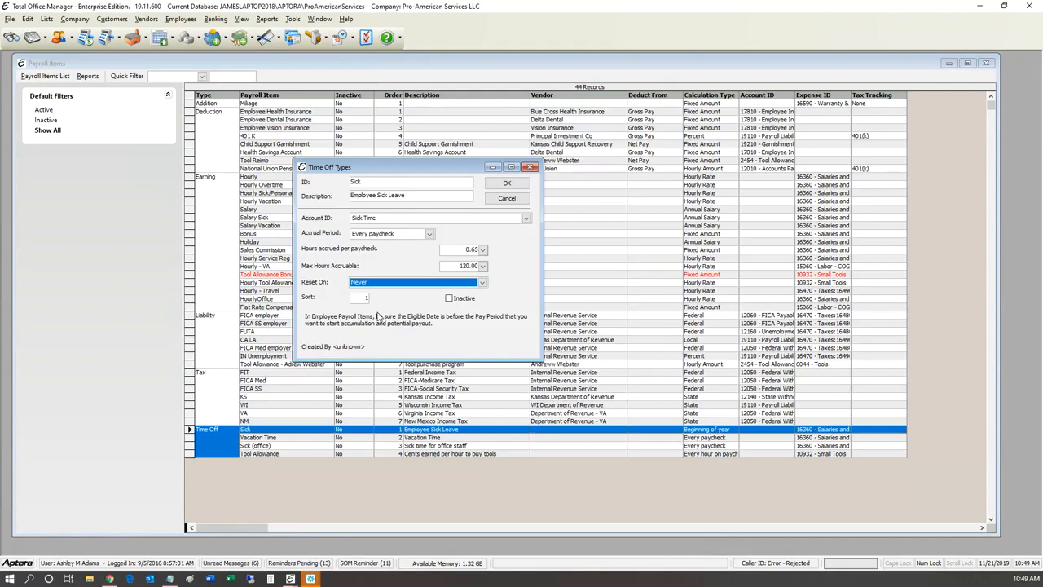
left_click(376, 253)
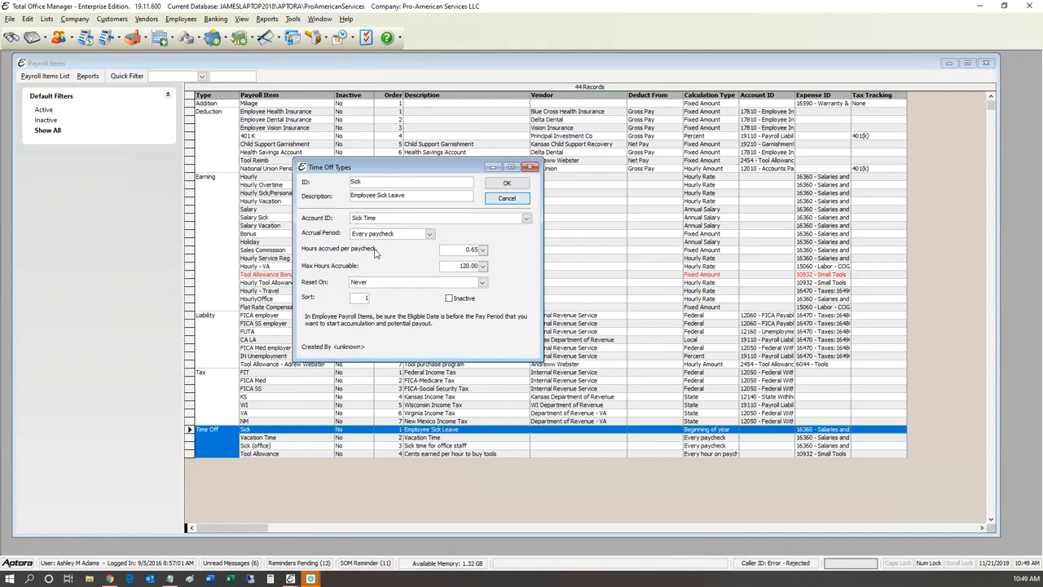
key("Escape")
key("Down")
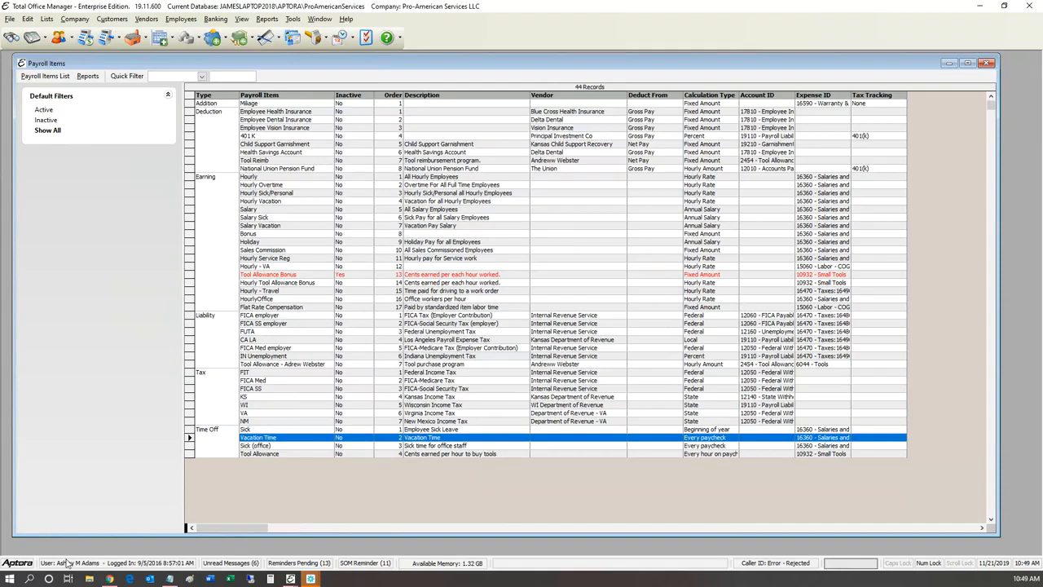
Step: Step through the Sick, Sick (office) and Vacation Time rows, then open Tool Allowance's time-off settings
key("Down")
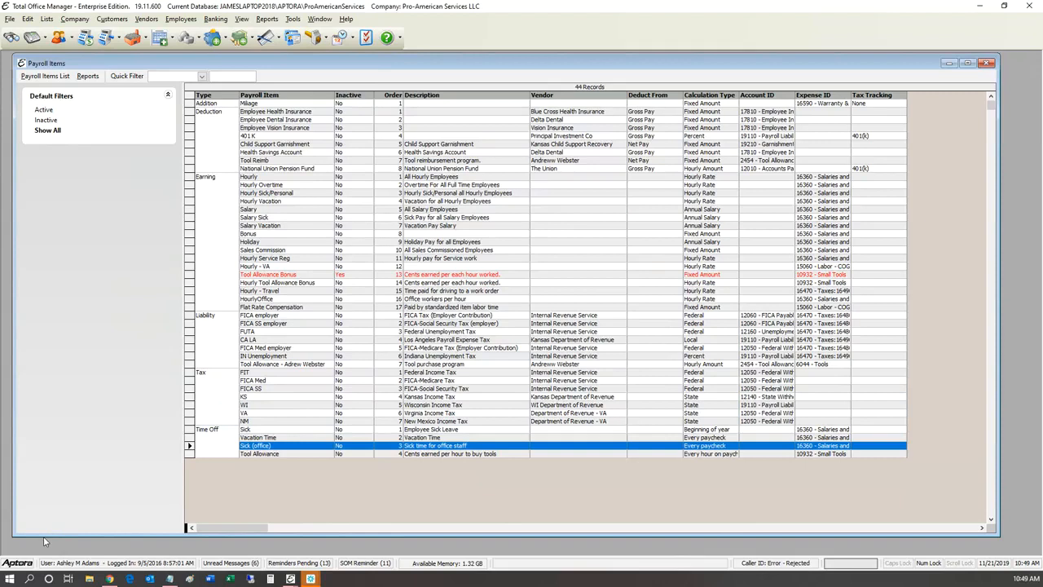
key("Up")
key("Up")
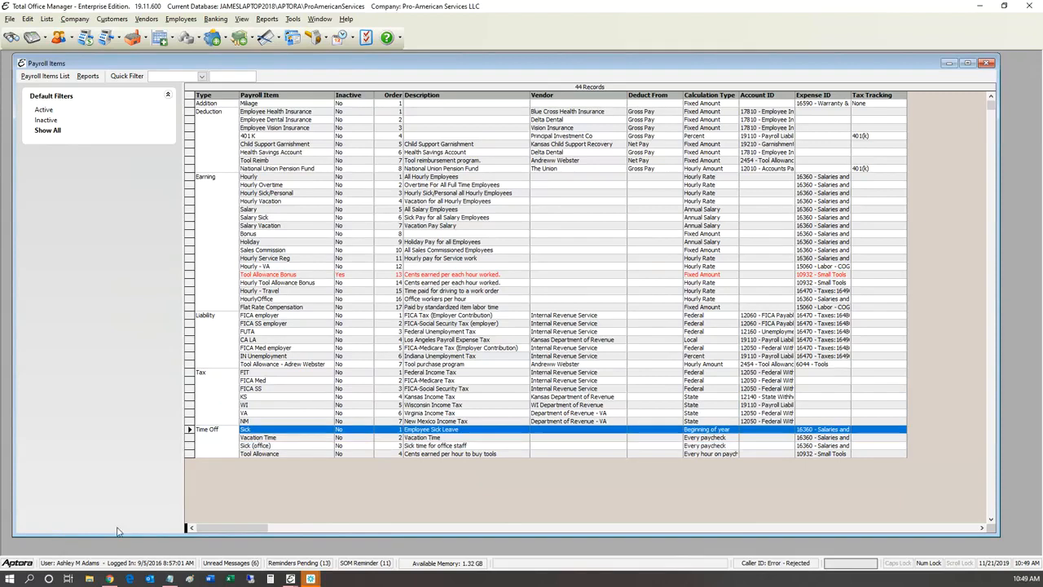
key("Down")
key("Down")
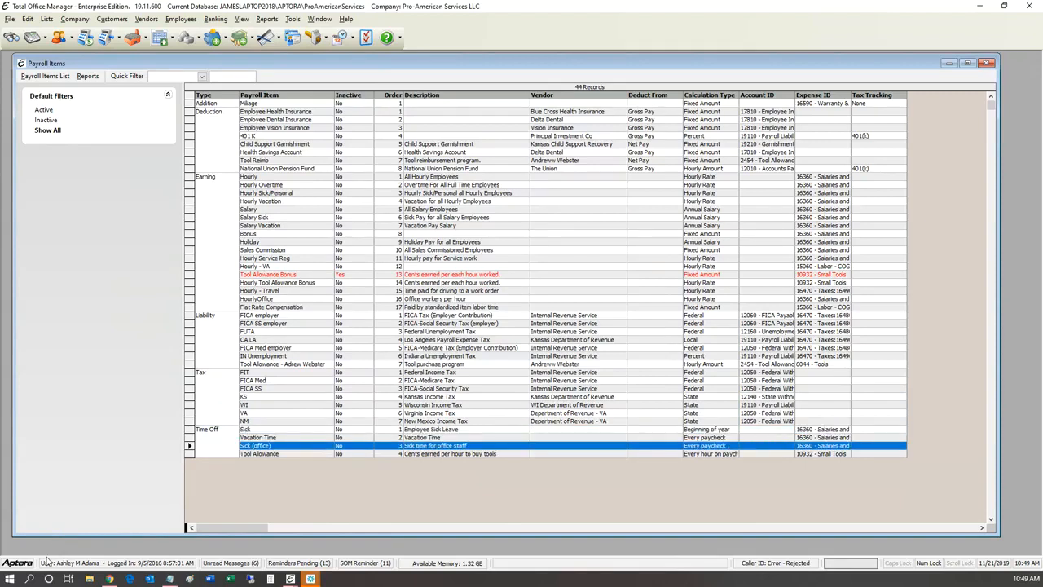
key("Up")
key("Up")
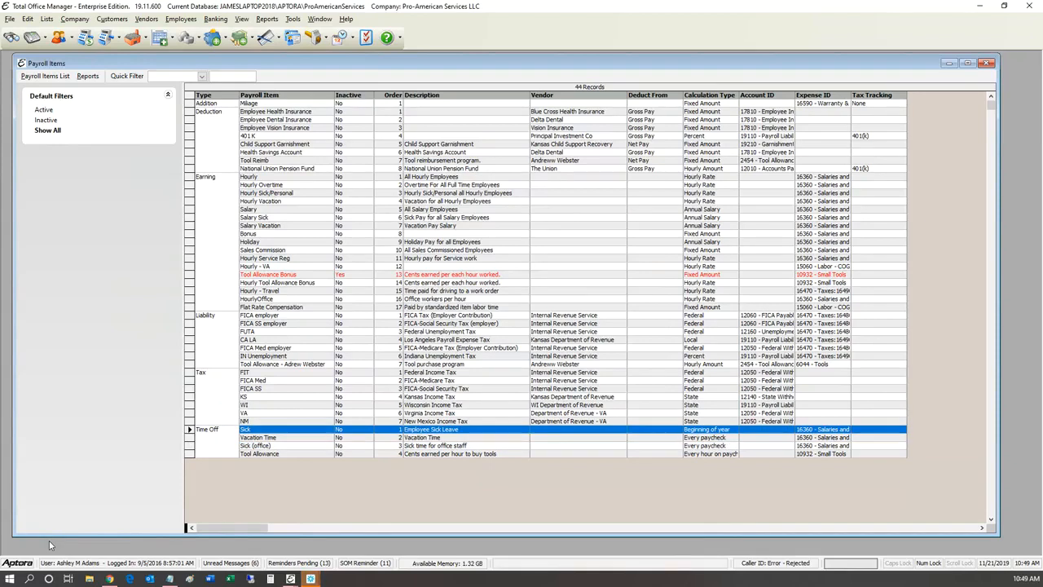
key("Down")
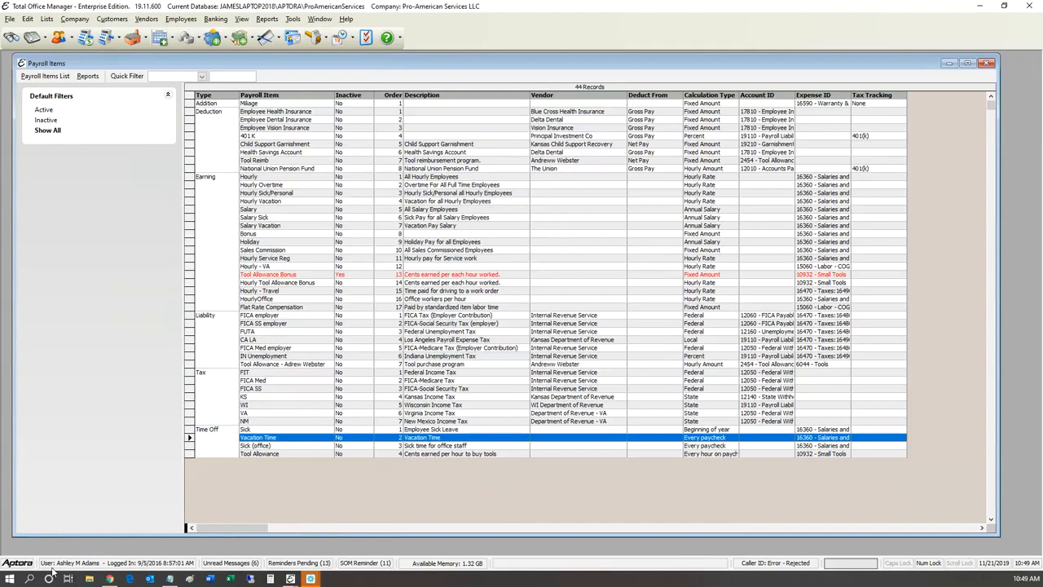
key("Down")
key("Down")
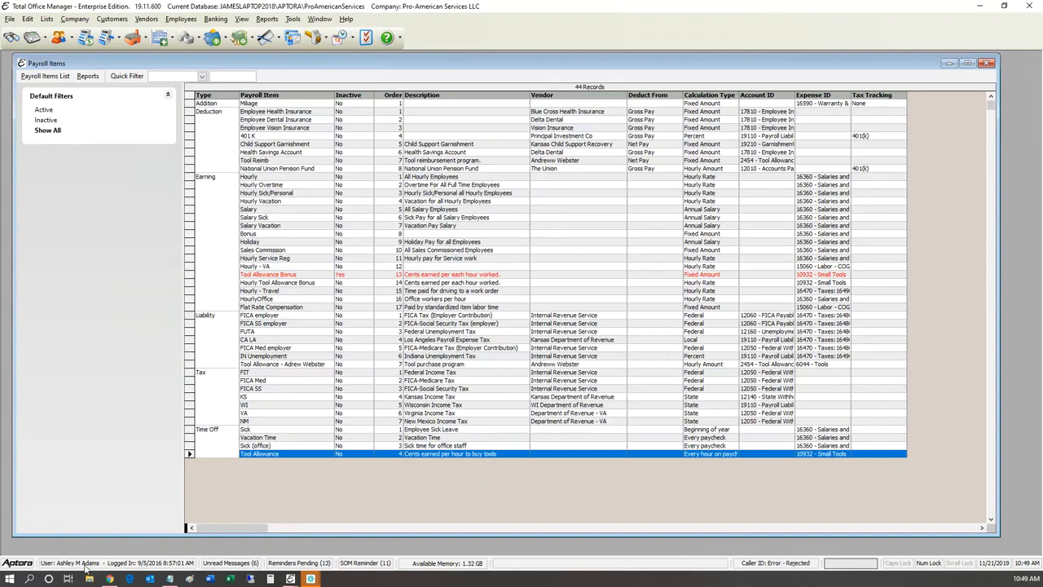
key("Return")
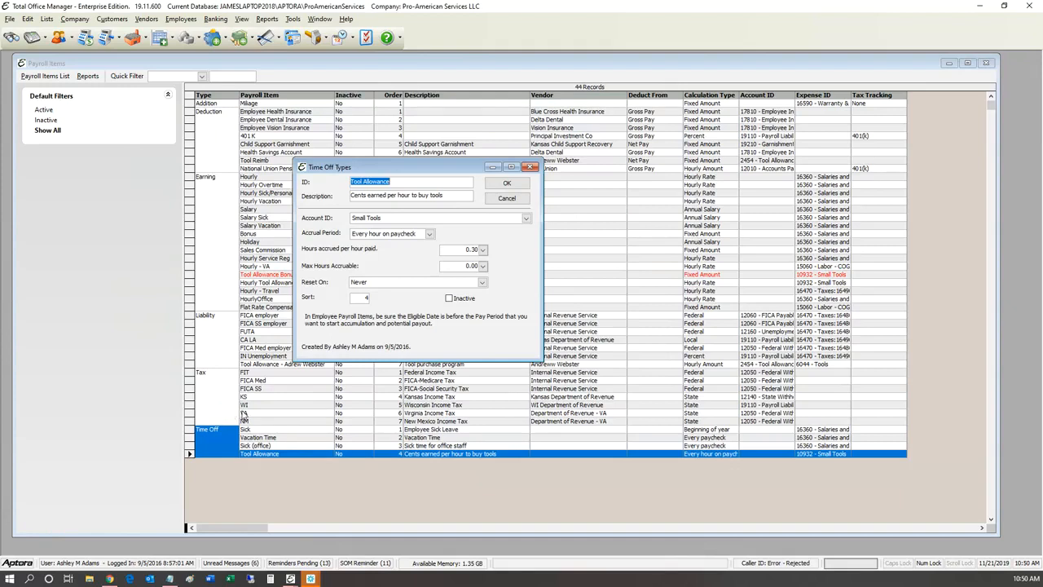
left_click(310, 314)
left_click(482, 282)
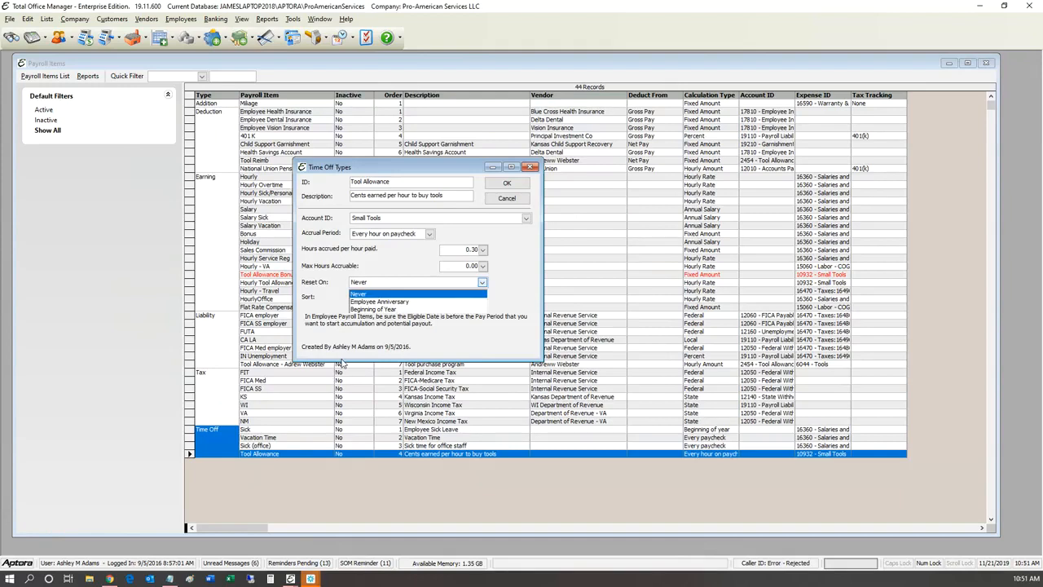
left_click(188, 370)
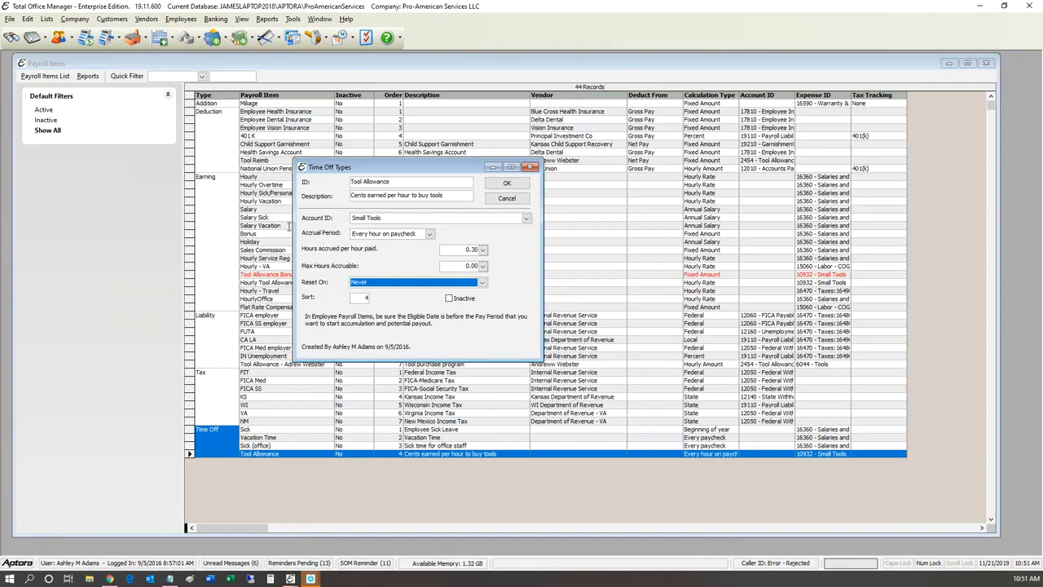
left_click_drag(314, 167, 322, 156)
mouse_move(299, 199)
left_mouse_down()
mouse_move(281, 192)
mouse_move(296, 203)
left_mouse_up()
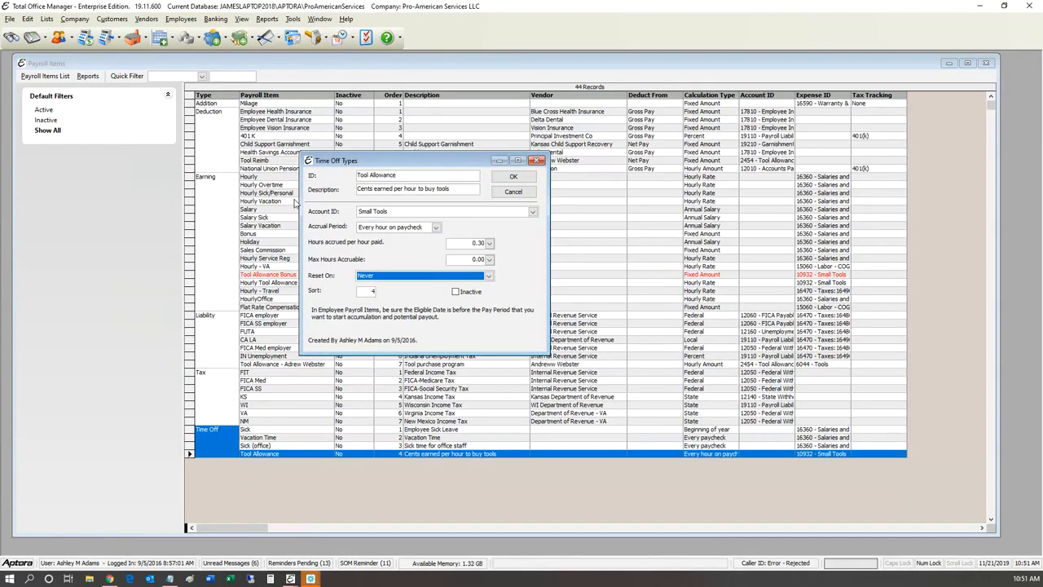
left_click_drag(295, 203, 255, 222)
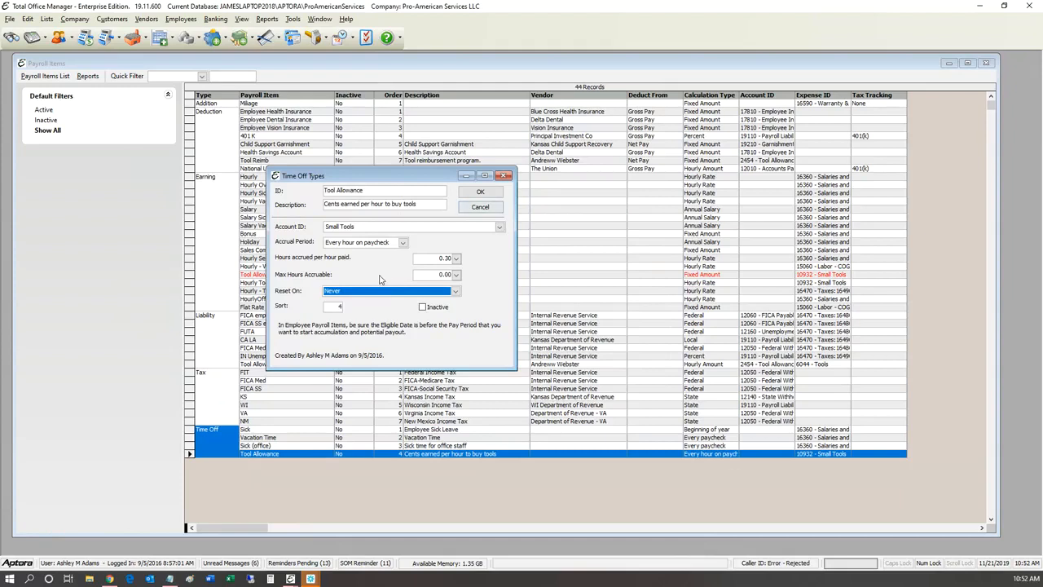
mouse_move(318, 176)
left_mouse_down()
mouse_move(327, 202)
mouse_move(339, 174)
mouse_move(330, 162)
left_mouse_up()
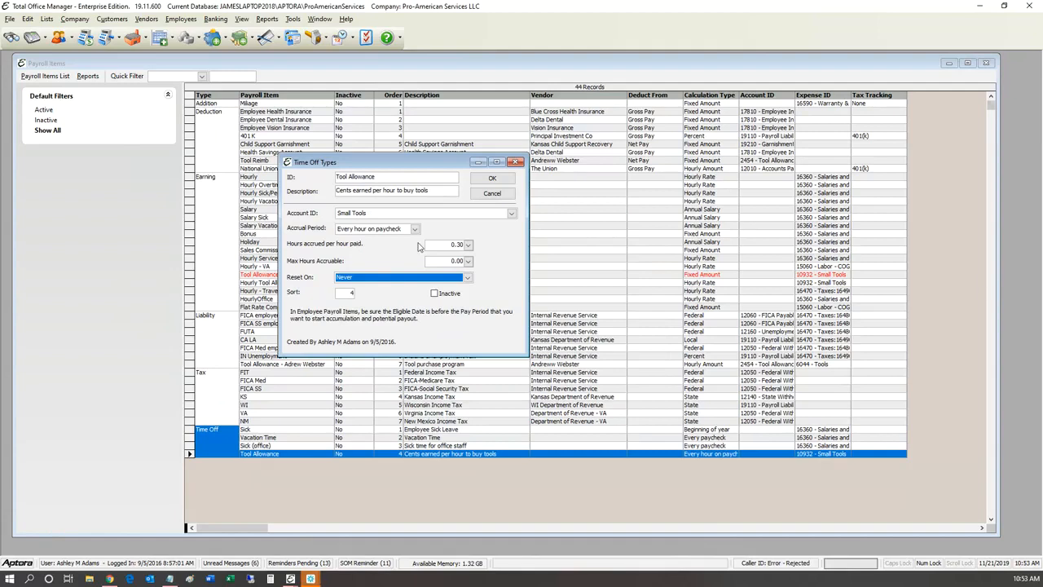
Step: Reposition the Tool Allowance time-off window while reviewing it, then dismiss it with Escape
left_click_drag(285, 197, 290, 223)
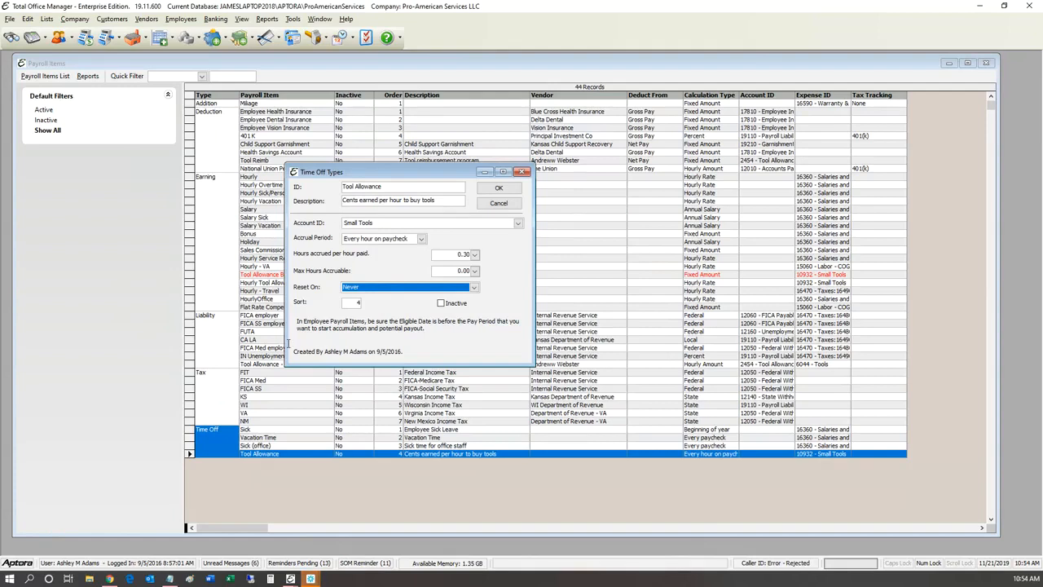
key("shift+Tab")
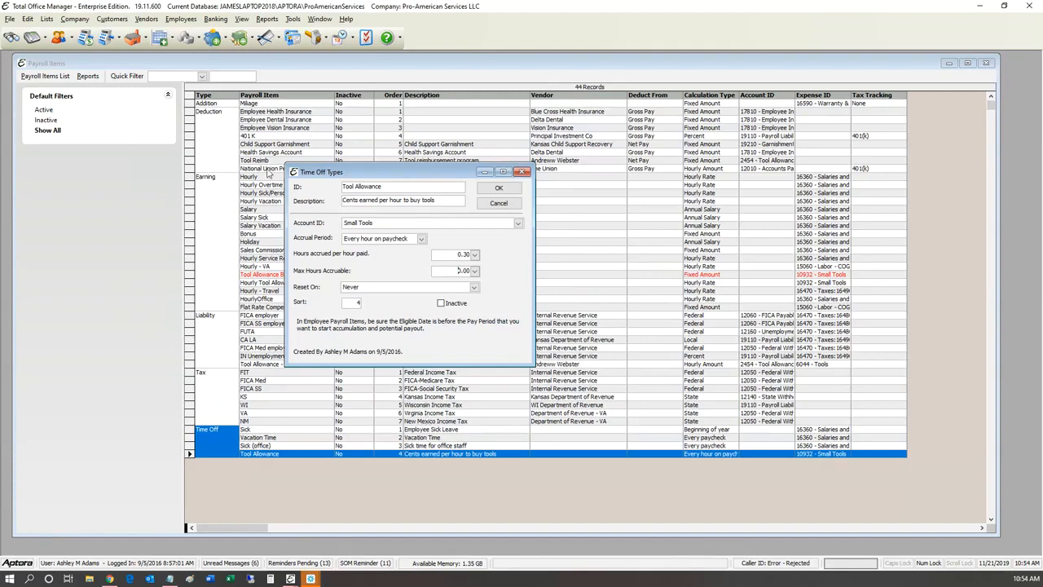
left_click_drag(358, 172, 399, 167)
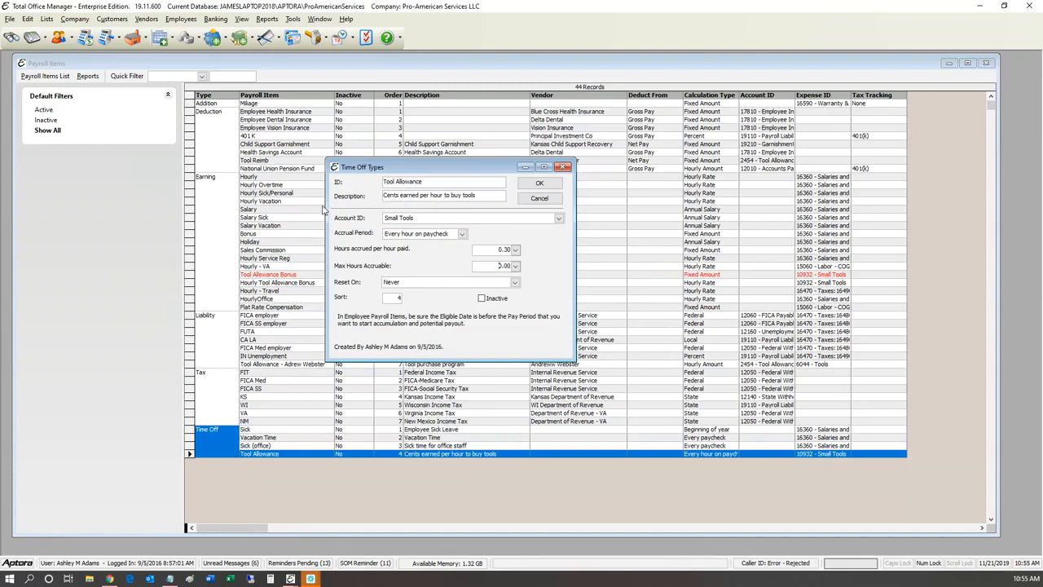
left_click_drag(331, 207, 368, 198)
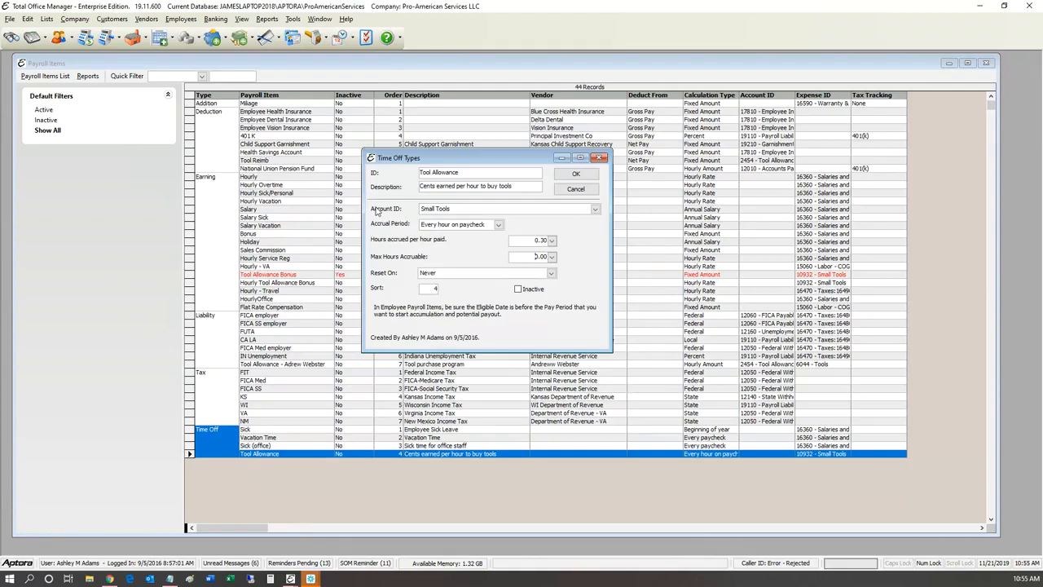
left_click_drag(377, 212, 293, 248)
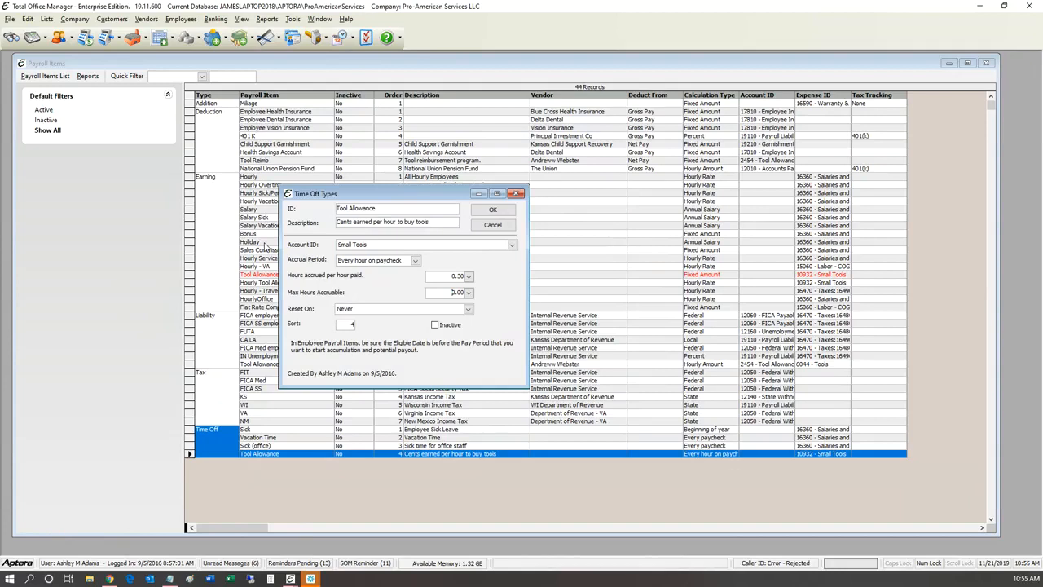
left_click_drag(263, 246, 324, 192)
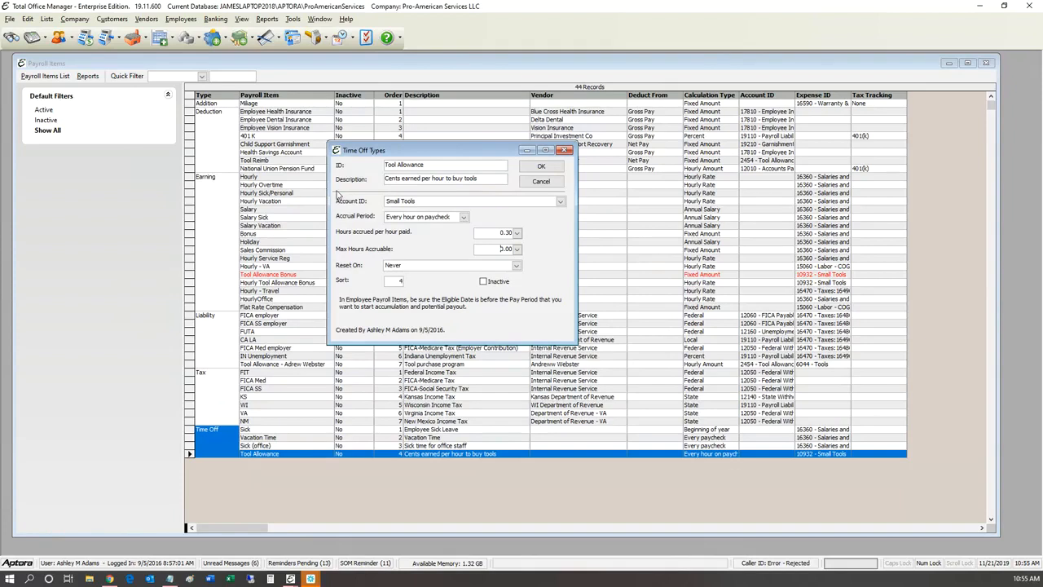
left_click_drag(338, 194, 413, 191)
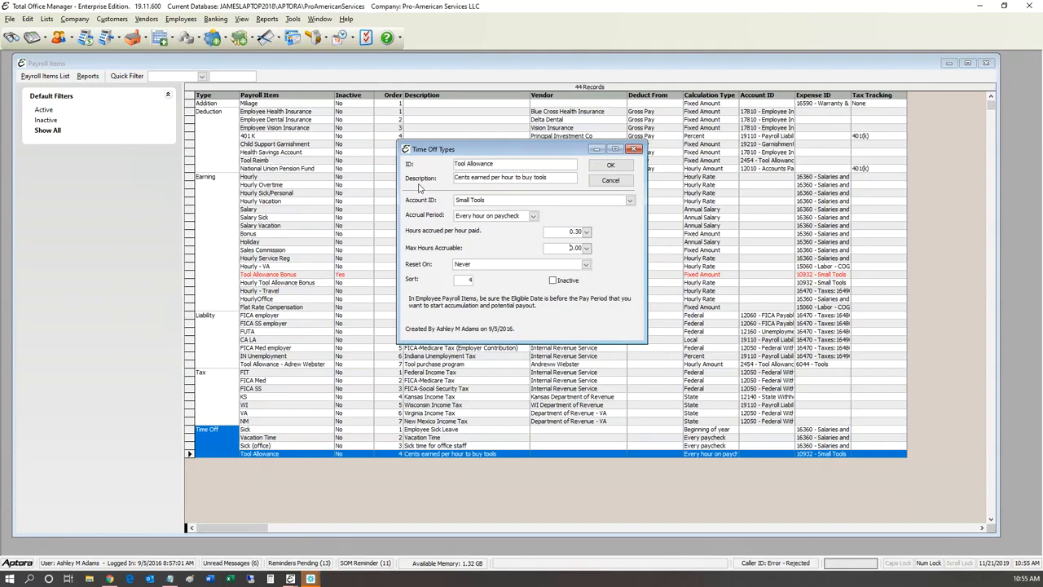
left_click_drag(419, 185, 271, 260)
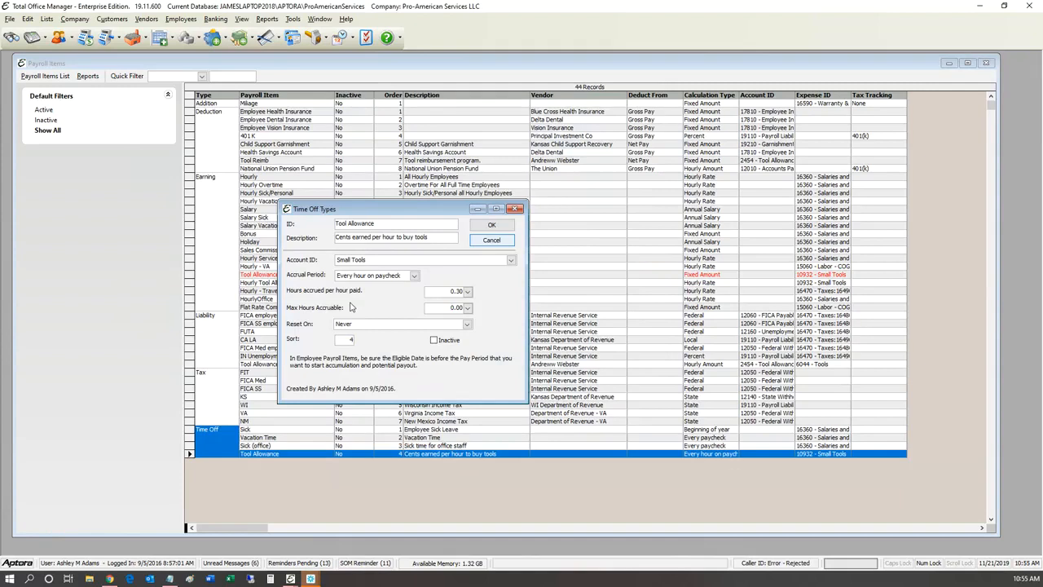
key("Escape")
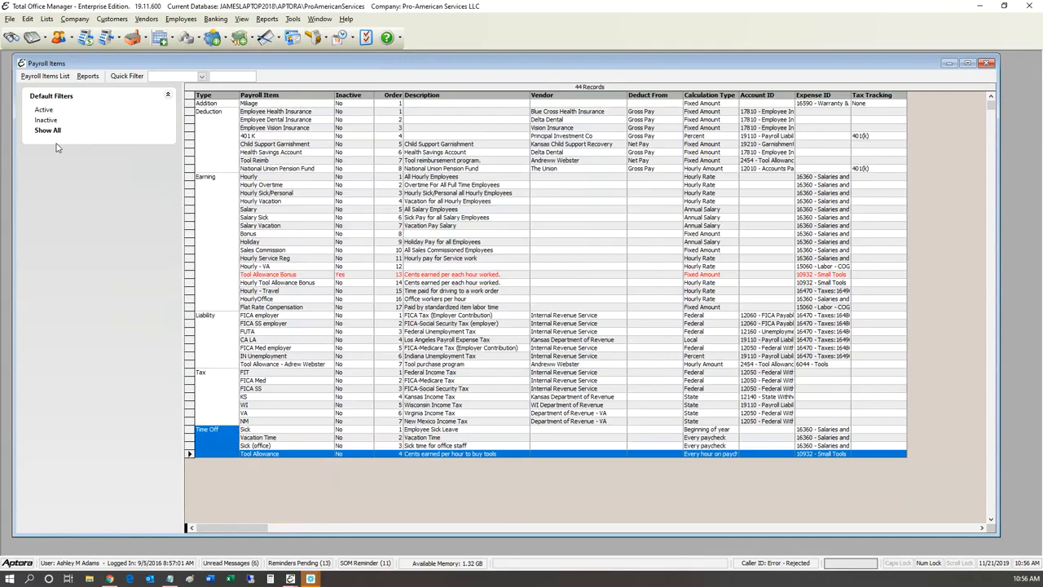
key("e")
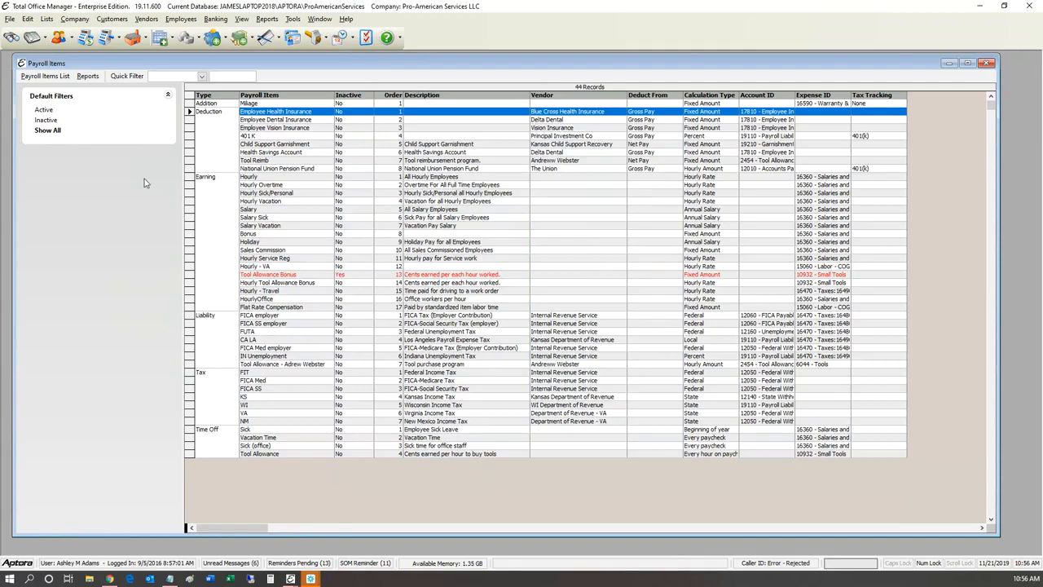
Step: Open the Employee Health Insurance deduction to see its Blue Cross vendor and reduced taxes
left_click(57, 131)
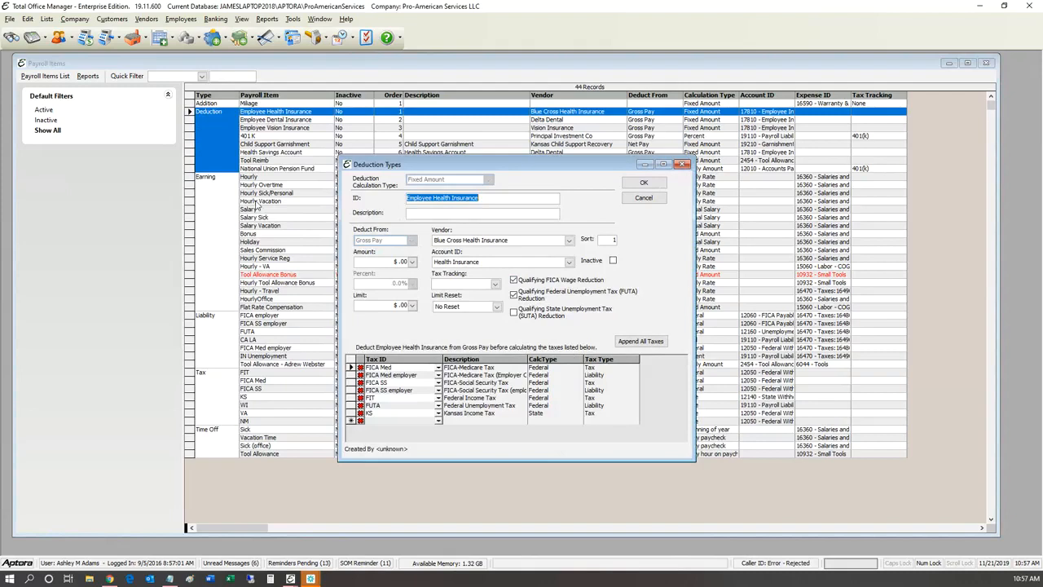
Step: Move the Employee Health Insurance deduction window aside and inspect the greyed Gross Pay setting
left_click_drag(399, 164, 492, 139)
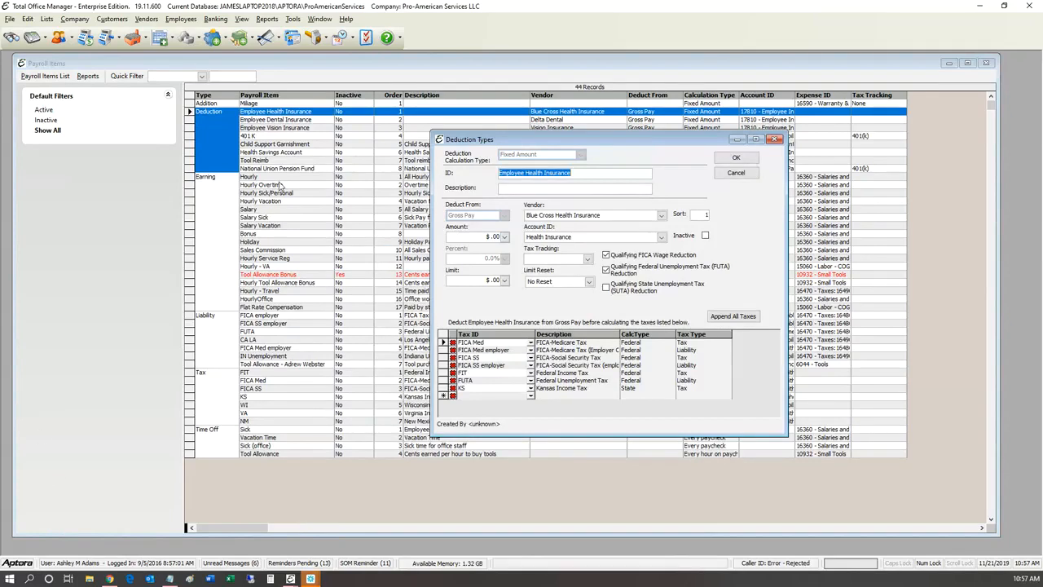
mouse_move(387, 179)
left_mouse_down()
mouse_move(444, 181)
mouse_move(352, 172)
left_mouse_up()
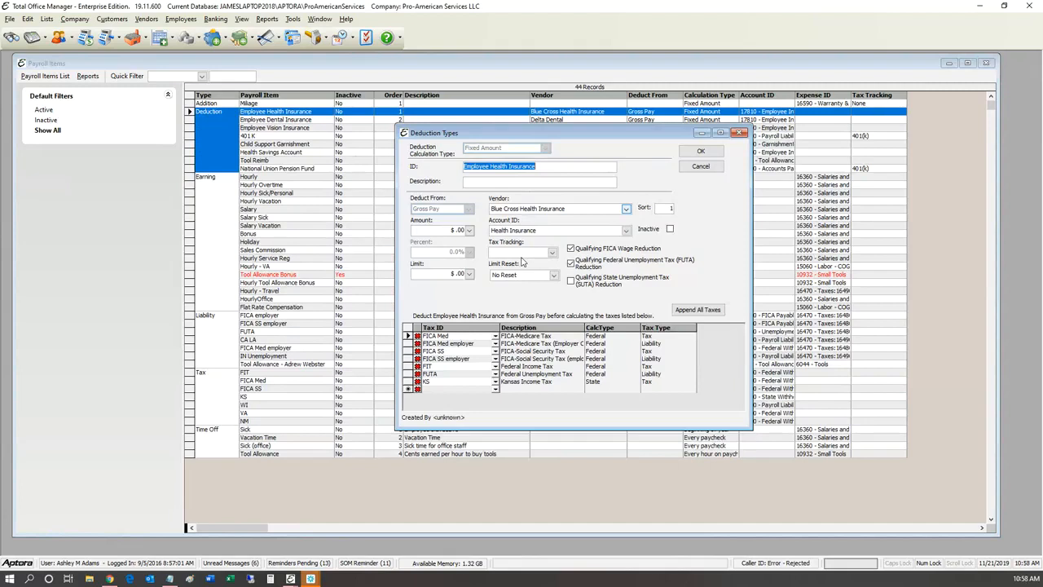
left_click(442, 211)
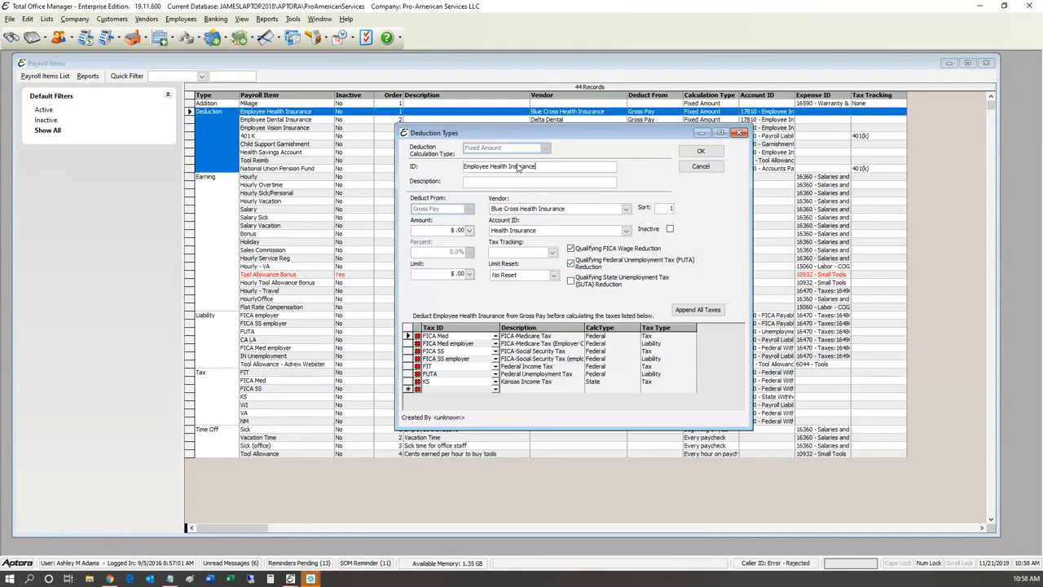
left_click_drag(521, 132, 554, 122)
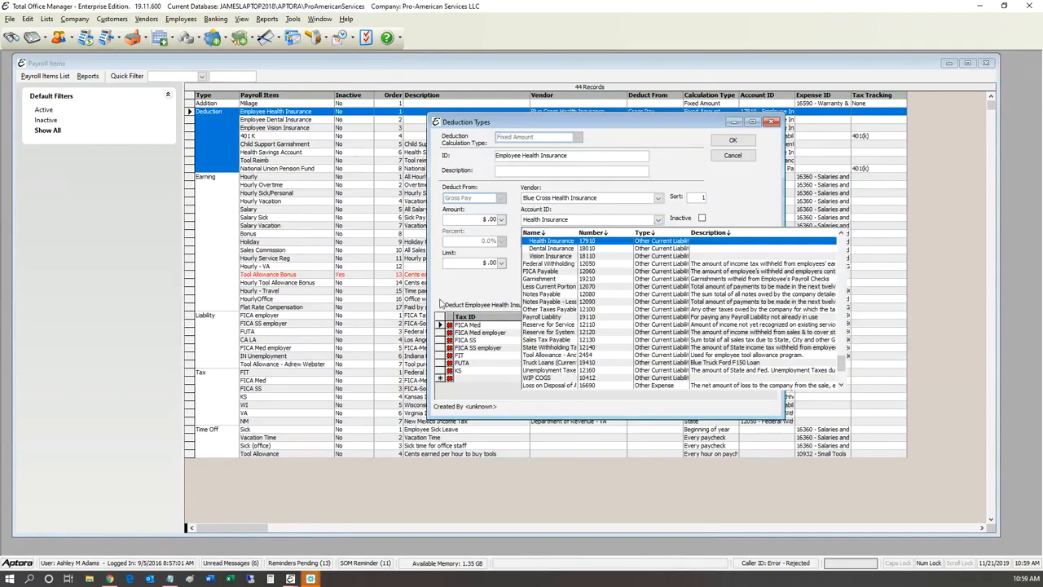
scroll(479, 348, "up", 2)
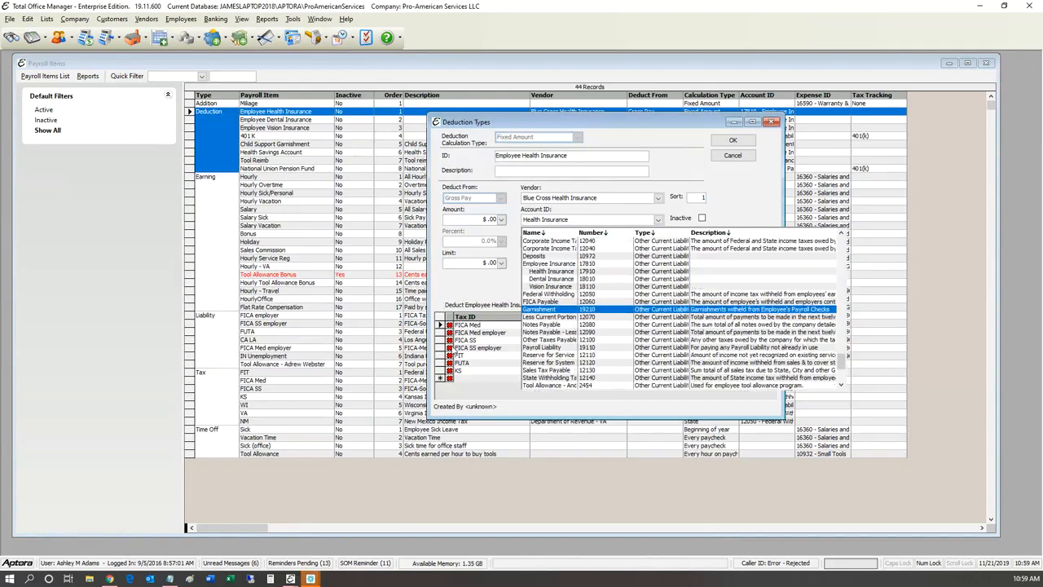
scroll(479, 349, "up", 3)
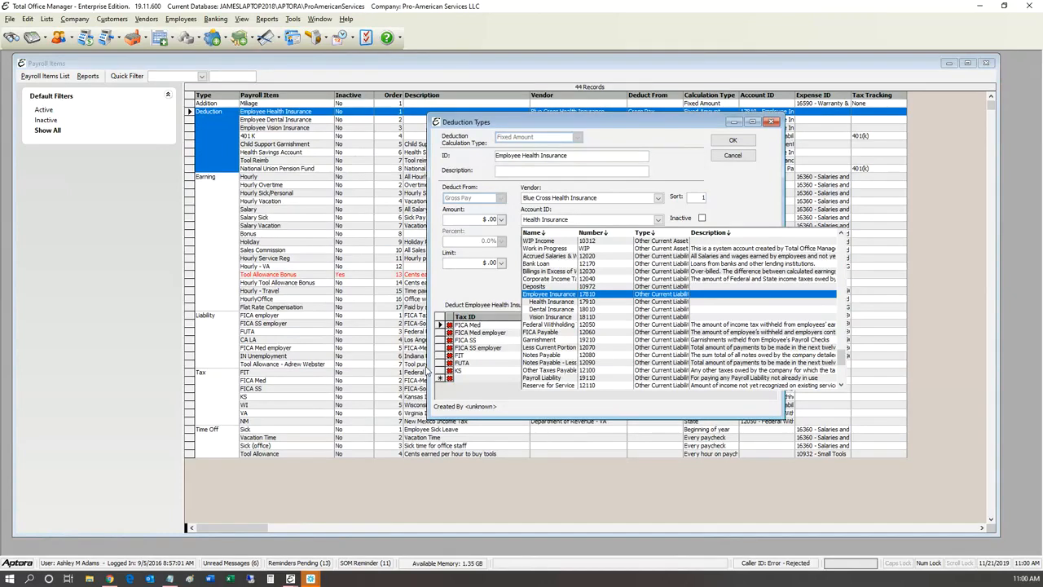
key("Down")
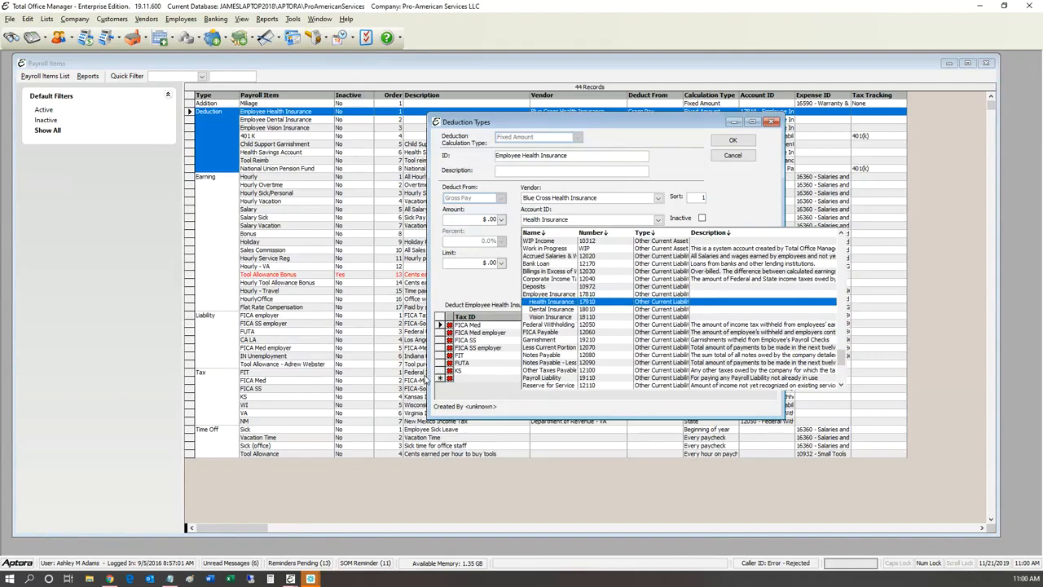
key("Down")
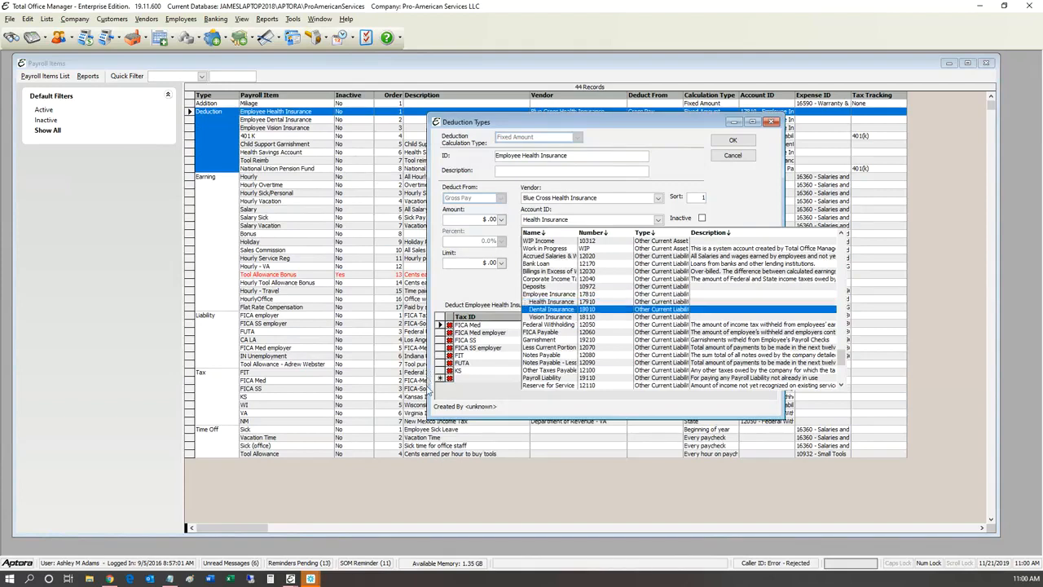
key("Down")
key("Up")
key("Up")
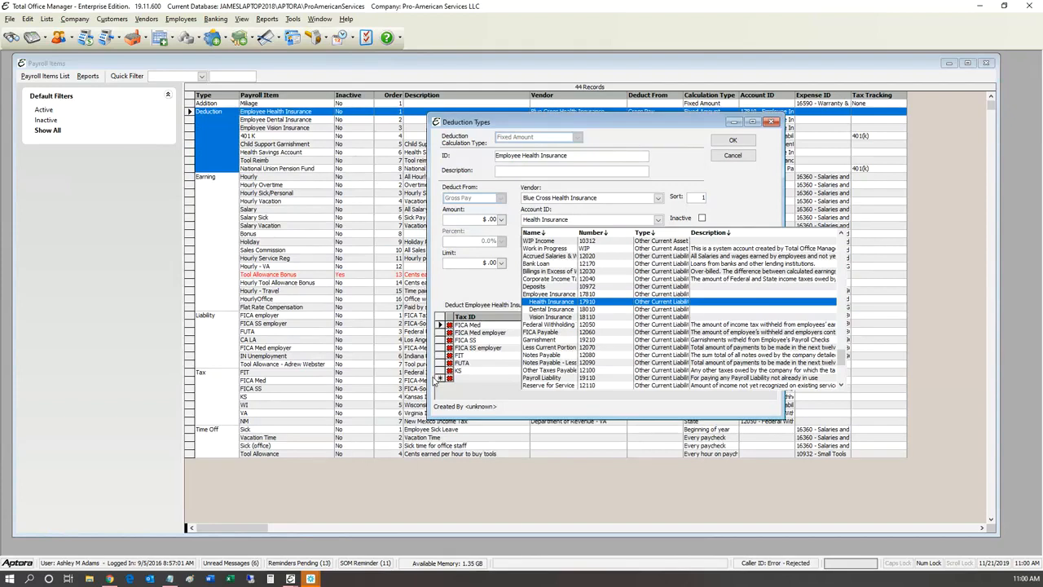
key("Down")
key("Down")
key("Up")
key("Up")
key("Down")
key("Down")
key("Up")
key("Up")
key("Up")
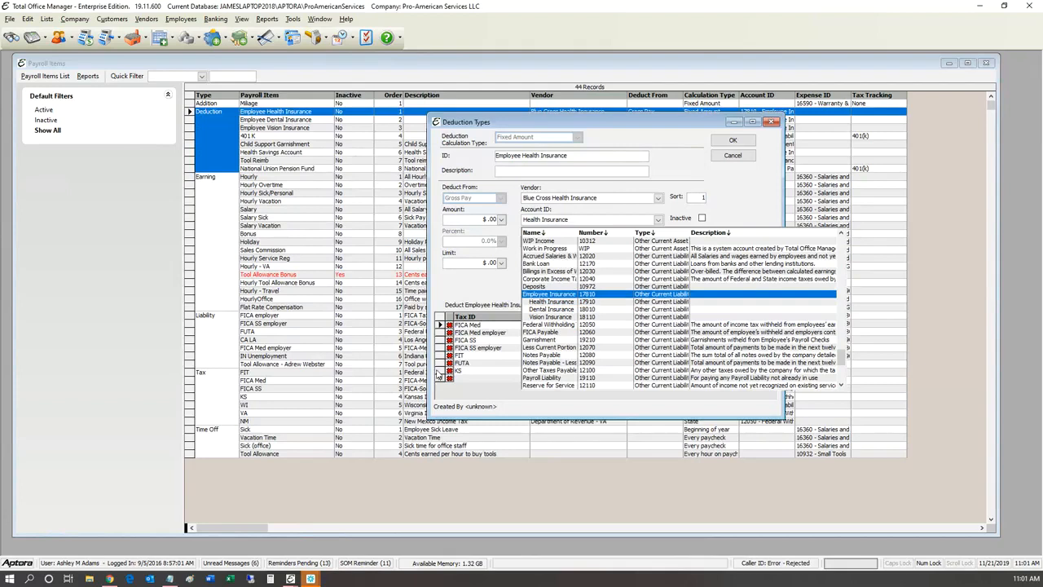
Step: Preview Vision Insurance in the Account ID list, then close it keeping Health Insurance
key("Down")
key("Down")
key("Down")
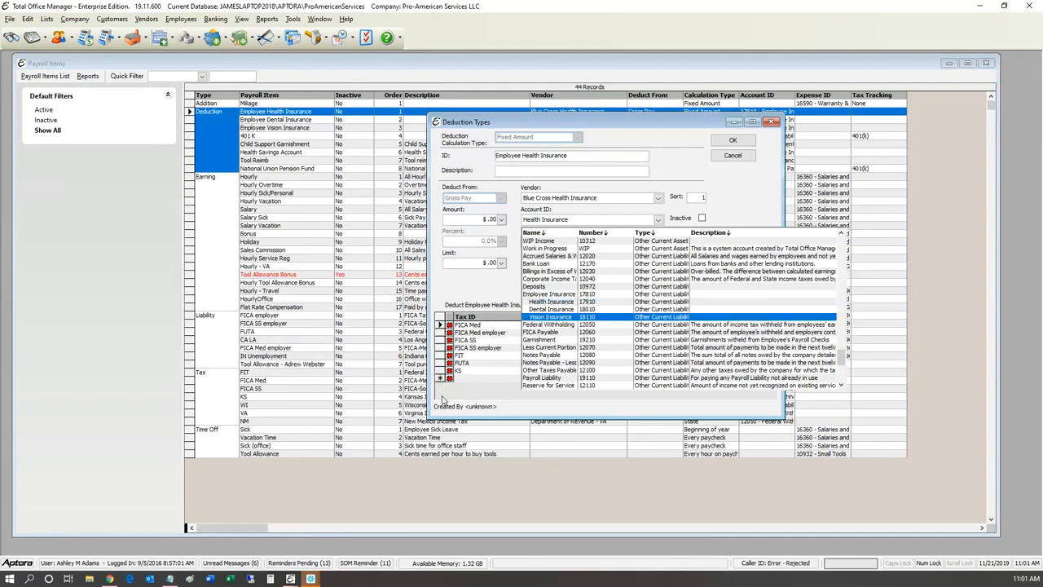
key("Up")
key("Up")
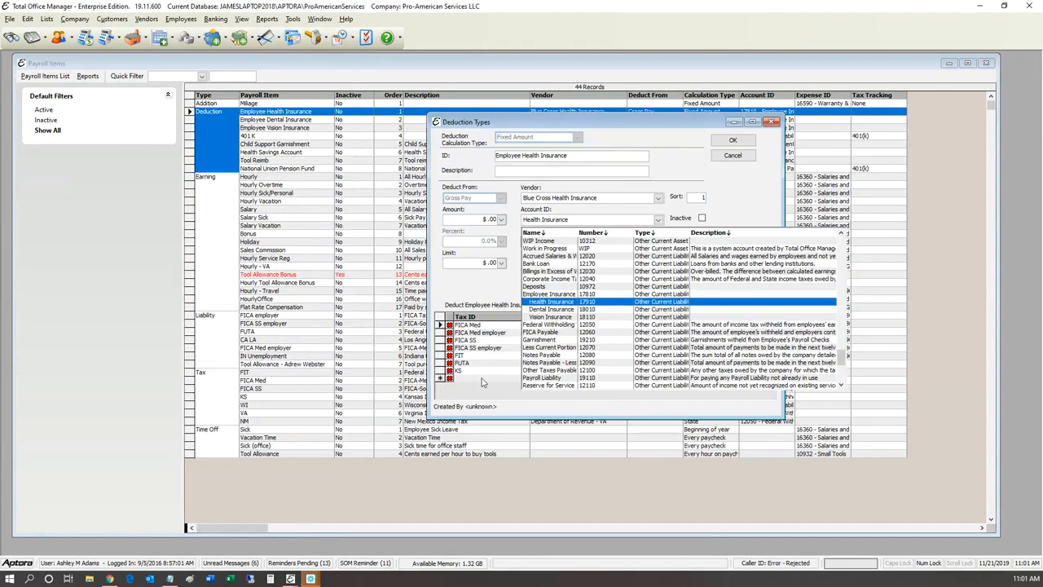
key("Down")
key("Down")
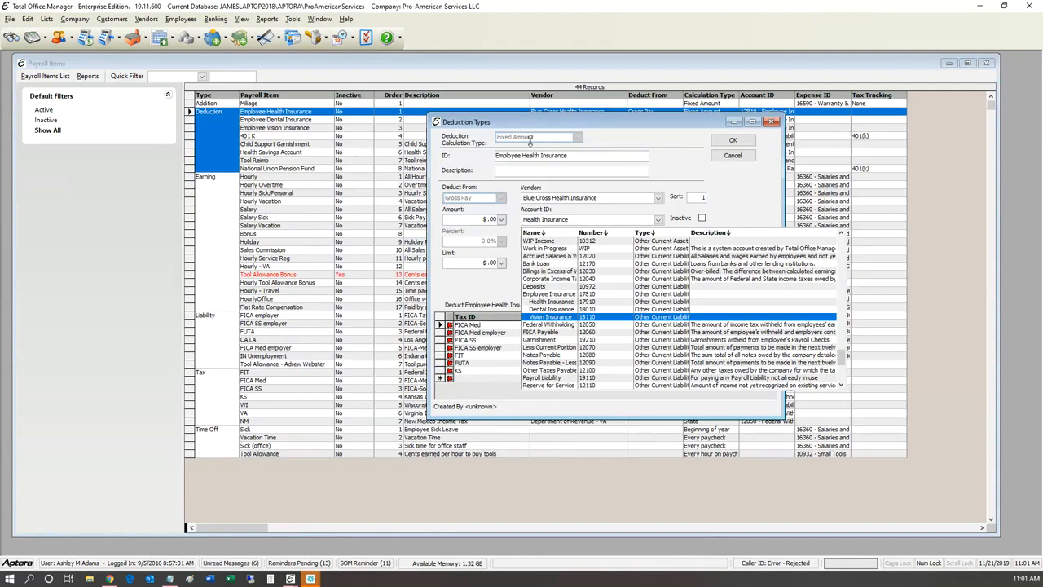
key("Escape")
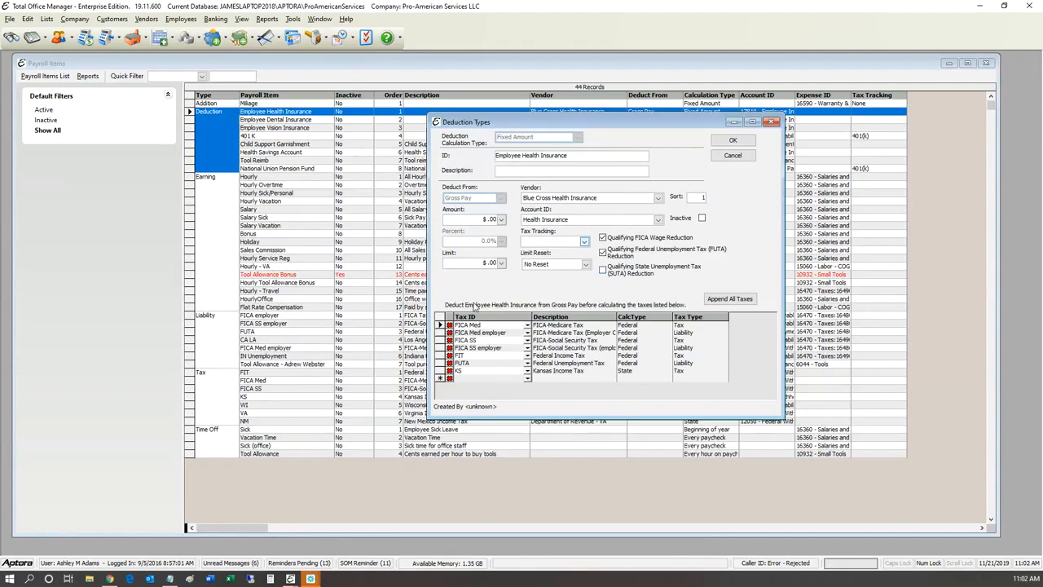
Step: Browse the Tax Tracking retirement plan types without choosing one
left_click(584, 242)
key("Down")
key("Down")
key("Down")
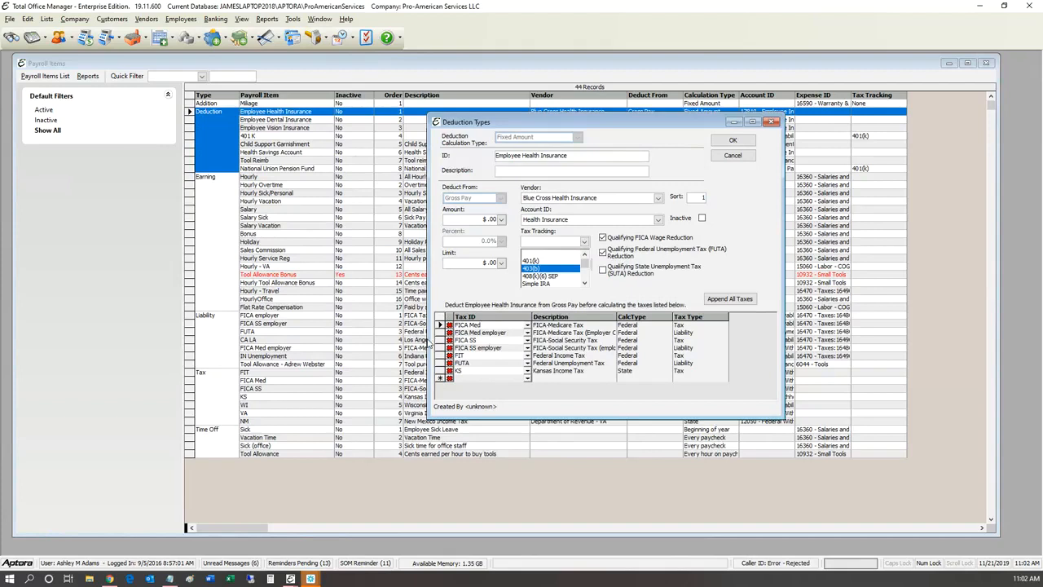
key("Down")
key("Down")
key("Down")
key("Down")
key("Down")
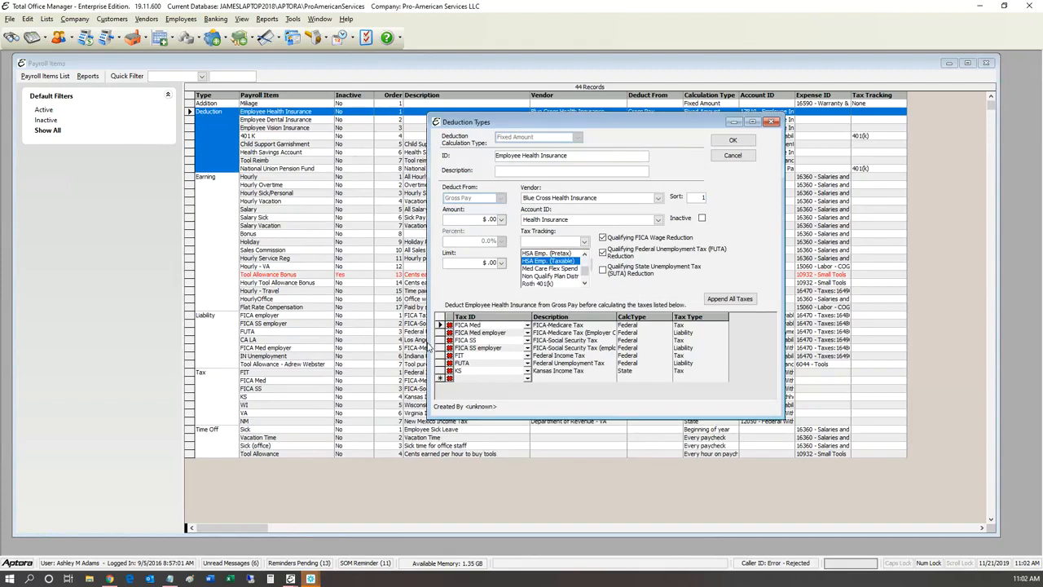
key("Down")
key("Down")
key("Down")
key("Down")
key("Down")
key("Down")
key("Down")
key("Down")
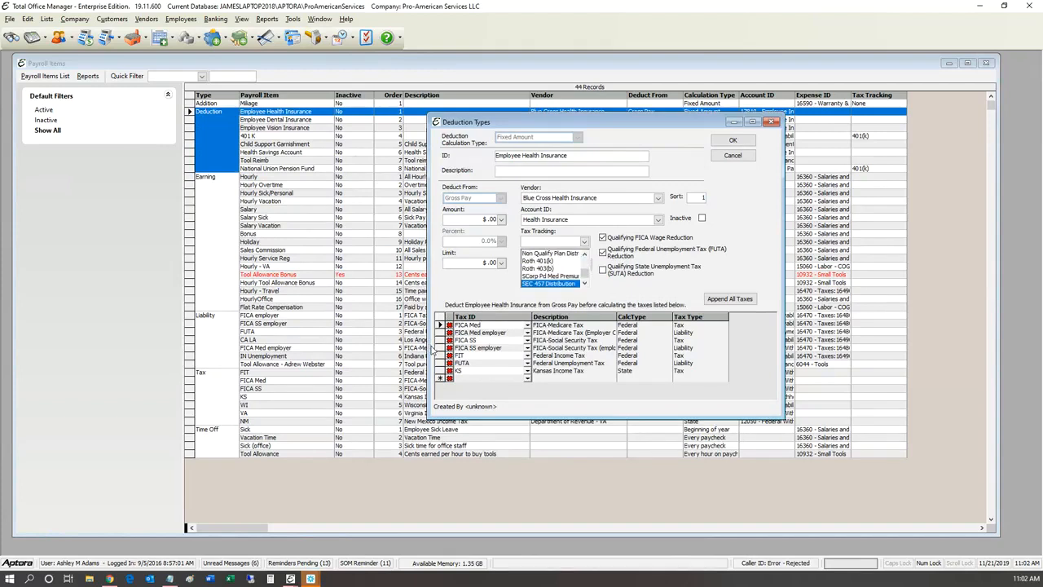
key("Up")
key("Up")
key("Up")
key("Up")
key("Up")
key("Up")
key("Up")
key("Up")
key("Up")
key("Up")
key("Up")
key("Up")
key("Up")
key("Up")
key("Up")
key("Up")
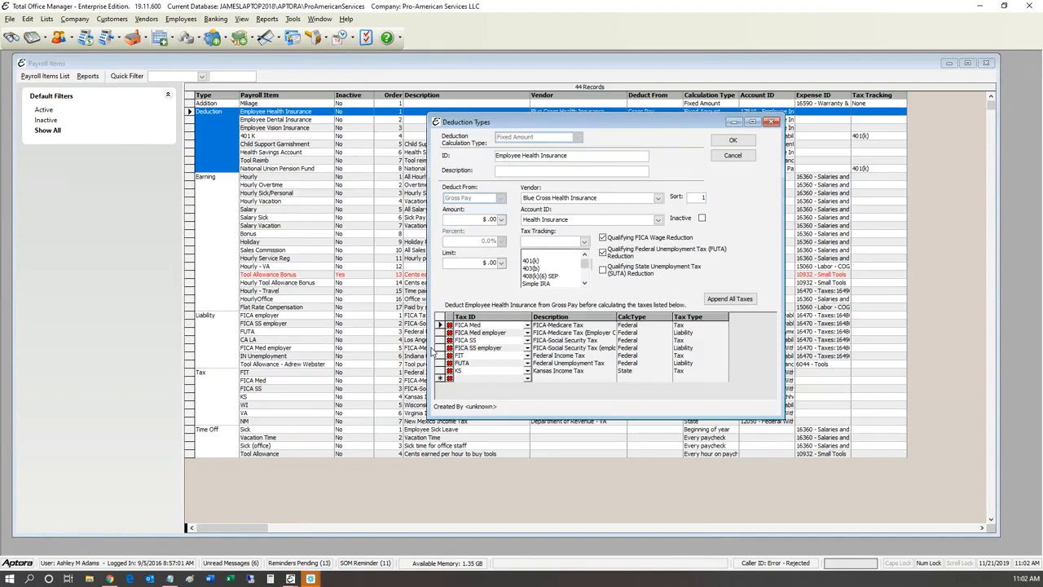
scroll(432, 351, "down", 4)
scroll(432, 352, "up", 4)
scroll(432, 352, "down", 4)
scroll(432, 351, "up", 3)
scroll(432, 351, "down", 2)
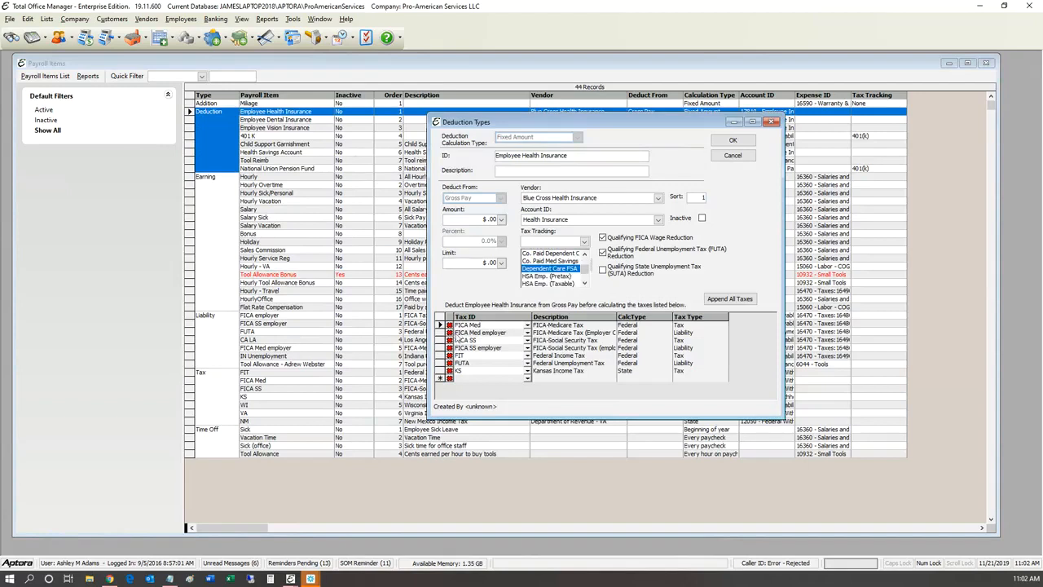
left_click(666, 326)
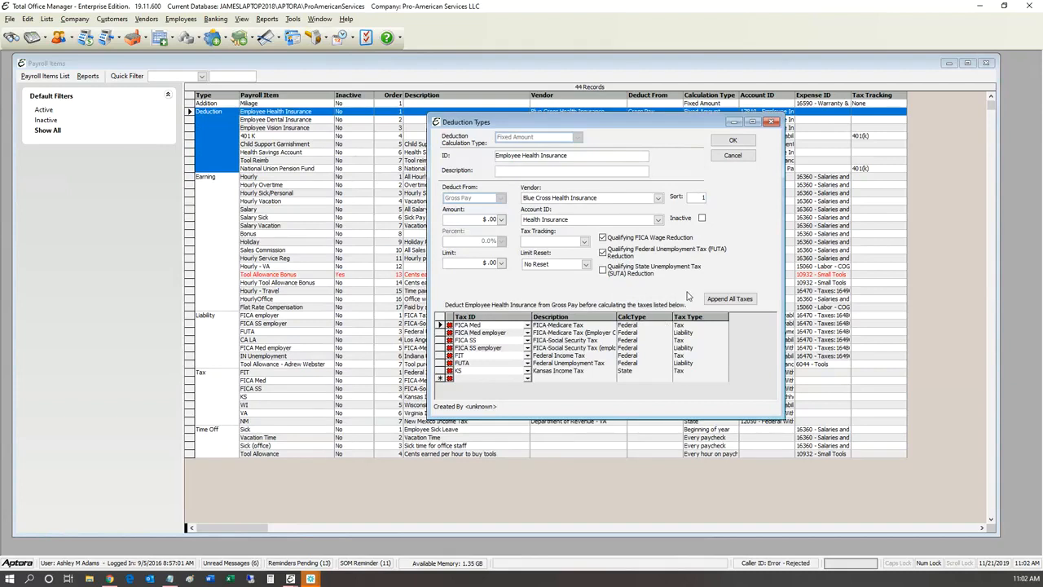
Step: Reopen the Tax Tracking choices and leave the option blank
left_click(585, 241)
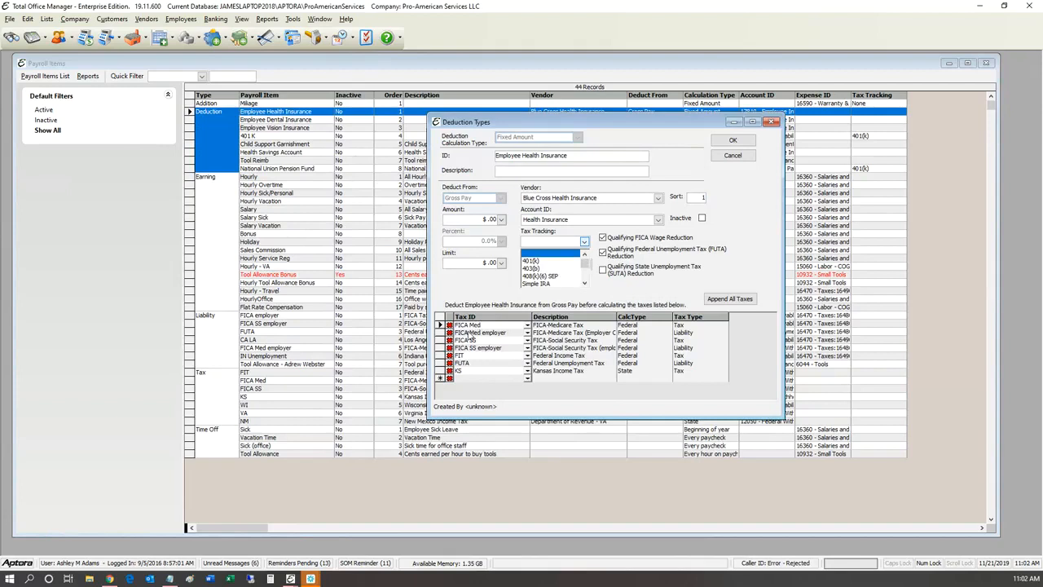
scroll(476, 371, "down", 3)
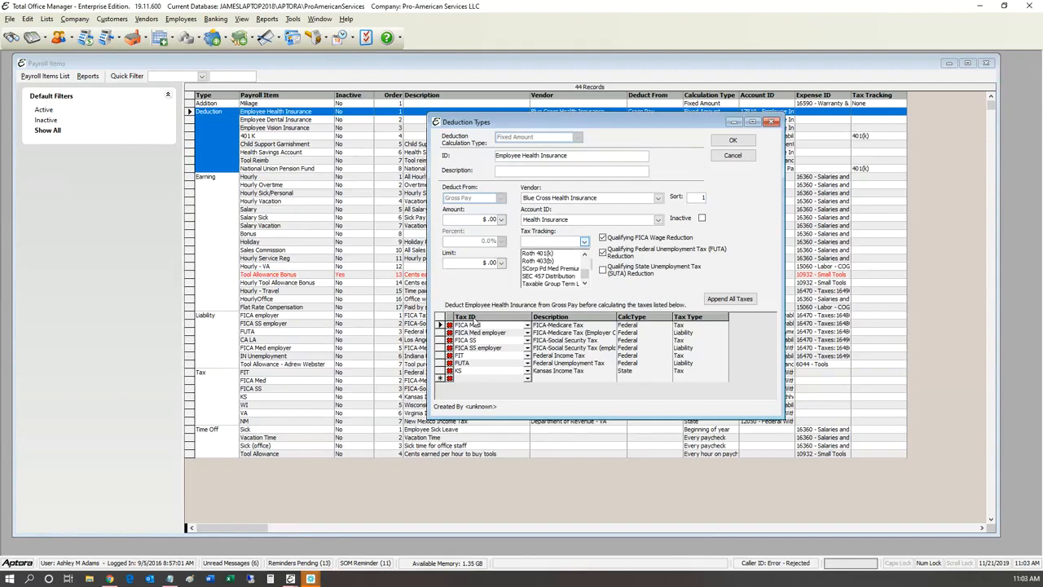
scroll(477, 324, "up", 4)
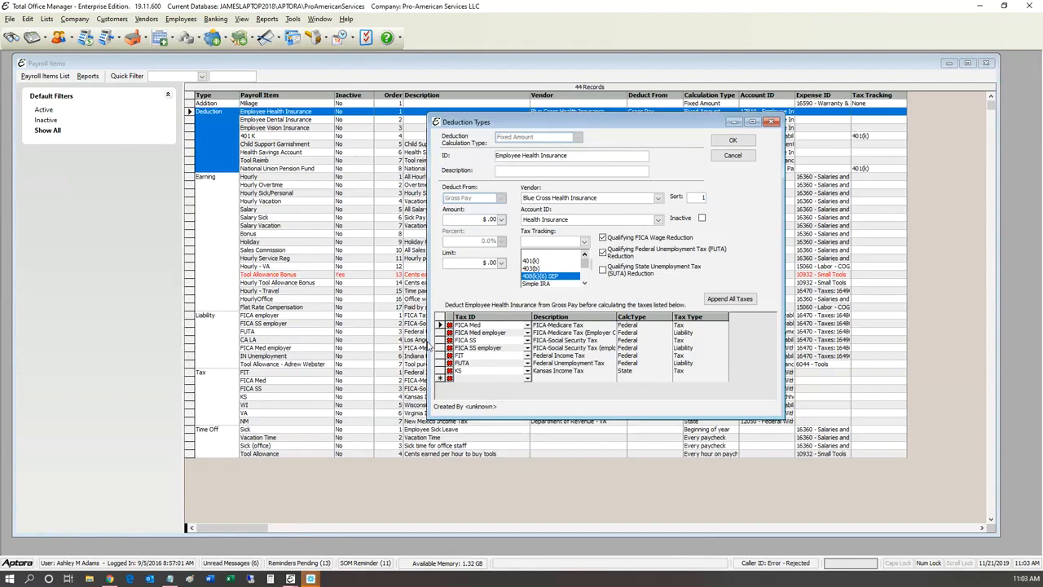
key("Up")
key("Up")
key("Up")
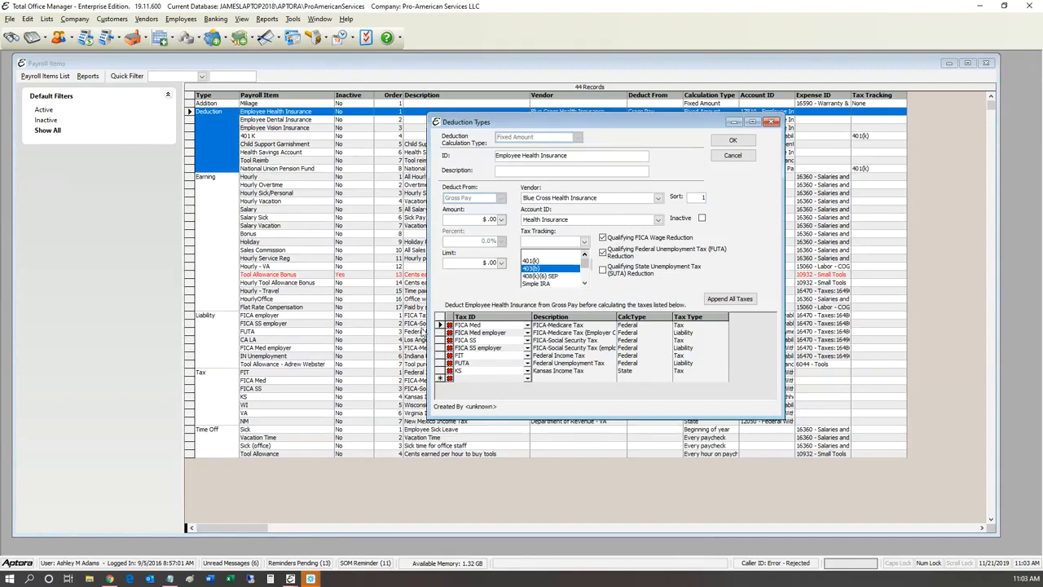
key("Return")
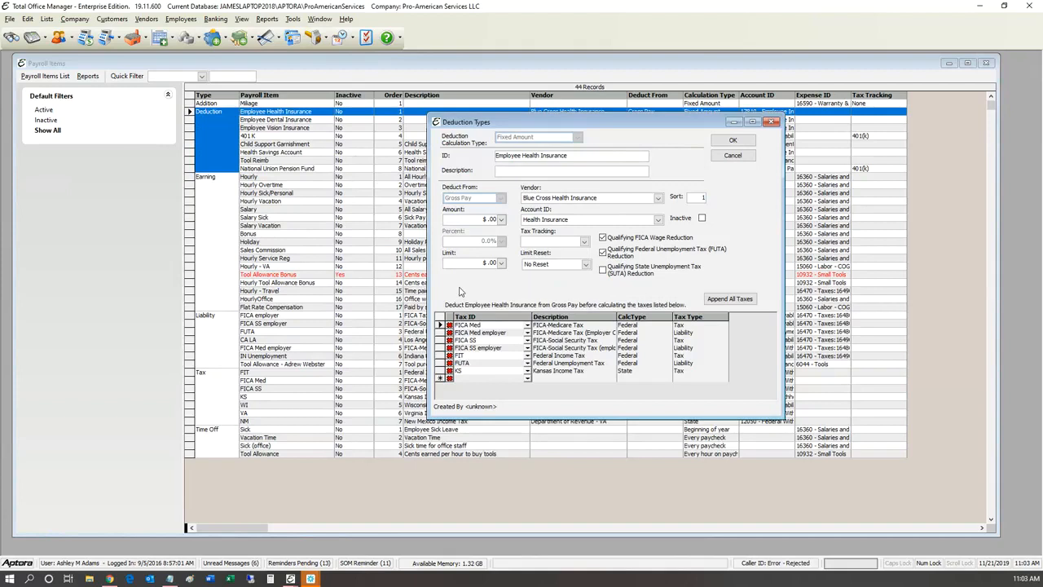
Step: Preview the Quarterly limit reset, keep No Reset, and cancel the deduction settings
key("alt+Down")
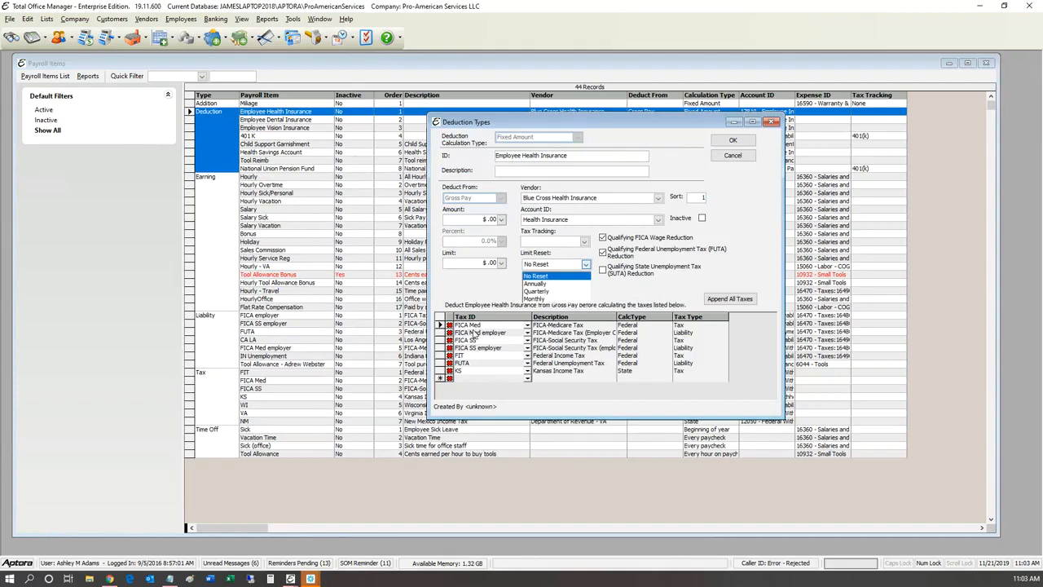
key("Down")
key("Down")
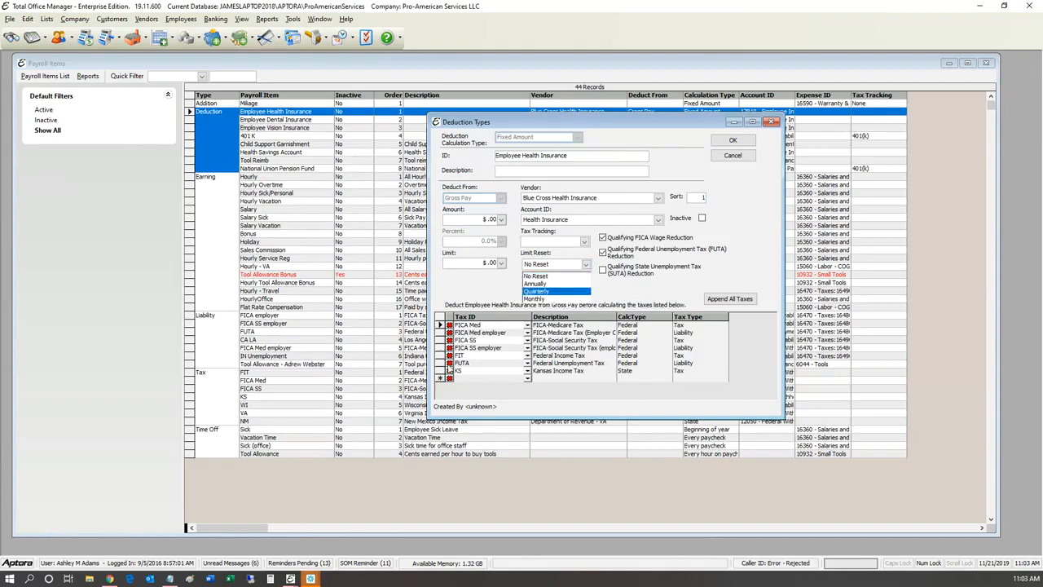
key("Escape")
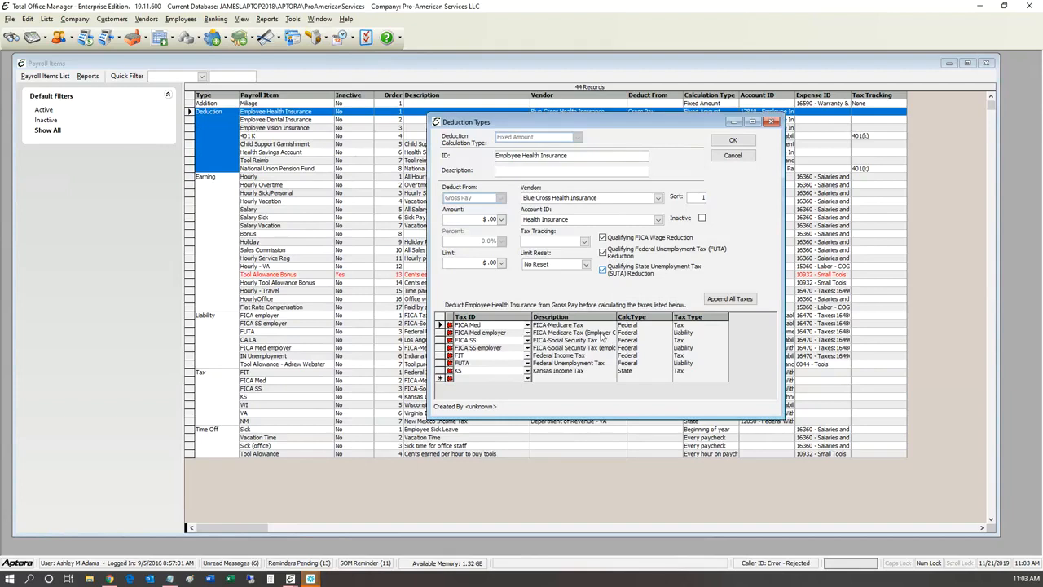
left_click(719, 155)
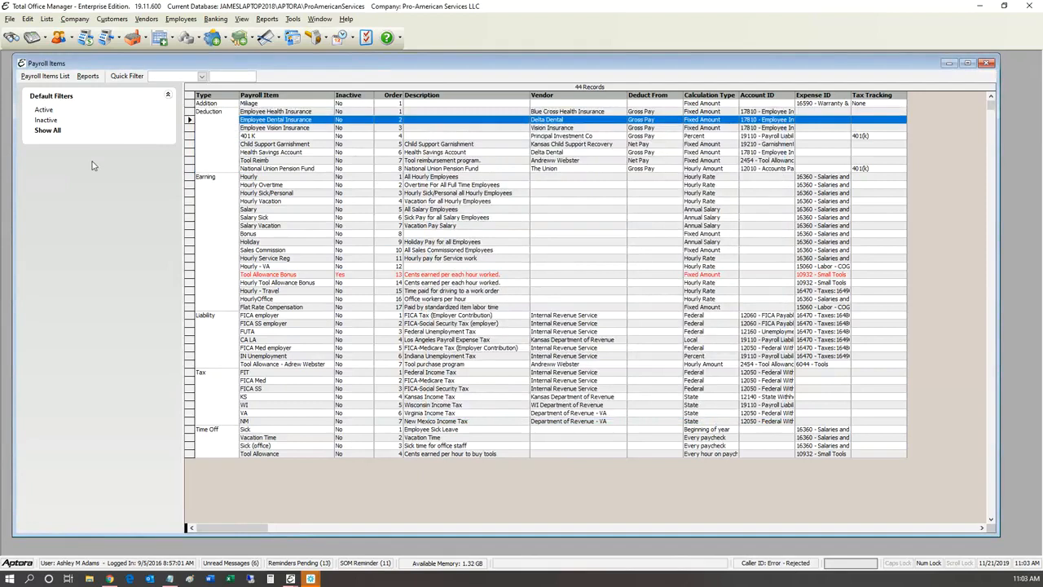
key("Down")
key("Down")
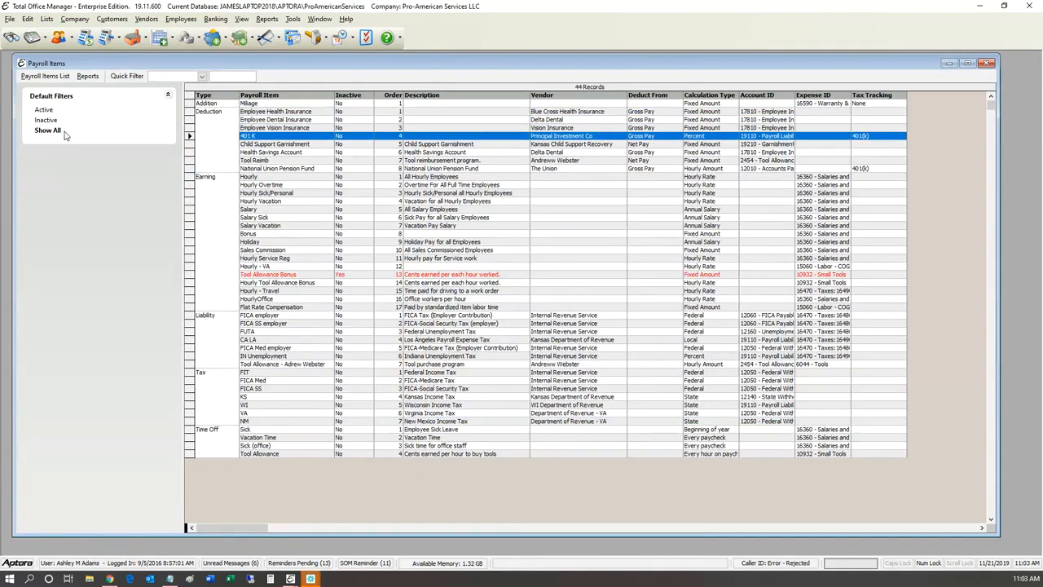
key("Down")
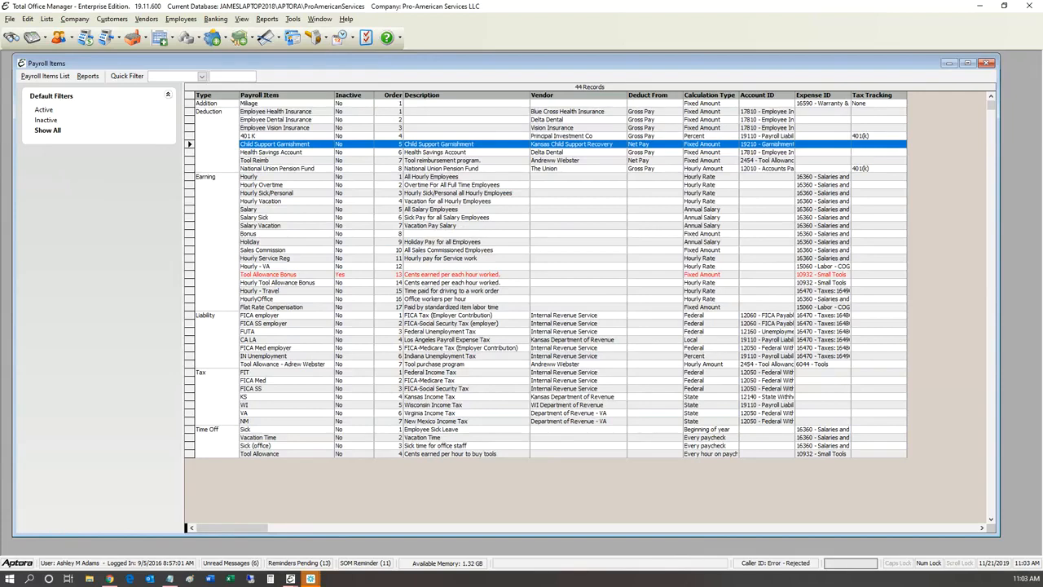
key("ctrl+Home")
key("Down")
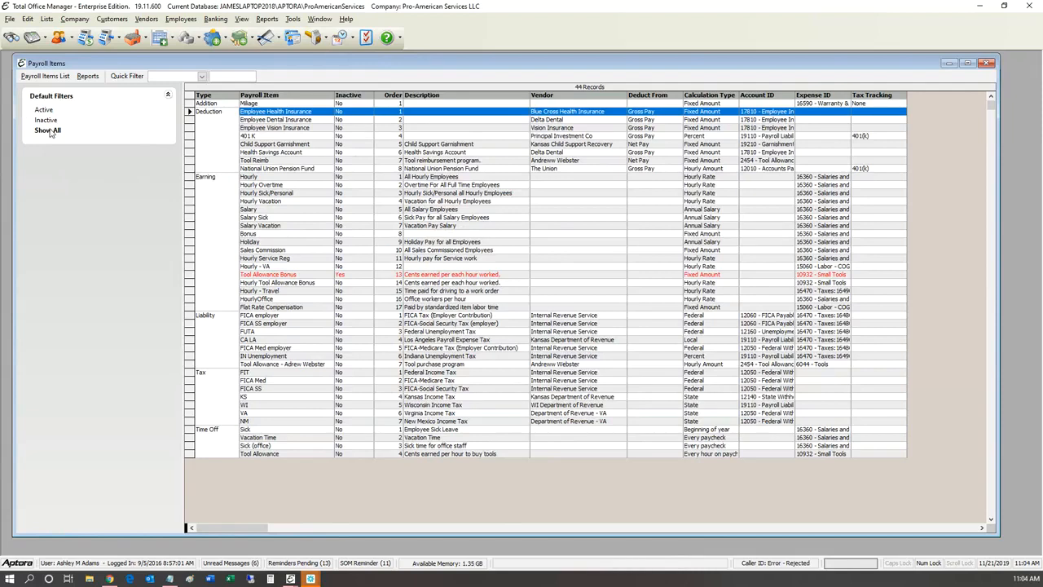
Step: Open the Miliage addition item and move through its ID and Description fields
double_click(251, 103)
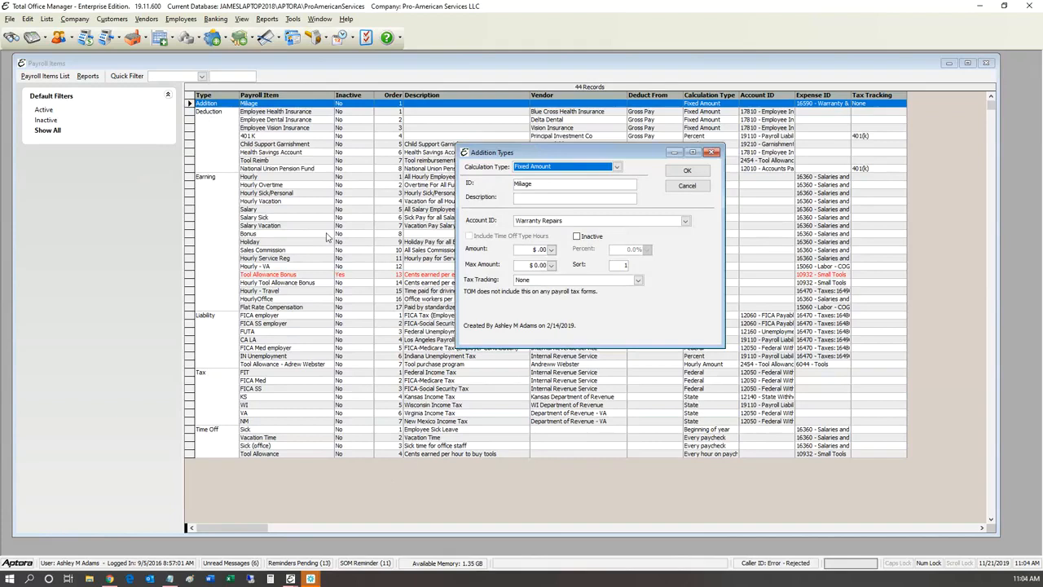
key("Tab")
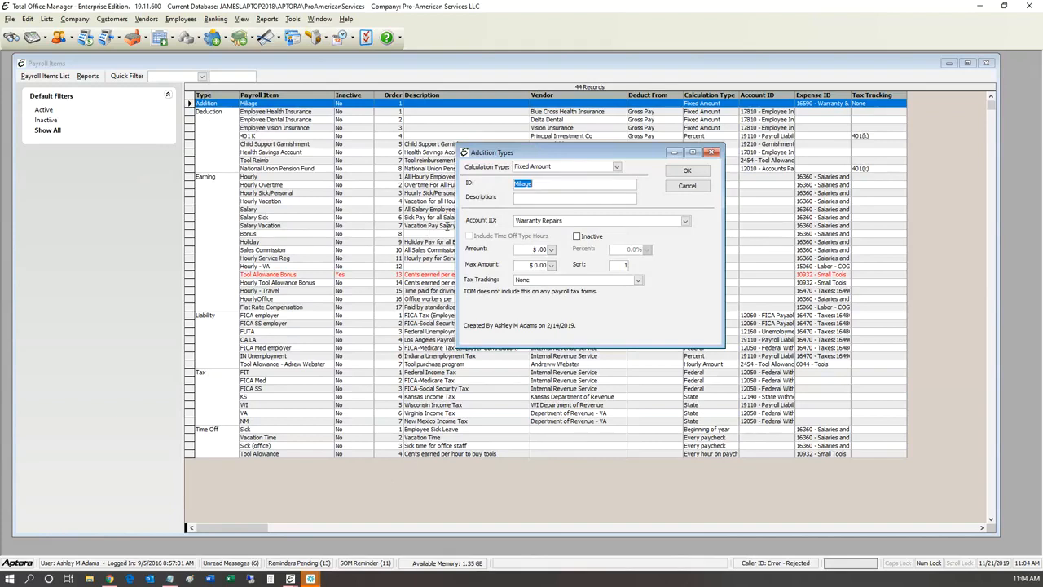
key("Tab")
Step: Start a new check and browse the payee list without choosing anyone
left_click(71, 39)
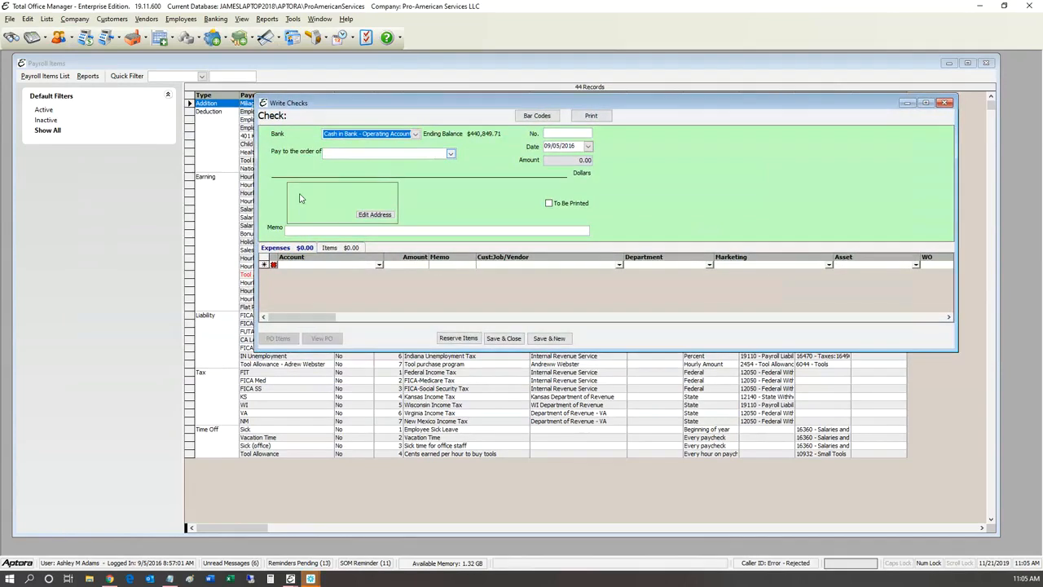
key("Tab")
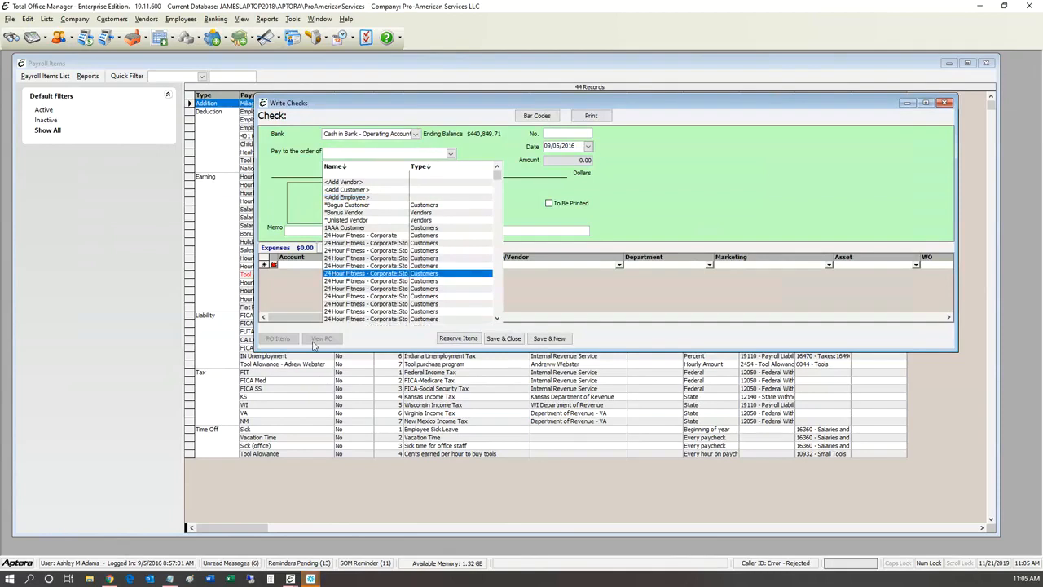
type("k")
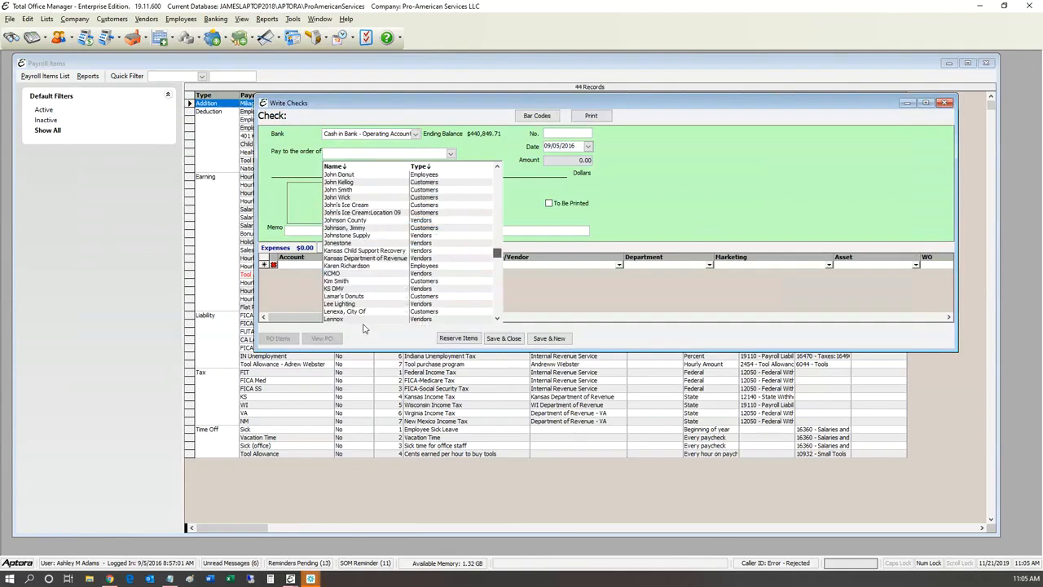
type("stw")
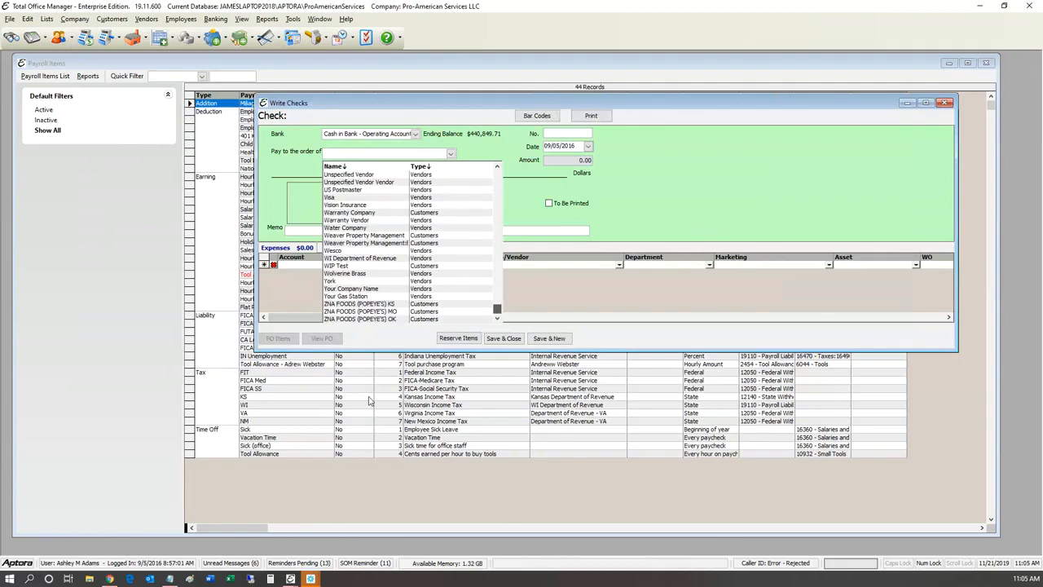
type("g")
scroll(358, 283, "up", 15)
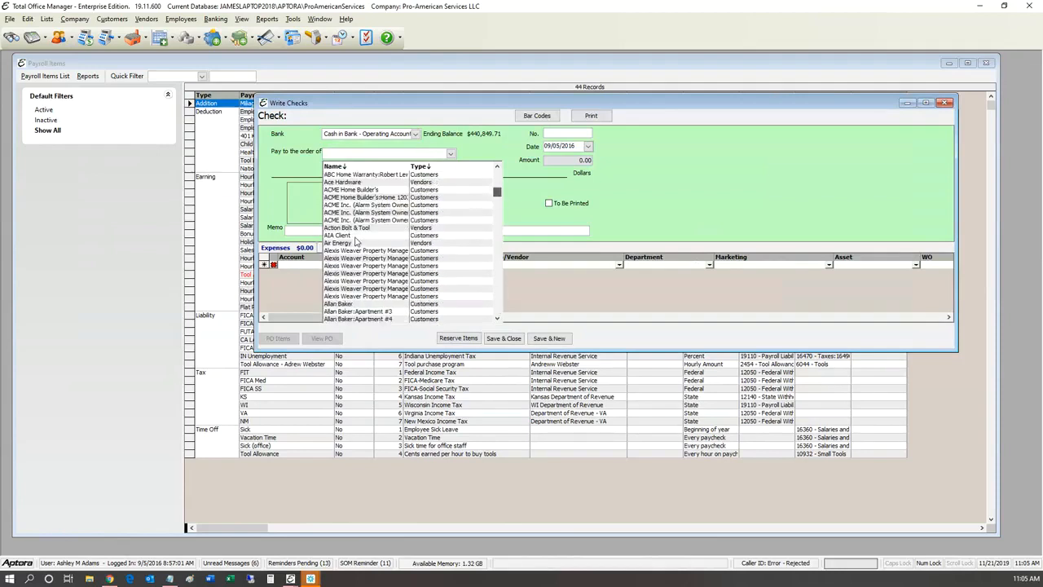
scroll(356, 232, "up", 2)
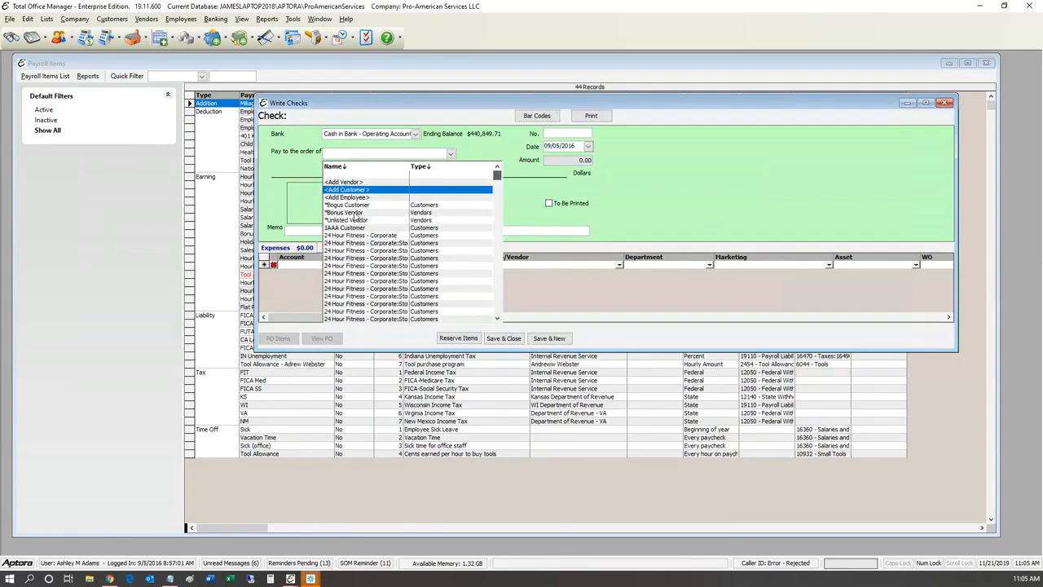
scroll(356, 233, "down", 4)
scroll(357, 236, "down", 3)
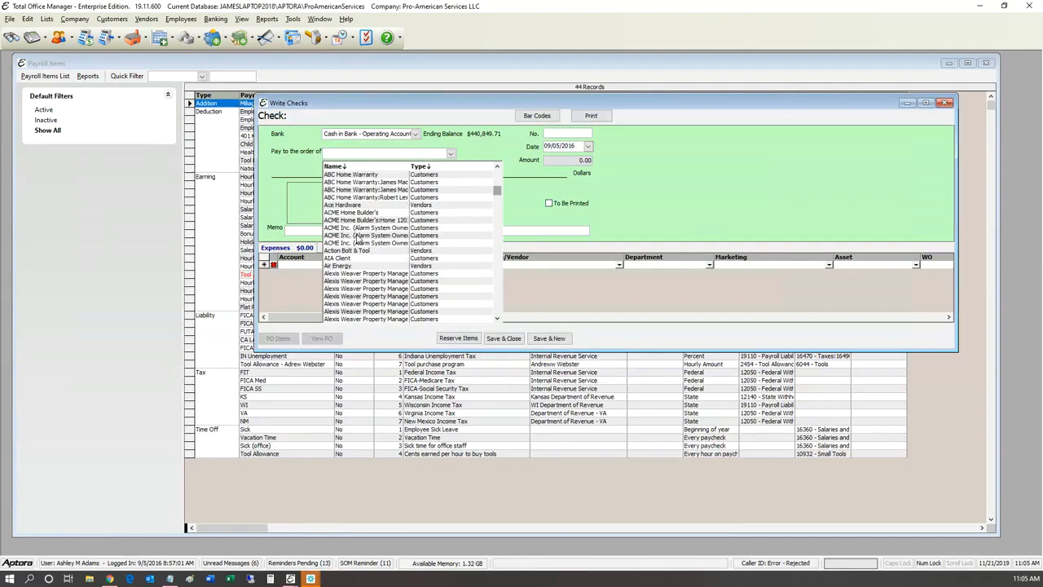
left_click(503, 246)
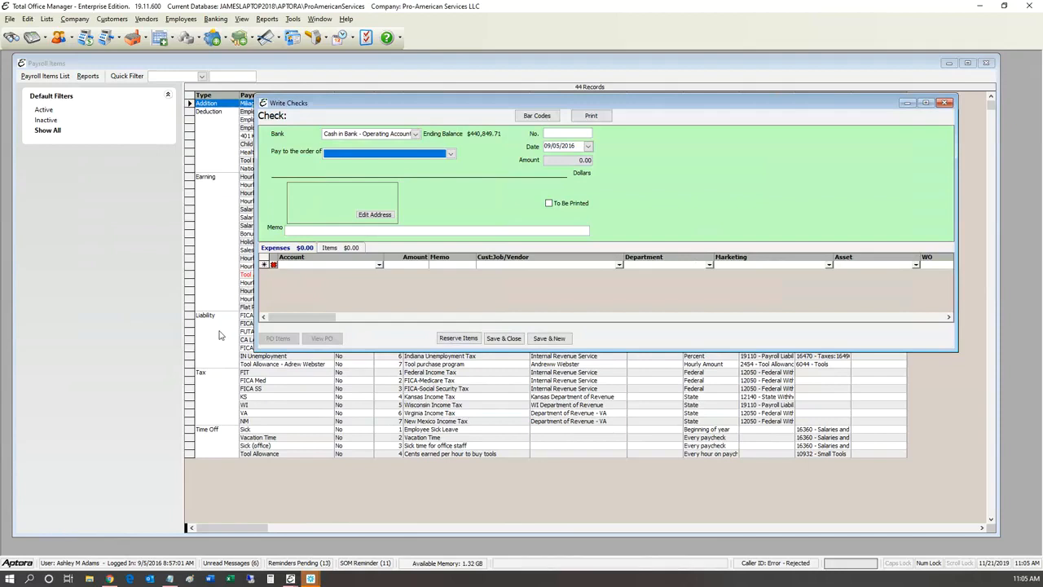
Step: Browse the expense account list without choosing, then scroll the expense grid right
key("Tab")
type("swpo")
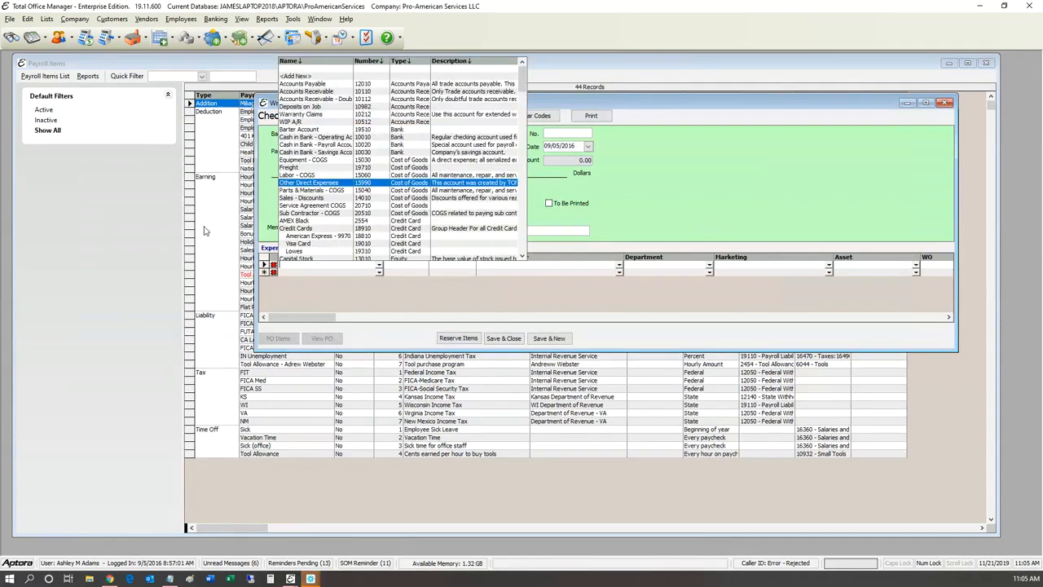
type("s")
left_click(397, 344)
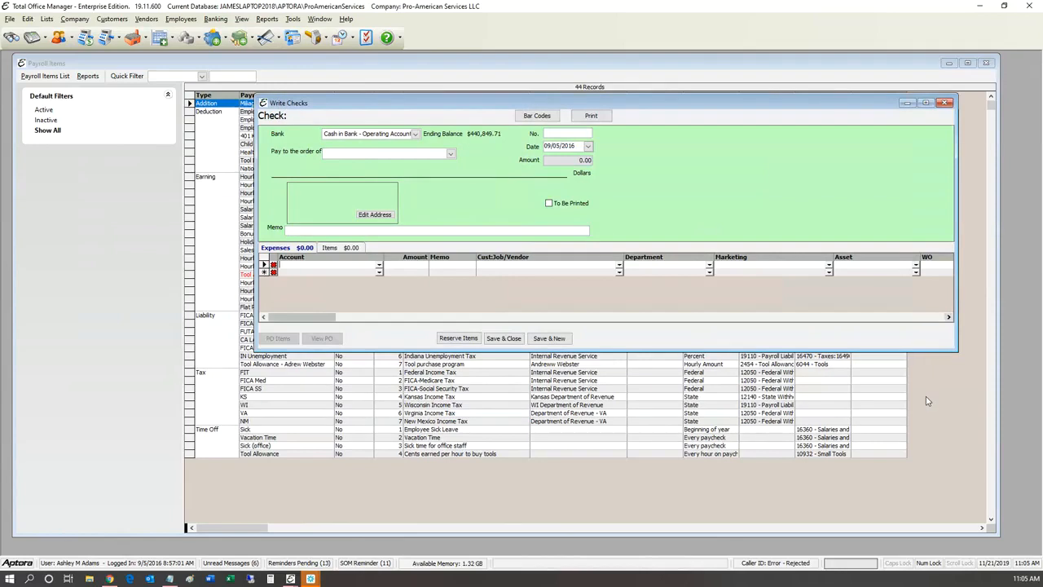
scroll(926, 398, "right", 4)
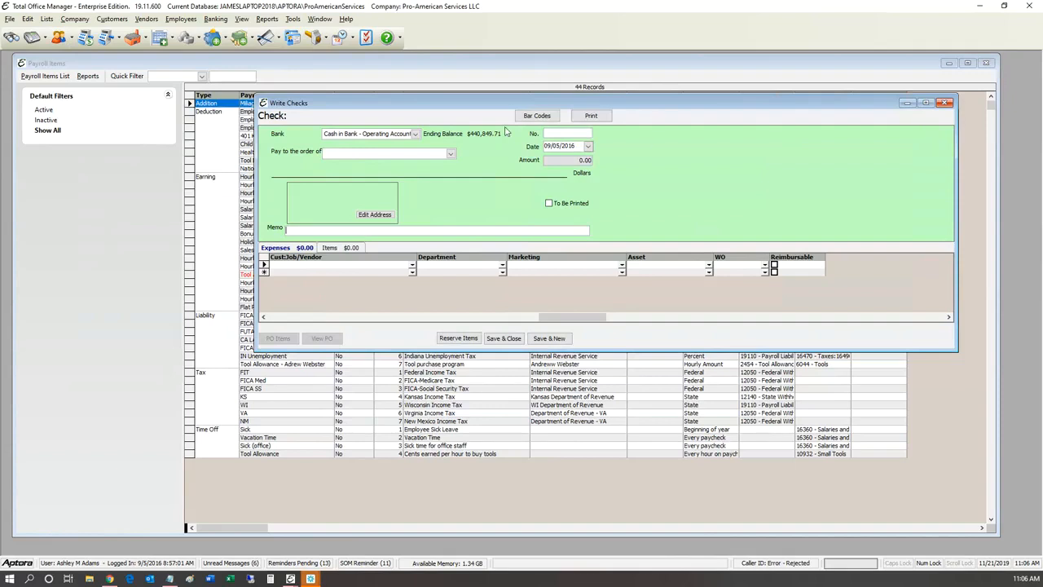
Step: Discard the unrecorded check, then close the Miliage Addition Types settings
left_click_drag(504, 103, 470, 151)
left_click(910, 151)
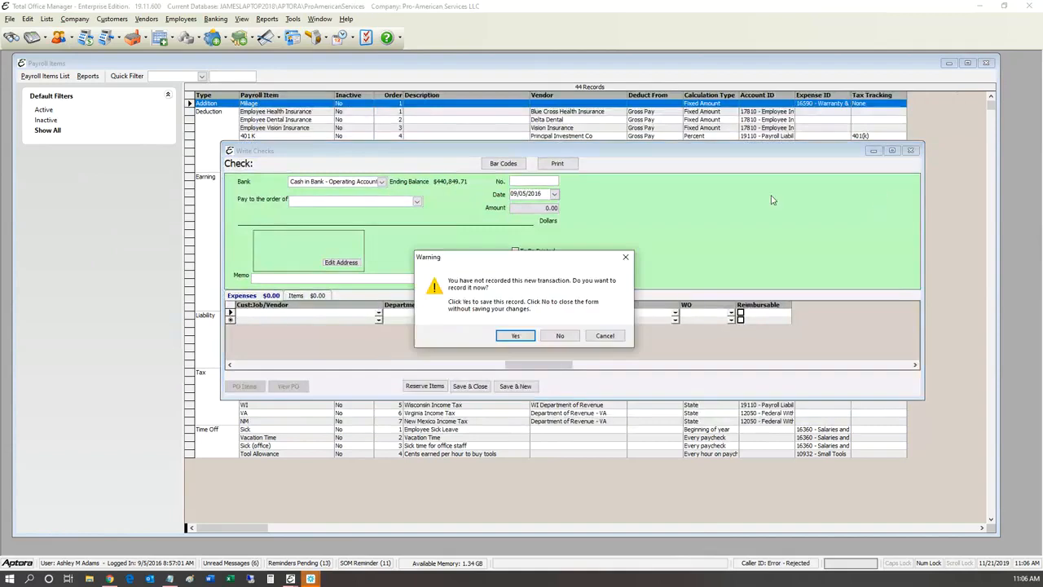
key("Tab")
key("Return")
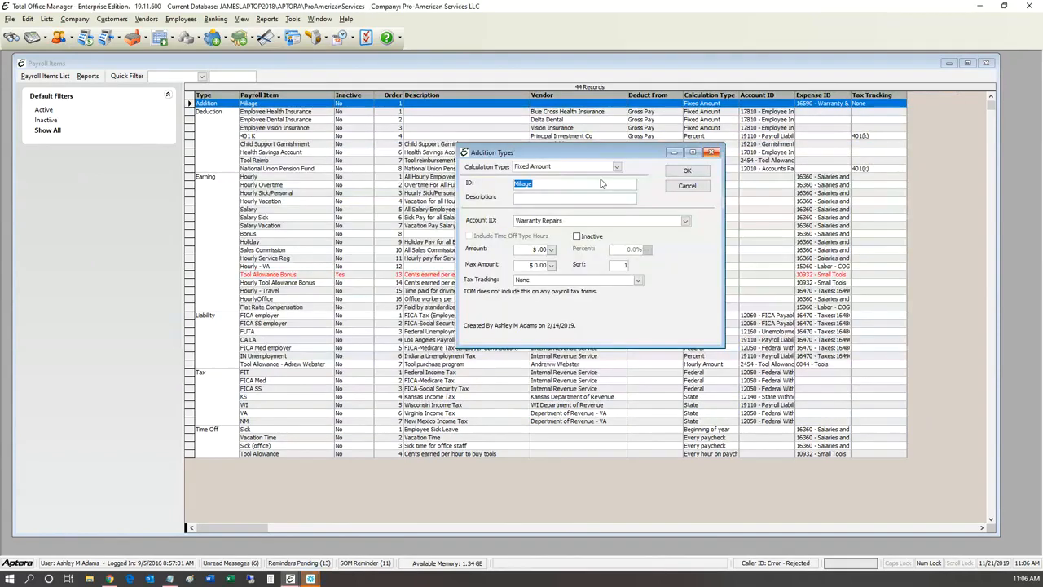
key("Escape")
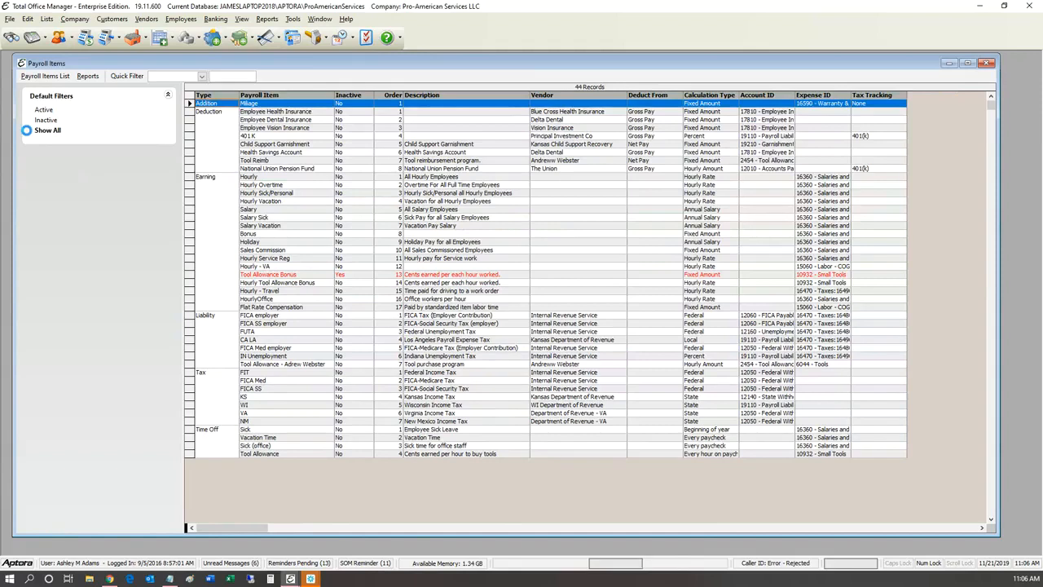
double_click(259, 103)
left_click_drag(192, 118, 380, 260)
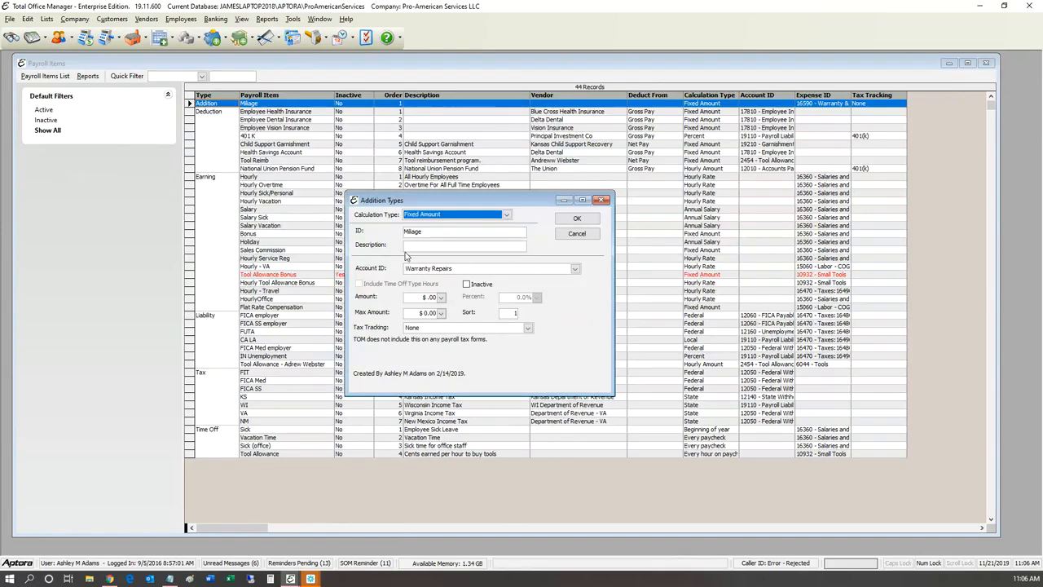
left_click_drag(406, 200, 382, 226)
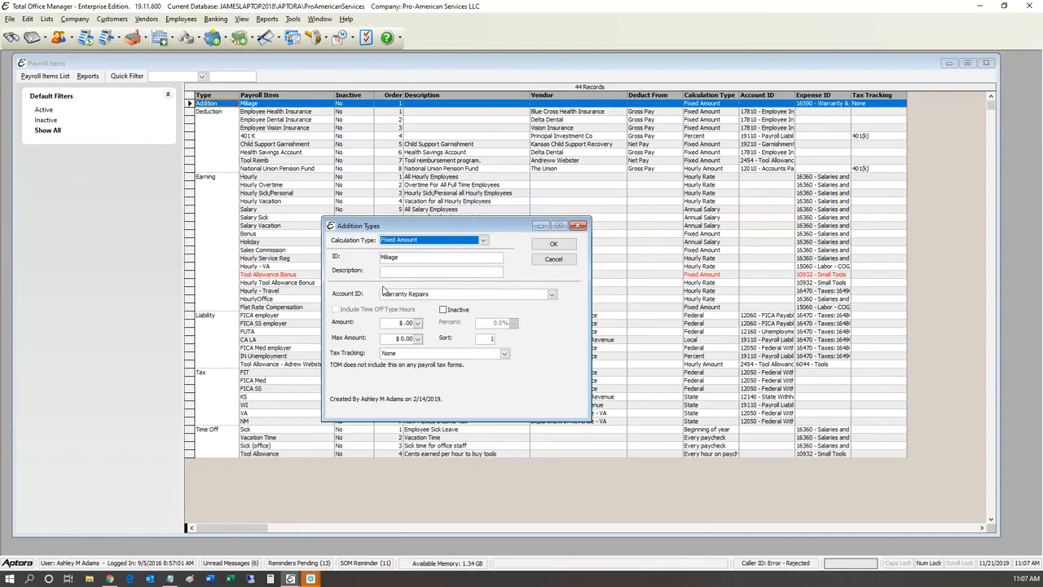
left_click_drag(381, 225, 348, 174)
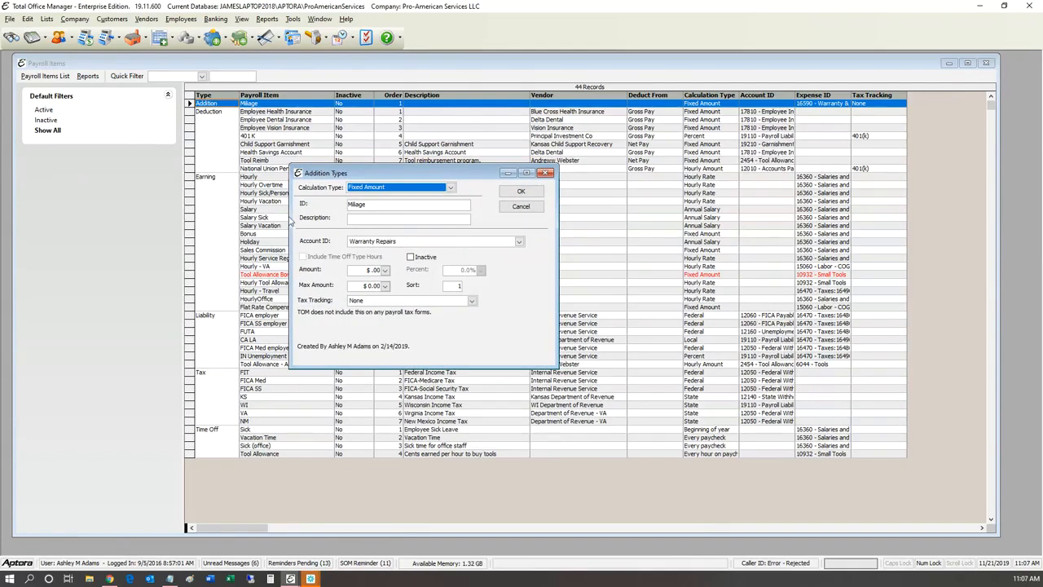
left_click_drag(321, 173, 330, 246)
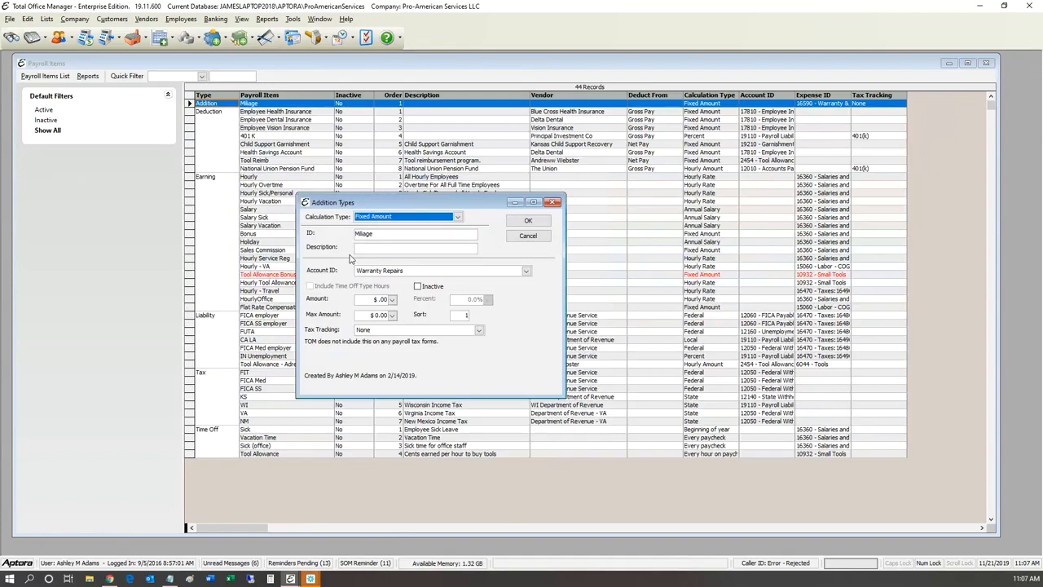
mouse_move(351, 259)
left_mouse_down()
mouse_move(336, 218)
mouse_move(341, 254)
left_mouse_up()
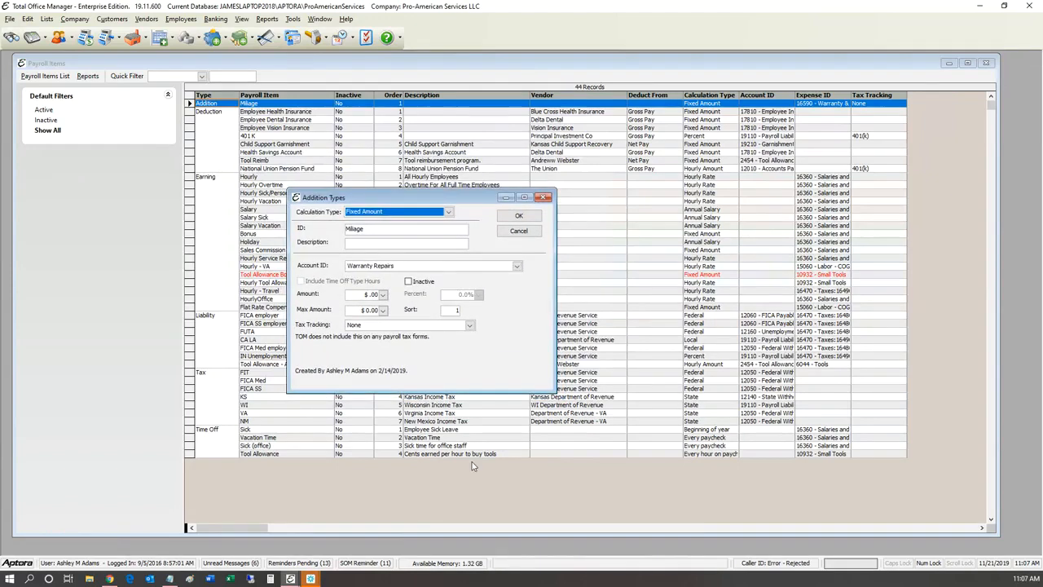
left_click(397, 295)
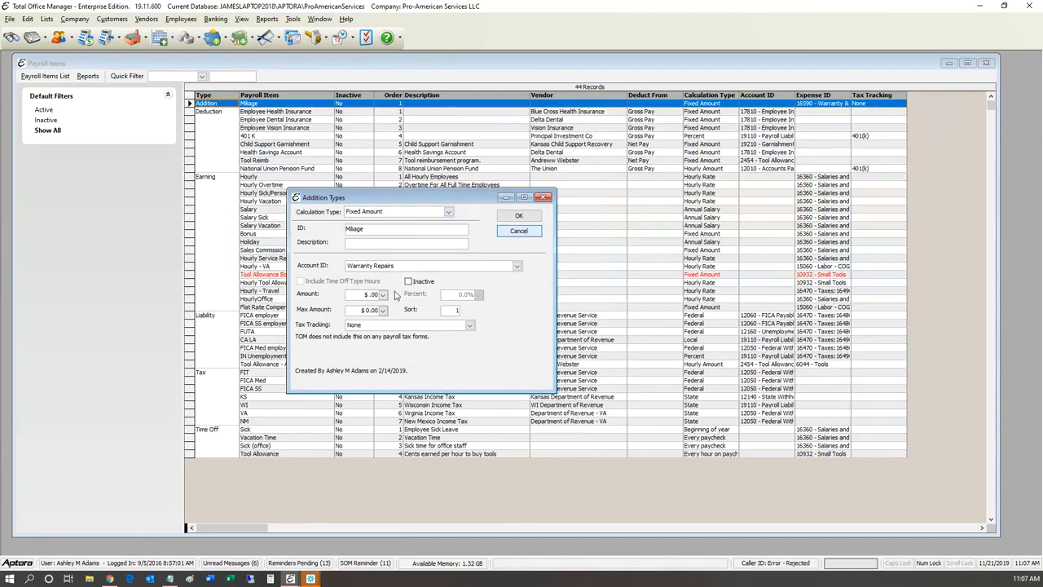
key("Escape")
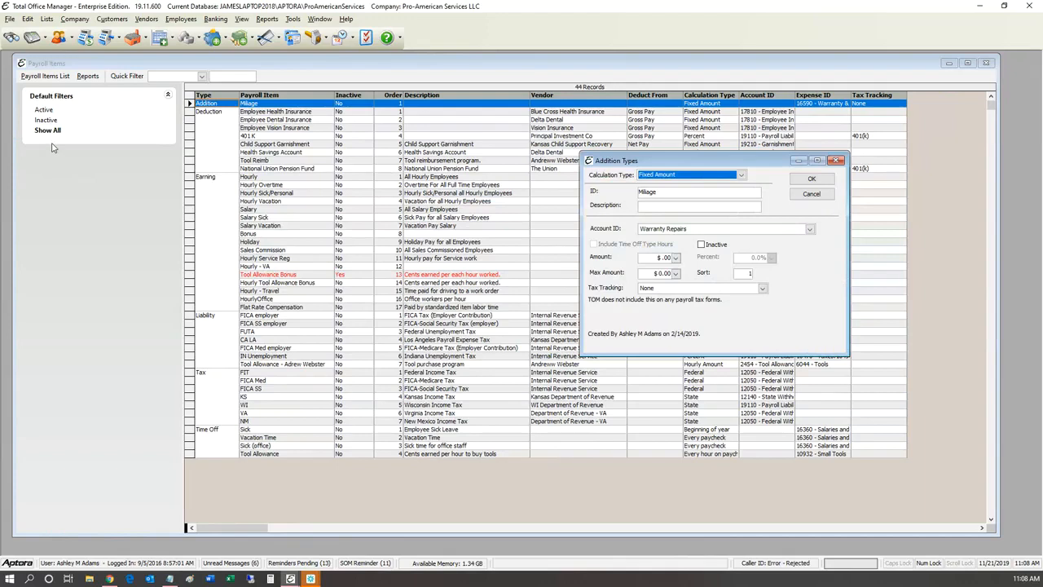
key("Escape")
key("Down")
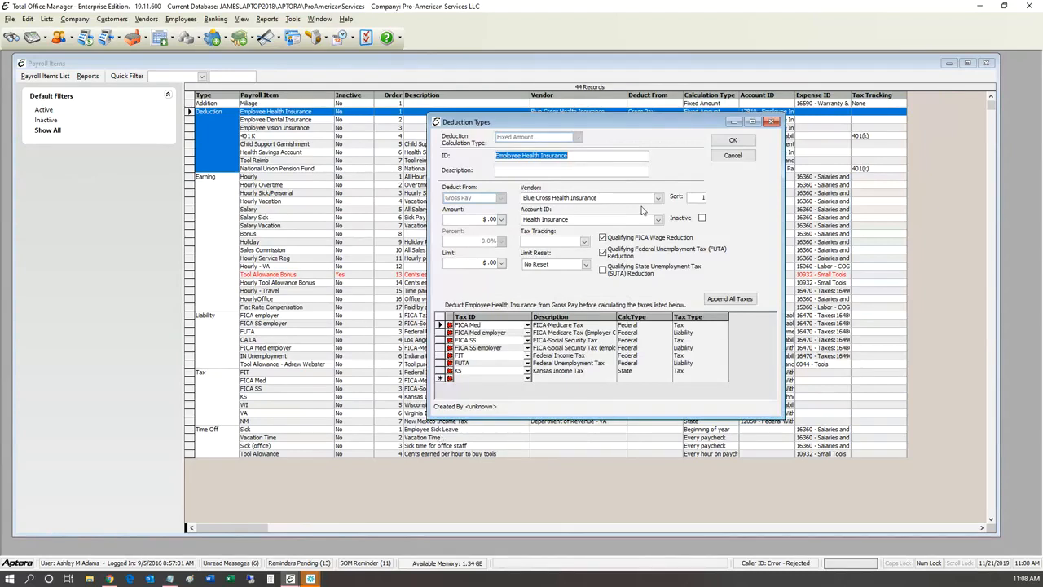
left_click(735, 156)
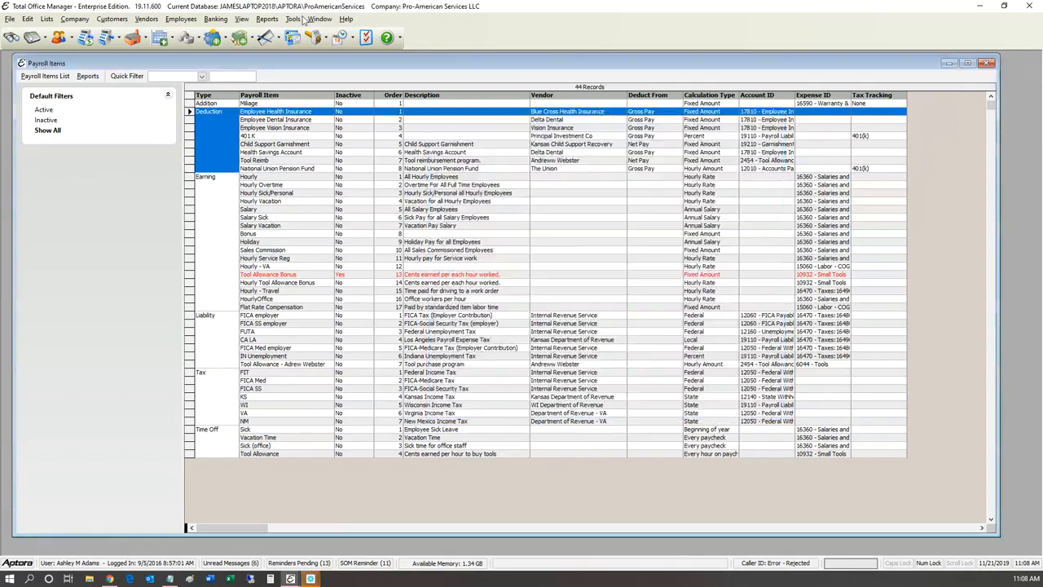
left_click(310, 18)
left_click(347, 130)
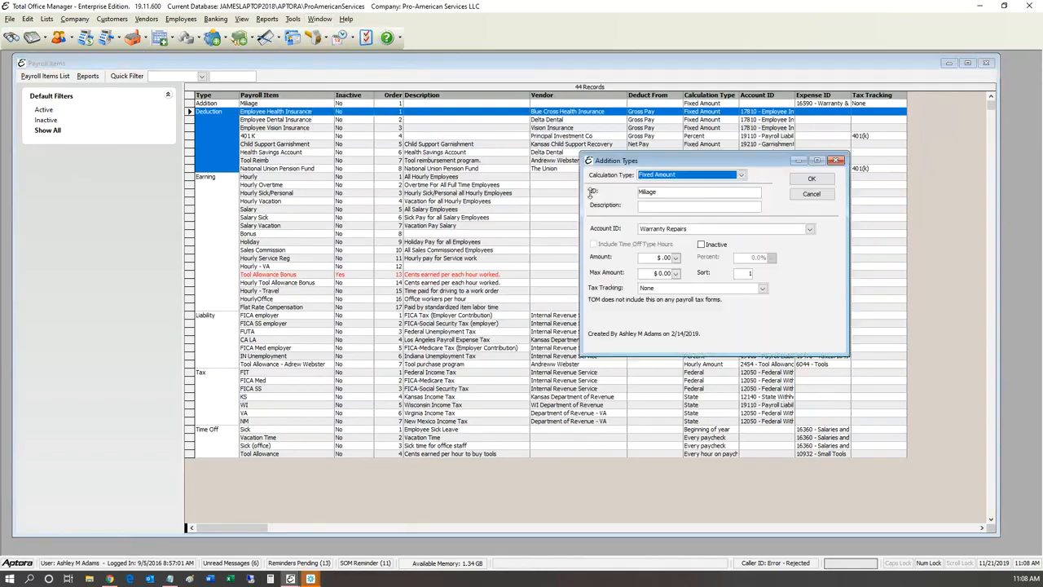
left_click_drag(585, 203, 295, 250)
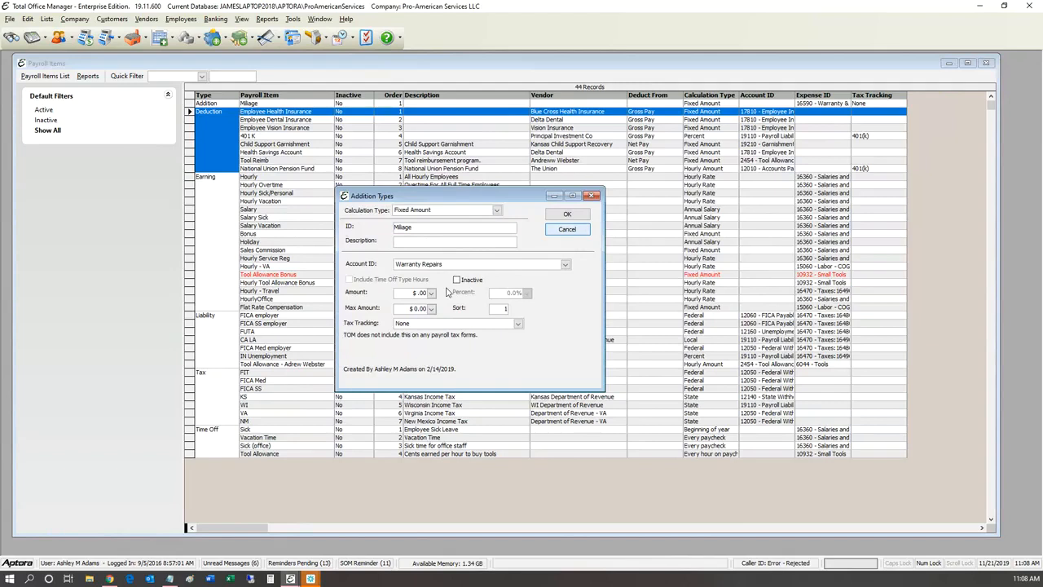
key("Escape")
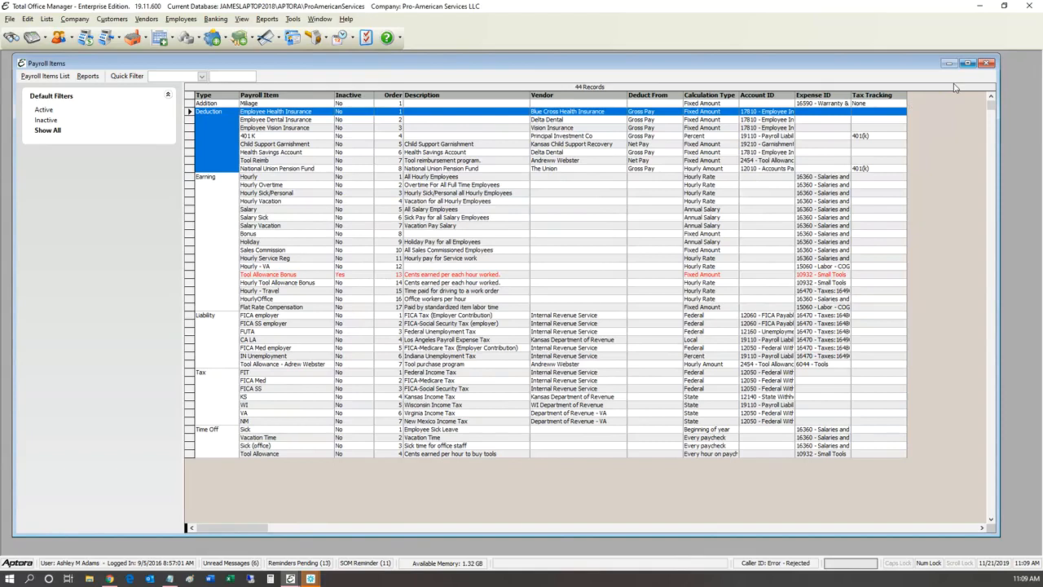
Step: Close Payroll Items and open the Employee Types List from the Employees menu
left_click(986, 62)
left_click(181, 19)
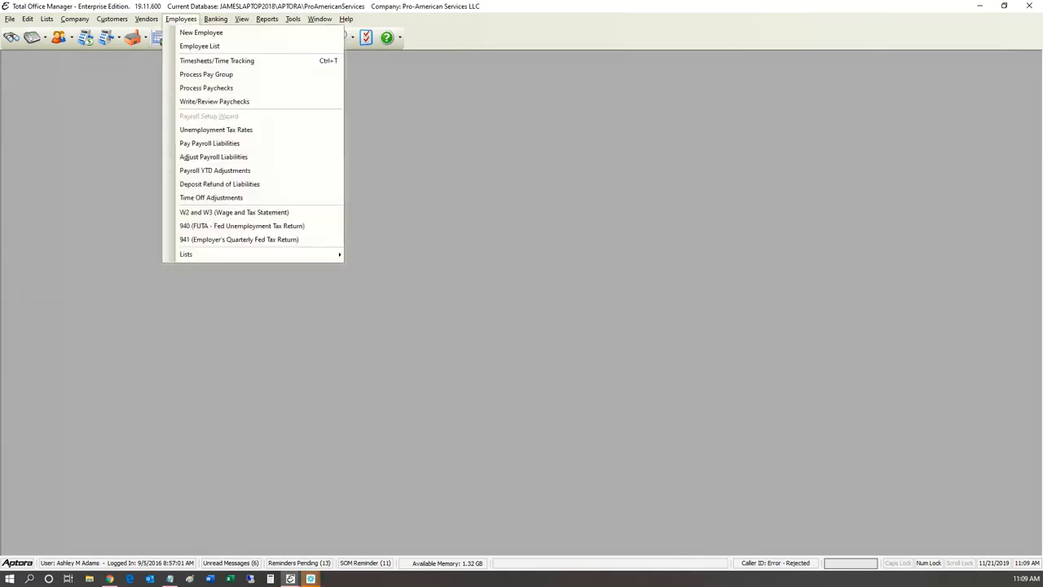
key("Right")
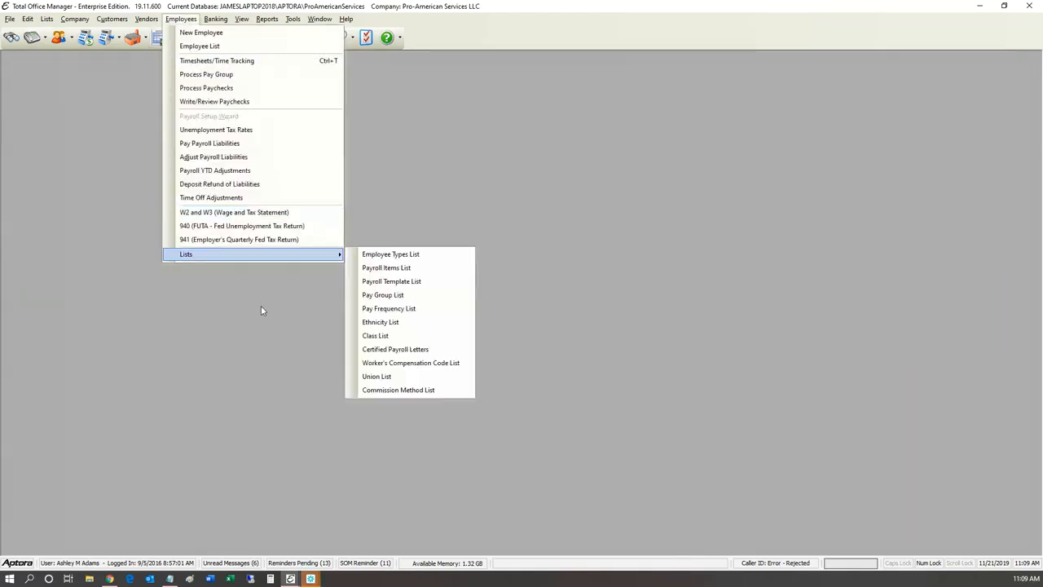
key("Down")
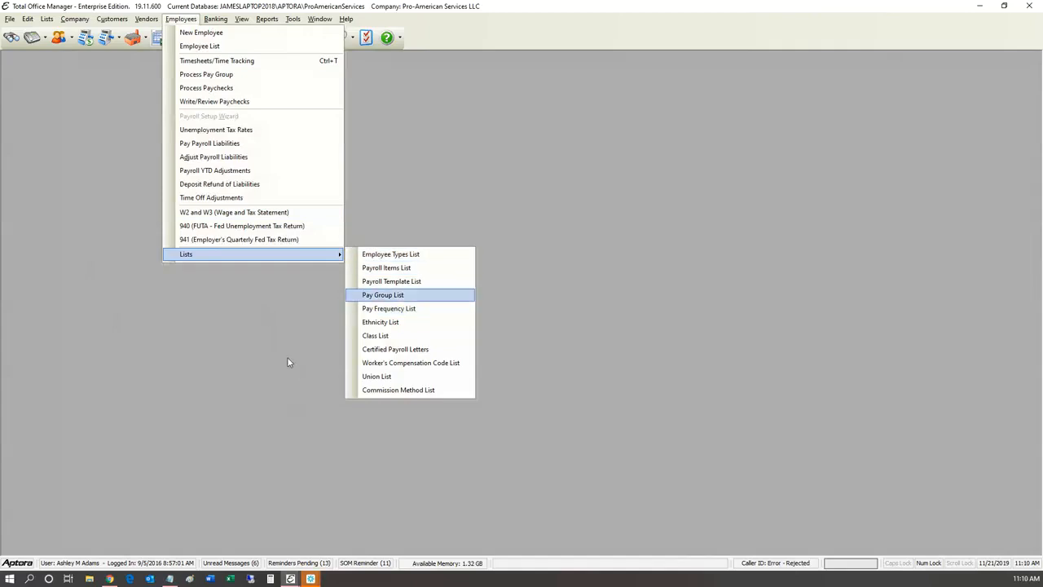
key("Up")
key("Up")
key("Up")
key("Return")
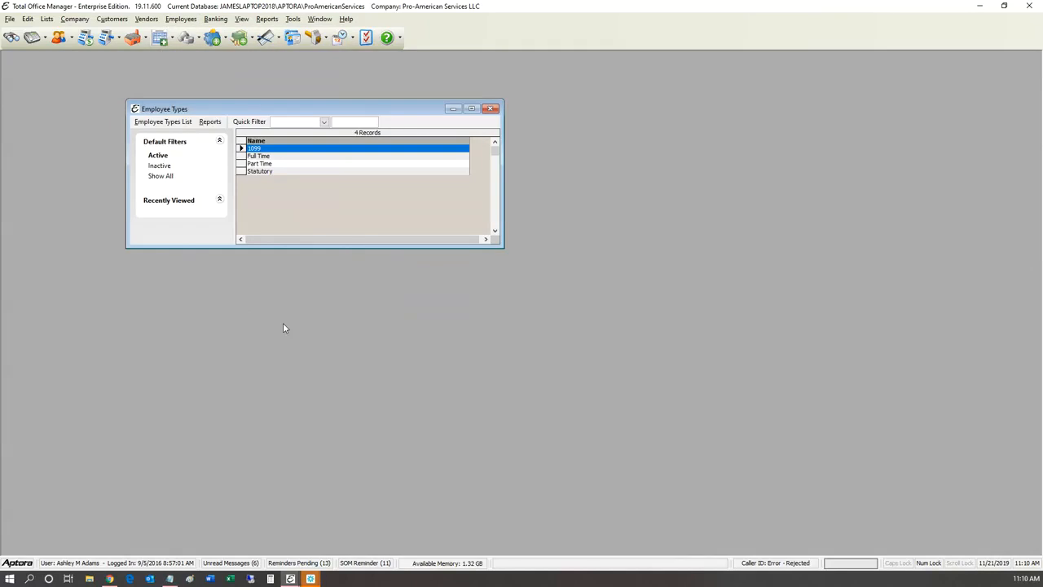
left_click_drag(212, 111, 329, 132)
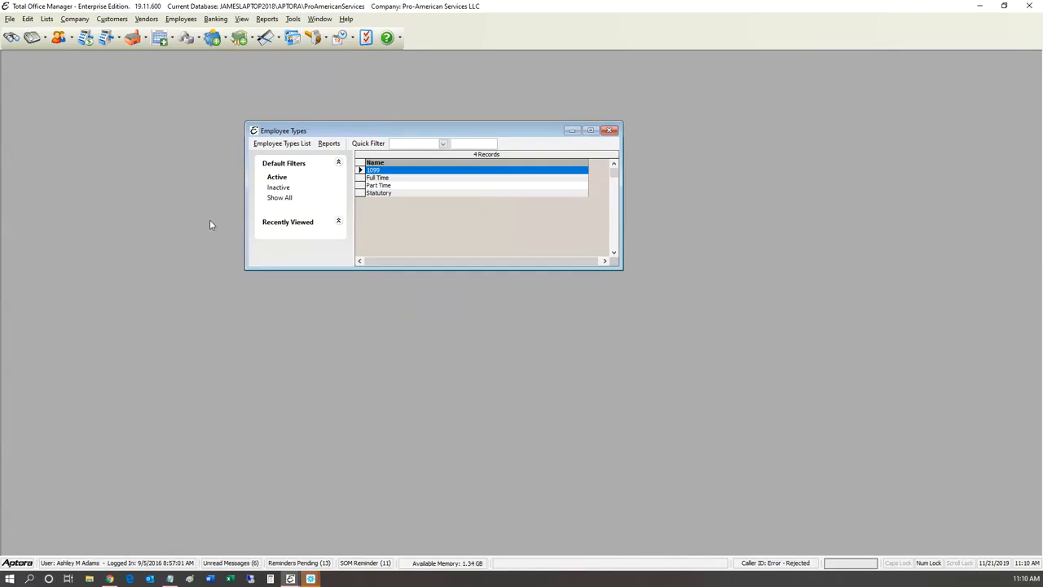
Step: Add a new employee type named 'Seasonal' and close the Employee Types window
key("Down")
key("Down")
key("Down")
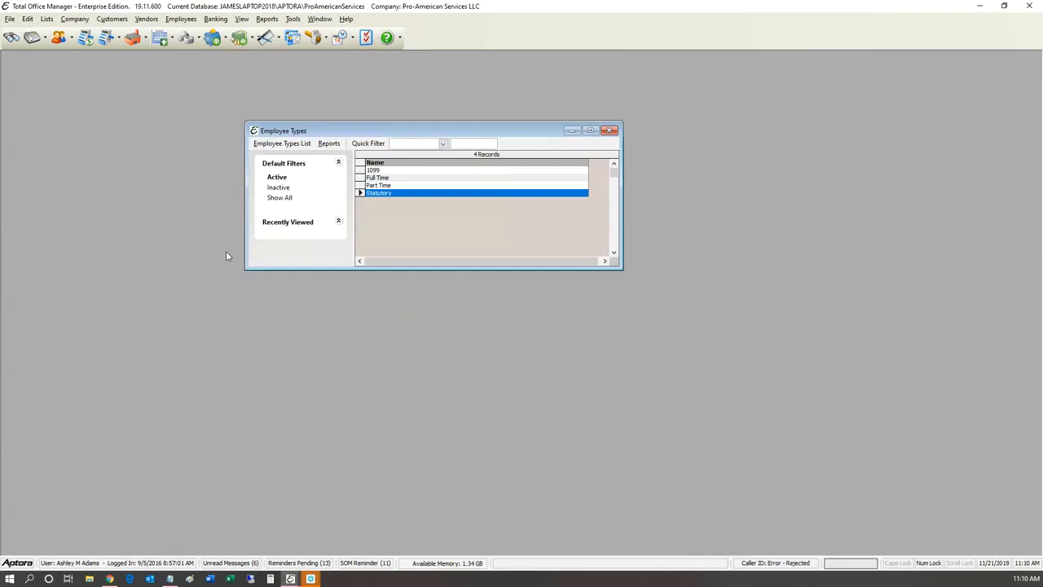
key("shift+F10")
key("Return")
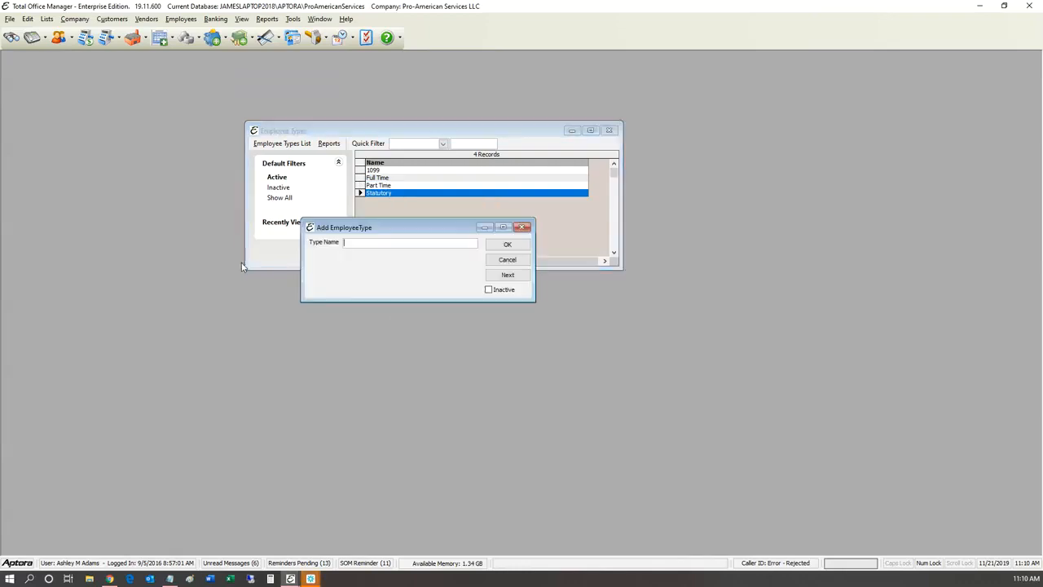
type("Seasonal")
key("Return")
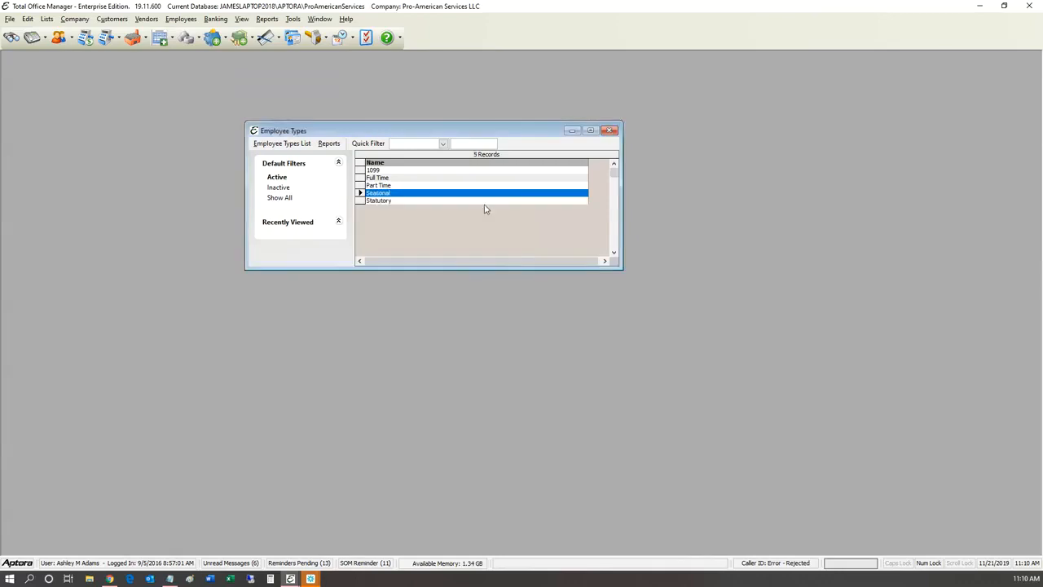
left_click(609, 130)
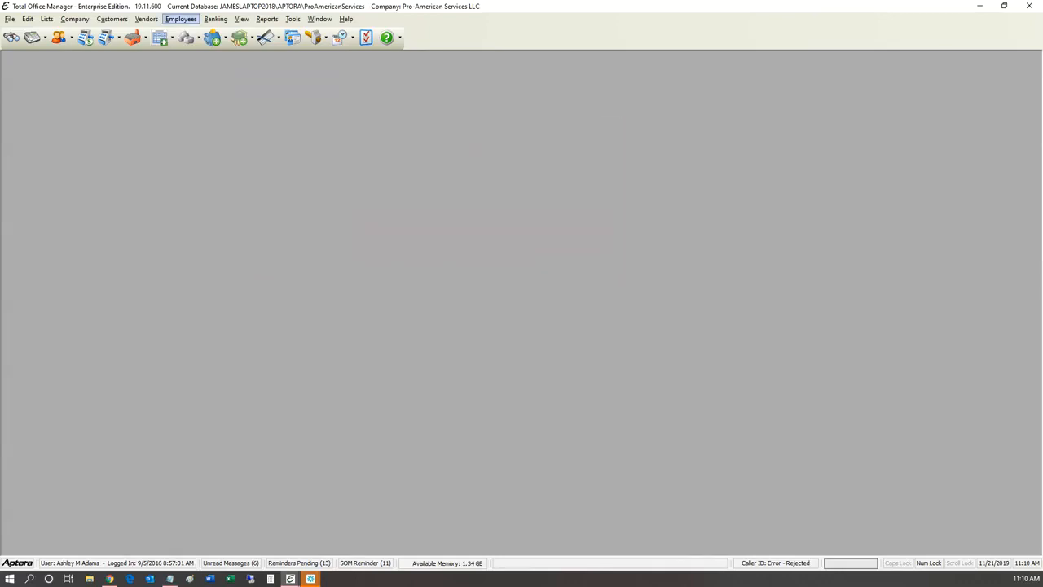
Step: Open the Payroll Template List showing the Hourly and Salary templates
left_click(181, 18)
mouse_move(187, 254)
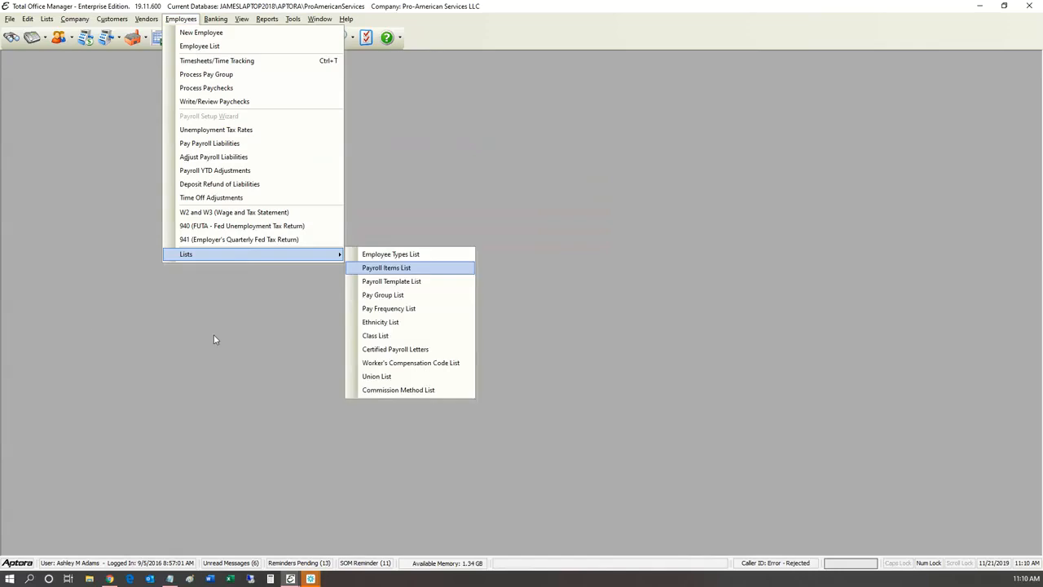
key("Down")
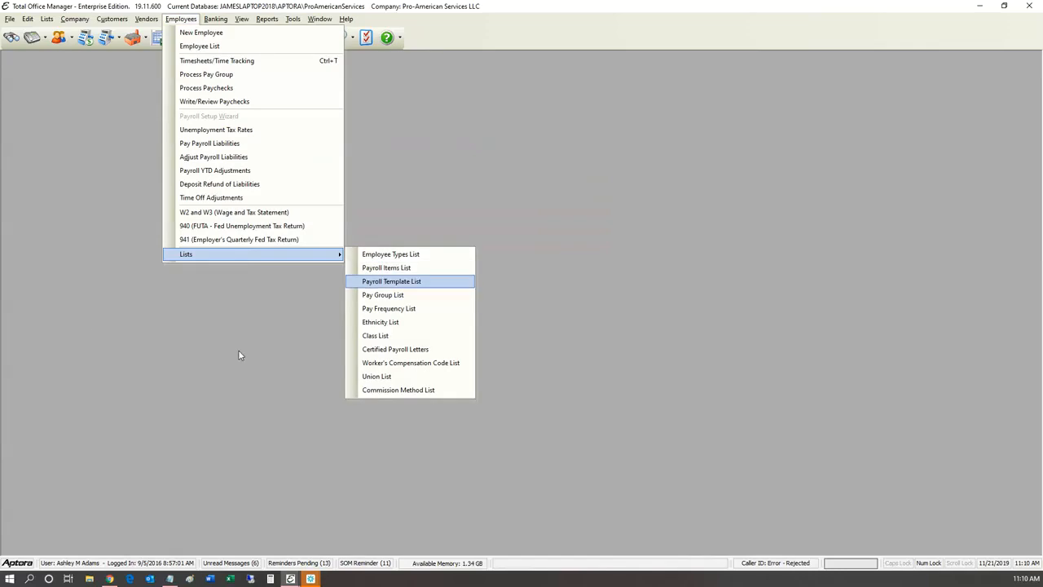
key("Return")
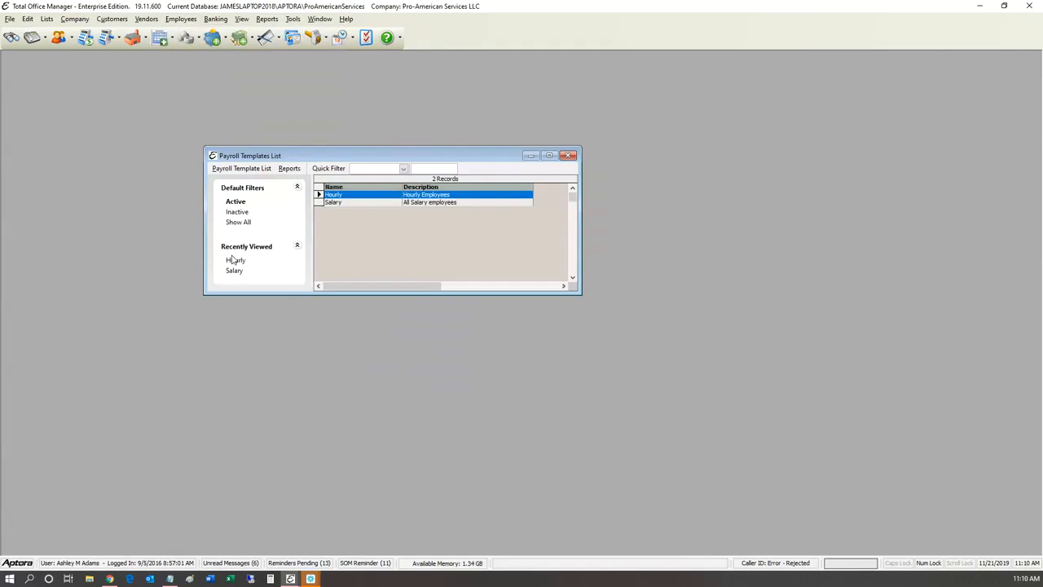
Step: Start a new payroll template, then discard it and close the templates list
right_click(396, 202)
left_click(420, 211)
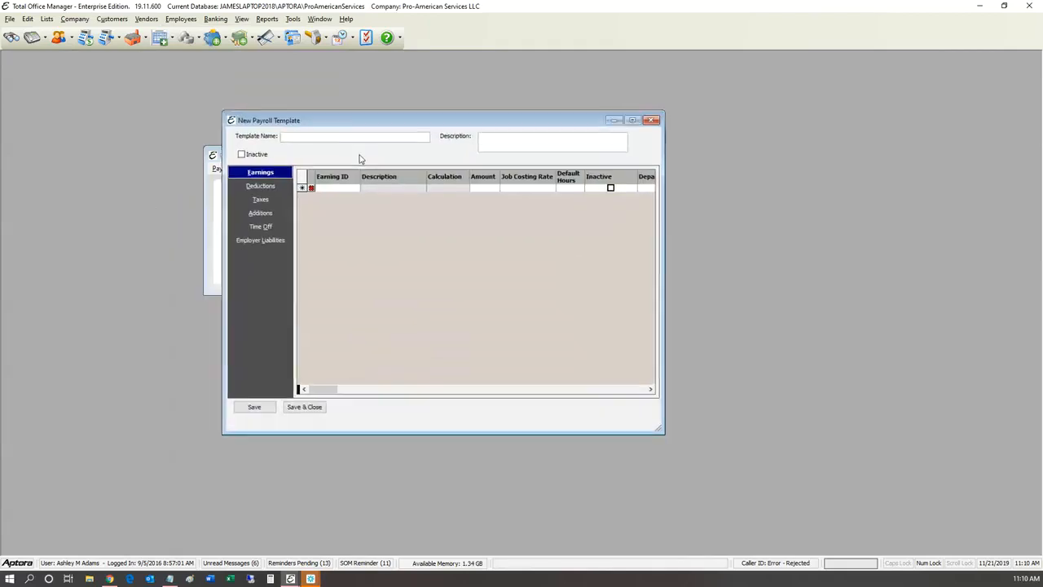
left_click(560, 153)
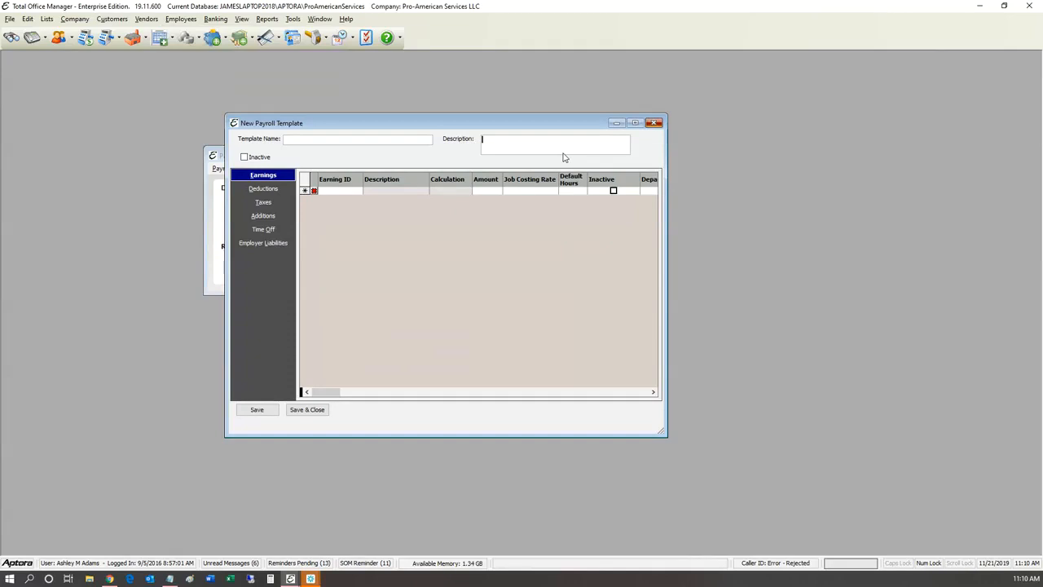
key("Escape")
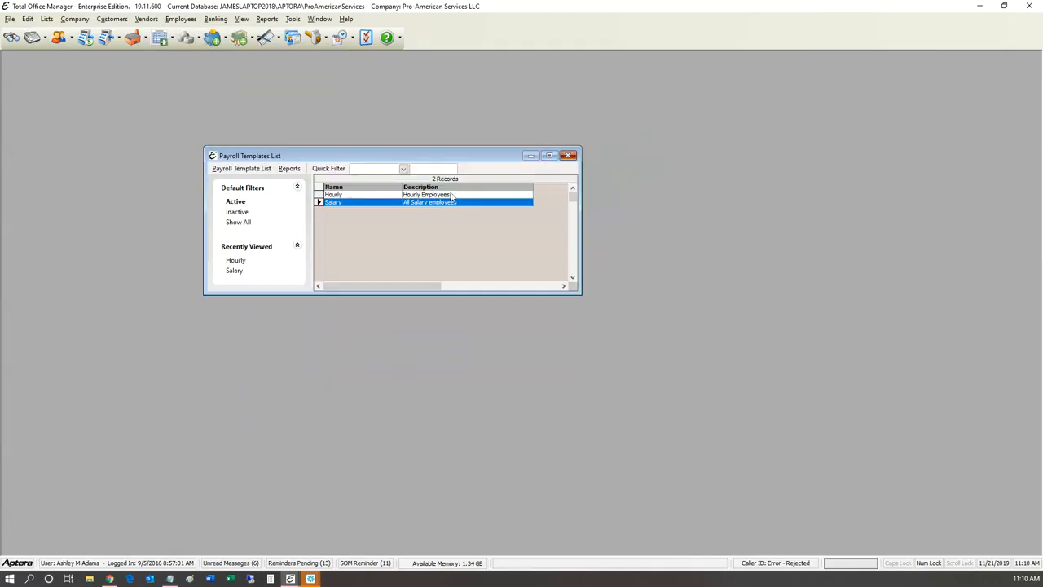
key("Escape")
left_click(180, 19)
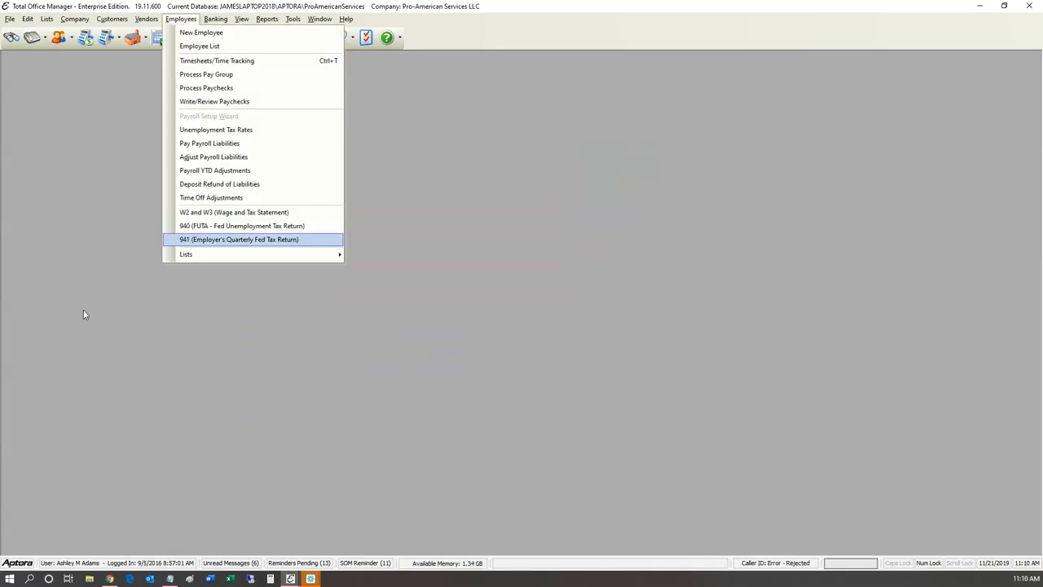
Step: Open the Pay Group List and review the Hourly, Salary, Sales and Sales Commissions groups
mouse_move(227, 255)
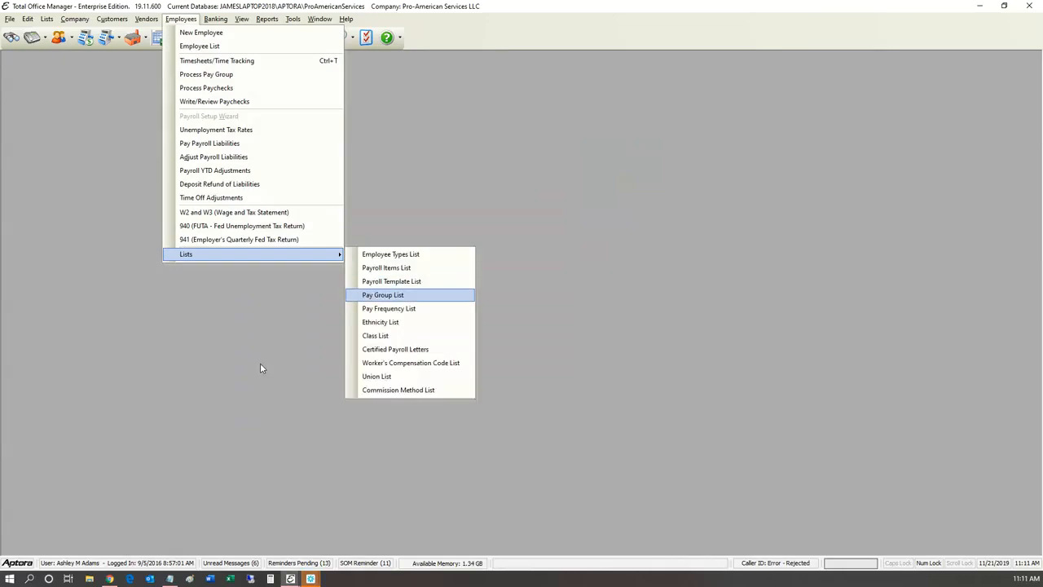
left_click(383, 295)
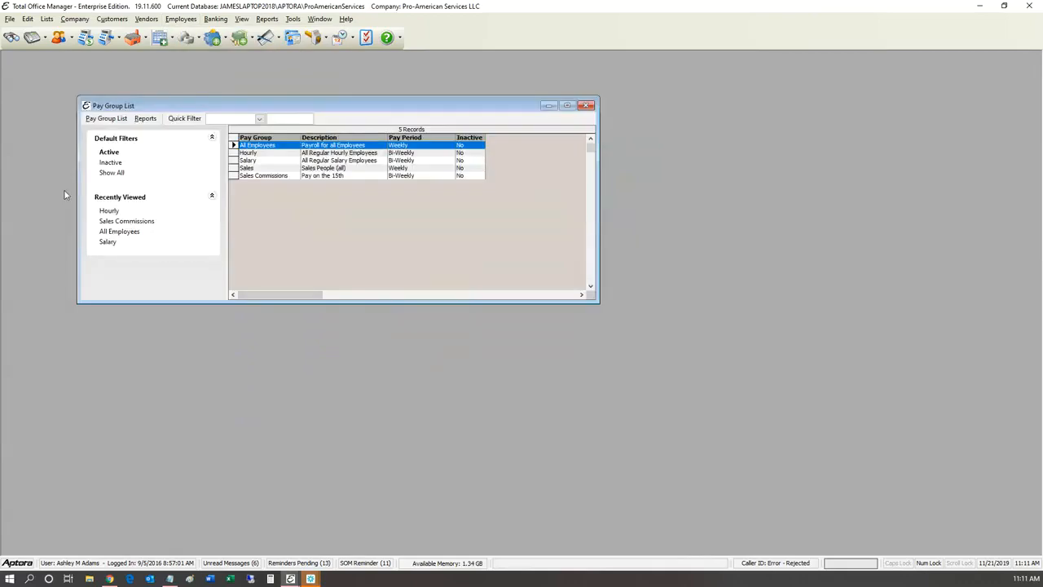
key("Down")
key("Down")
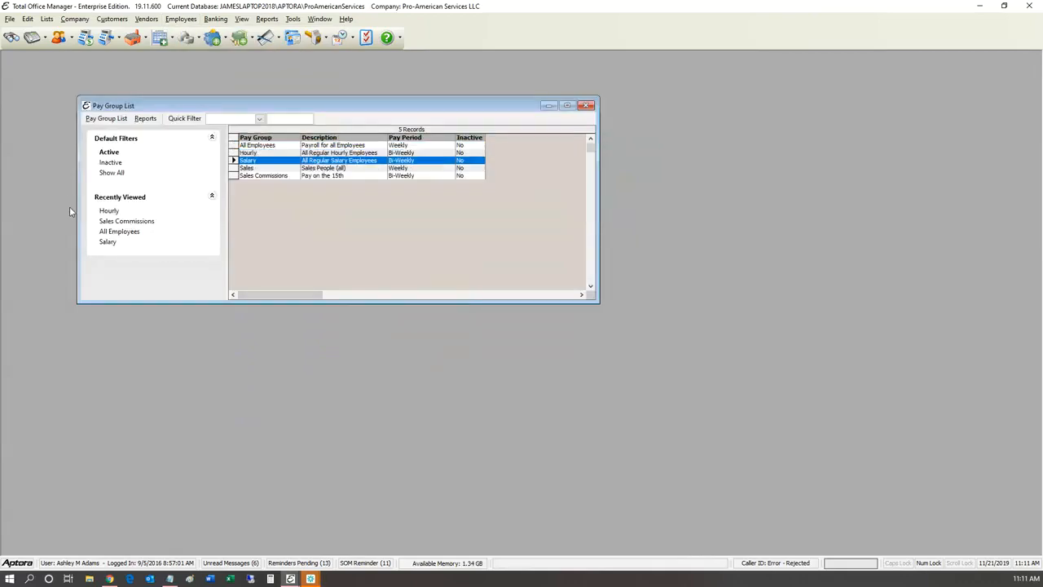
key("Down")
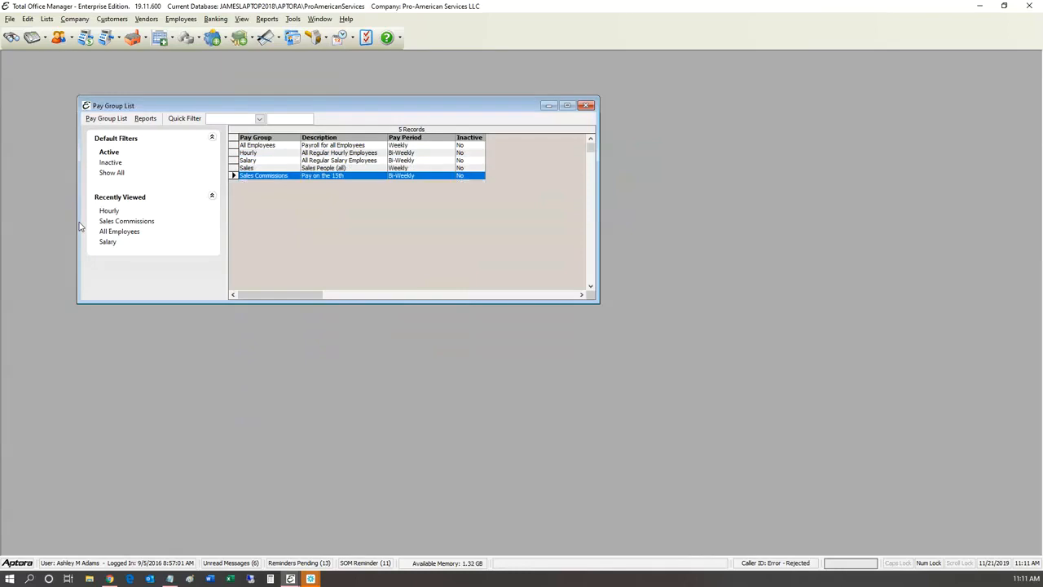
key("Up")
key("Up")
key("Up")
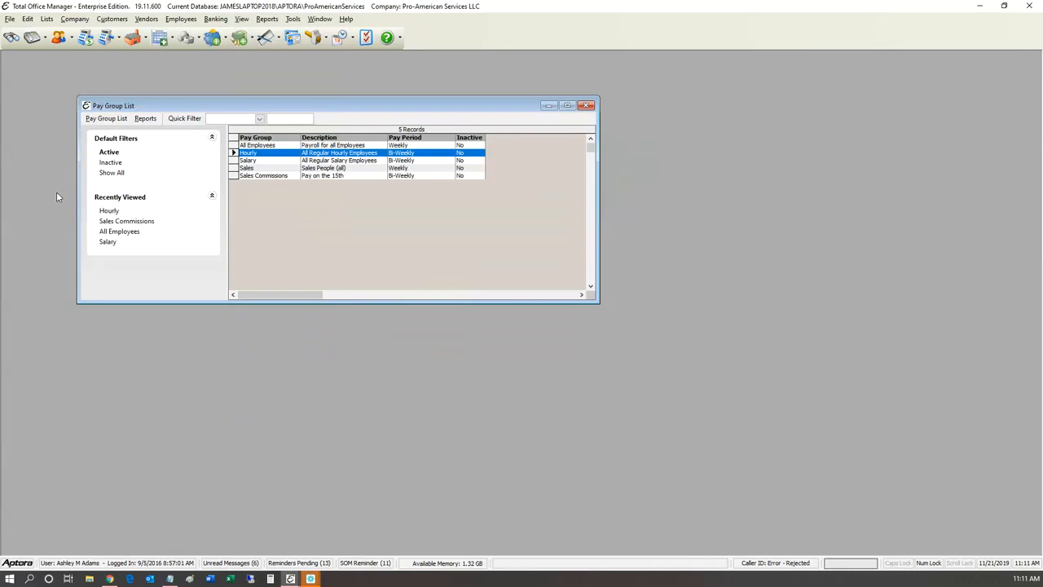
key("Down")
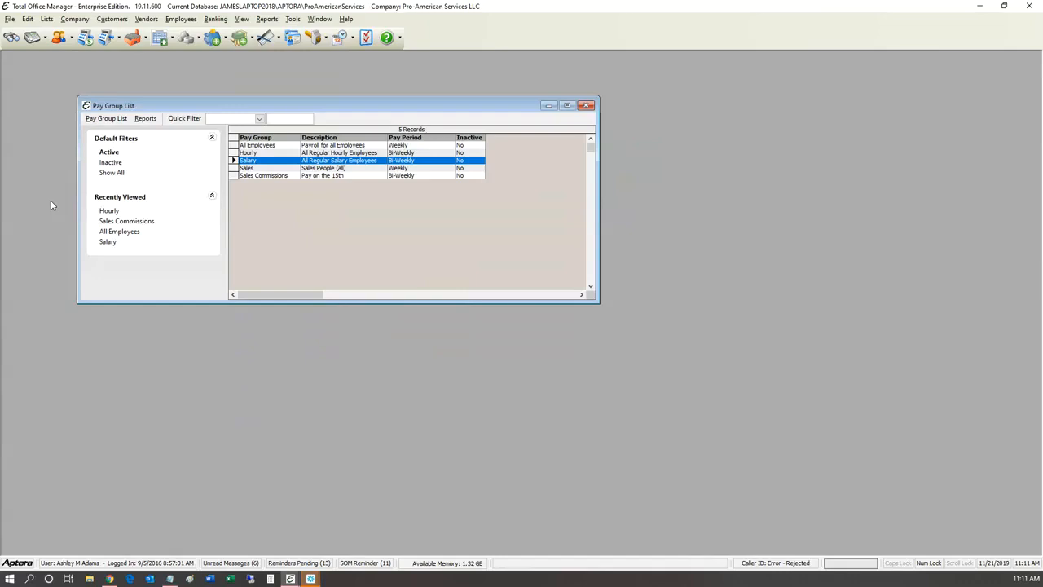
key("Down")
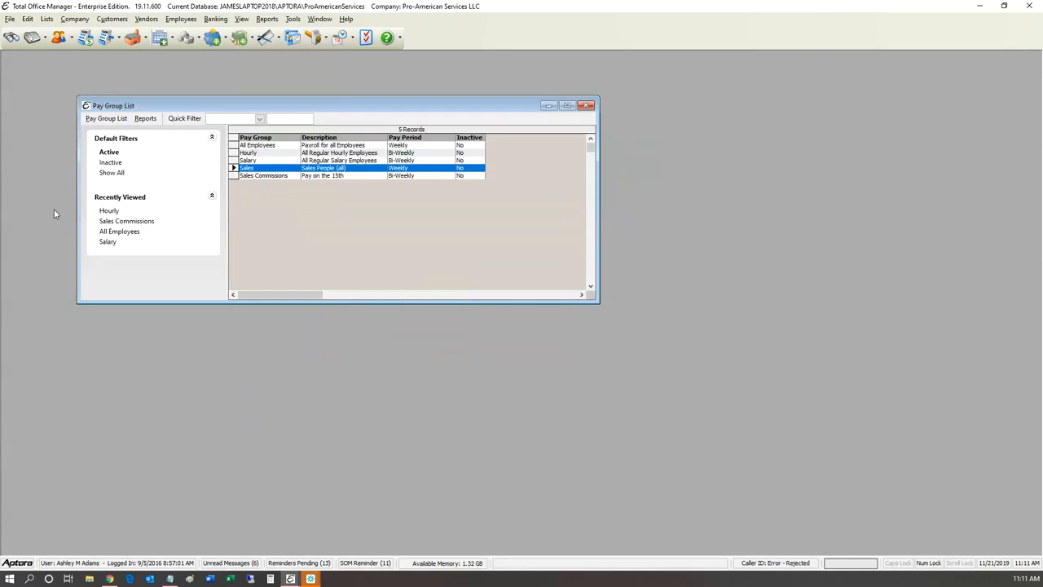
key("Down")
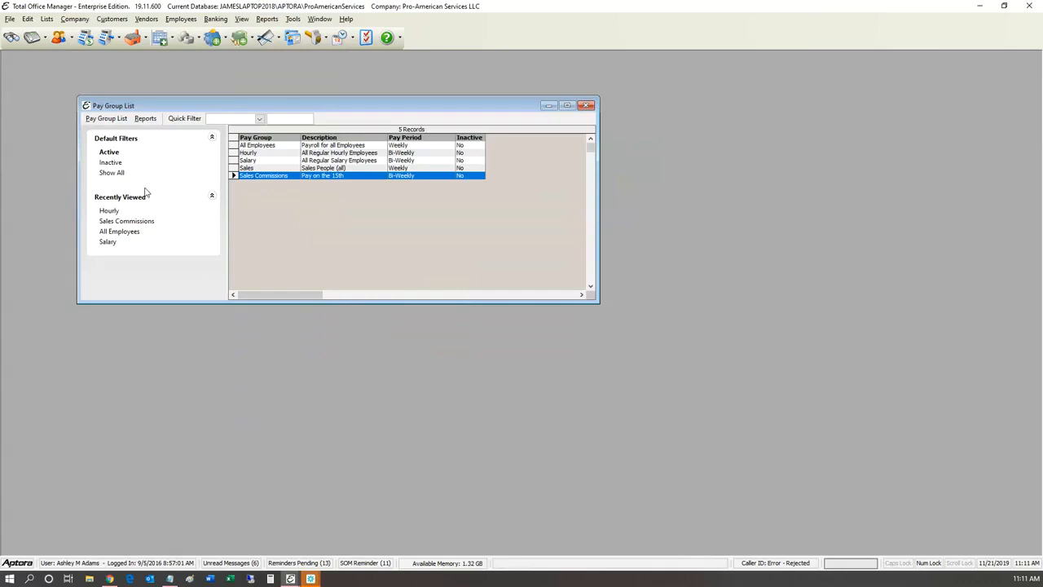
scroll(145, 194, "up", 1)
scroll(154, 210, "down", 2)
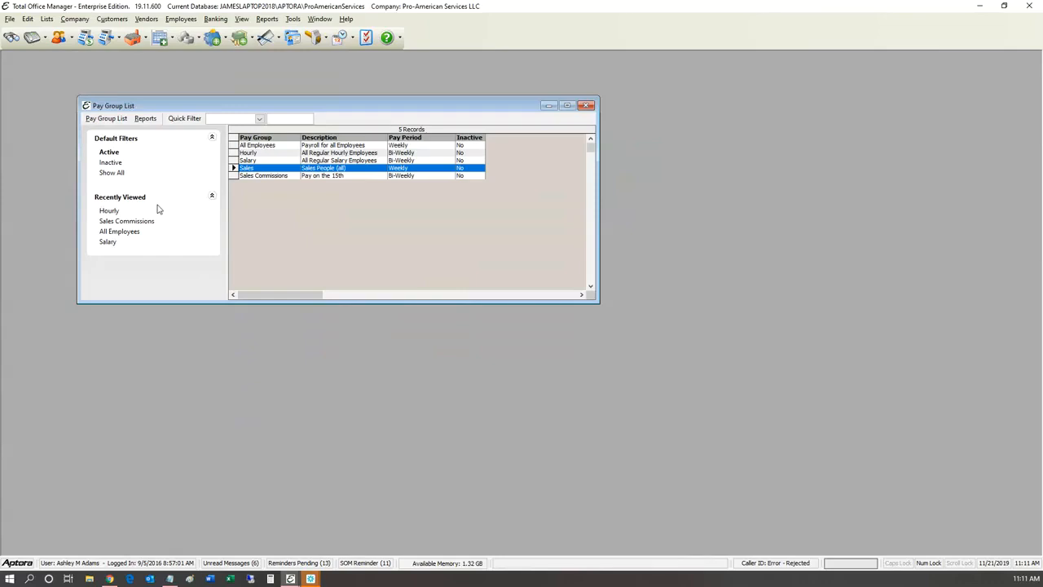
left_click(181, 19)
mouse_move(244, 254)
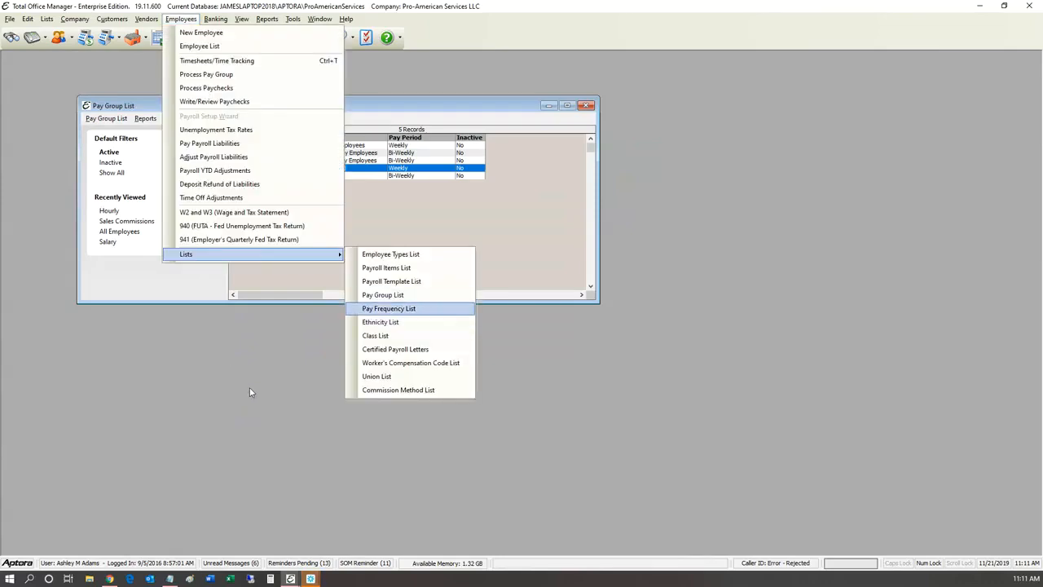
Step: Open the Pay Frequency List showing ten frequencies from Annually (1) to Daily (365)
left_click(388, 309)
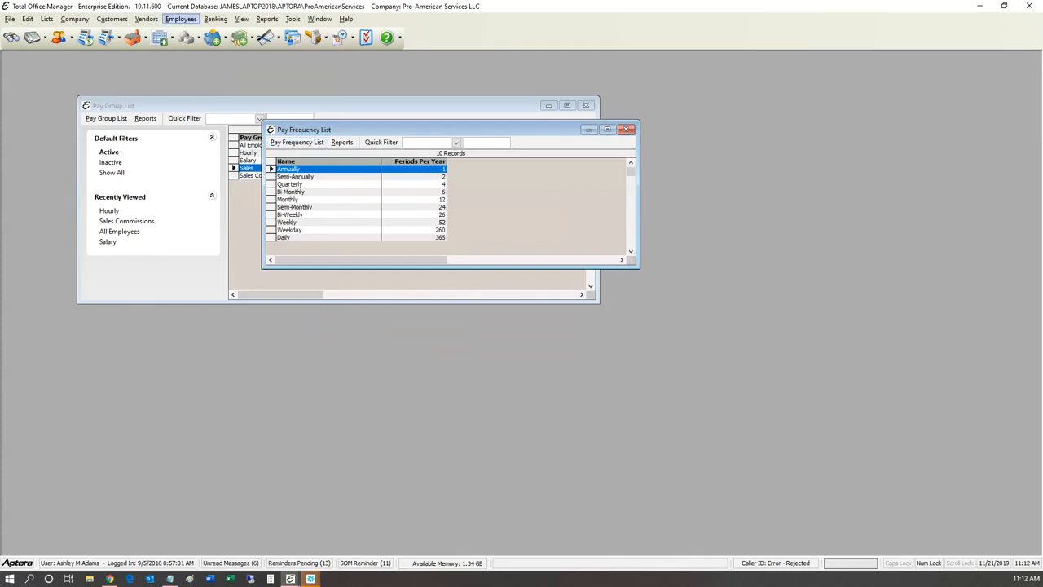
left_click(181, 19)
mouse_move(220, 255)
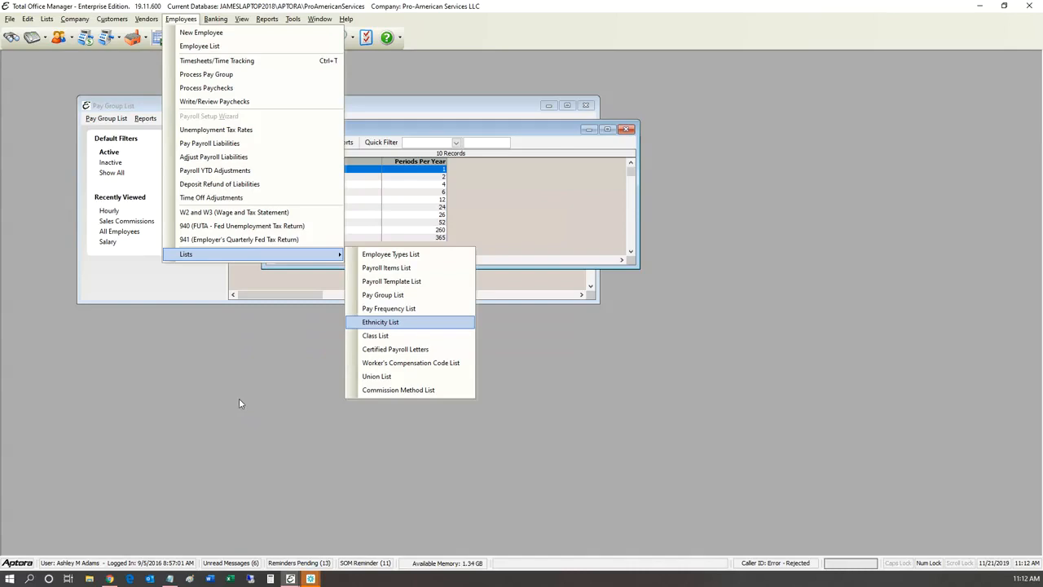
Step: Open Process Pay Group from the Employees menu for the 11/18/2019–11/24/2019 period
left_click(271, 133)
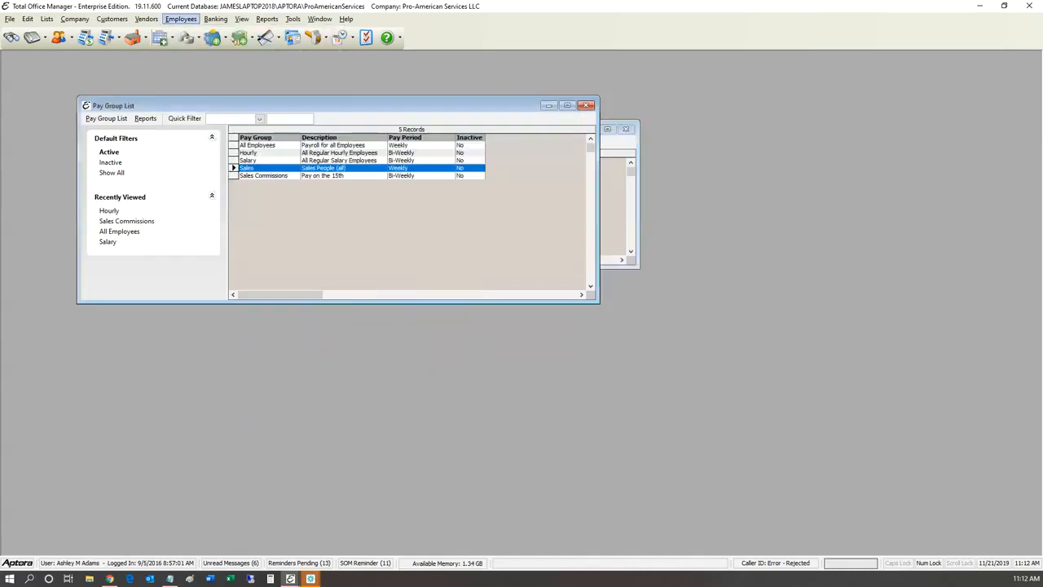
left_click(180, 18)
key("Down")
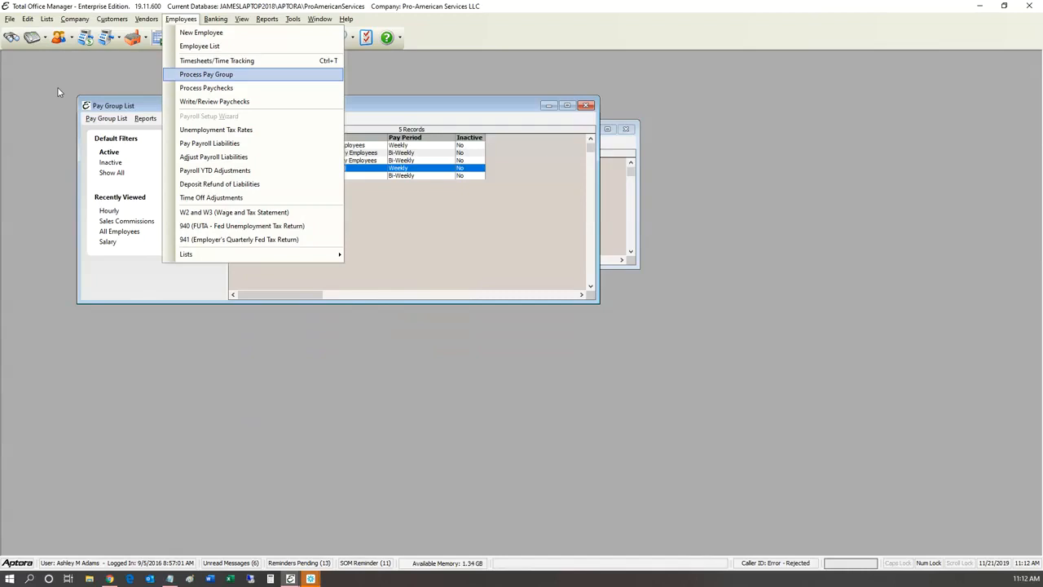
key("Up")
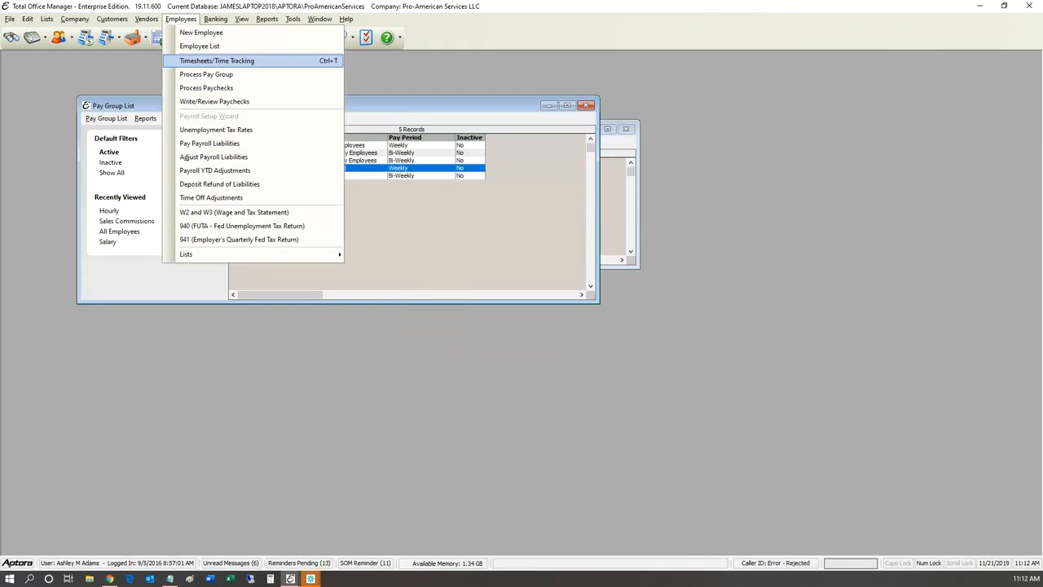
key("Down")
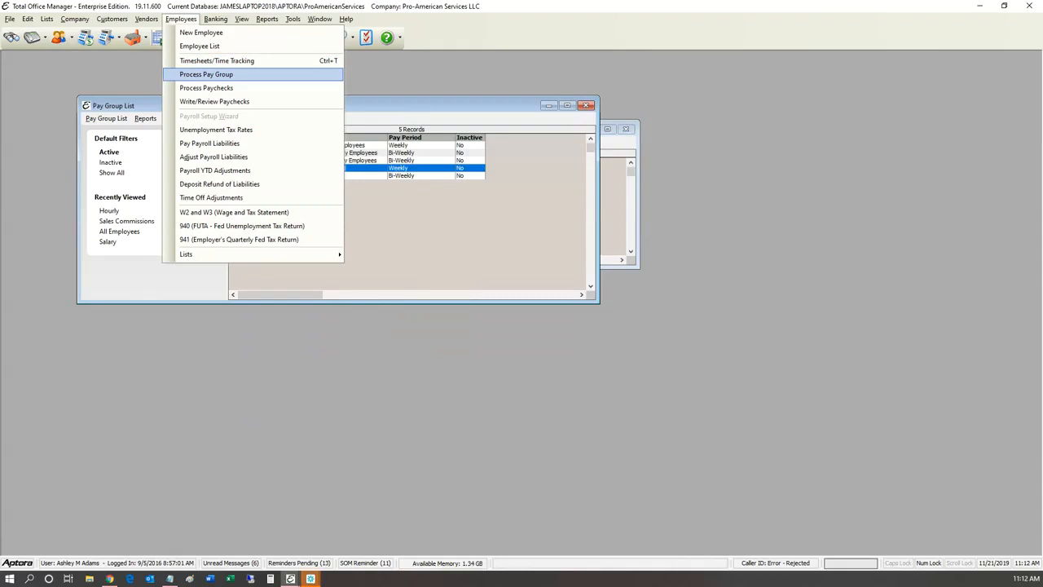
key("Return")
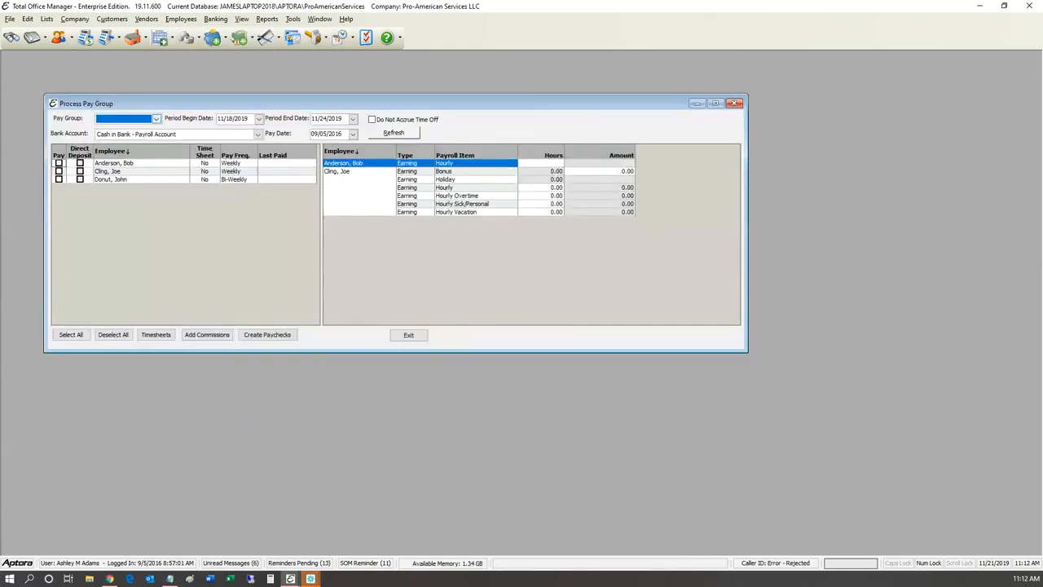
Step: Preview employees for the Hourly, Sales Commissions, Sales and All Employees pay groups
left_click(156, 119)
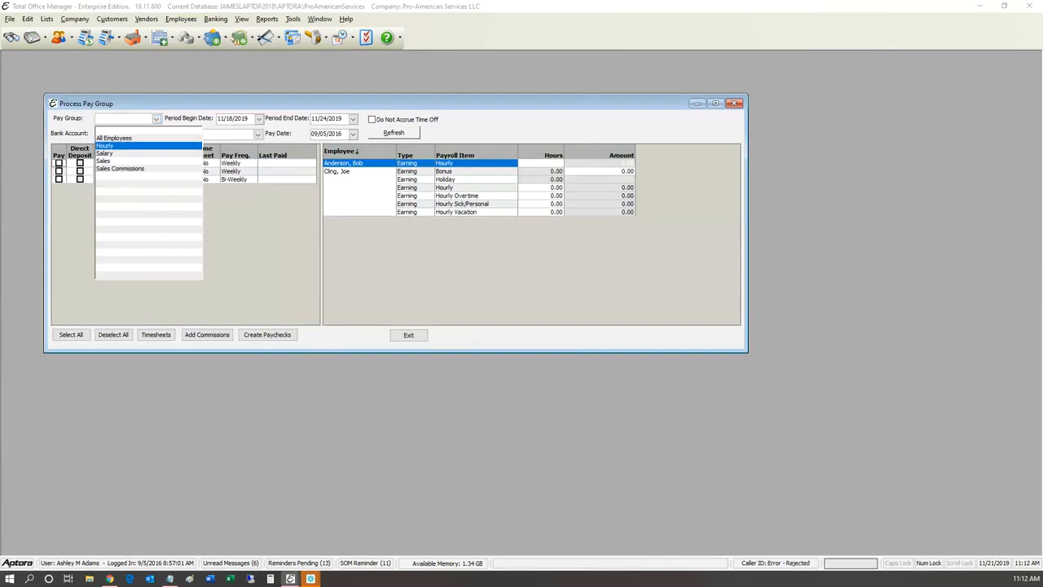
left_click(122, 146)
left_click(156, 119)
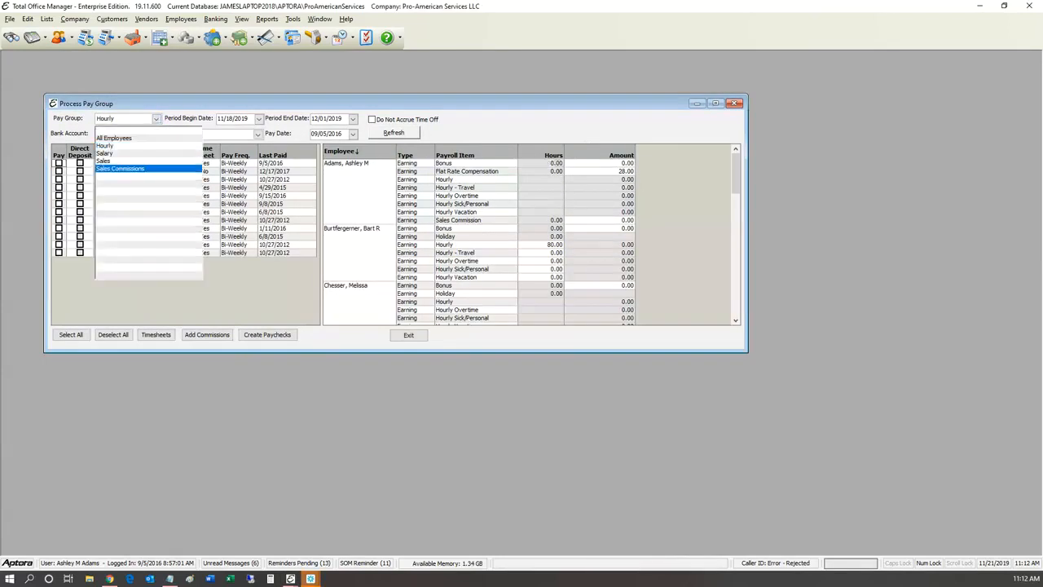
left_click(122, 168)
left_click(156, 119)
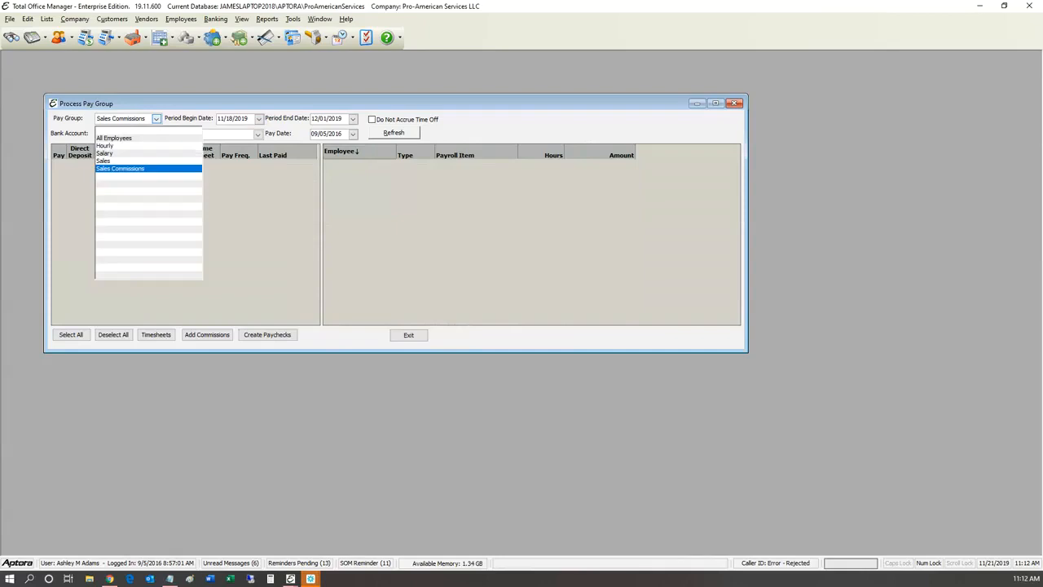
left_click(123, 161)
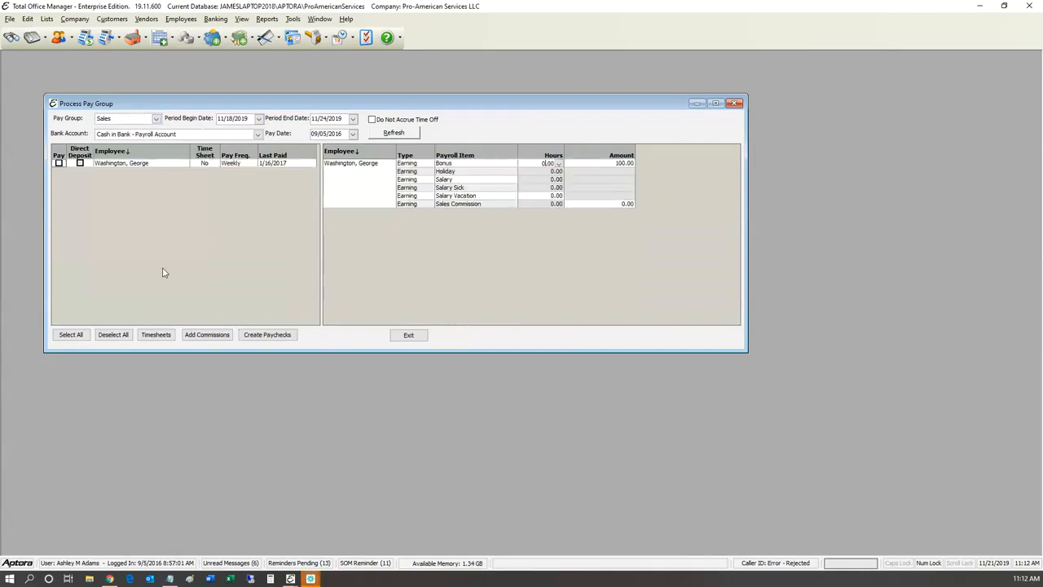
left_click(156, 119)
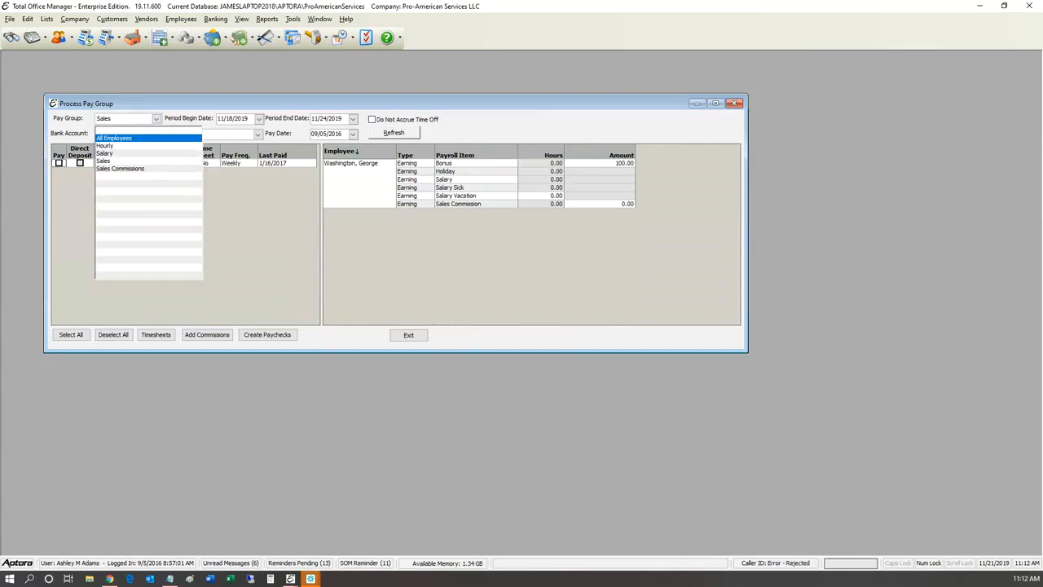
left_click(122, 137)
left_click(156, 119)
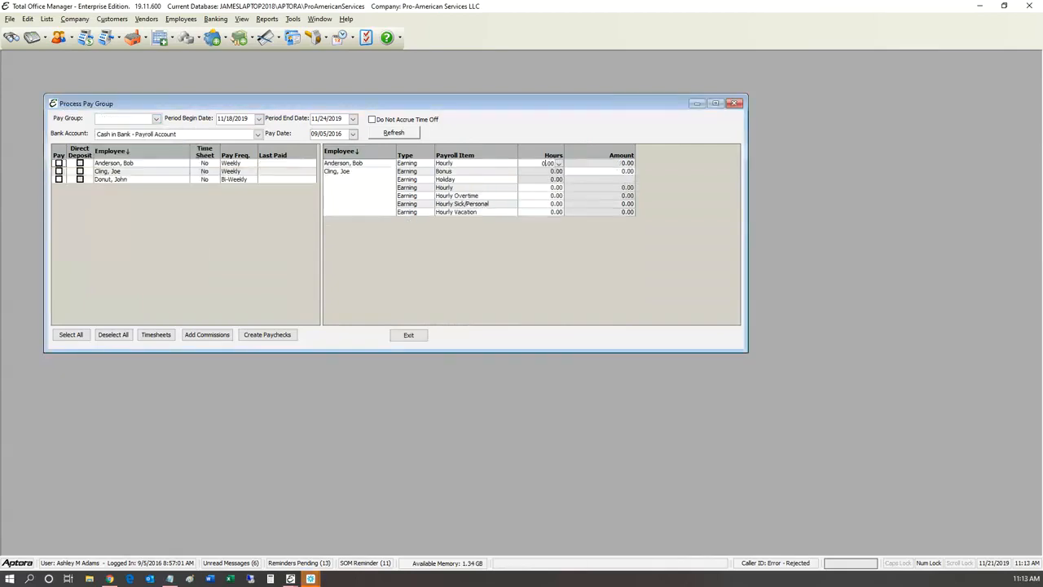
left_click(156, 119)
left_click(122, 160)
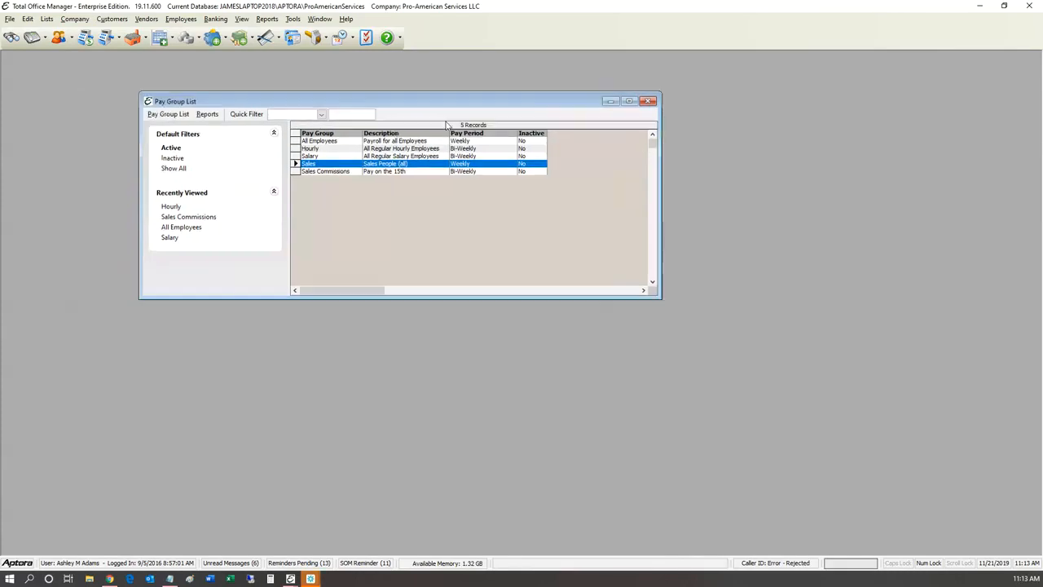
Step: Move the Pay Group List aside, then browse and close the Vendors and Employees menus
left_click_drag(521, 111, 372, 178)
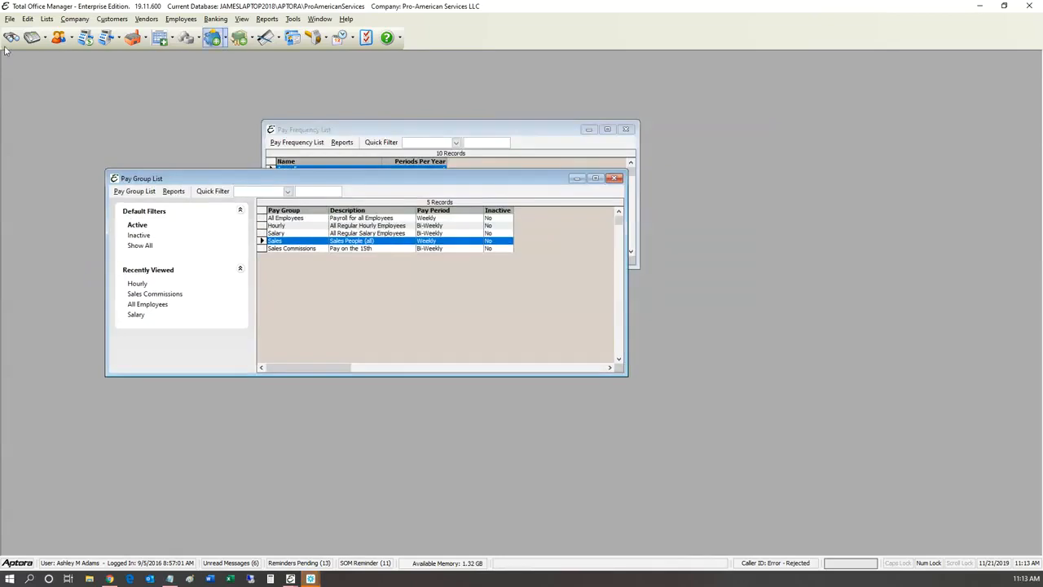
left_click(147, 19)
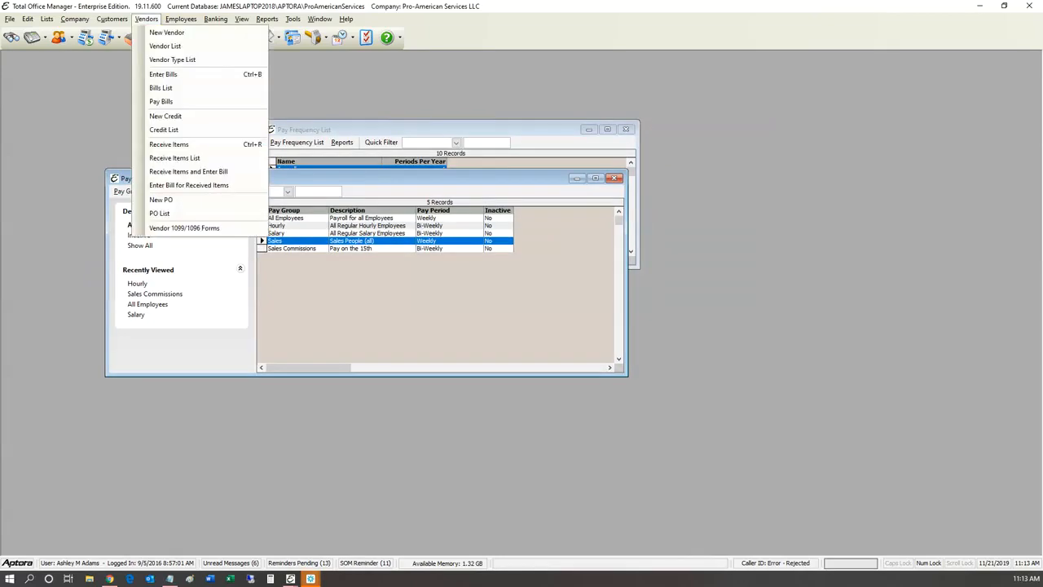
mouse_move(181, 18)
mouse_move(200, 254)
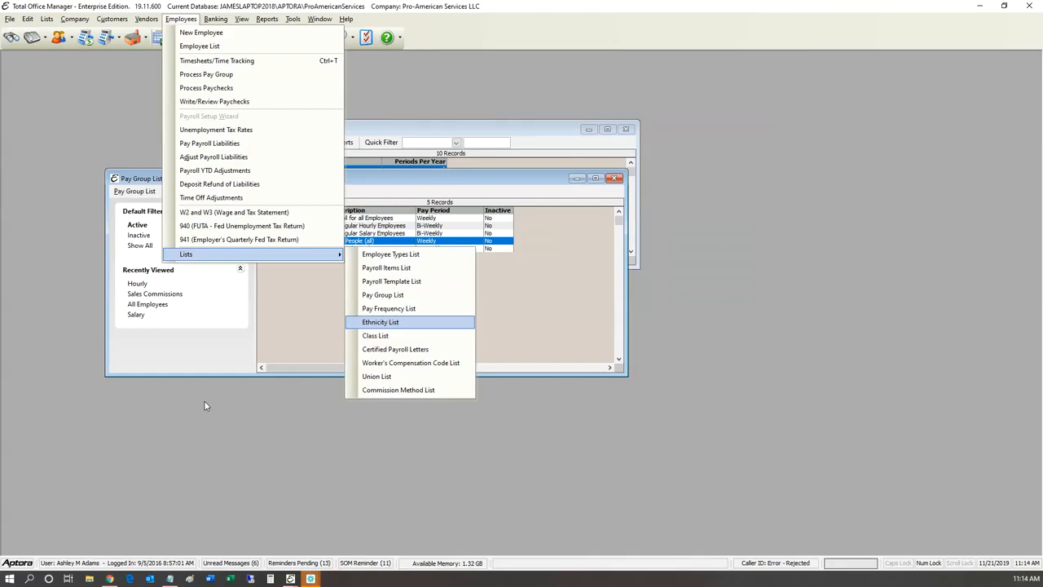
left_click(207, 61)
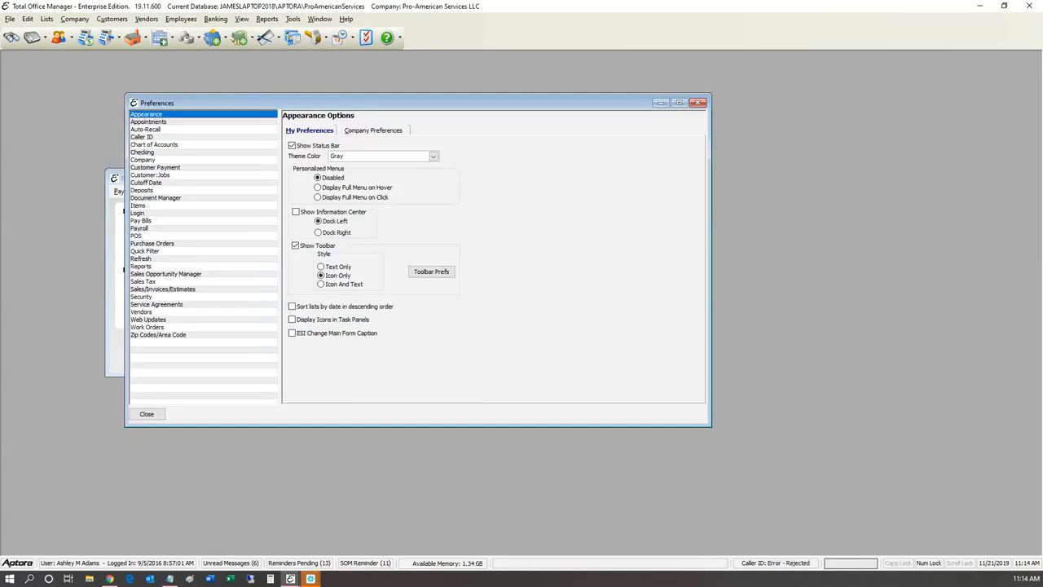
Step: Show Payroll company preferences: Paychex payroll service with Worker's Compensation Tracking enabled
left_click(139, 228)
left_click(374, 131)
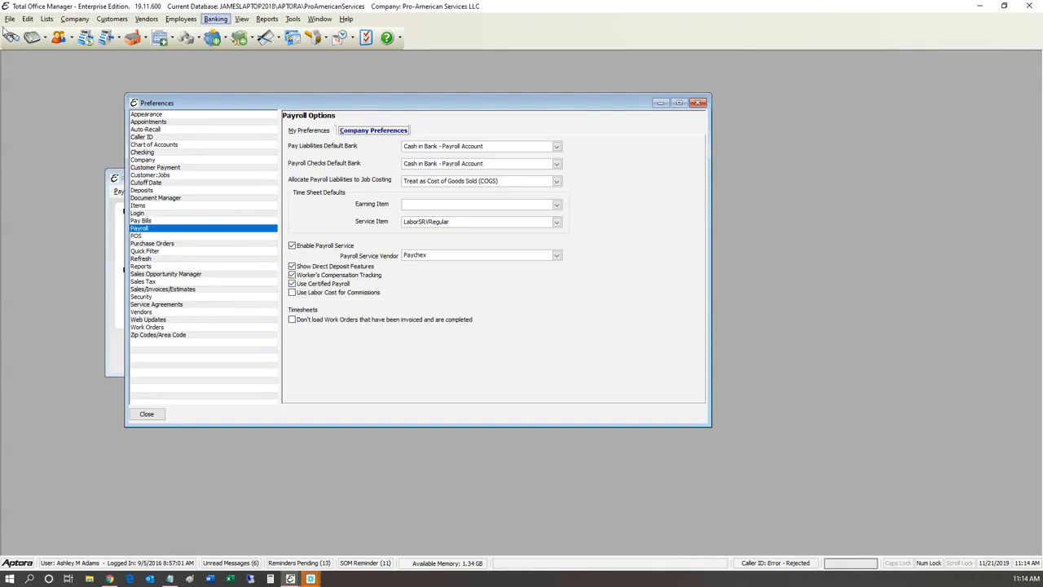
left_click(181, 19)
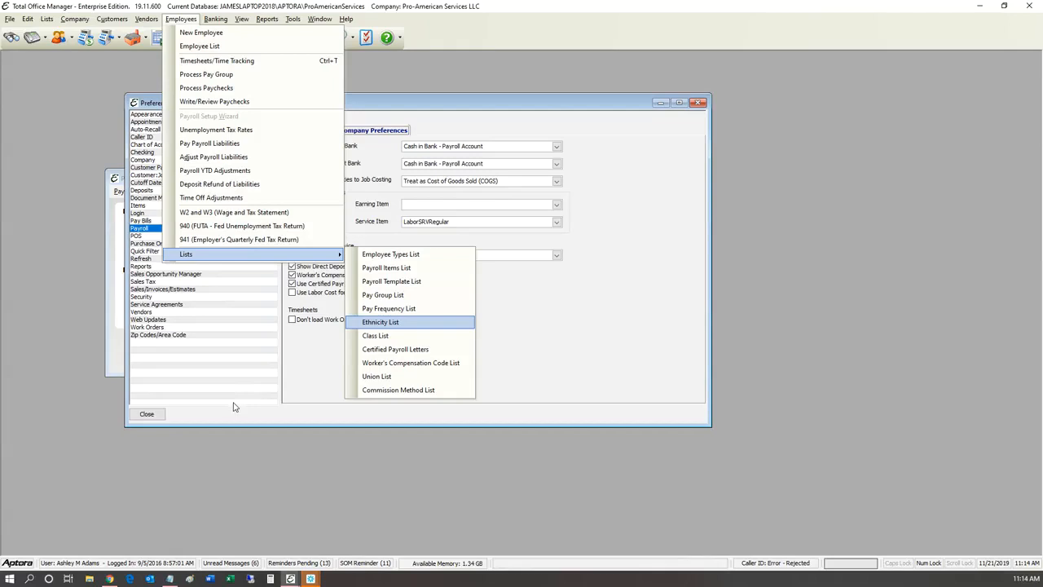
key("Down")
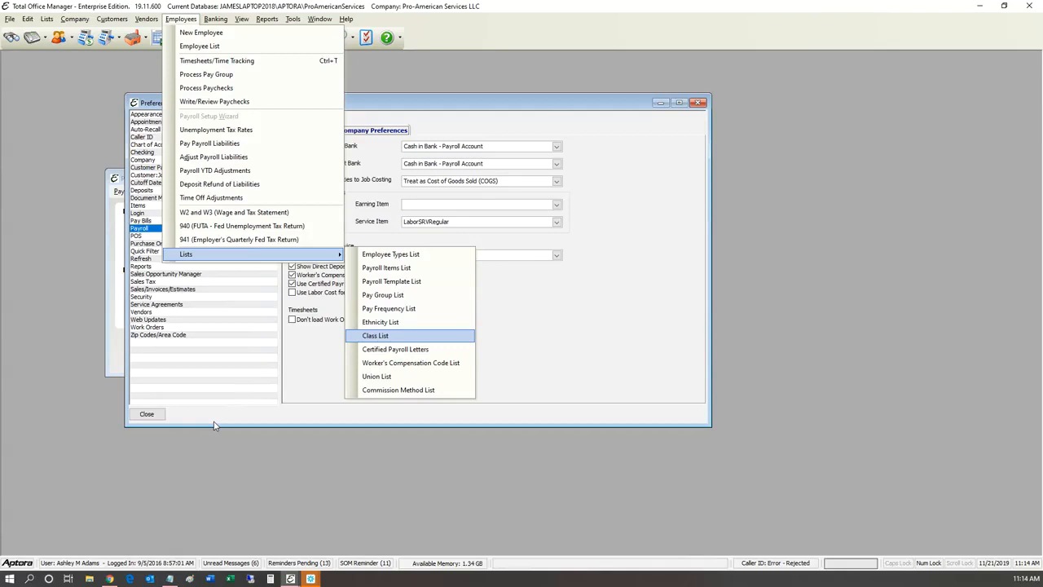
key("Down")
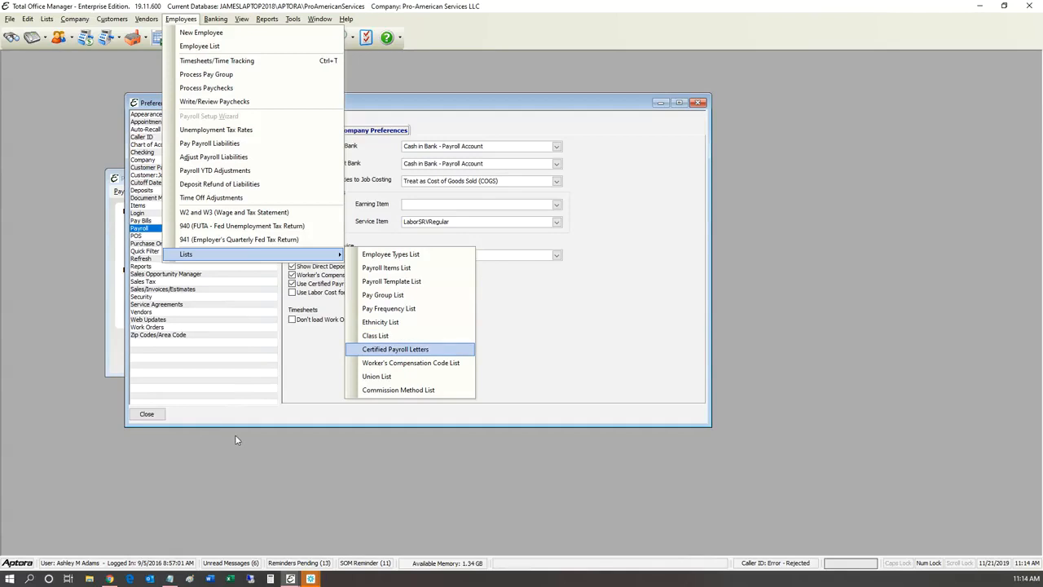
key("Up")
key("Up")
key("Down")
key("Up")
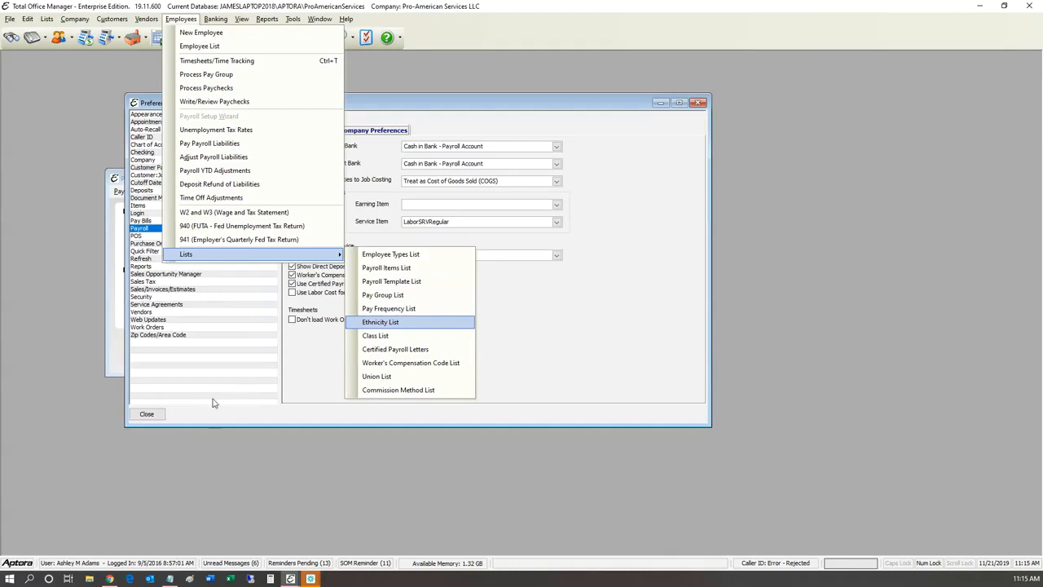
Step: Open the Worker's Compensation Code List with nine codes from Clerical to Travel
key("Down")
key("Down")
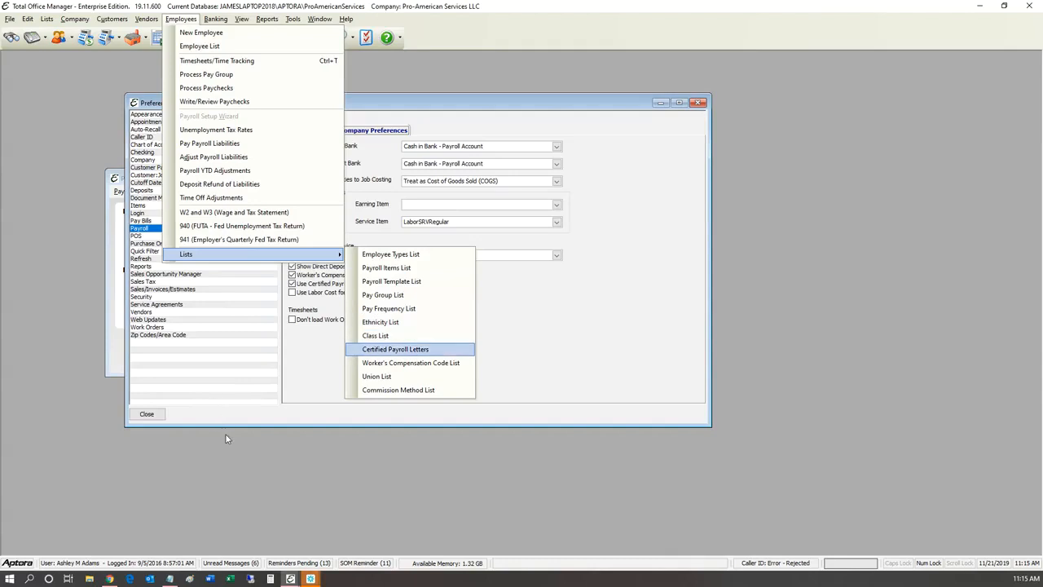
key("Up")
key("Up")
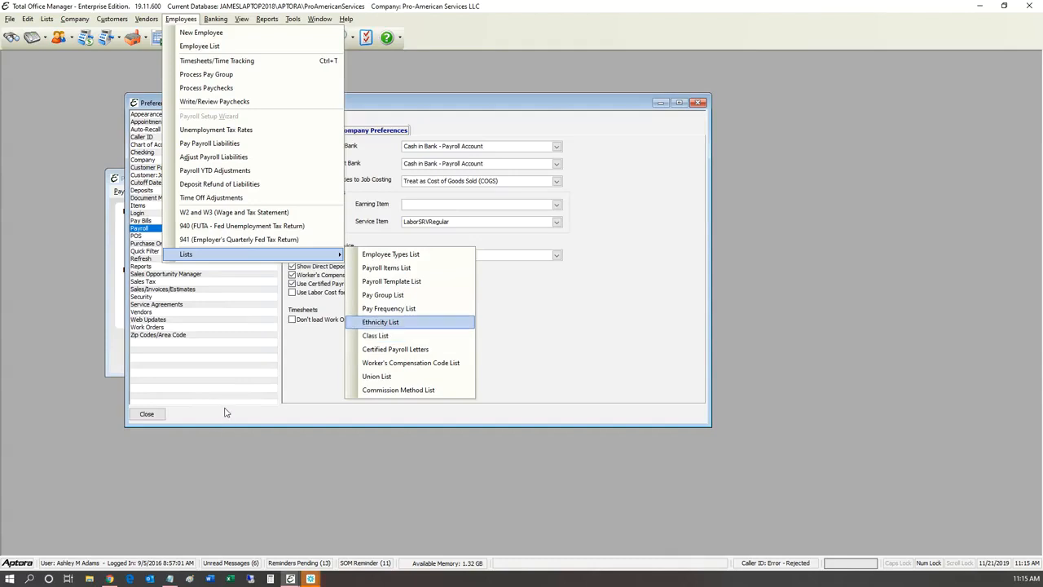
key("Down")
key("Down")
key("Down")
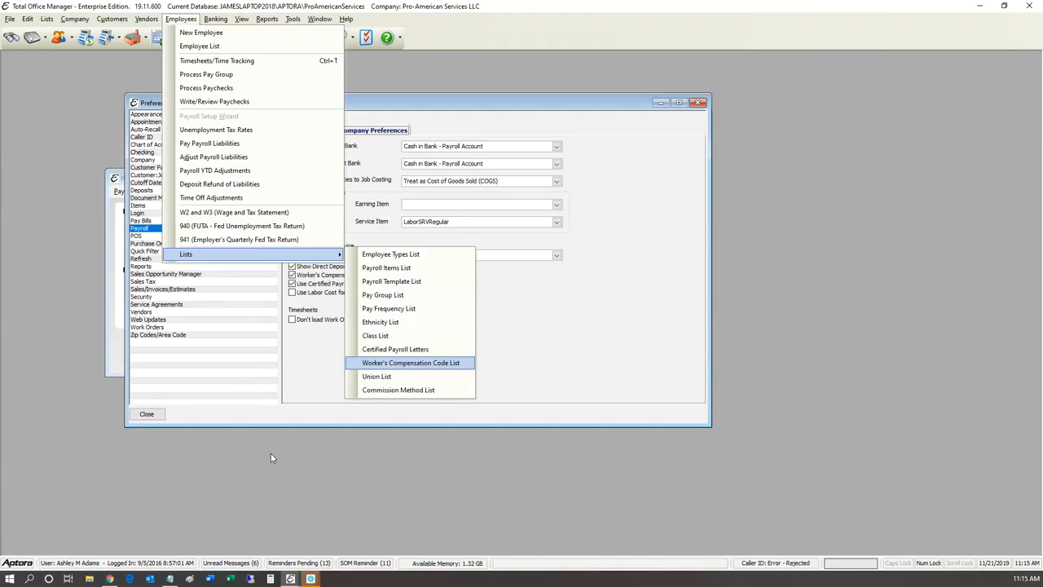
key("Return")
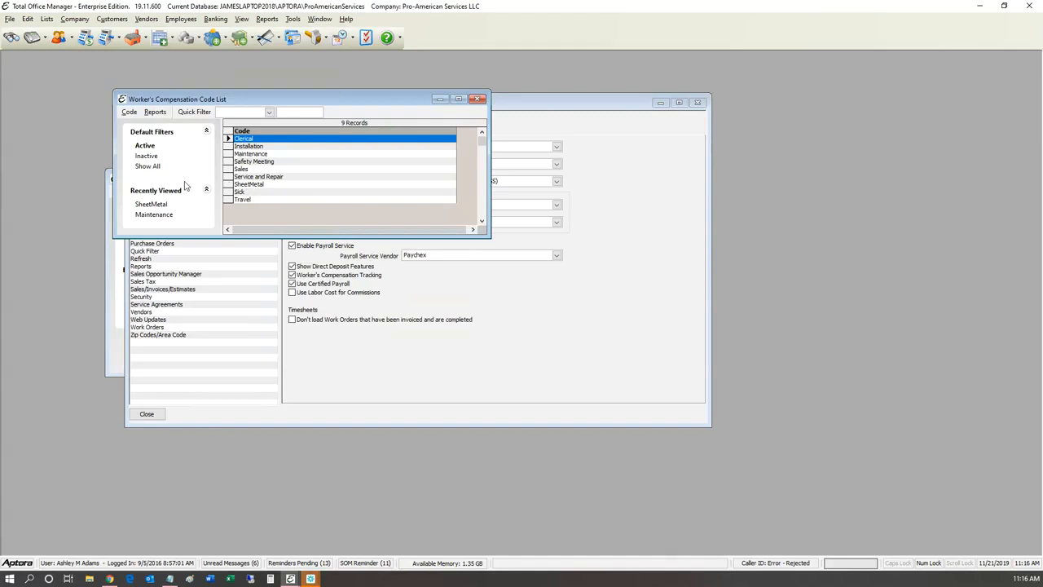
Step: Inspect the Installation, Clerical and Sales codes, closing each without changes
key("Down")
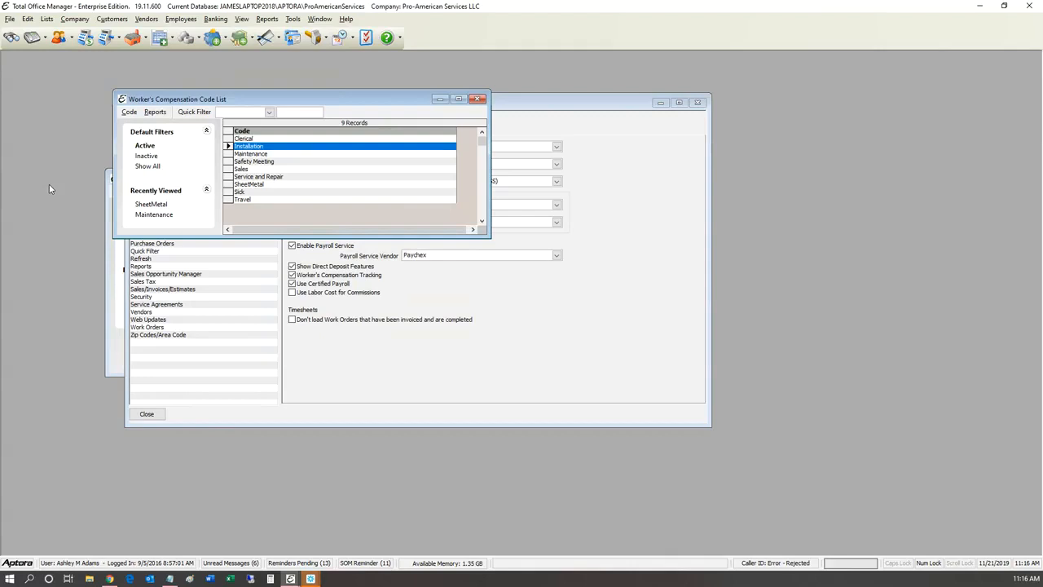
key("Return")
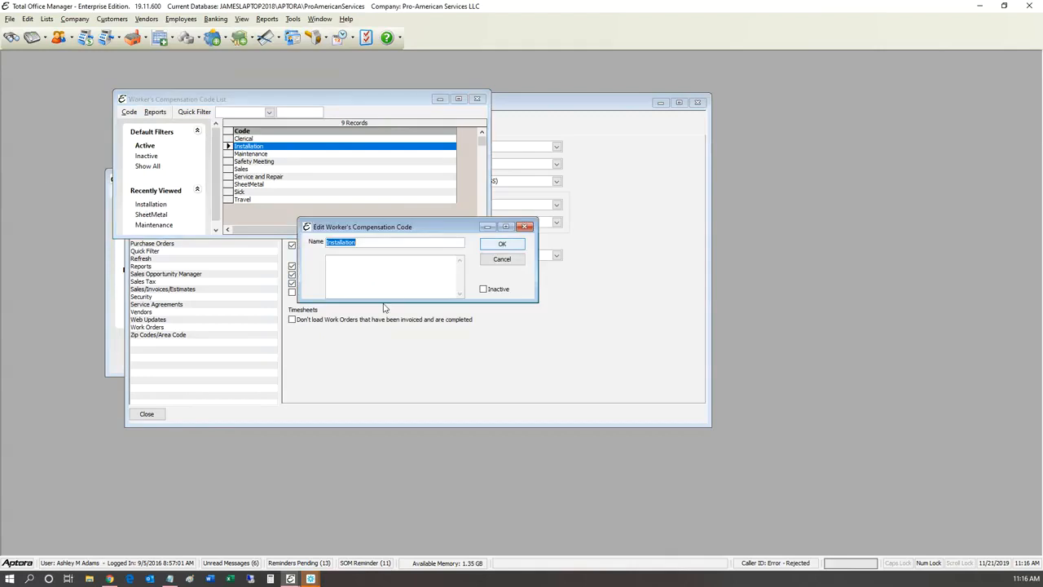
key("Escape")
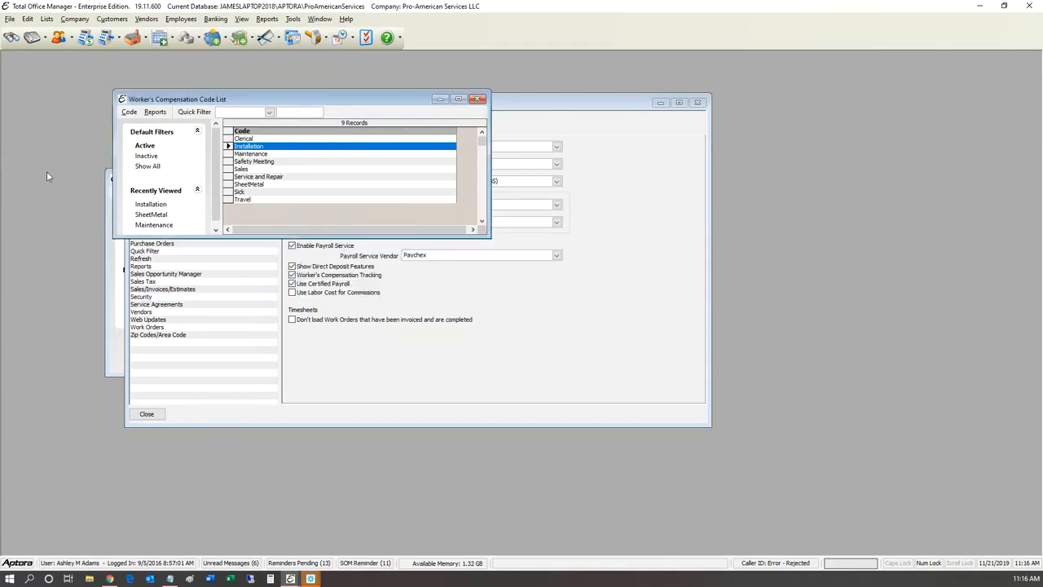
key("Up")
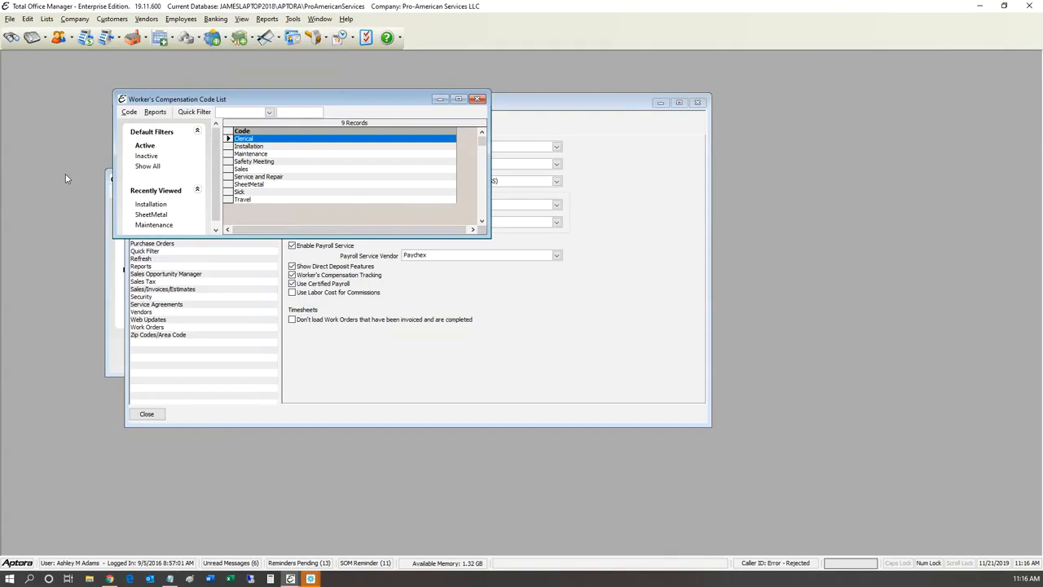
key("Return")
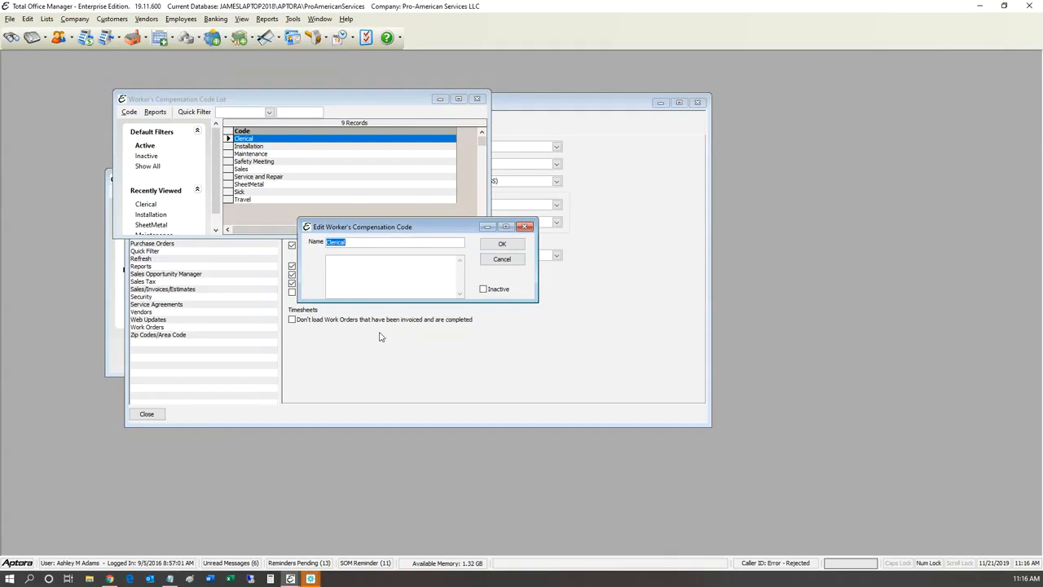
key("Escape")
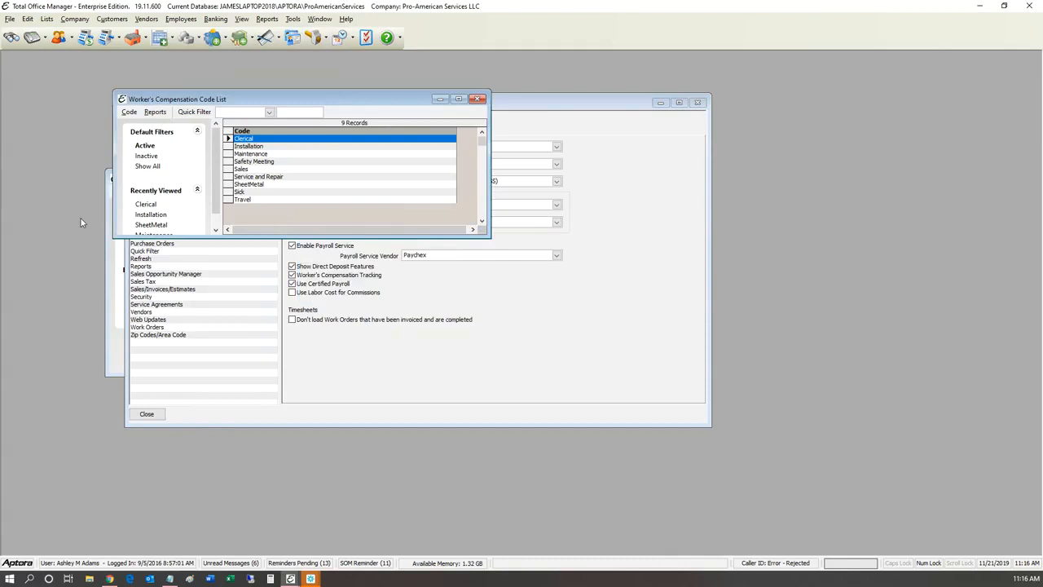
key("Down")
key("Down")
key("Down")
key("Down")
key("Return")
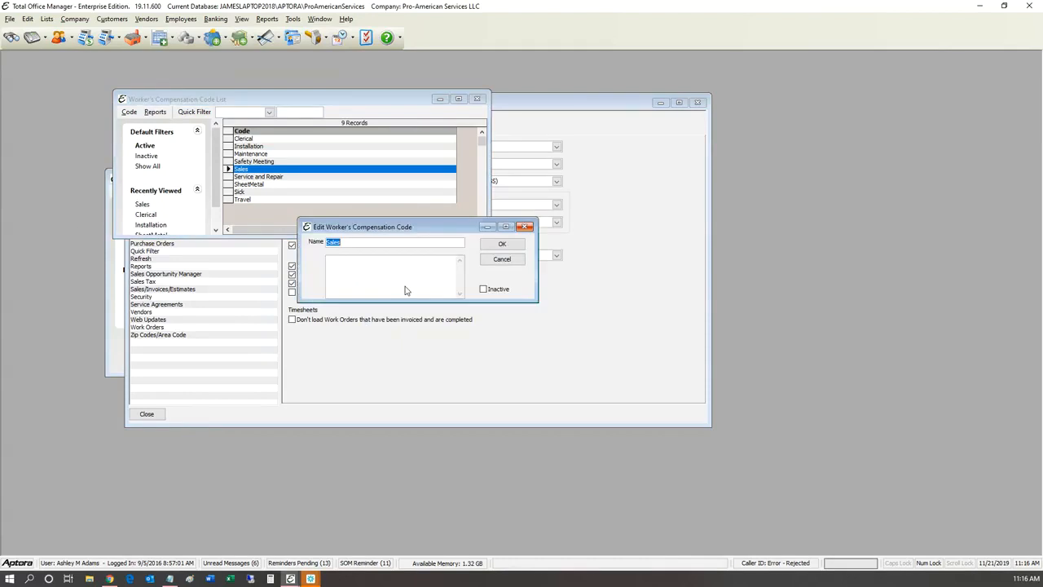
key("Escape")
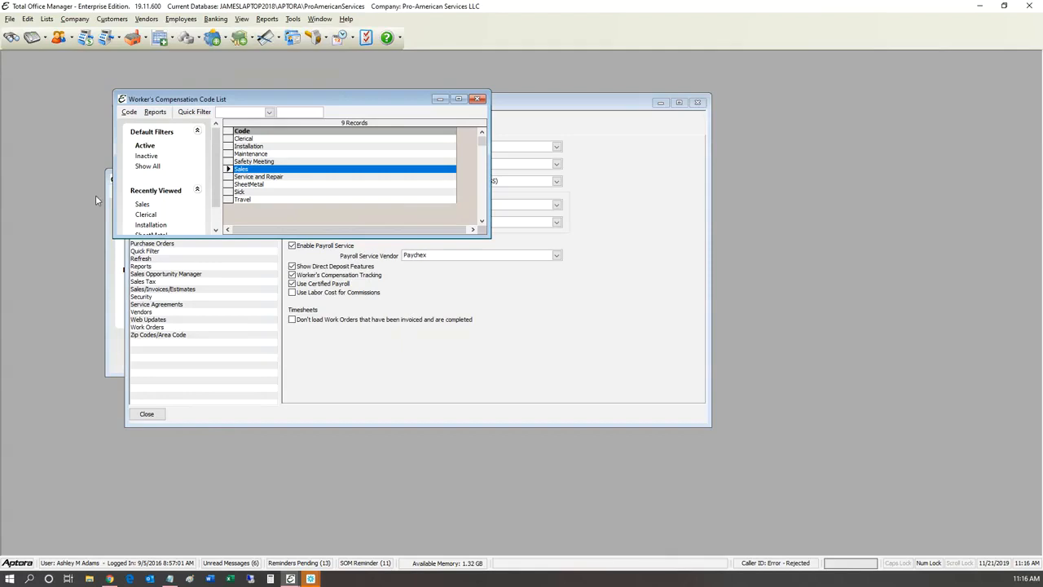
Step: Reopen the Installation code, then select SheetMetal, Installation and Sales in the list
key("Up")
key("Up")
key("Up")
key("Return")
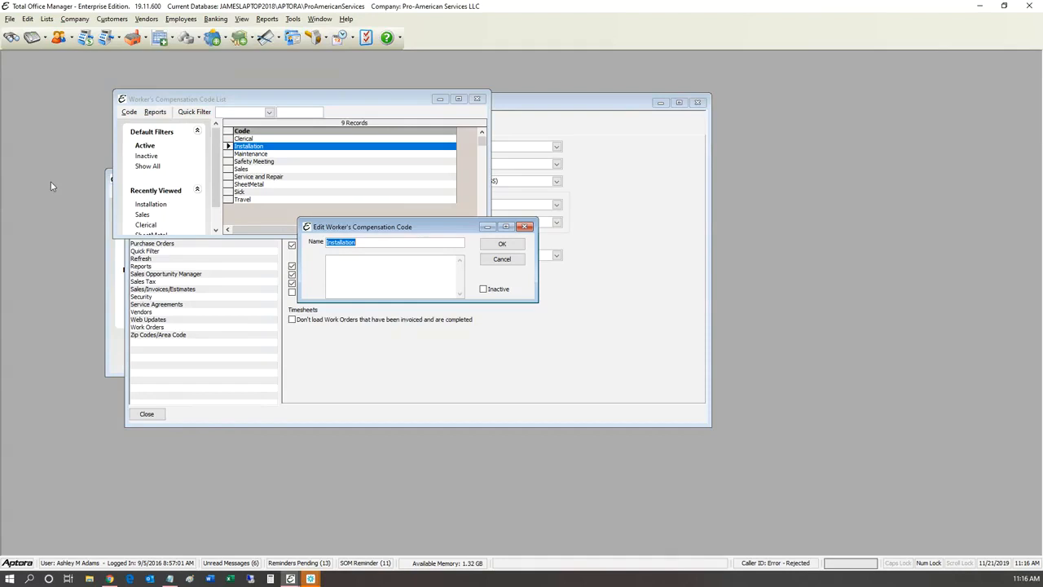
left_click(242, 168)
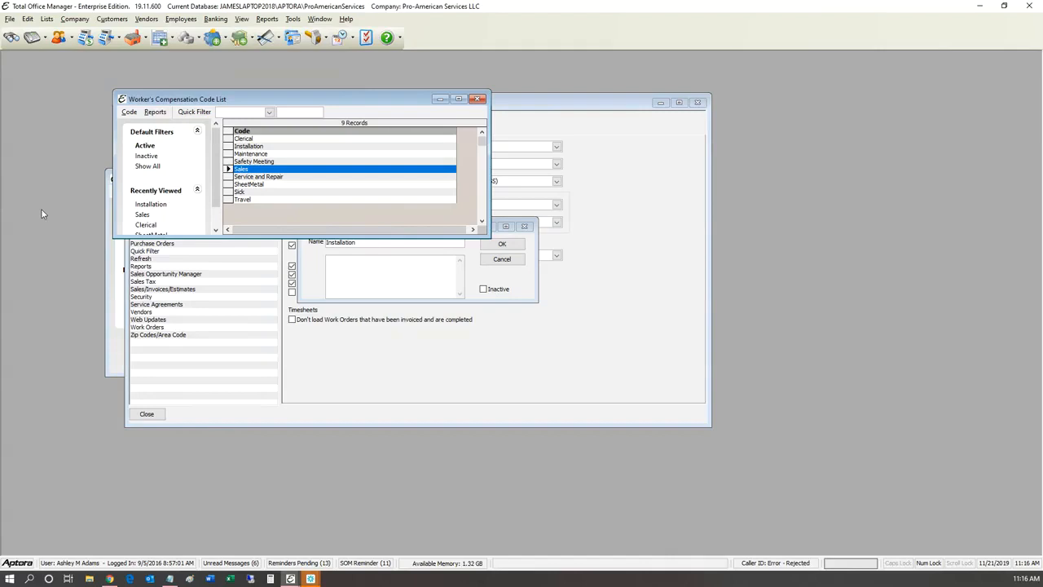
key("Down")
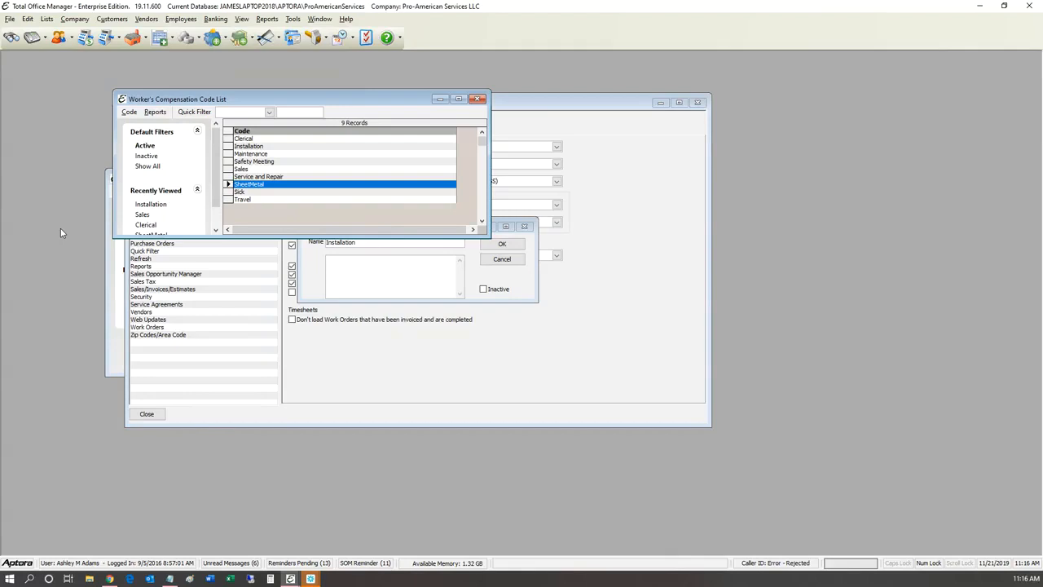
key("i")
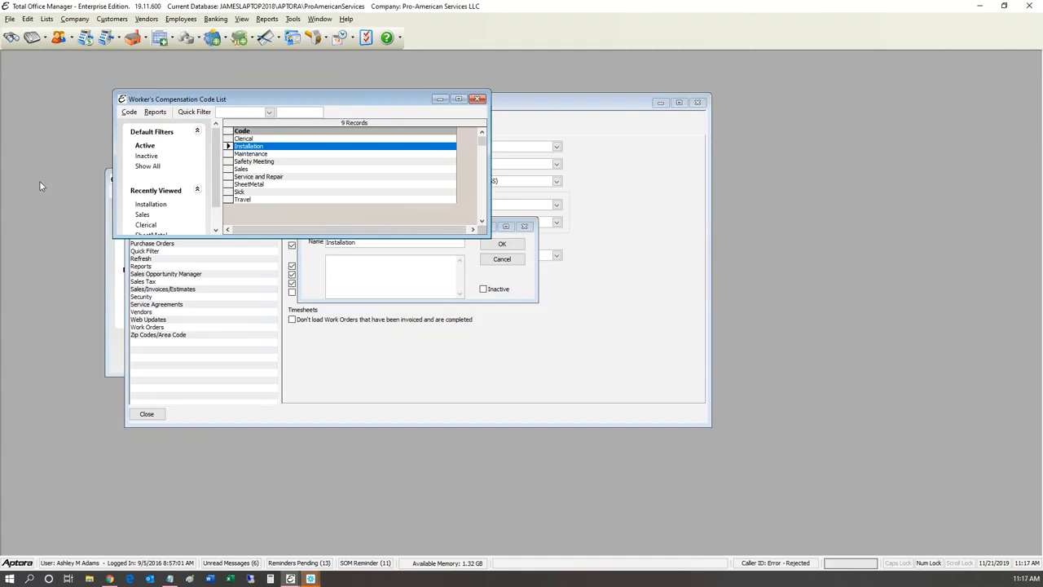
key("s")
key("s")
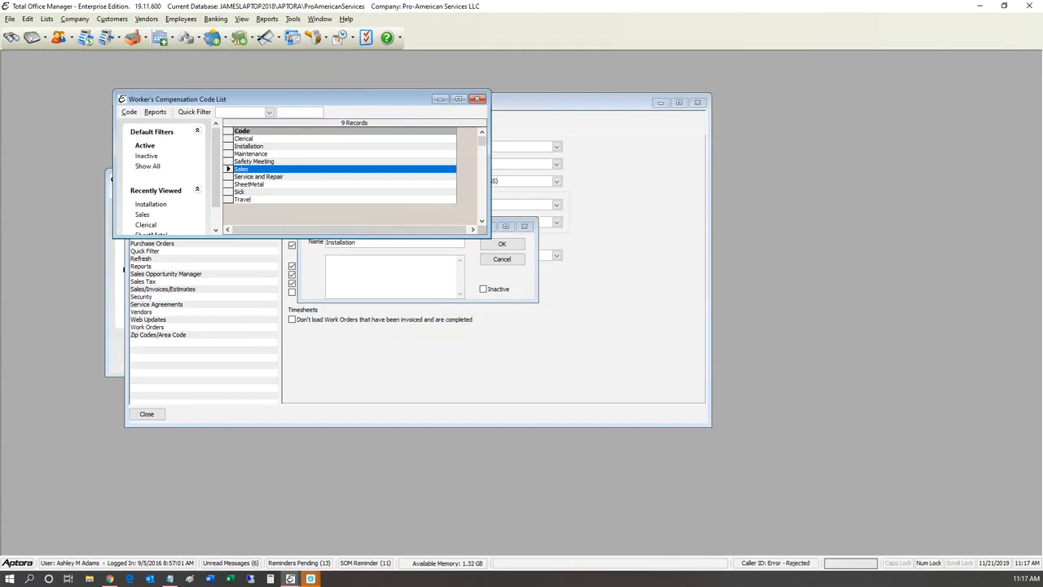
left_click(181, 19)
key("Down")
key("Down")
key("Down")
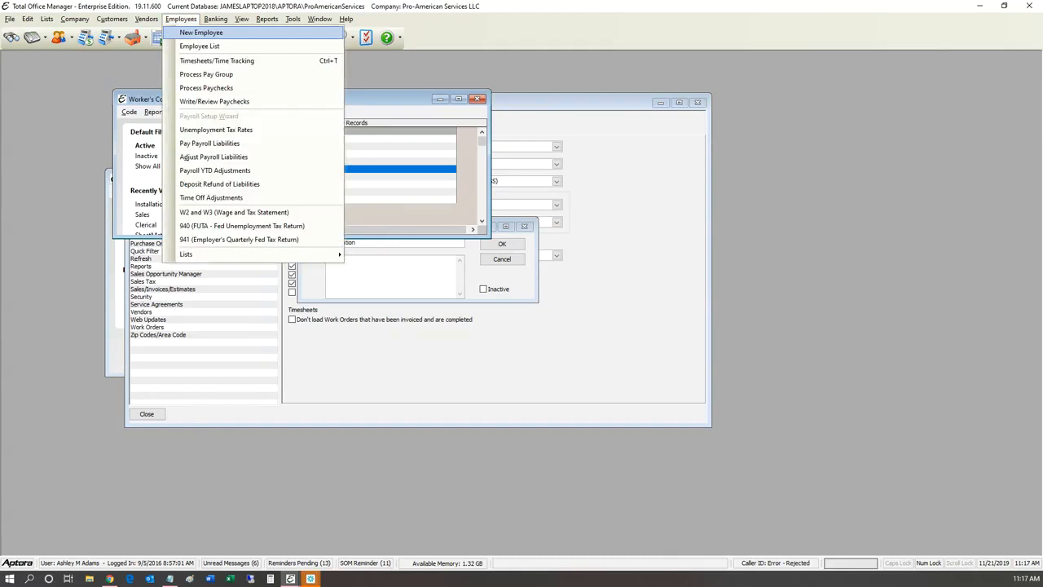
Step: Open the Weekly Time Sheet and switch it to September 24, discarding unsaved changes
key("Return")
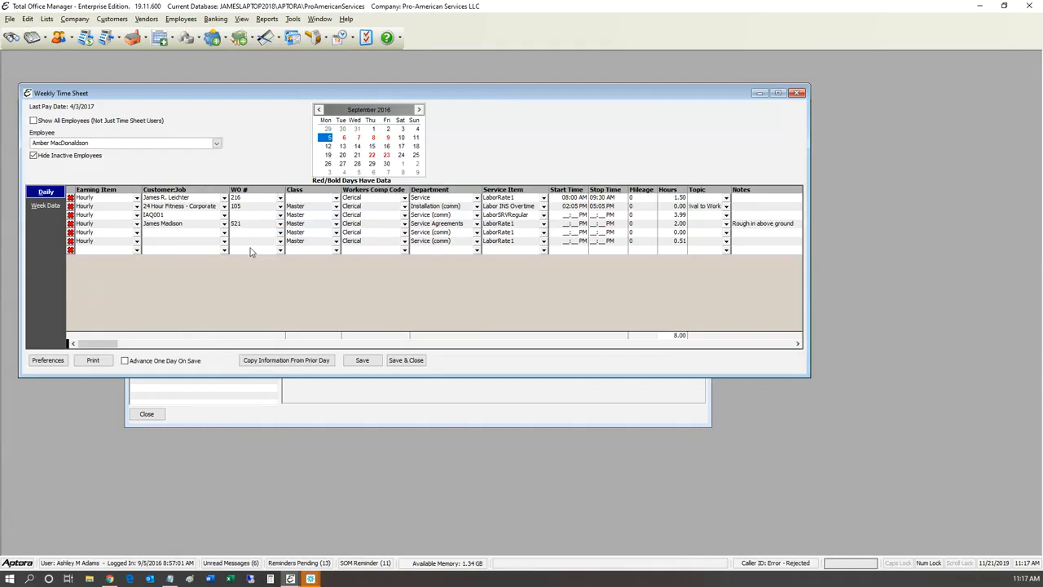
left_click(405, 198)
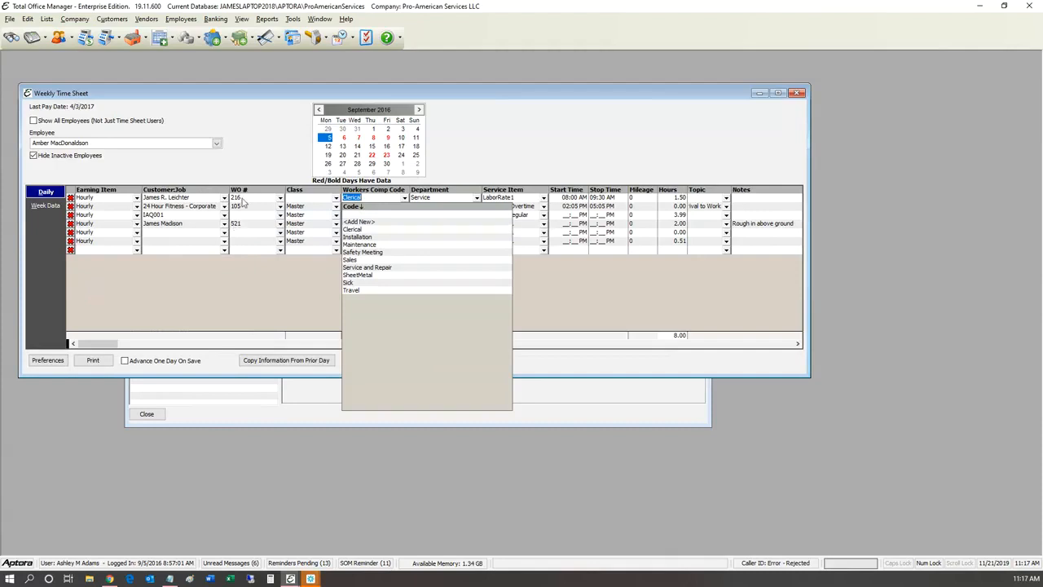
left_click(400, 155)
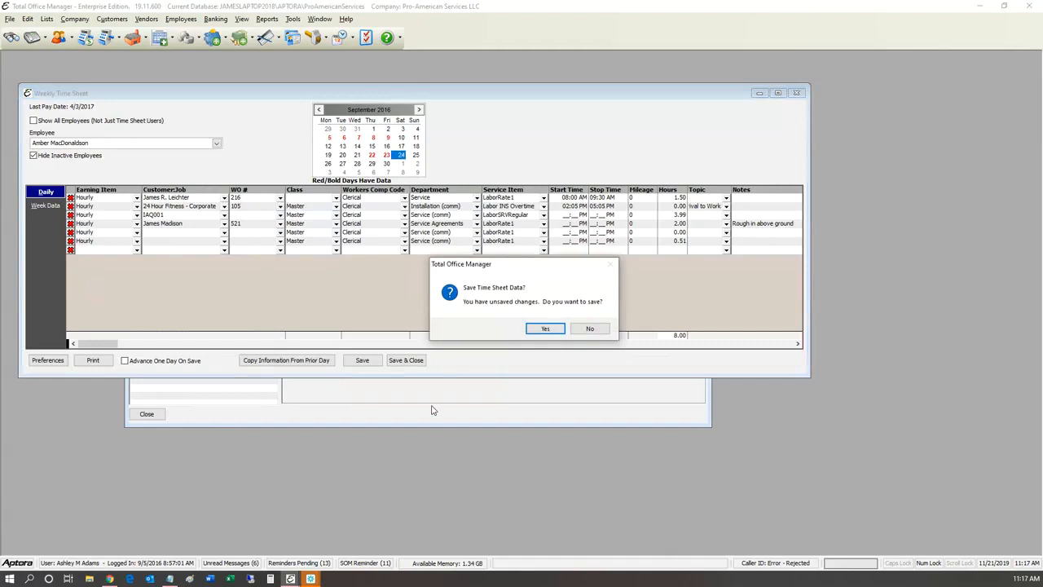
key("Tab")
key("Return")
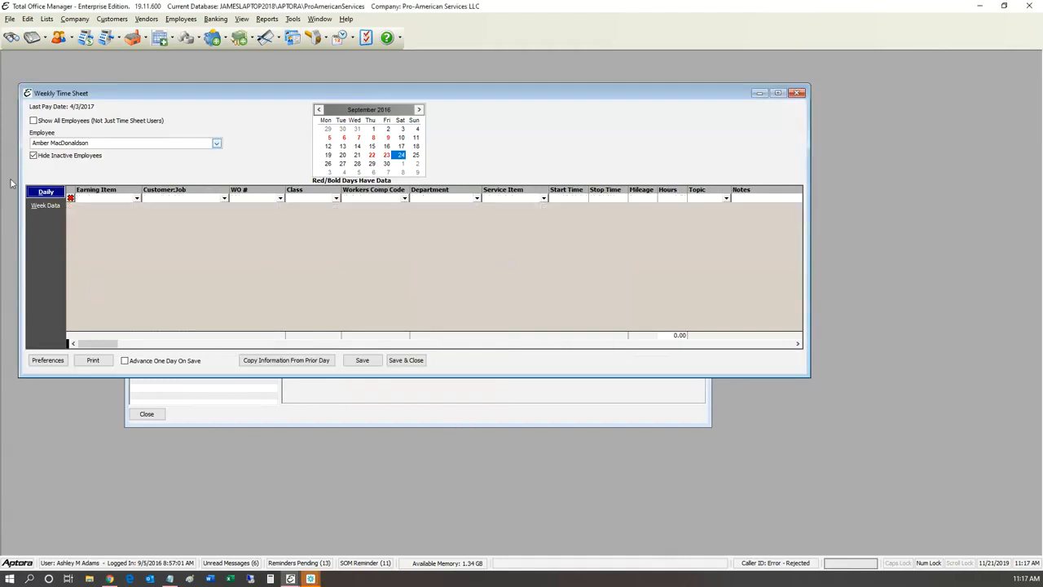
Step: Load another employee's time sheet and start an Hourly, Master-class, LaborSRV\Regular row
left_click(217, 143)
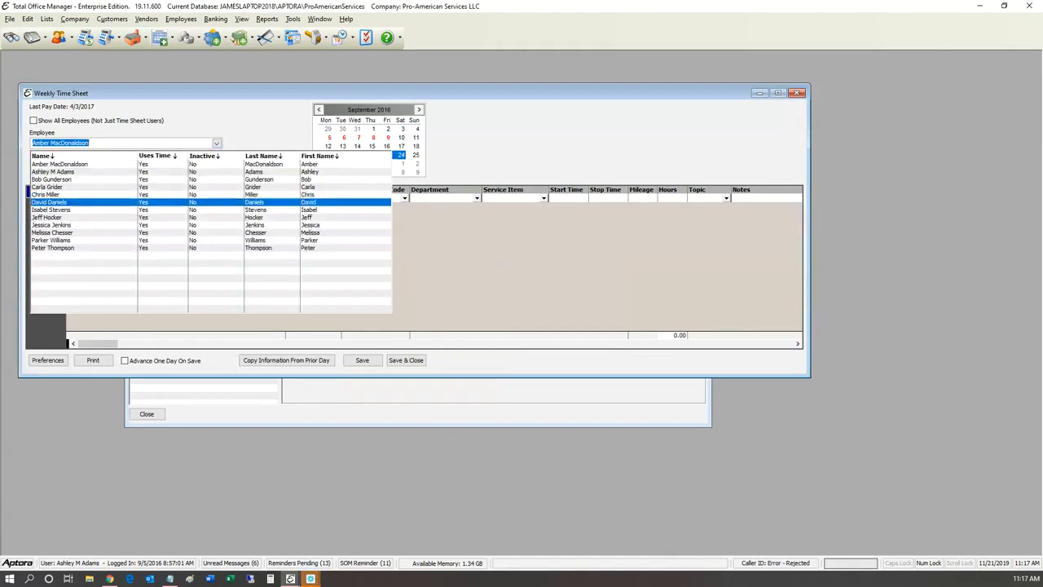
key("Down")
key("Down")
key("Down")
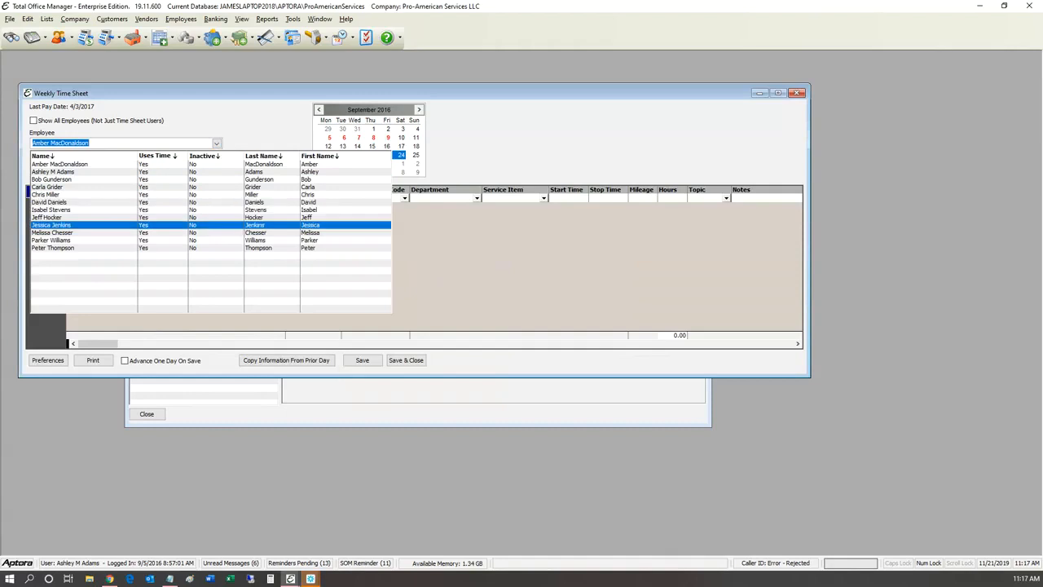
key("Return")
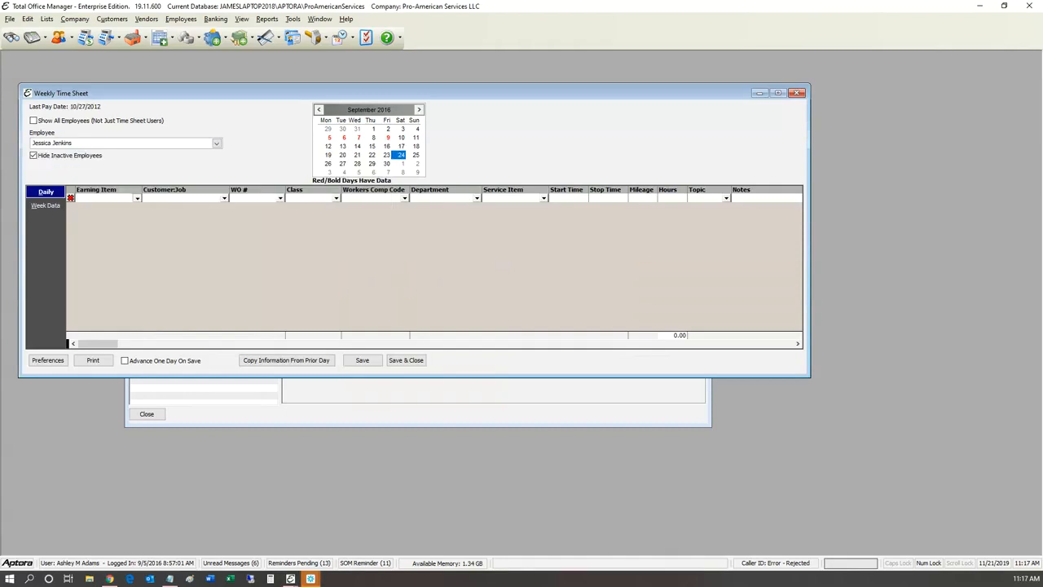
left_click(137, 198)
left_click(86, 230)
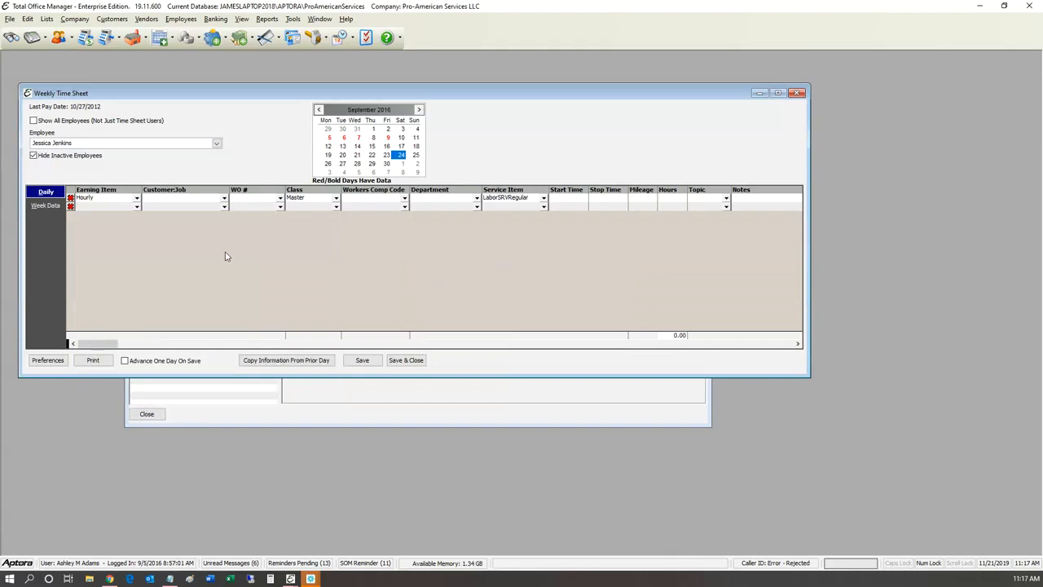
key("Tab")
key("Tab")
key("Tab")
key("Tab")
key("Tab")
key("Tab")
key("Tab")
left_click(181, 19)
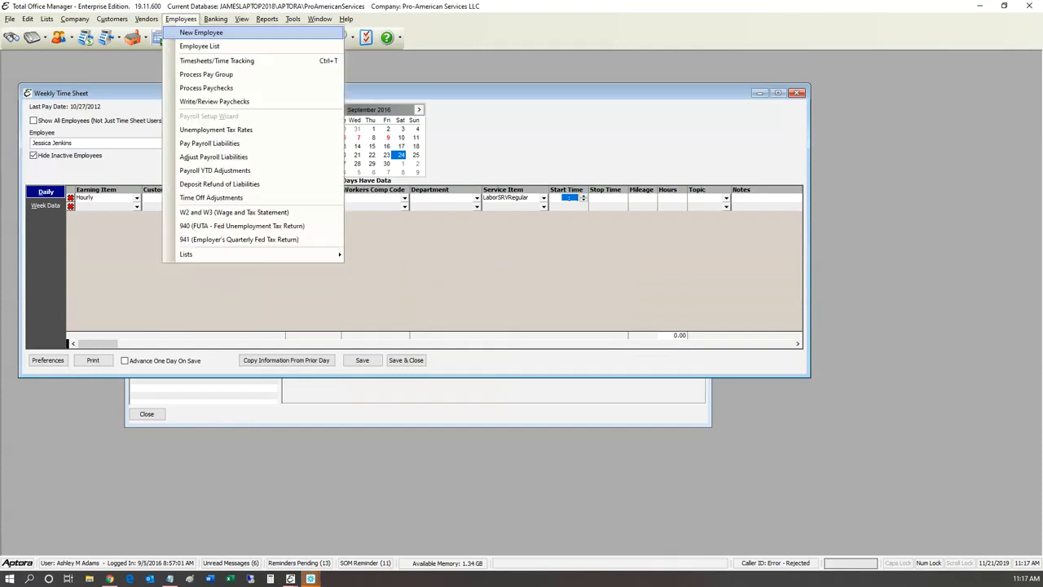
left_click(203, 33)
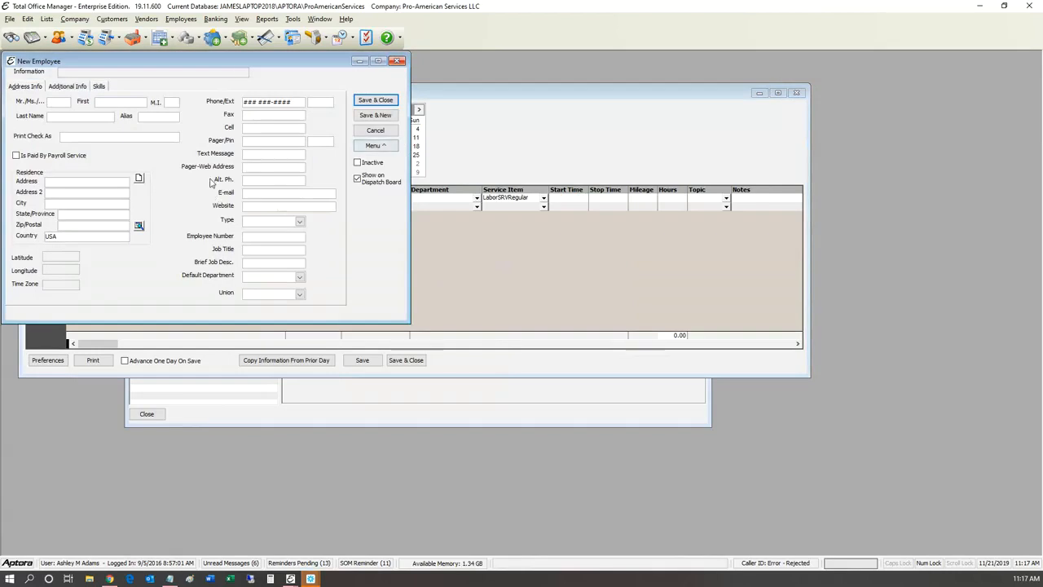
left_click(377, 144)
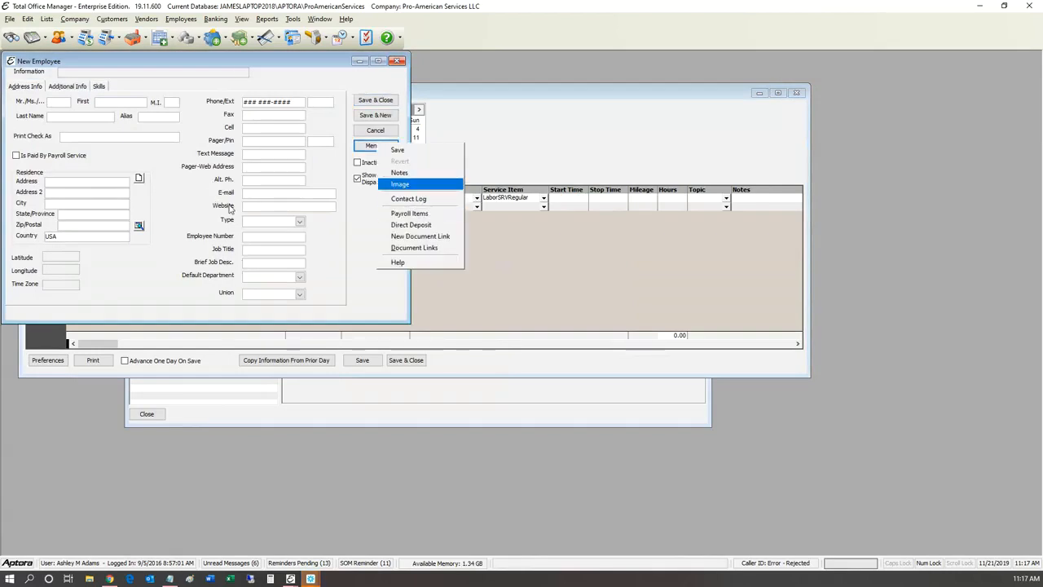
left_click(236, 81)
left_click(397, 60)
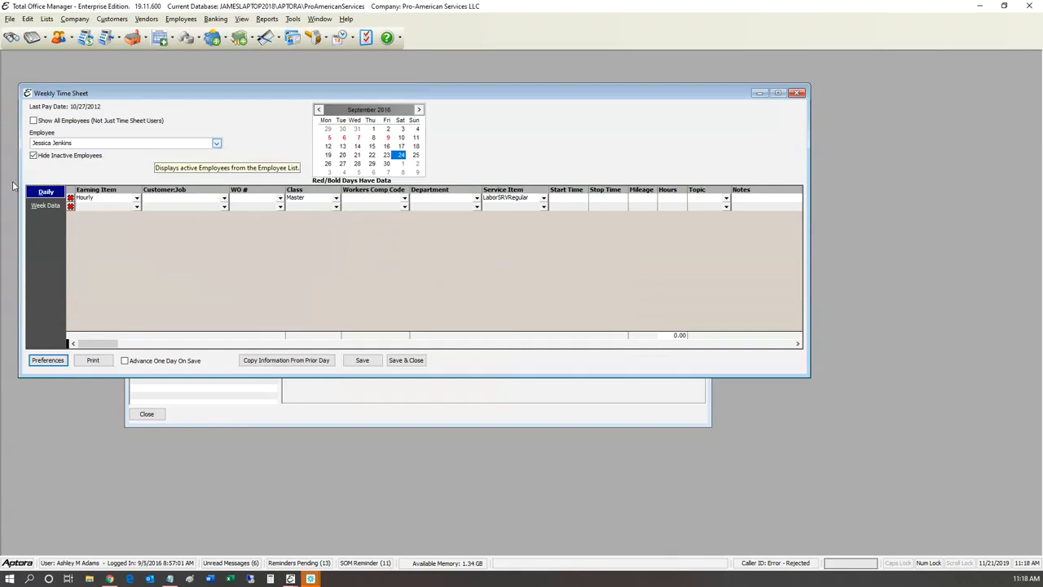
Step: Switch to another employee without saving and add an Hourly entry row
left_click(216, 143)
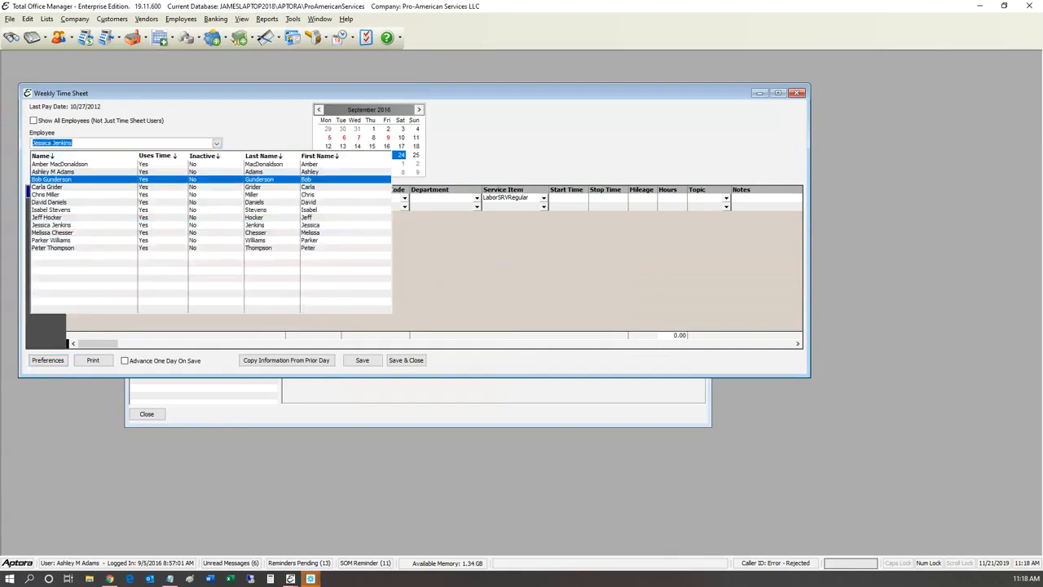
left_click(65, 178)
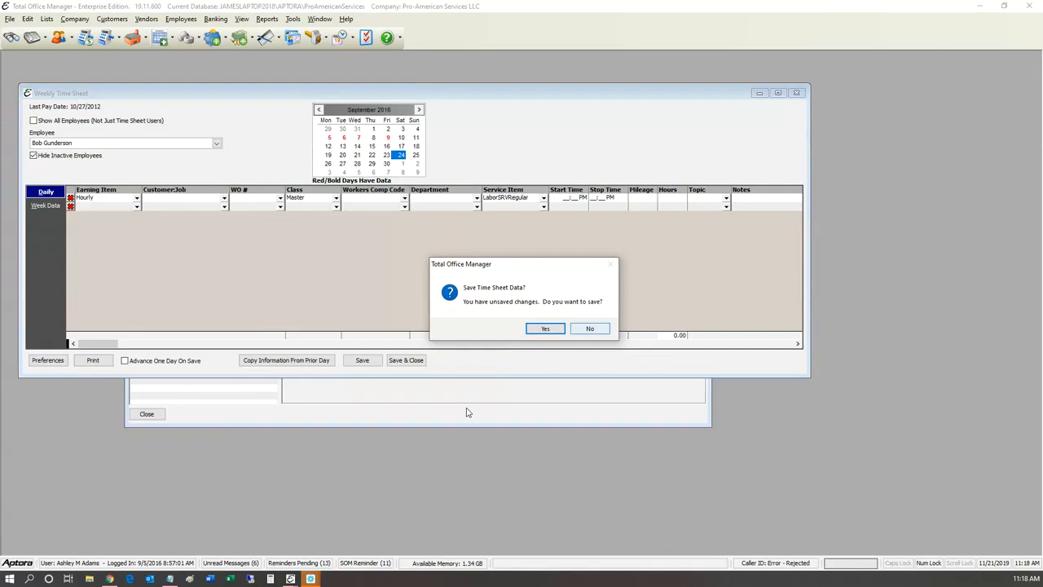
key("n")
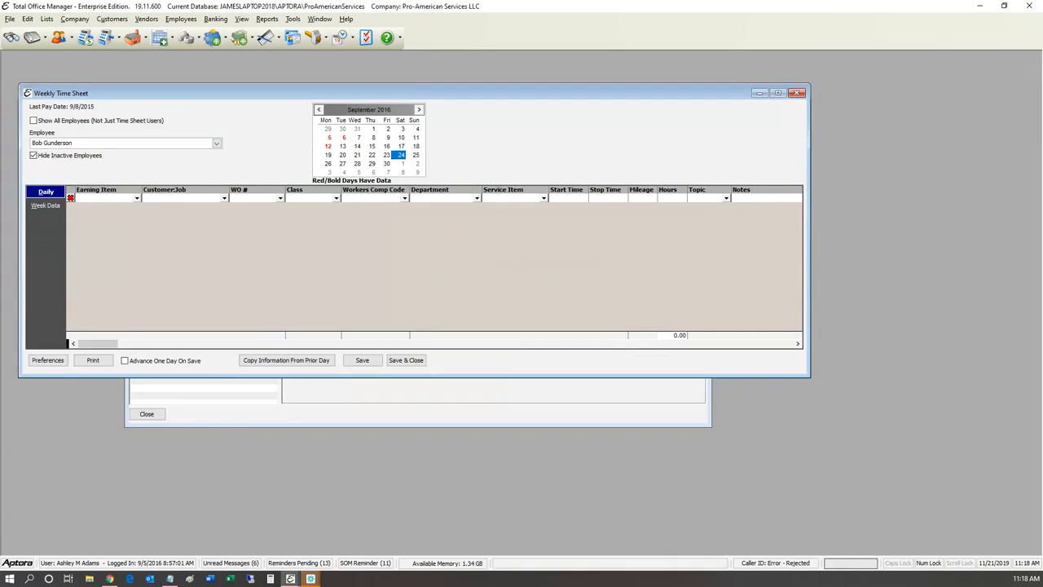
left_click(106, 198)
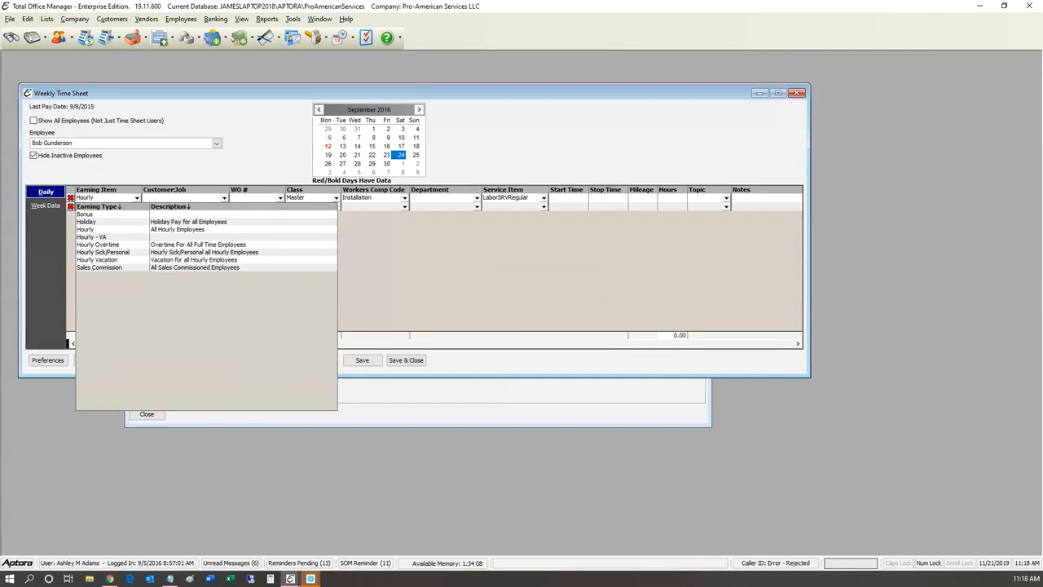
key("Down")
key("Down")
key("Down")
key("Return")
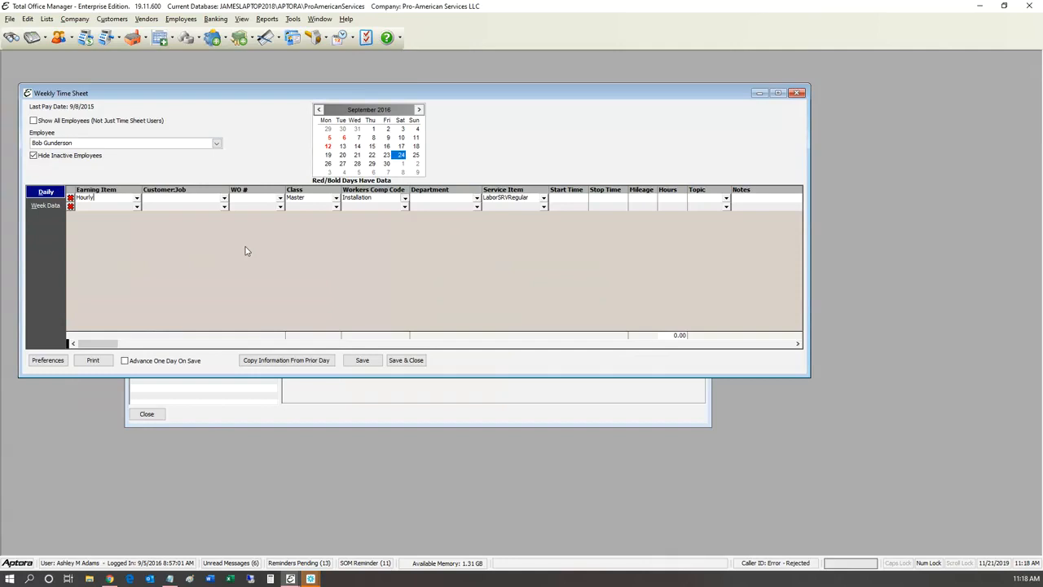
Step: Change the row's Workers Comp Code from Installation to Clerical
left_click(405, 198)
key("Down")
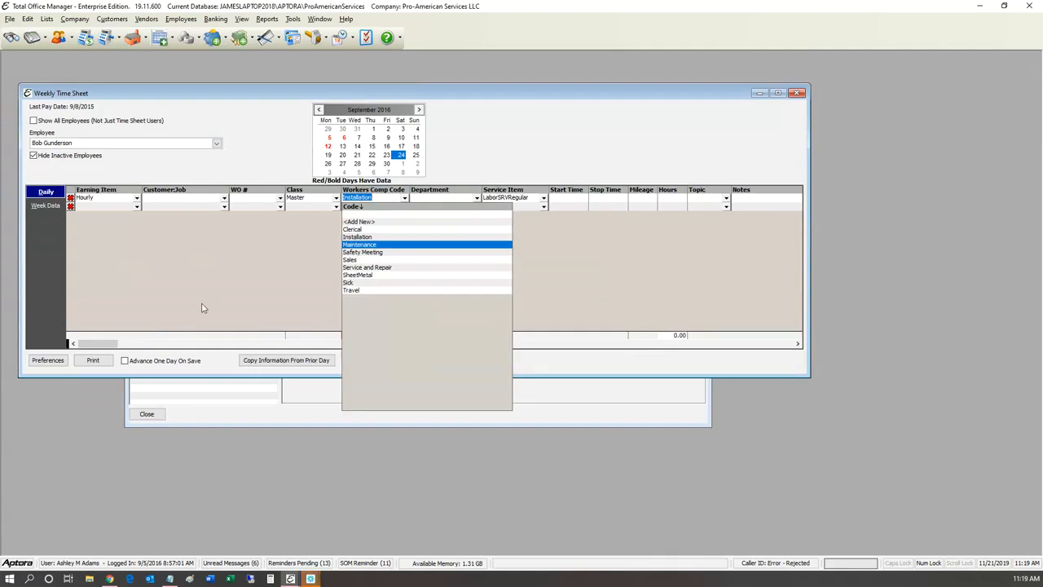
key("Up")
key("Up")
key("Return")
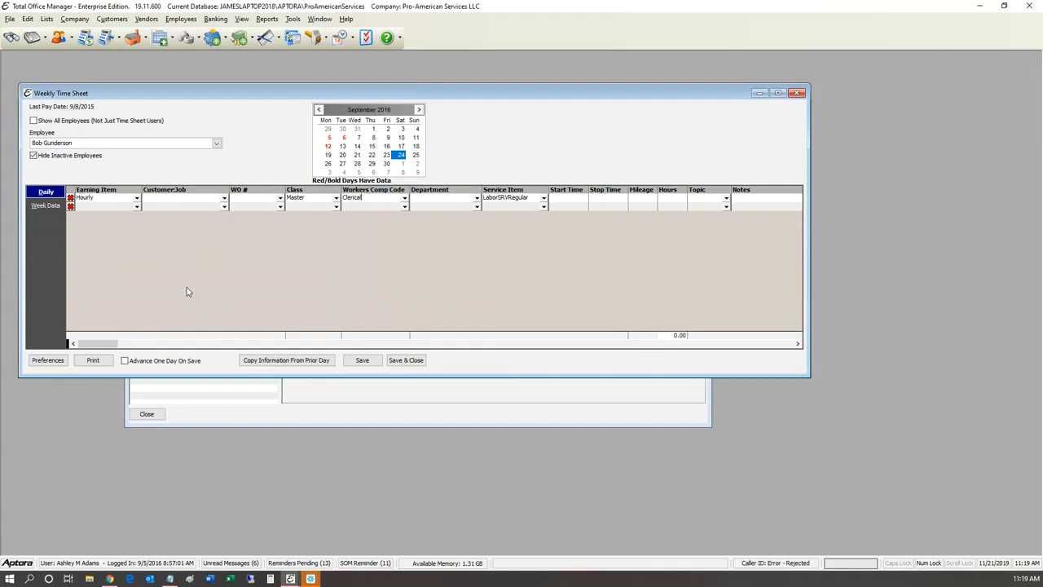
left_click(268, 19)
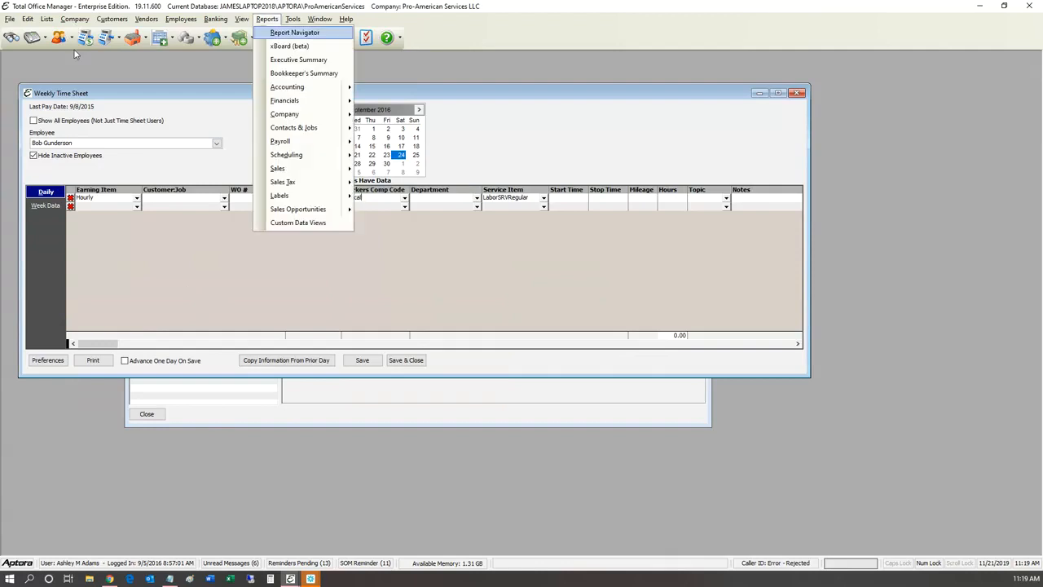
mouse_move(280, 141)
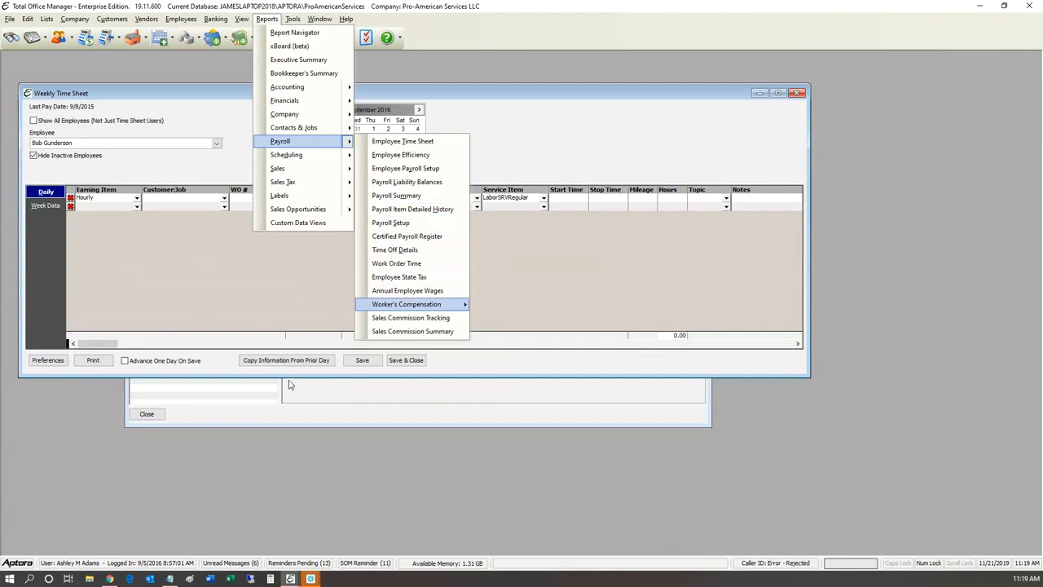
mouse_move(407, 304)
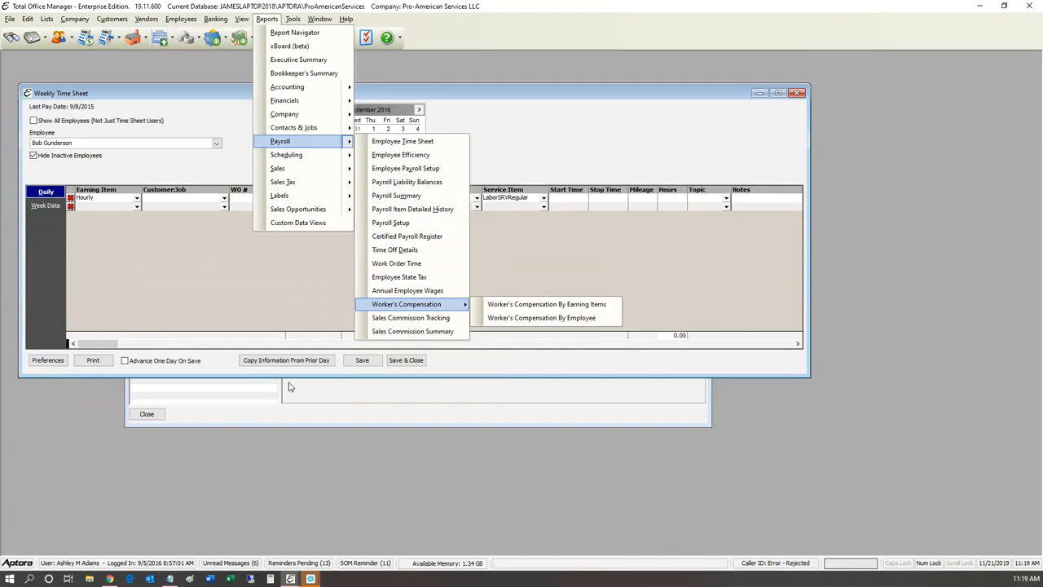
left_click(400, 156)
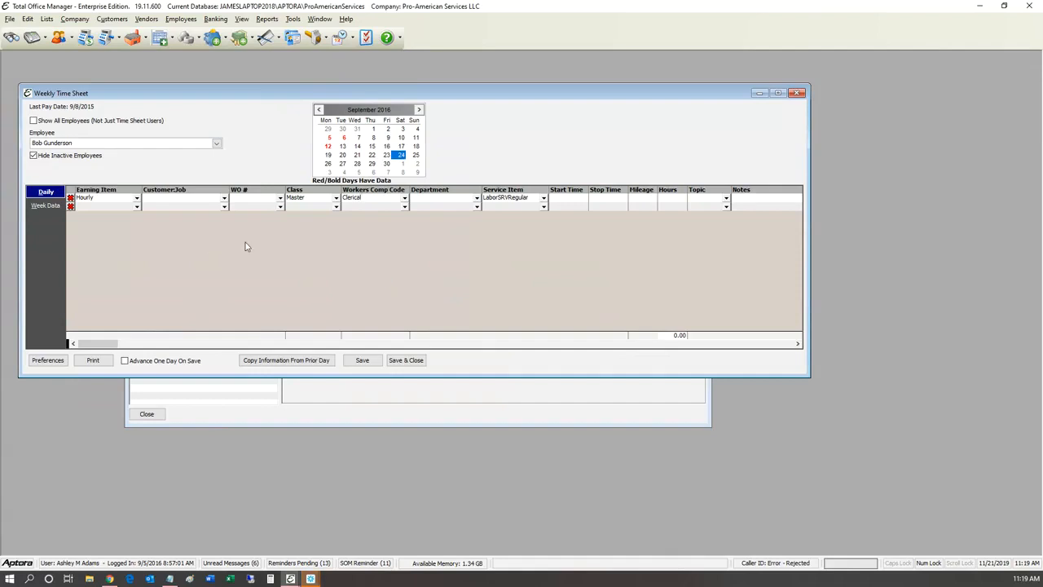
Step: Keep Clerical as the Workers Comp Code, then jump to 21 September without saving the entry
key("Tab")
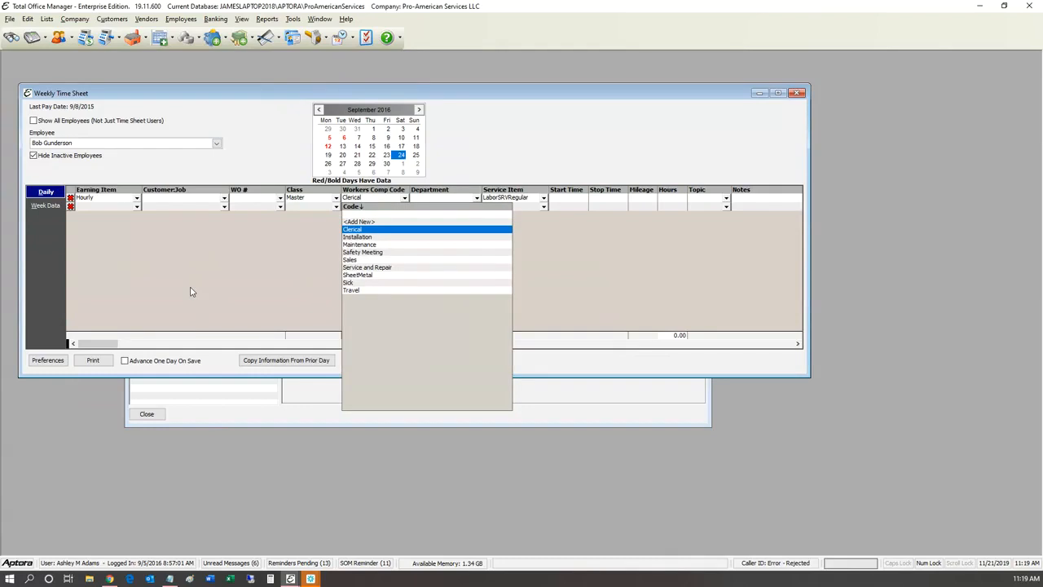
key("Return")
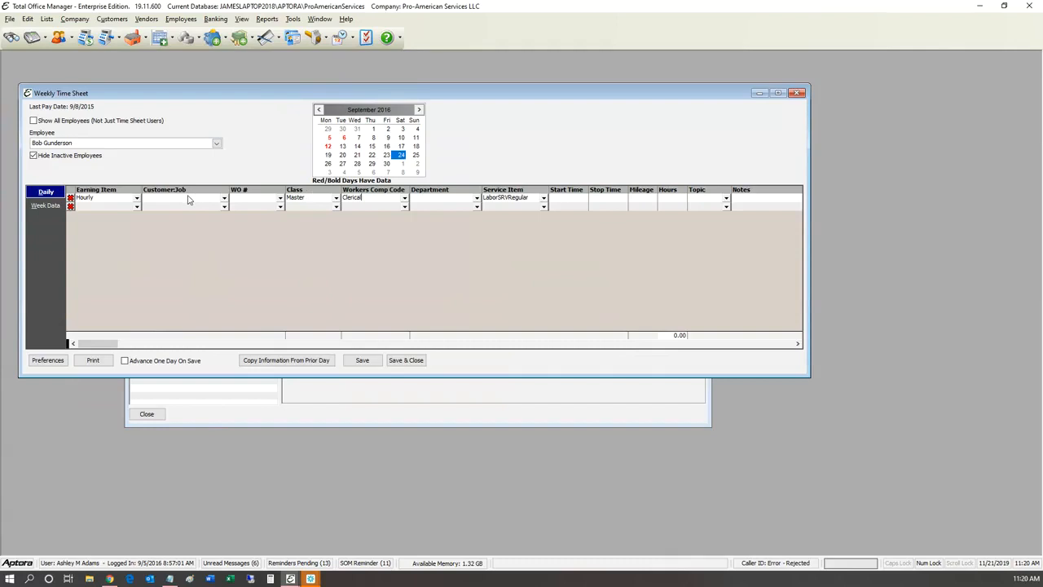
left_click(357, 154)
left_click(590, 328)
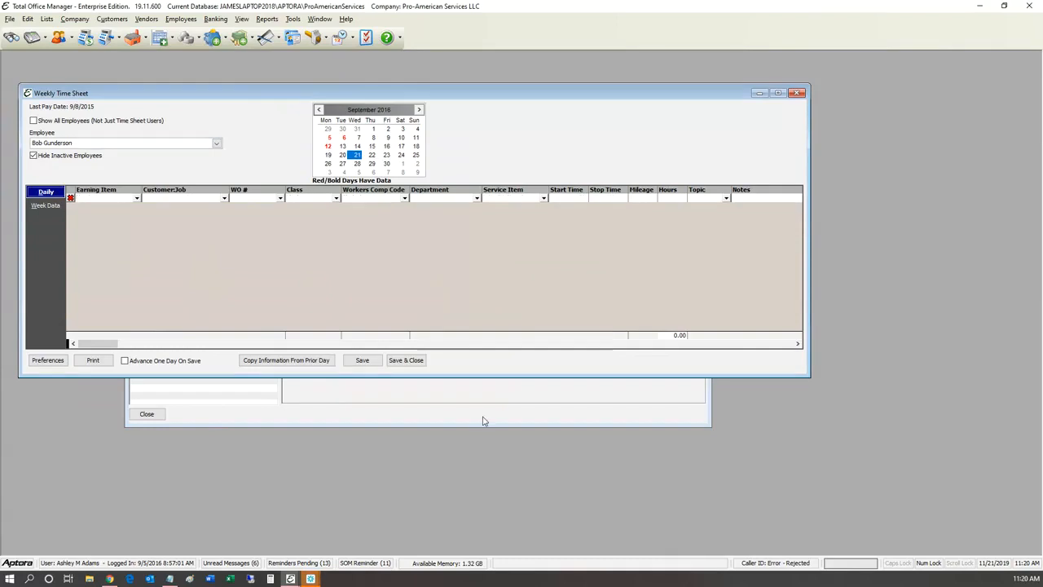
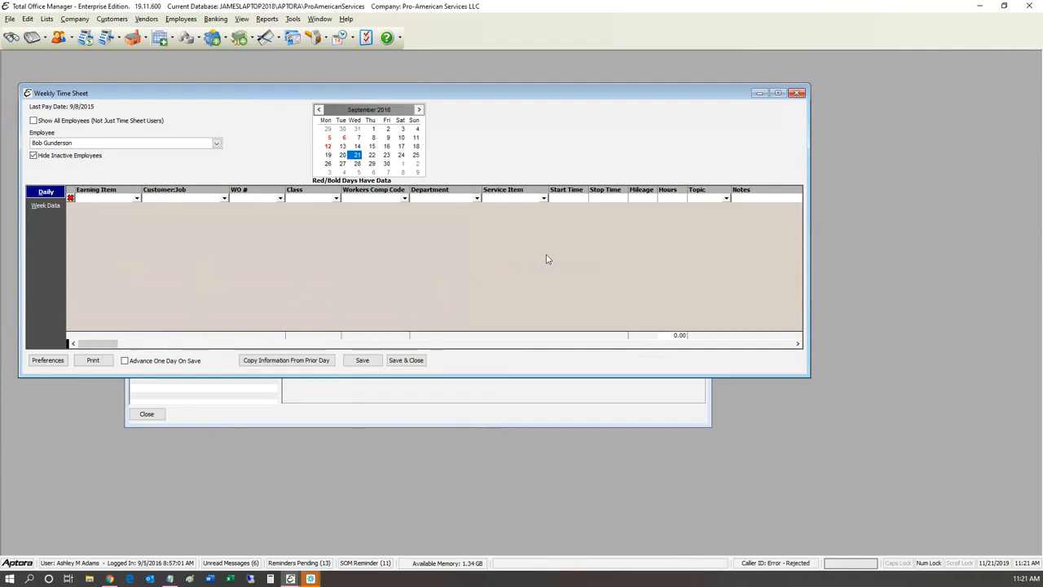
Step: Shift the Weekly Time Sheet window to the right and open the Help menu
left_click_drag(703, 94, 886, 104)
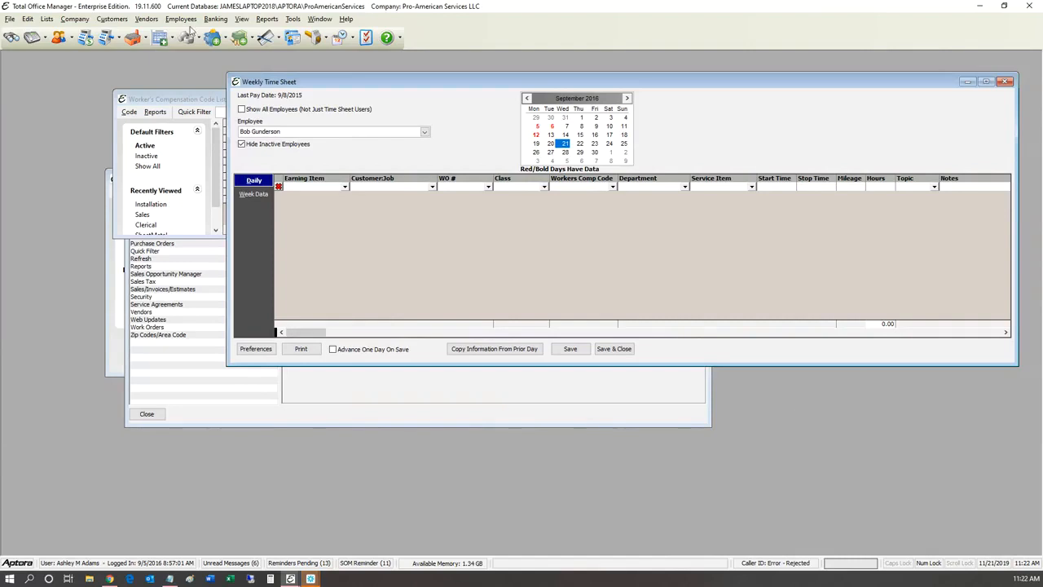
left_click(347, 18)
Step: Check for updates, confirming version 19.11.600 is current, and scroll through the release notes
left_click(399, 88)
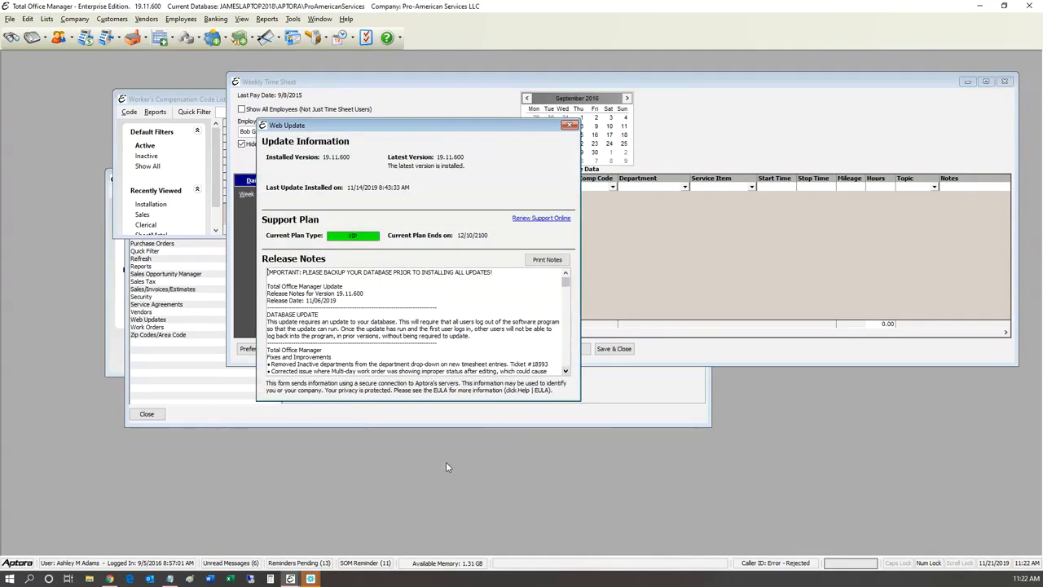
scroll(448, 467, "down", 3)
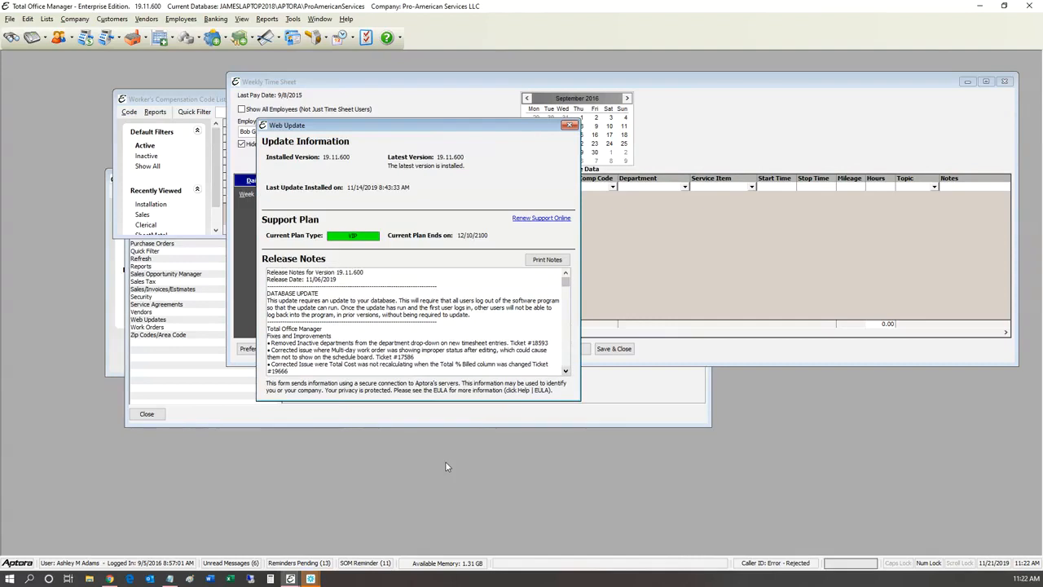
scroll(445, 466, "down", 6)
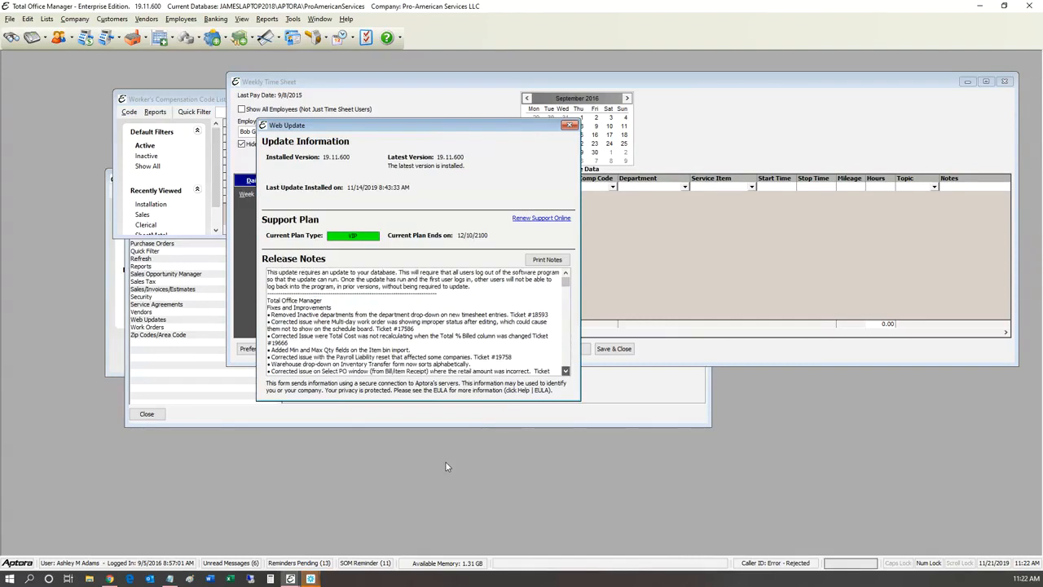
scroll(446, 466, "down", 5)
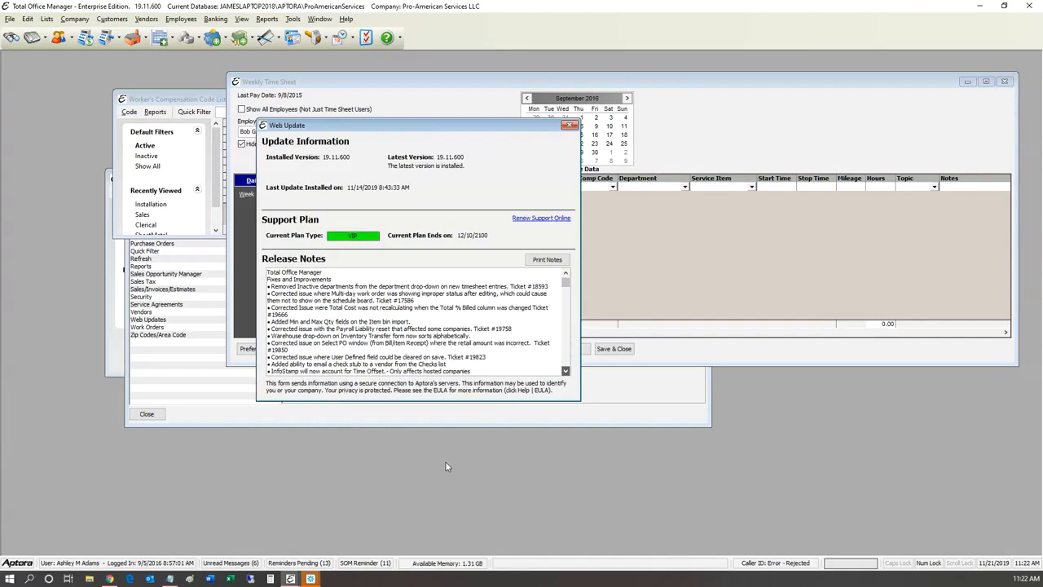
scroll(446, 466, "down", 5)
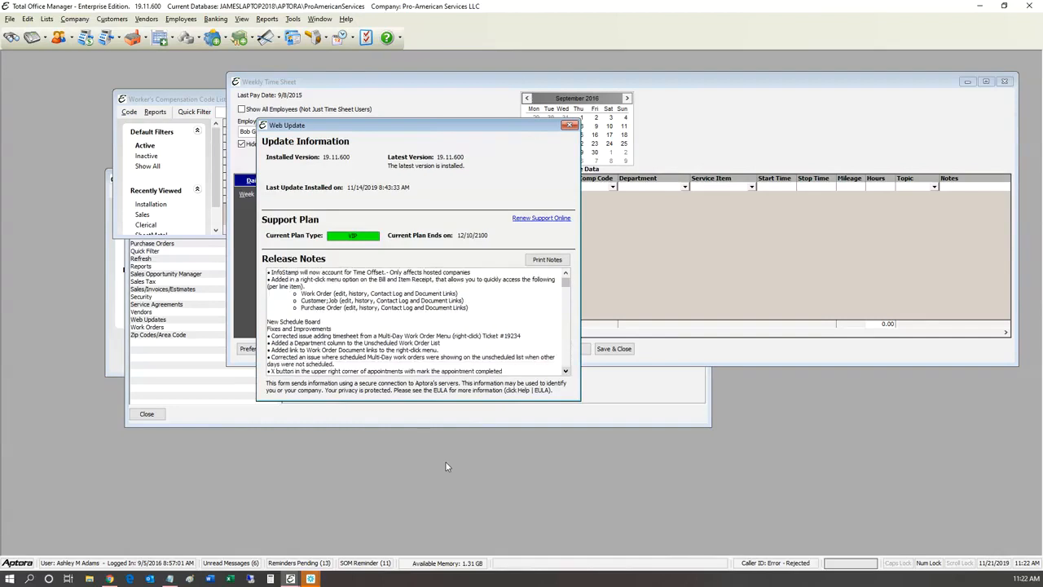
scroll(445, 466, "down", 5)
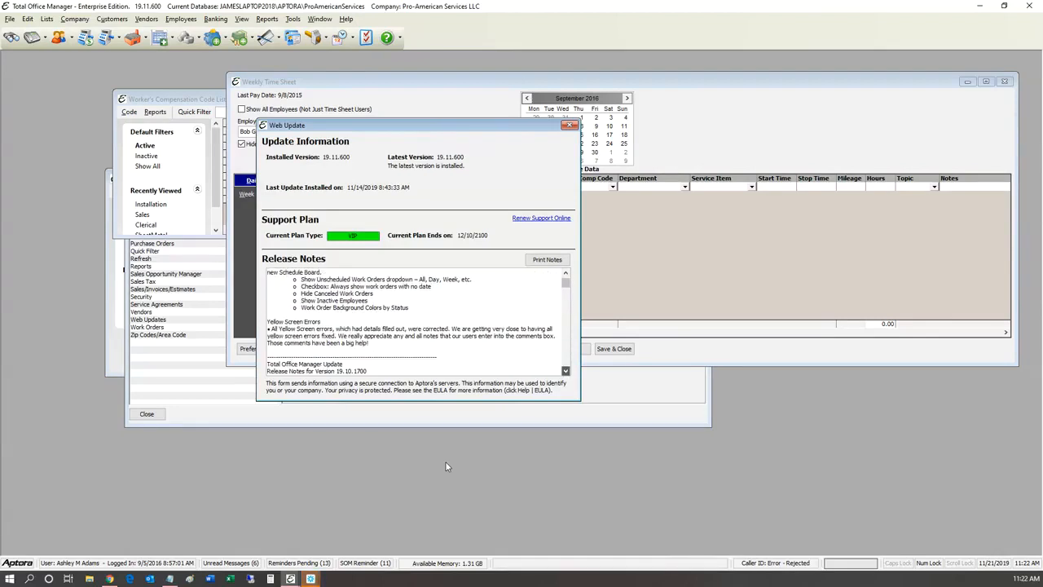
scroll(446, 466, "down", 5)
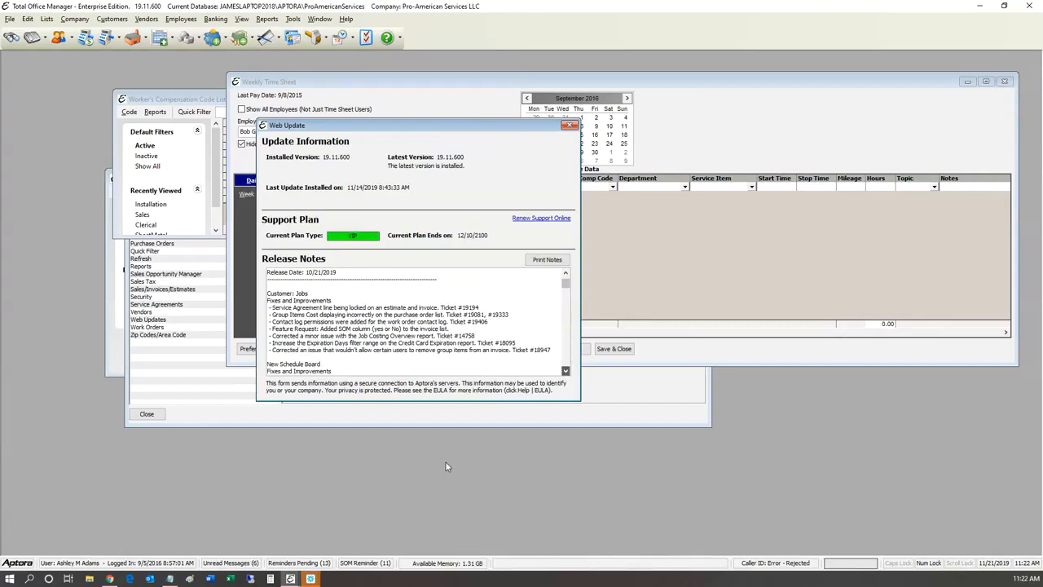
scroll(445, 466, "down", 3)
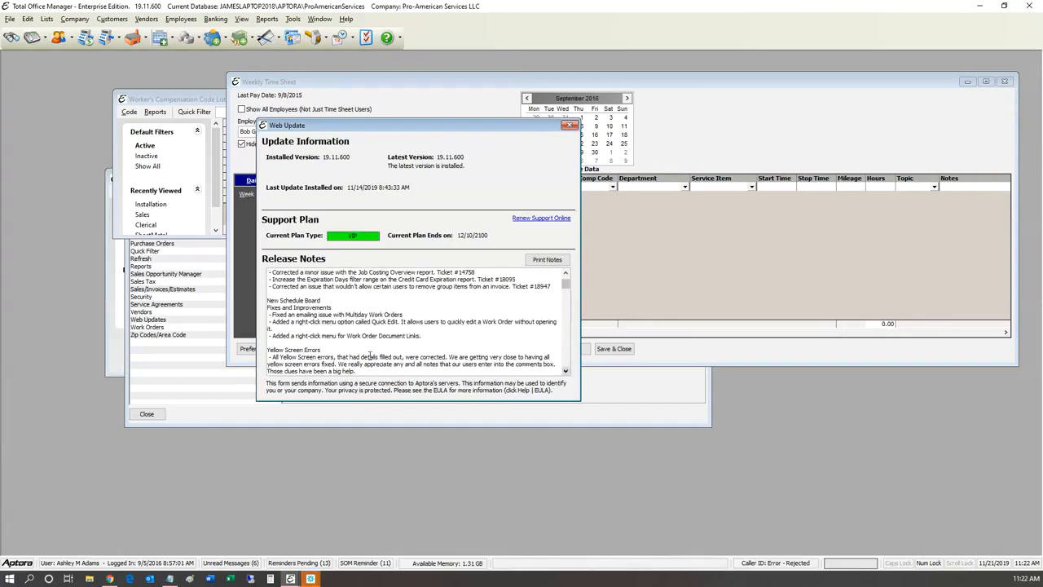
Step: Highlight the Expiration Days release note line and read through the remaining notes
left_click_drag(514, 279, 478, 280)
left_click(519, 279)
key("shift+Up")
scroll(447, 471, "down", 8)
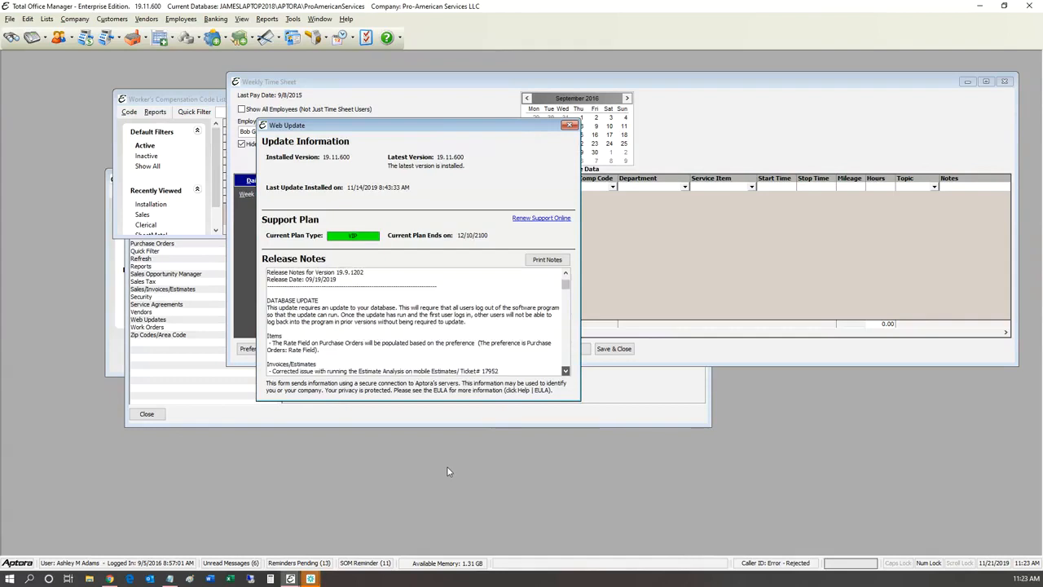
scroll(447, 471, "down", 7)
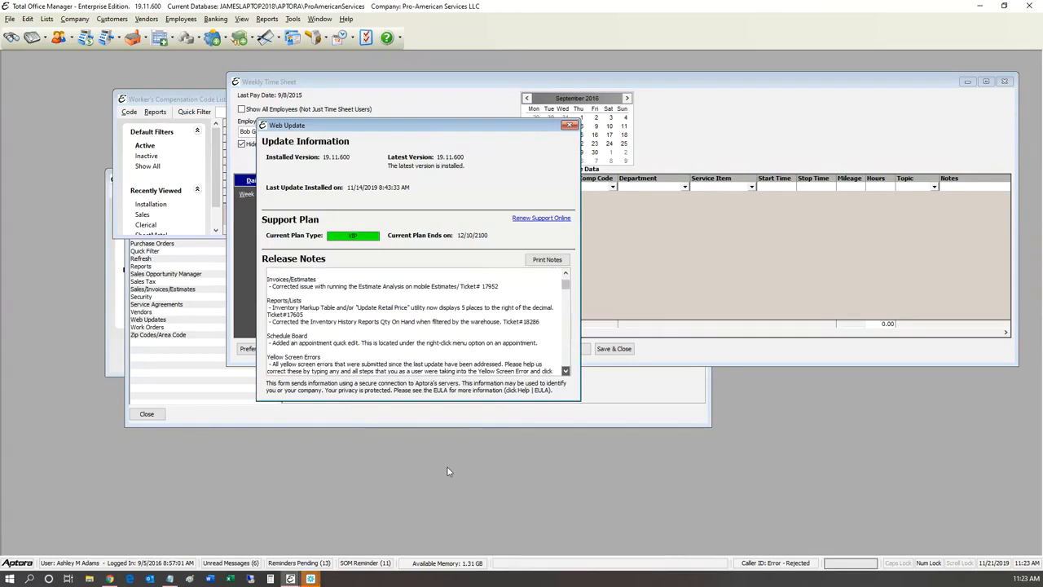
scroll(447, 471, "down", 7)
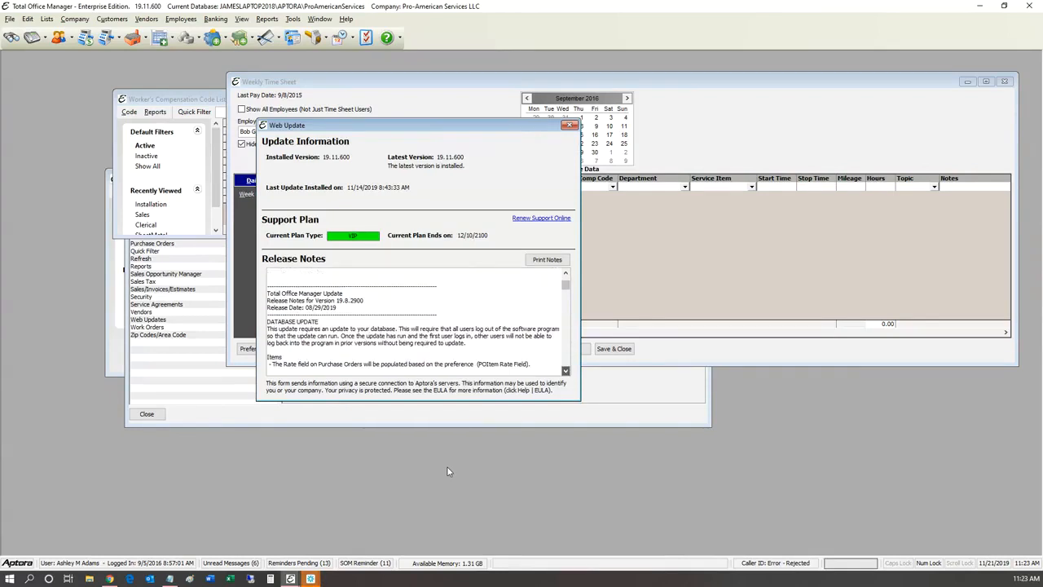
scroll(448, 471, "down", 4)
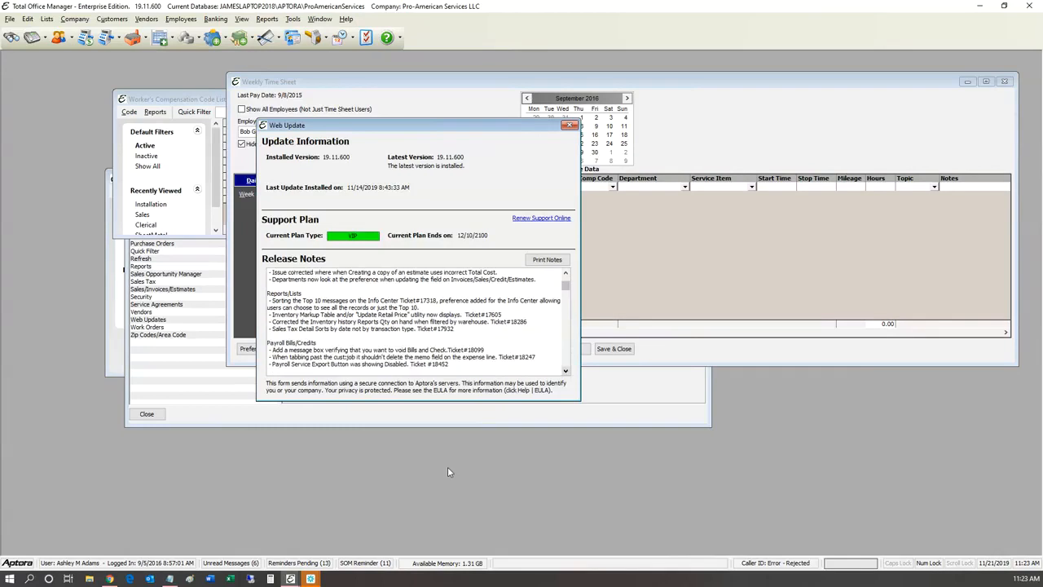
scroll(447, 471, "down", 1)
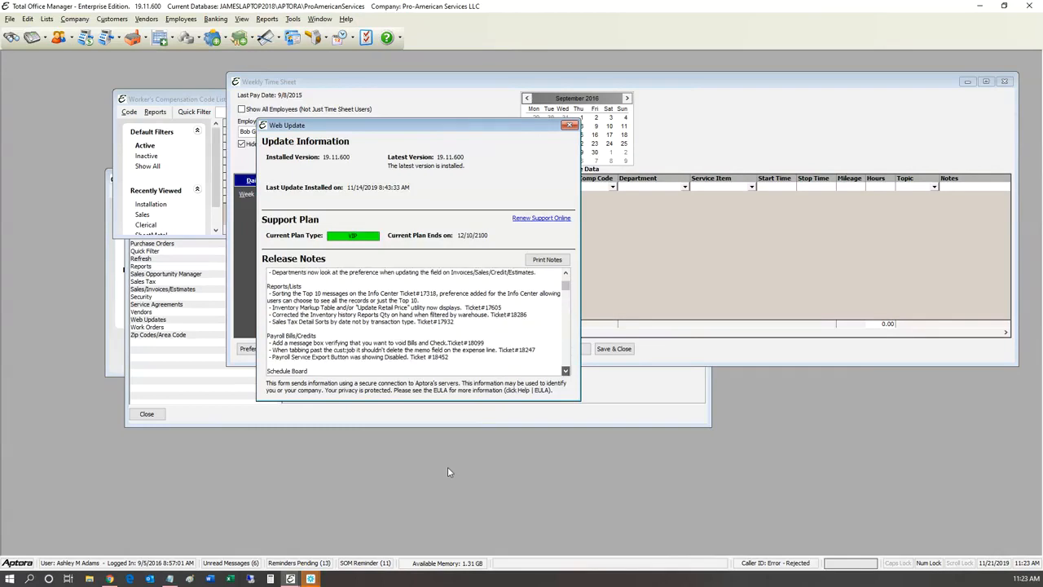
scroll(448, 471, "down", 6)
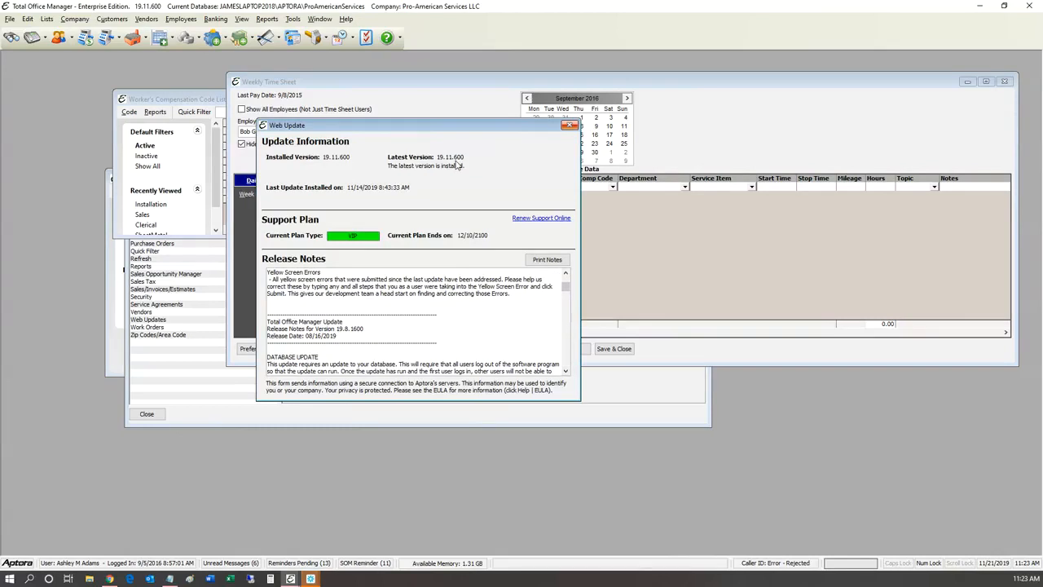
Step: Close Web Update, the Weekly Time Sheet, the compensation code editor and payroll preferences
left_click(570, 125)
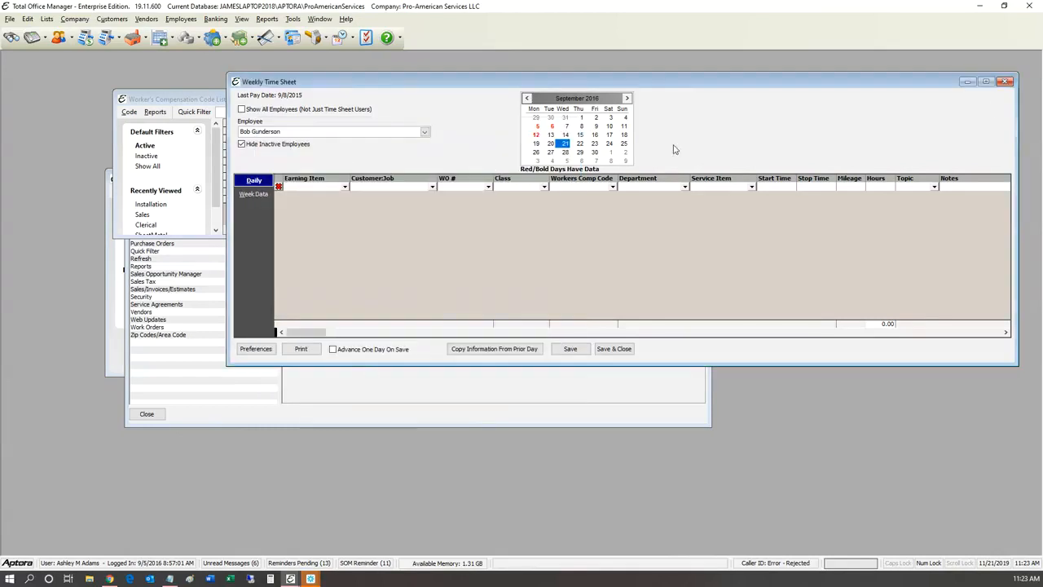
left_click(1006, 81)
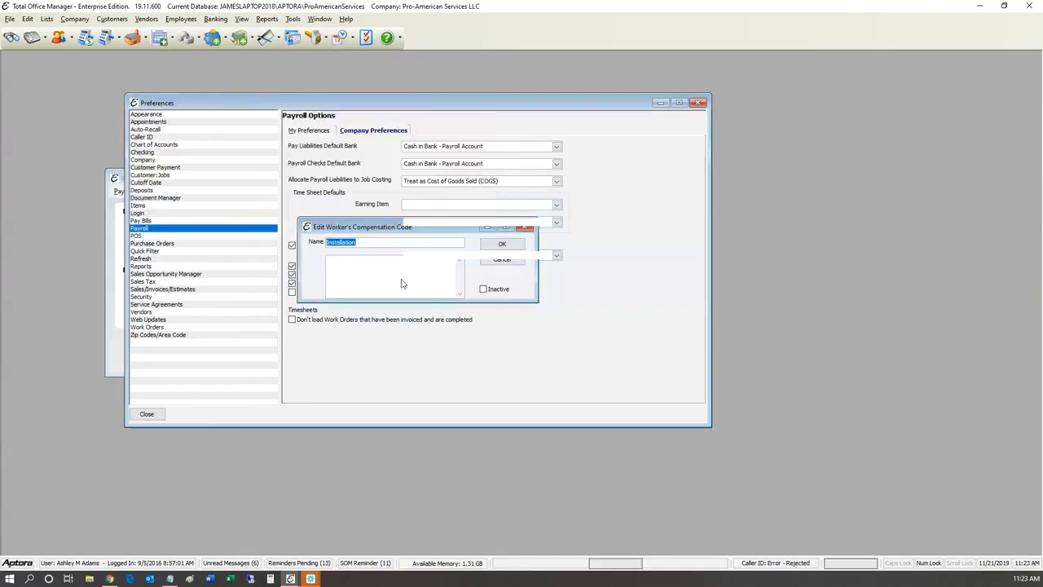
key("Escape")
key("Escape")
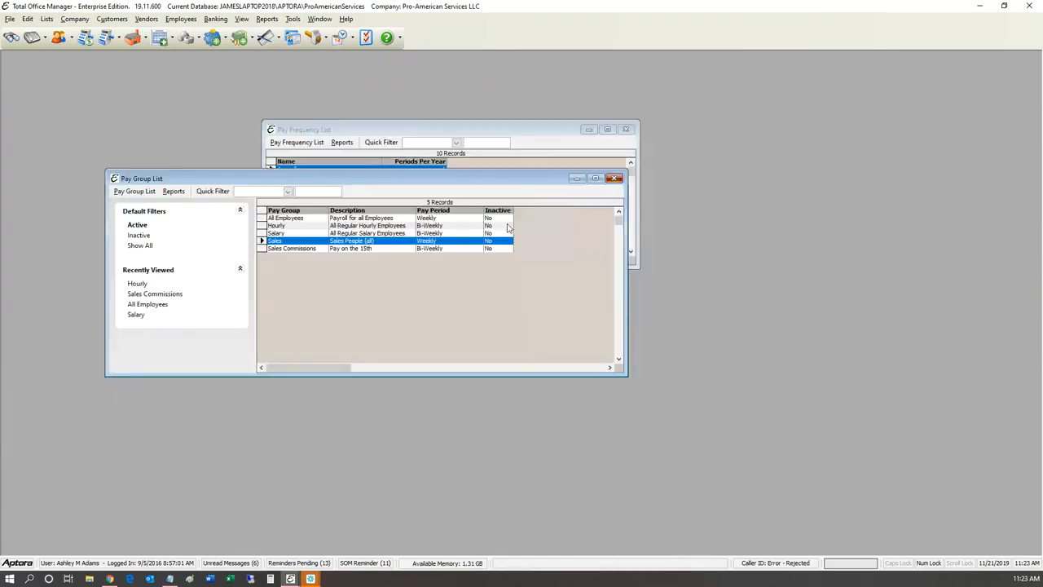
key("Escape")
key("Escape")
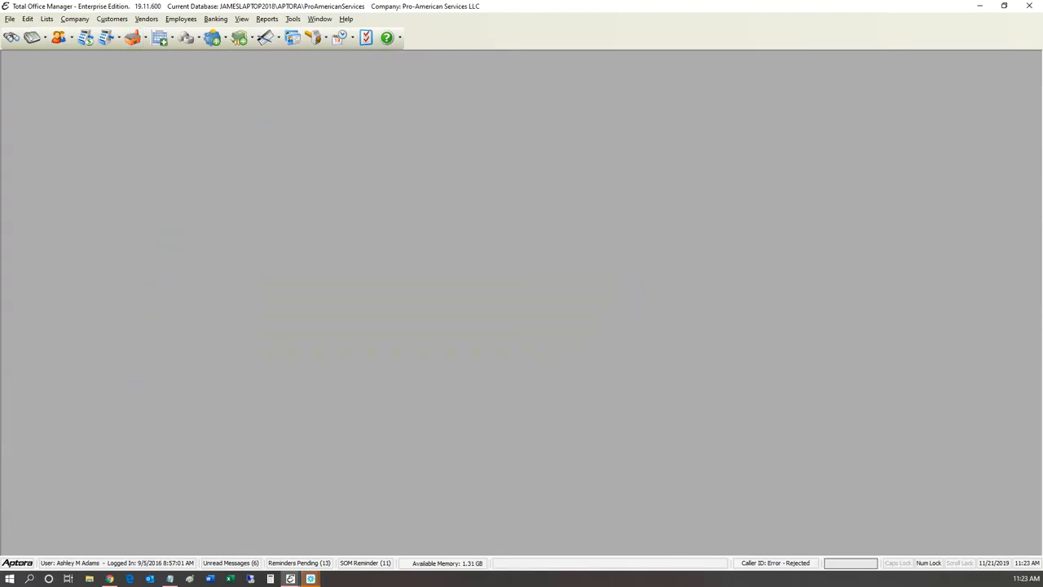
left_click(112, 19)
Step: Filter the Customer:Job List by address 8877 and open that customer, past the credit warning and notes
left_click(131, 45)
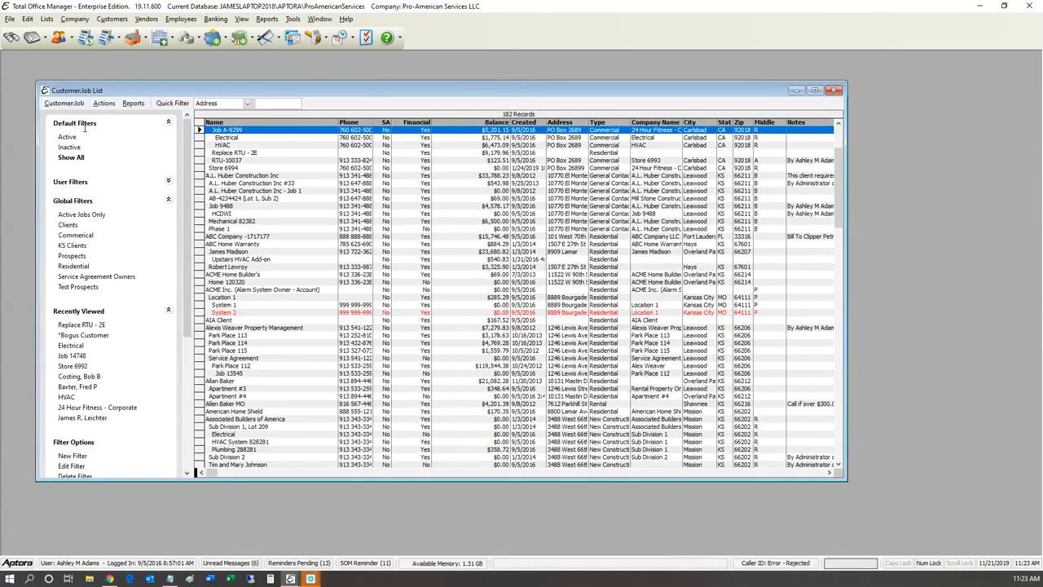
type("8877")
key("Return")
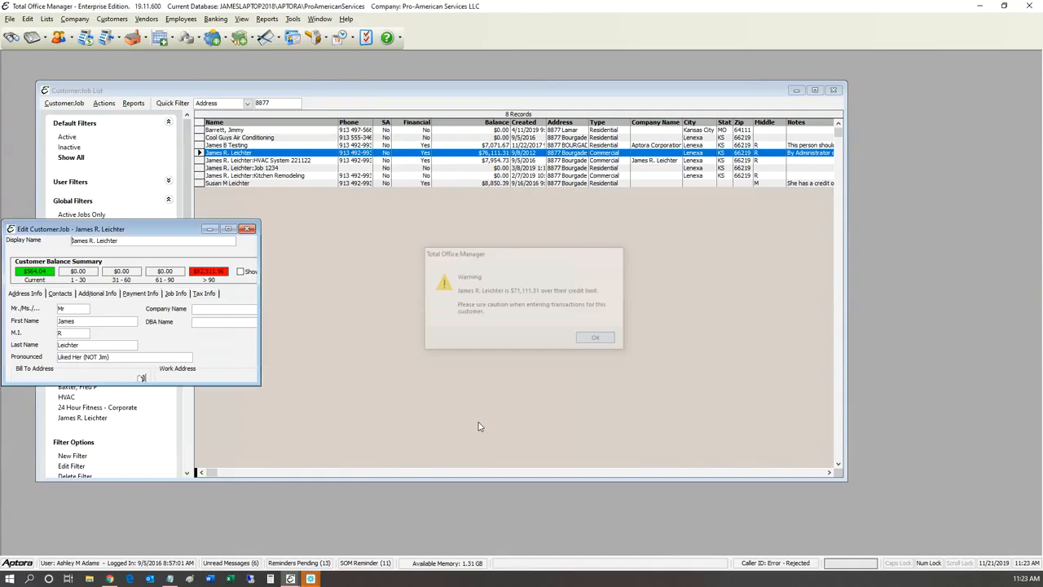
key("Return")
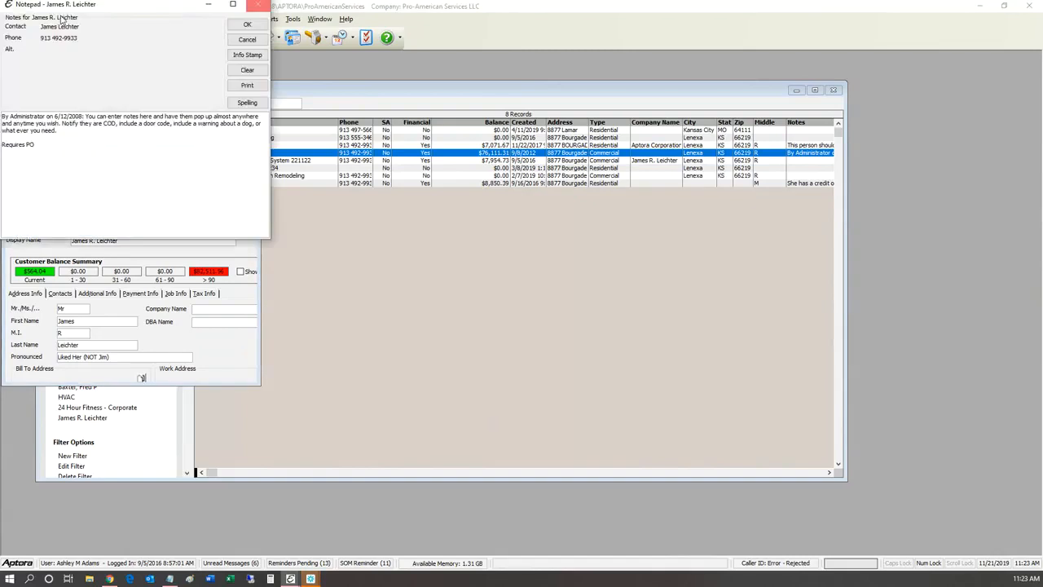
key("Return")
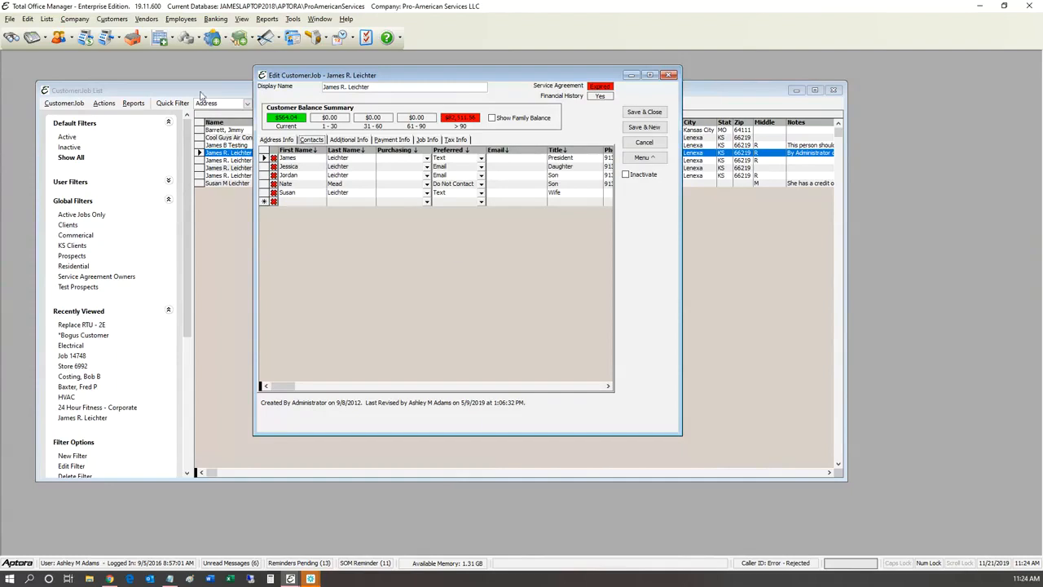
Step: Keep Daughter as the second contact's title and move on to the next contact's title
left_click(220, 113)
left_click(288, 166)
key("F2")
key("Tab")
key("alt+Down")
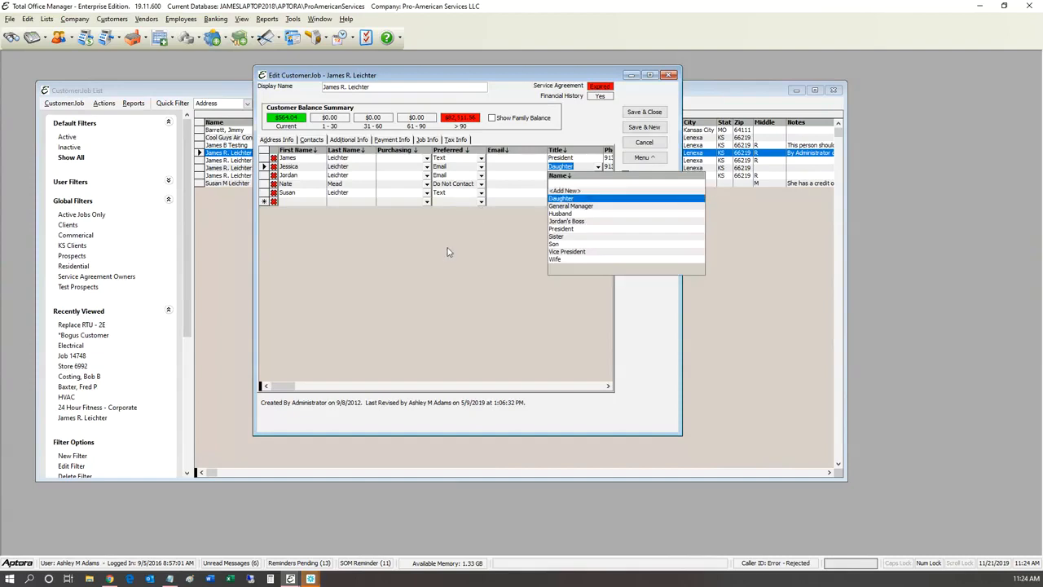
key("Return")
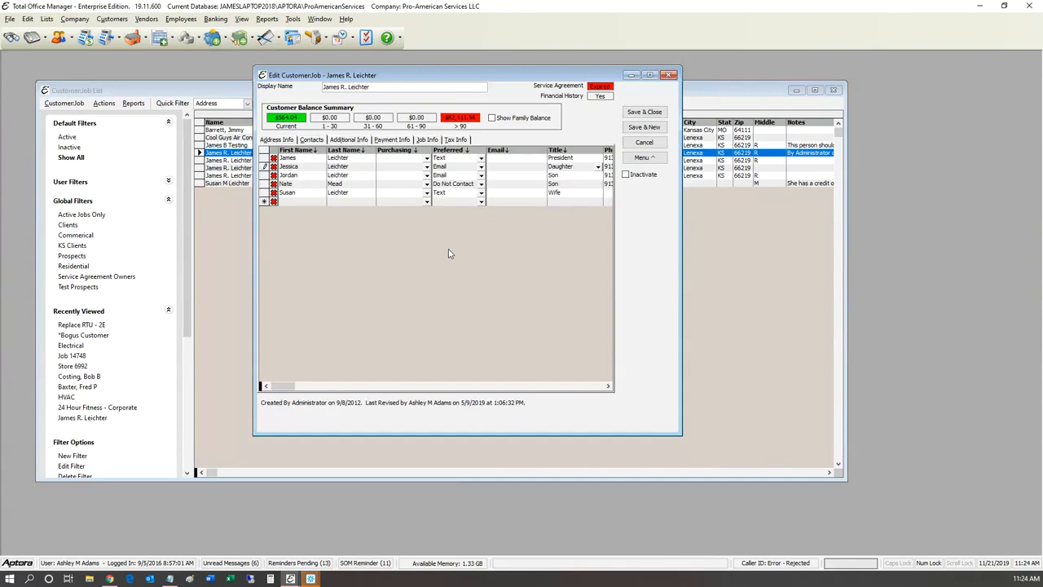
key("Down")
key("Down")
key("Down")
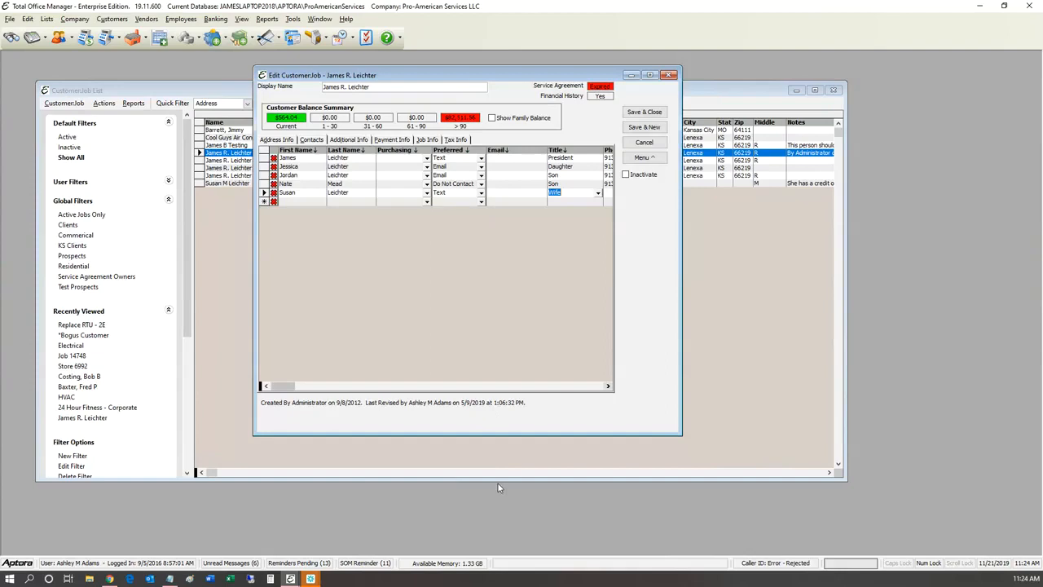
Step: Scroll the Contacts grid right and back to review the remaining columns
scroll(498, 484, "right", 4)
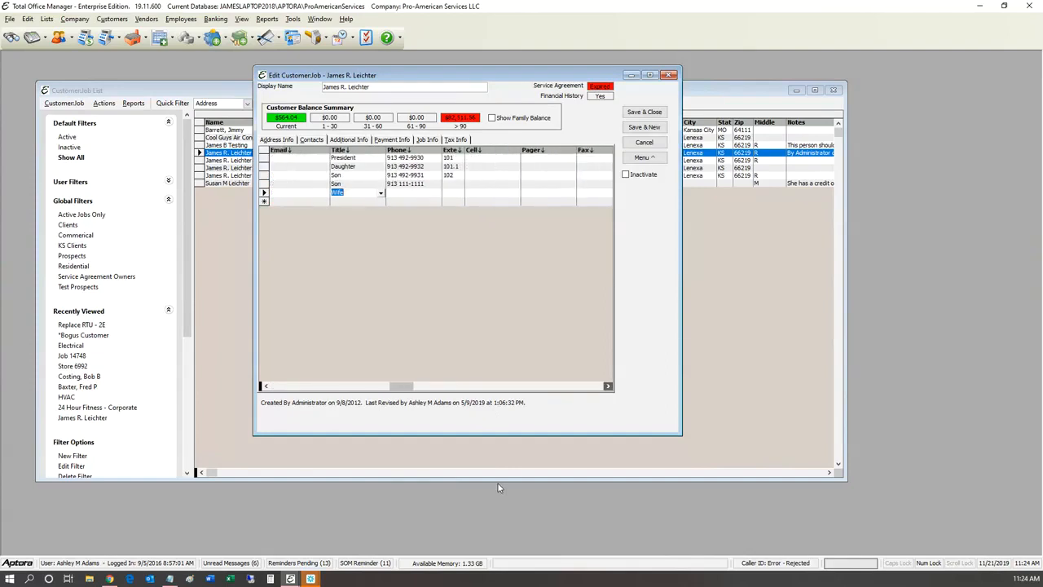
scroll(498, 483, "right", 4)
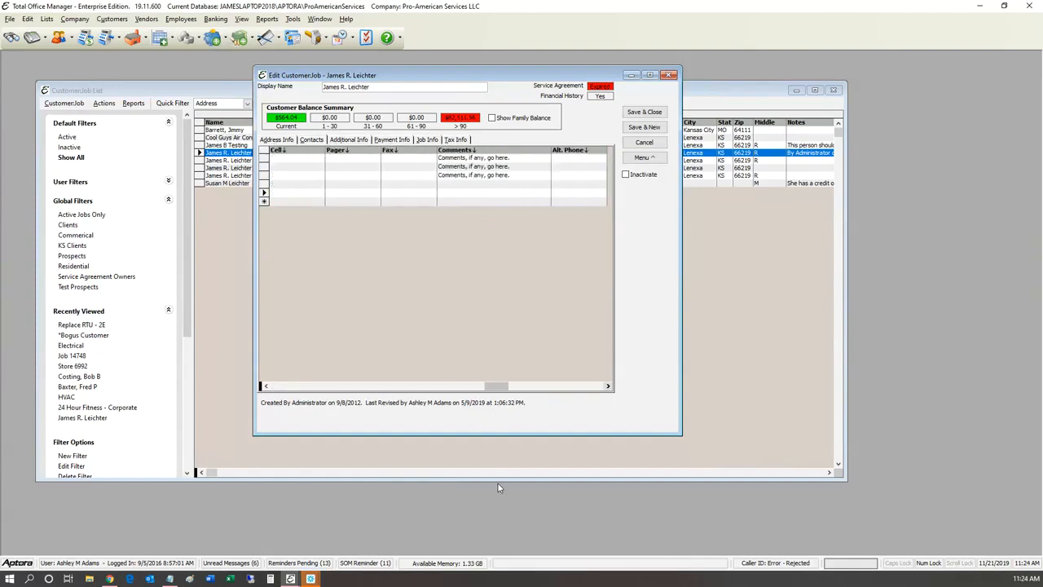
left_click(608, 386)
left_click_drag(519, 386, 278, 385)
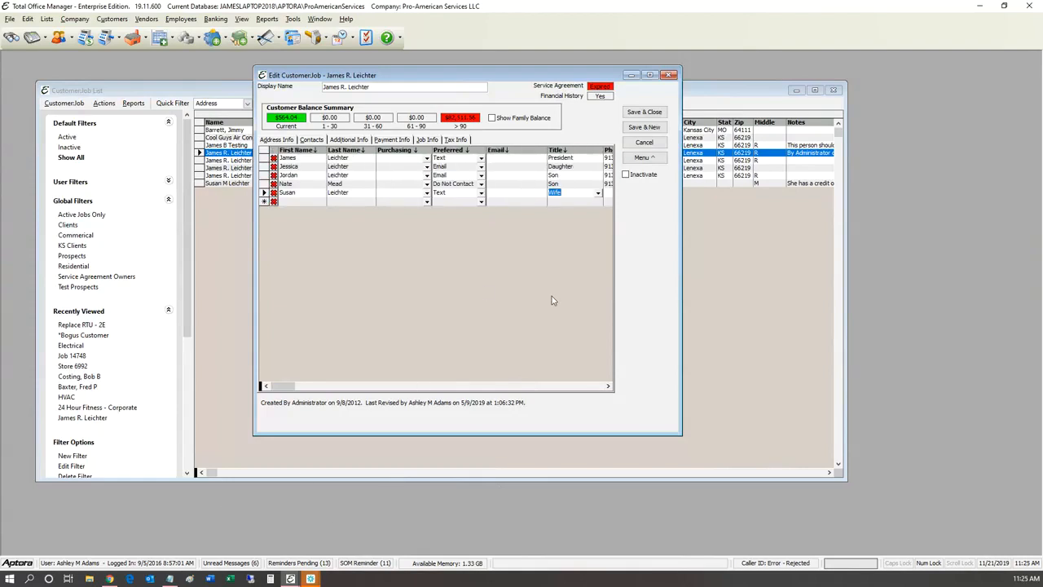
left_click(644, 157)
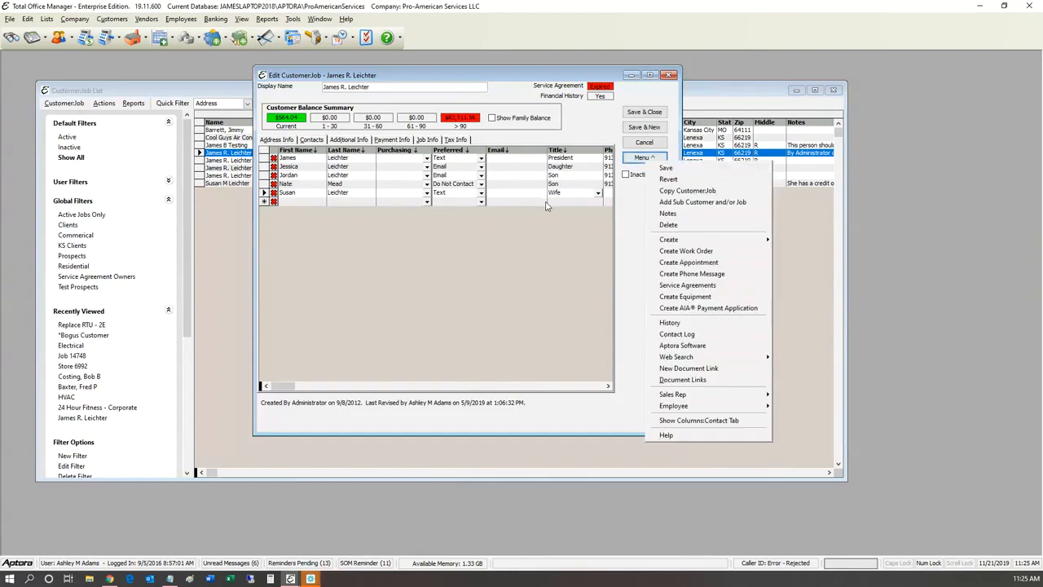
Step: Hide the Pager column from the contacts grid via Show Columns:Contact Tab
key("Down")
key("Down")
key("Return")
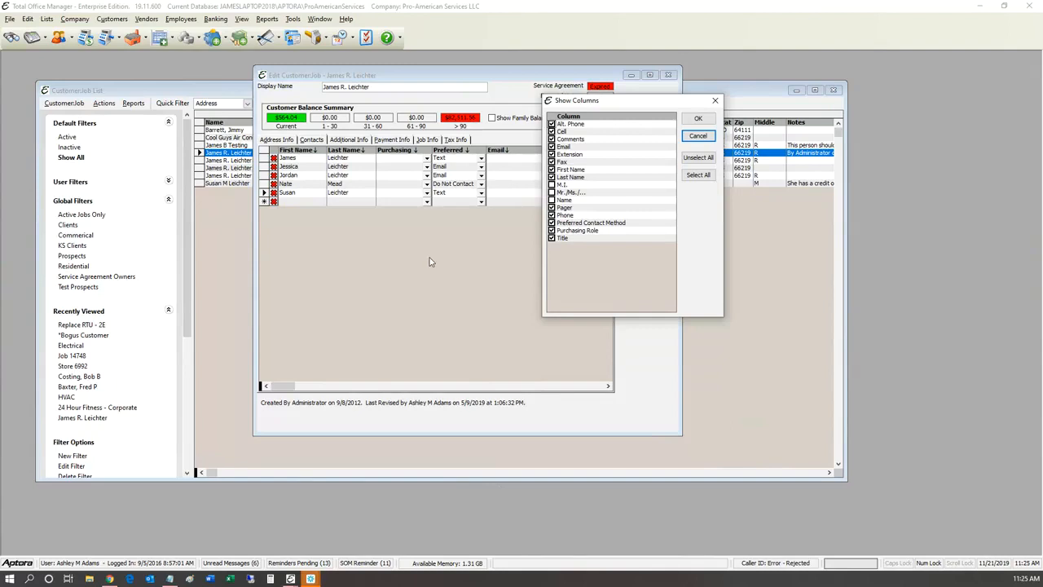
left_click(552, 208)
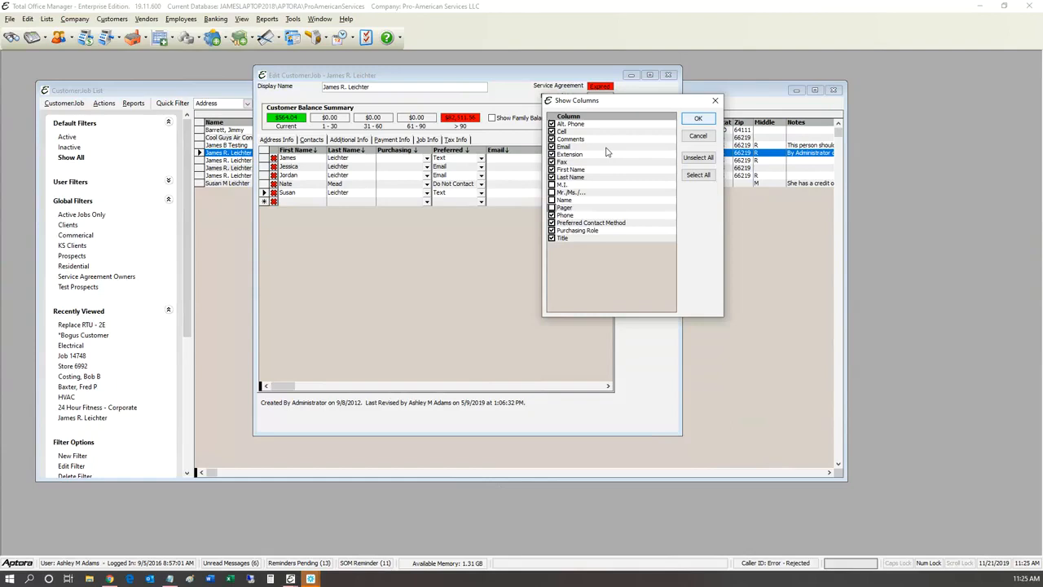
key("Return")
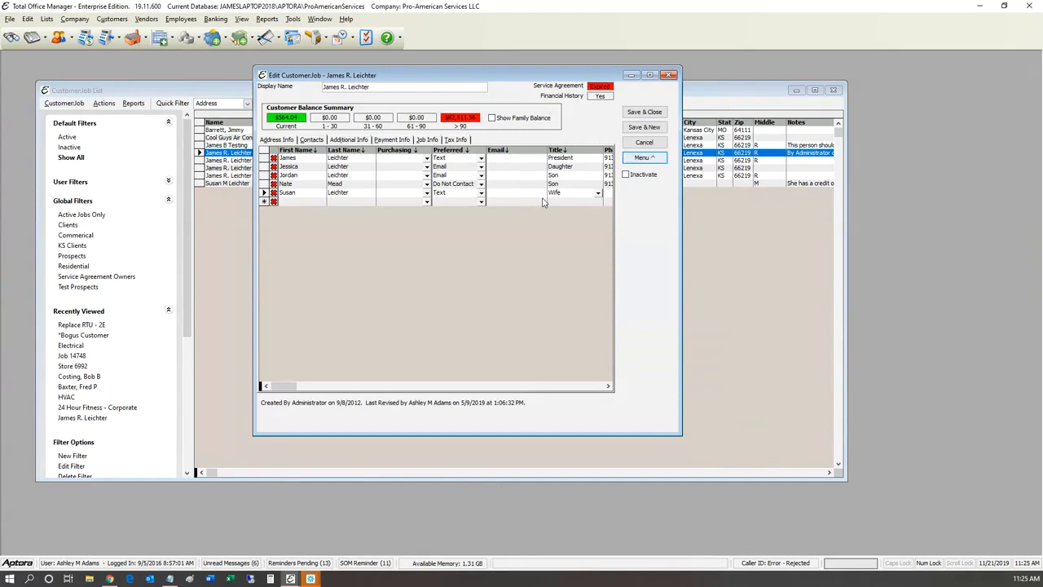
Step: Reopen the column chooser, move it over the customer window, then close it
left_click(643, 158)
key("Return")
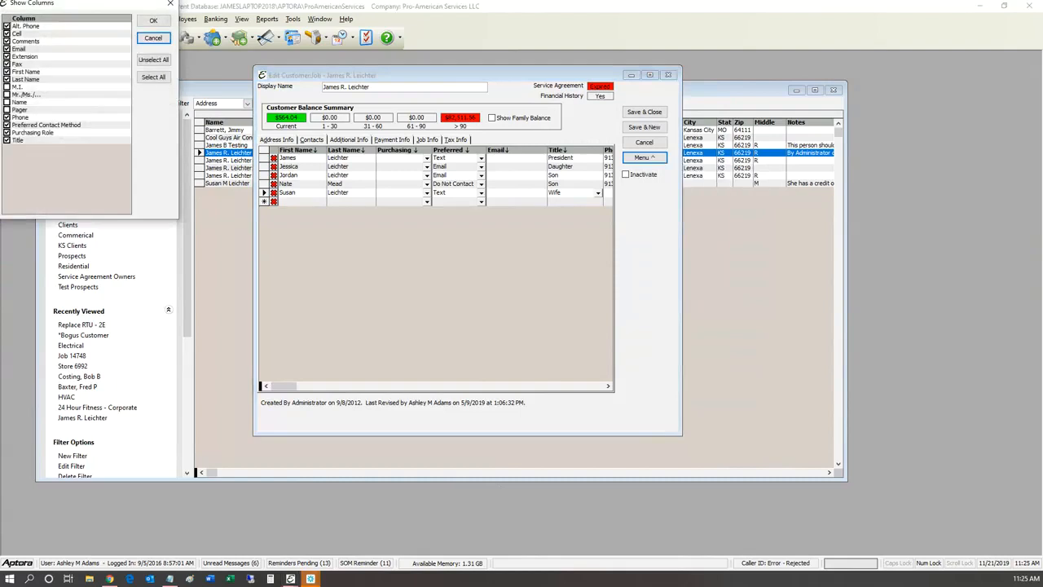
left_click_drag(78, 3, 516, 112)
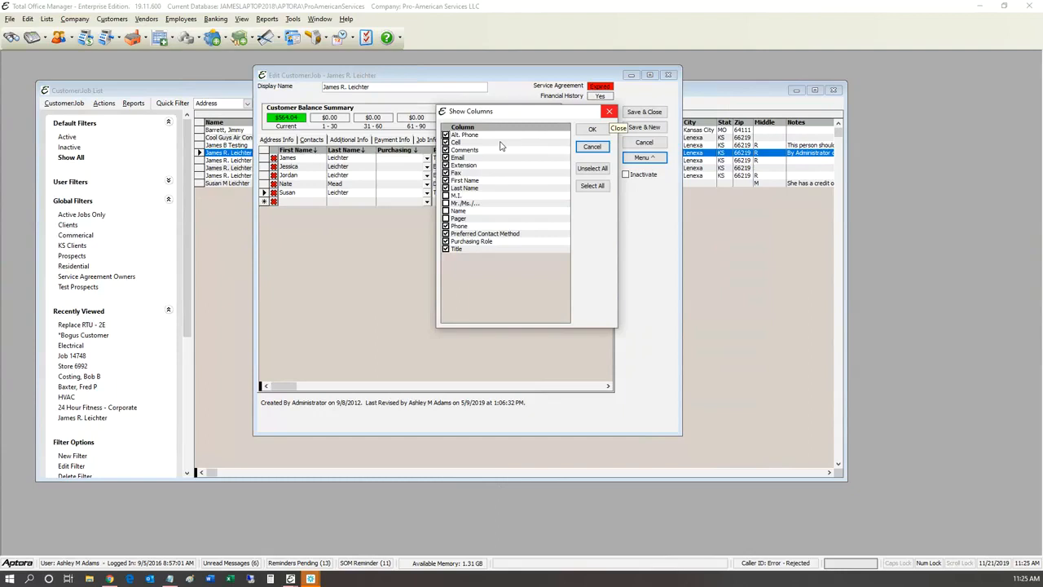
left_click(608, 112)
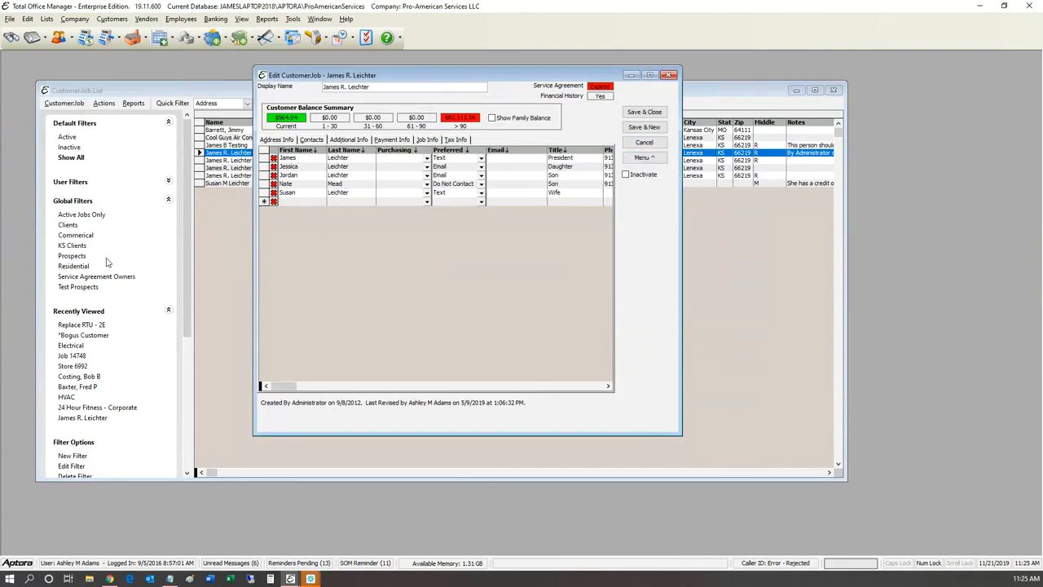
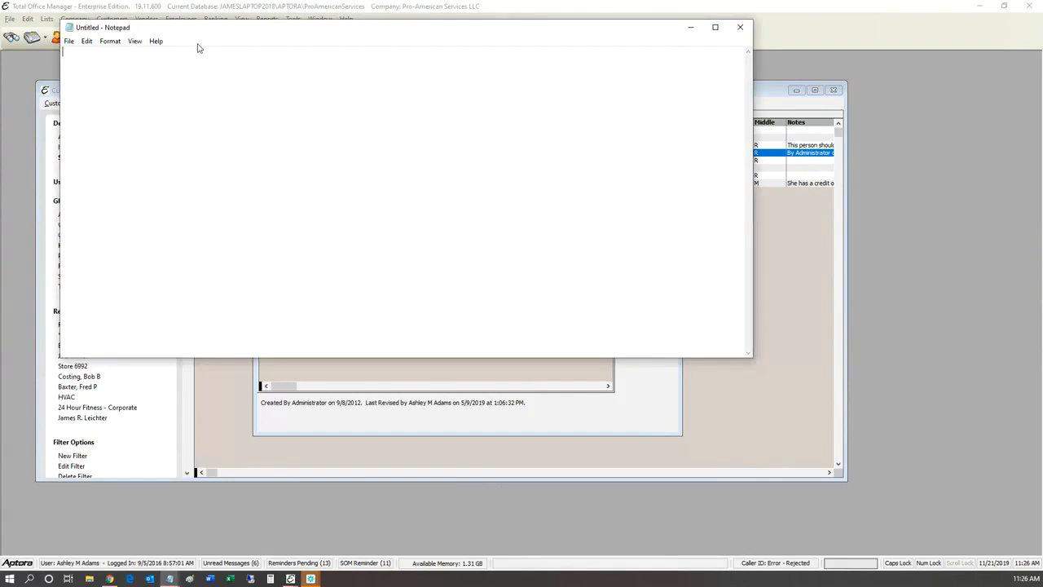
left_click_drag(199, 29, 374, 325)
left_click_drag(415, 388, 469, 248)
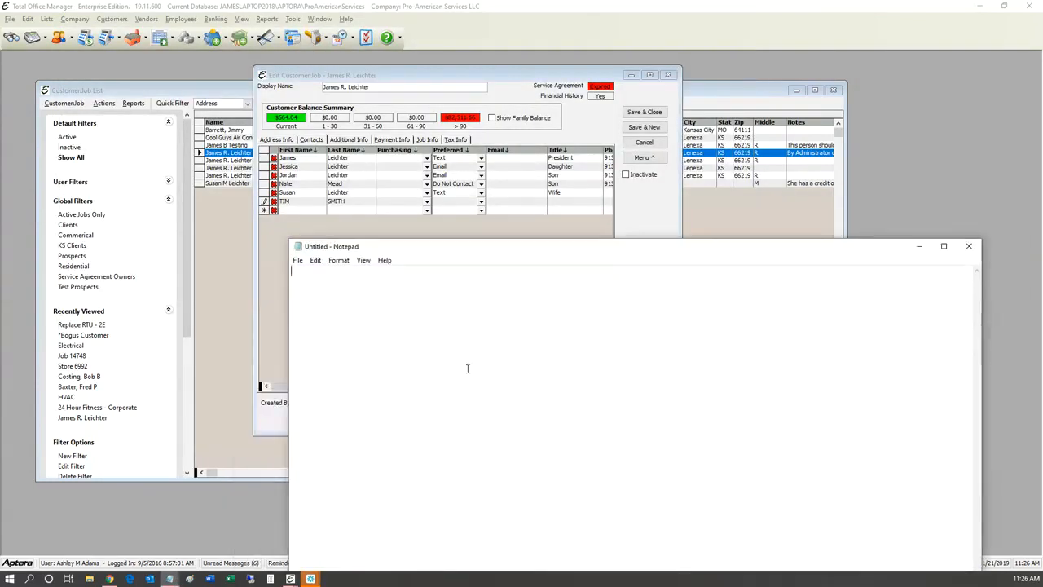
type("Dear TIM")
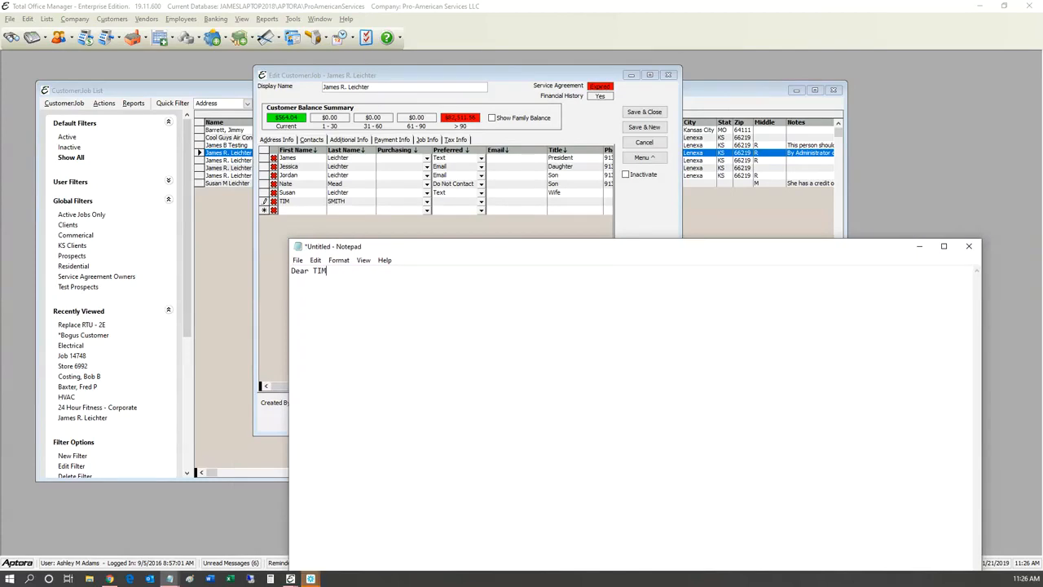
key("Return")
key("Return")
key("Left")
key("Left")
key("Left")
key("Left")
key("Left")
key("Left")
key("Left")
type("I")
Step: Add a 'So,' line, recase the names to 'Tim', then return to the customer record
key("Return")
key("Return")
type("So, TIM")
type("ITH")
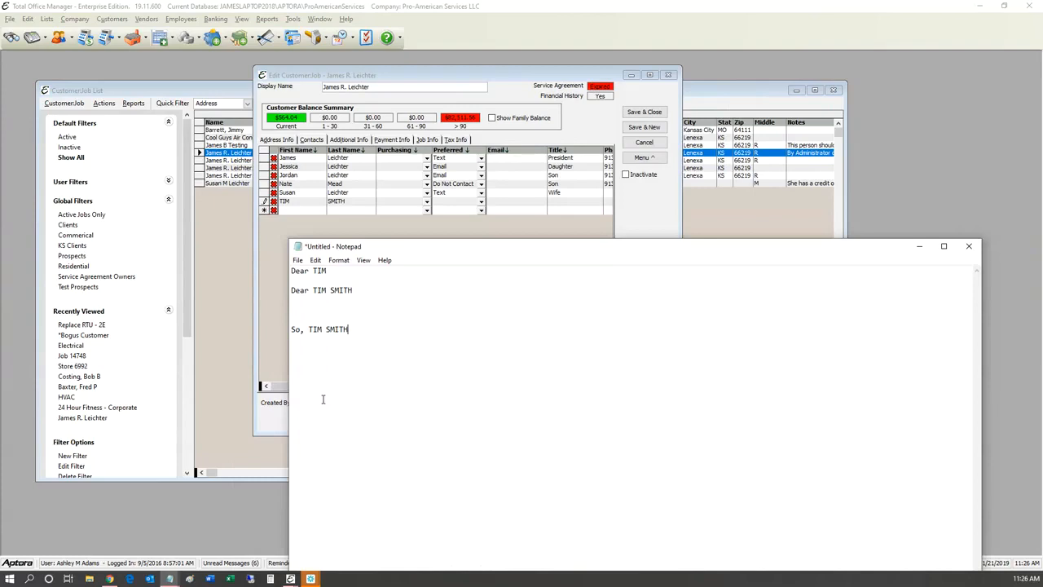
key("BackSpace")
key("BackSpace")
key("BackSpace")
key("BackSpace")
key("BackSpace")
key("BackSpace")
key("BackSpace")
key("BackSpace")
type("im")
key("Up")
key("Up")
key("End")
key("BackSpace")
key("BackSpace")
key("BackSpace")
key("BackSpace")
key("BackSpace")
key("BackSpace")
key("BackSpace")
key("BackSpace")
type("im")
key("alt+Tab")
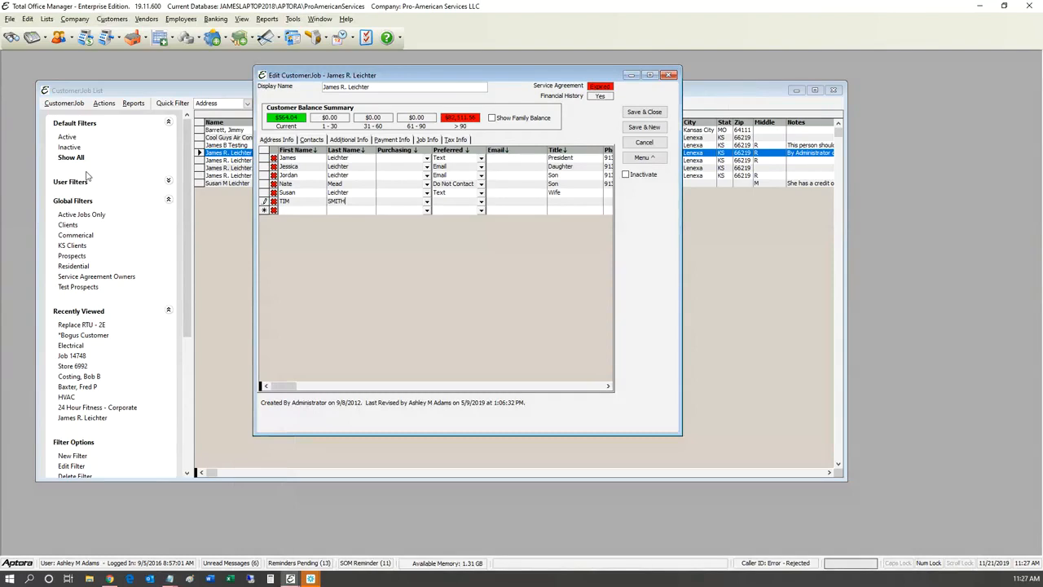
key("alt+d")
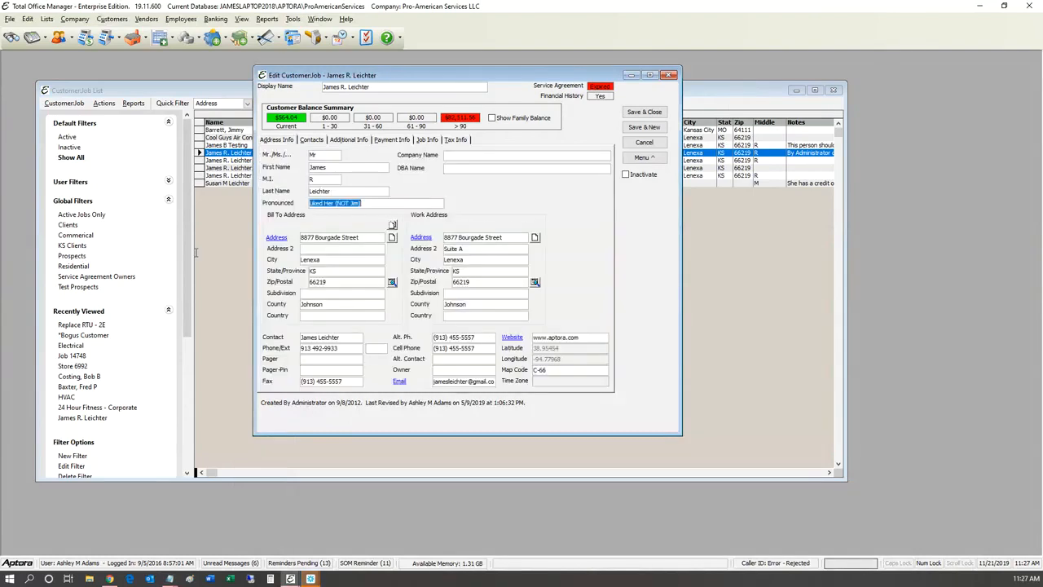
key("F2")
left_click_drag(363, 203, 86, 249)
left_click(208, 251)
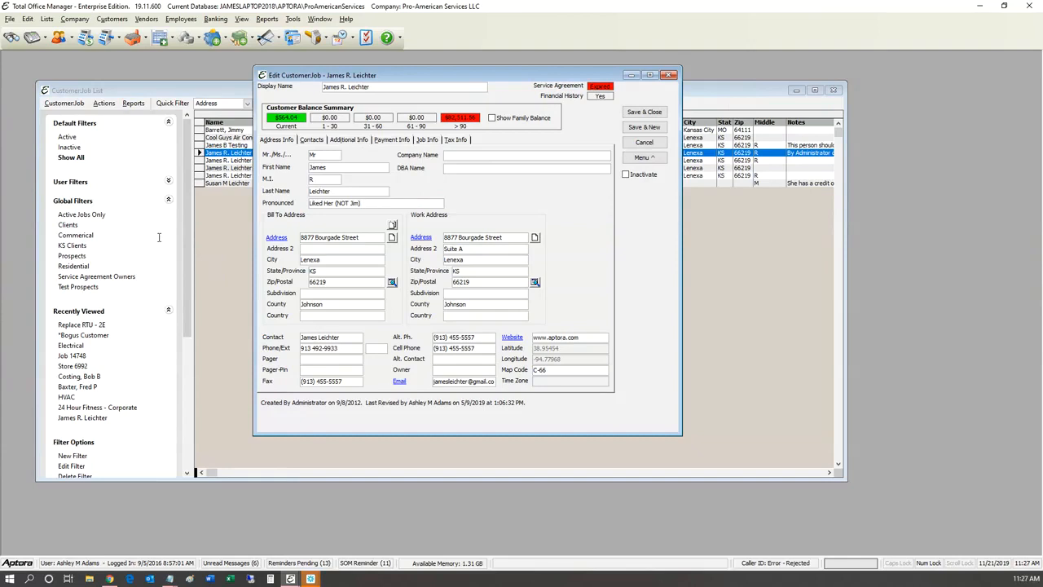
key("shift+Tab")
key("End")
key("Tab")
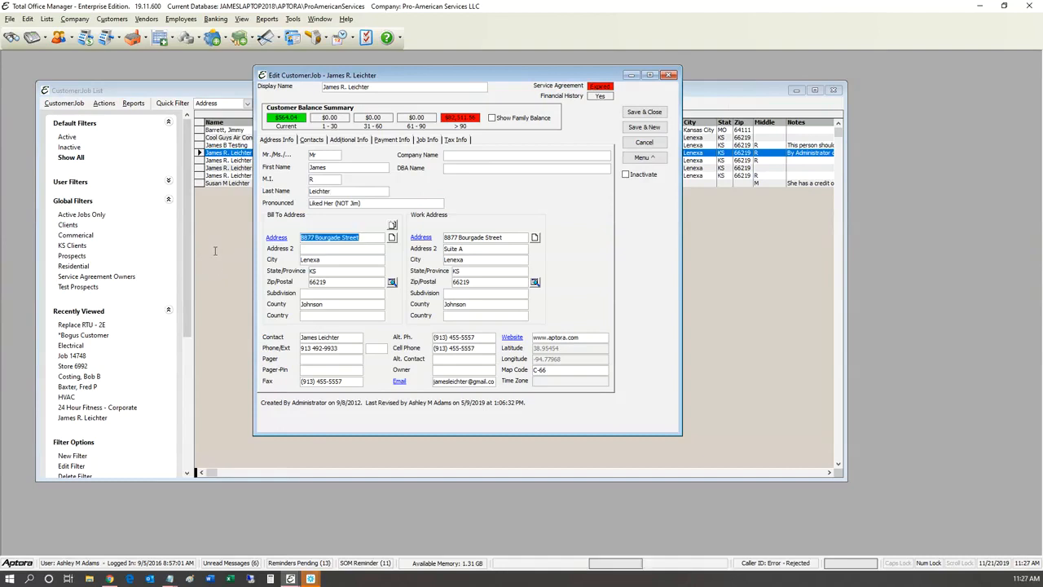
key("shift+Tab")
key("End")
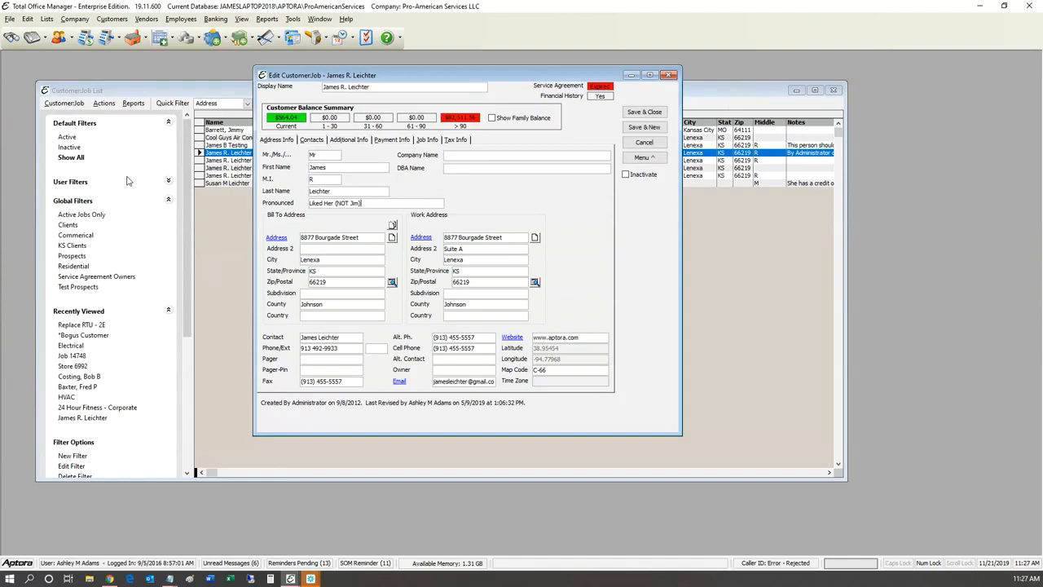
key("ctrl+Tab")
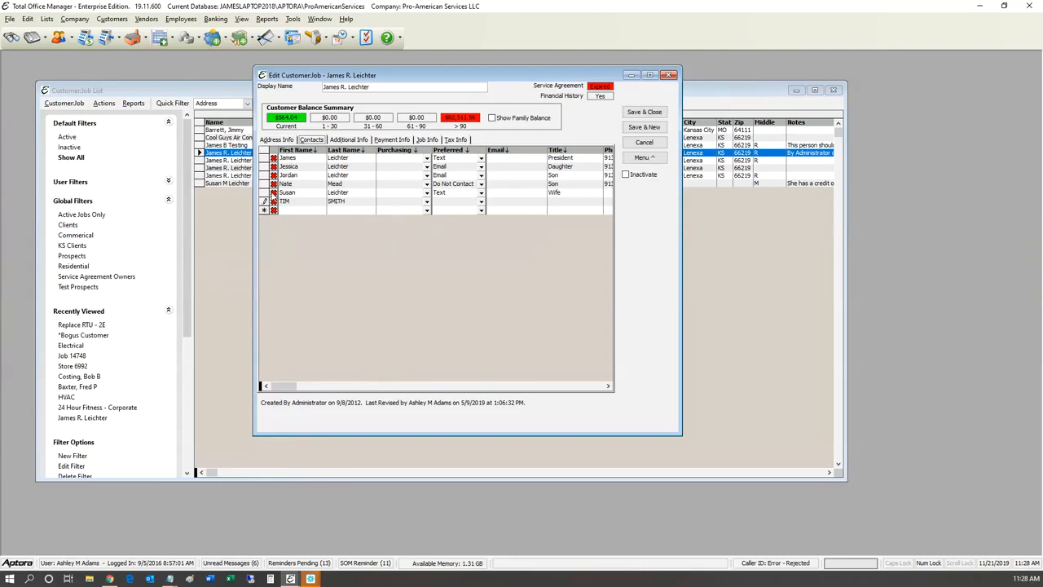
Step: Widen the Purchasing column so its full heading, Purchasing Role, shows
mouse_move(432, 150)
left_mouse_down()
mouse_move(467, 150)
mouse_move(454, 150)
left_mouse_up()
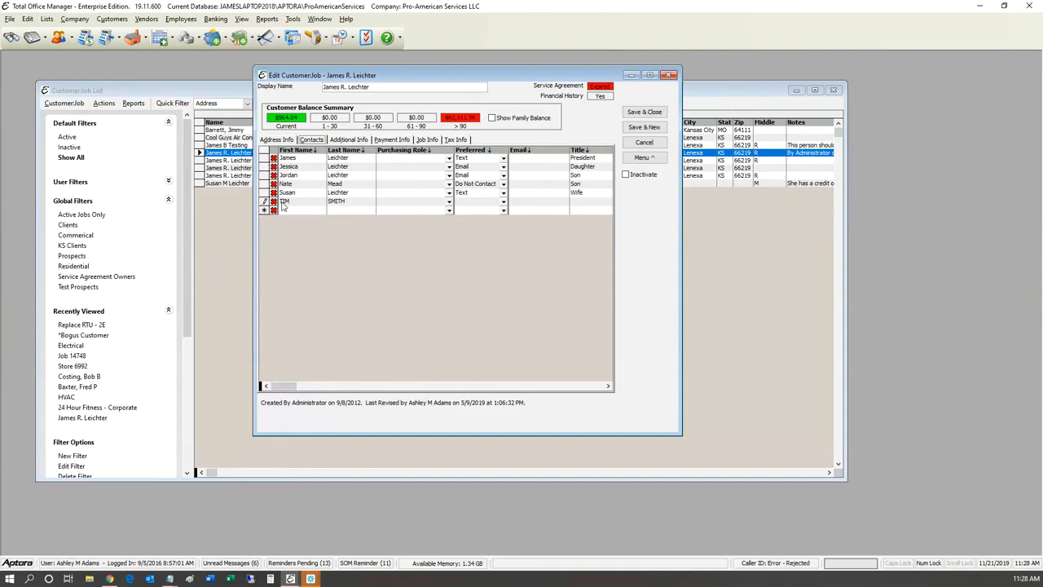
Step: Set the President contact's Purchasing Role to User
left_click(449, 158)
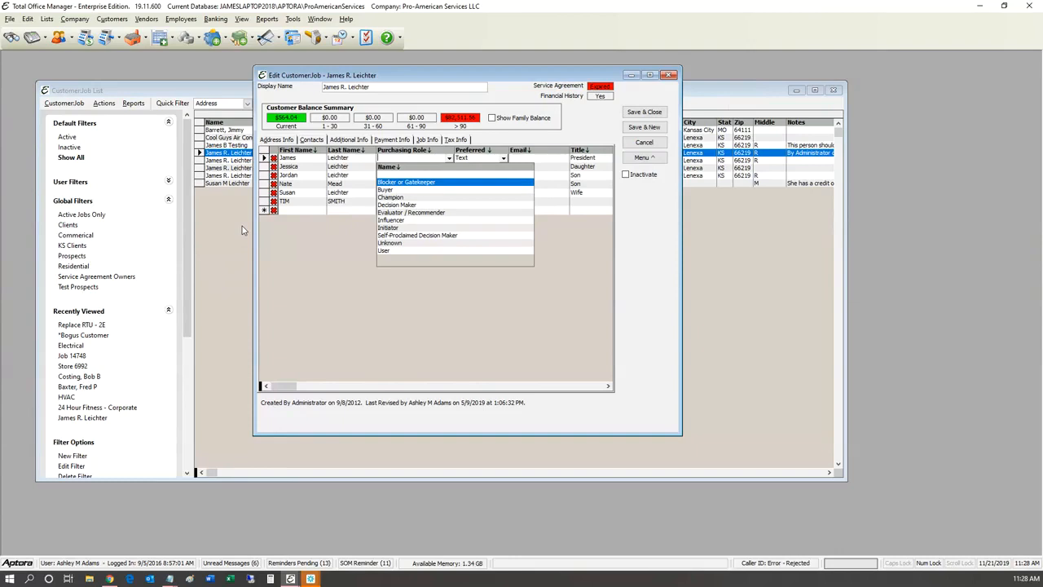
key("Down")
key("Down")
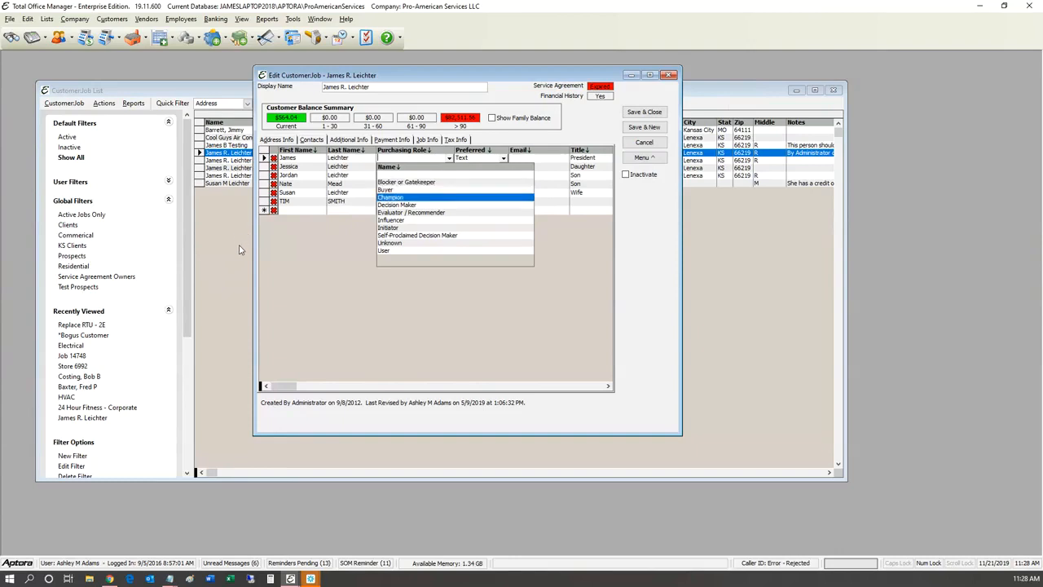
key("Down")
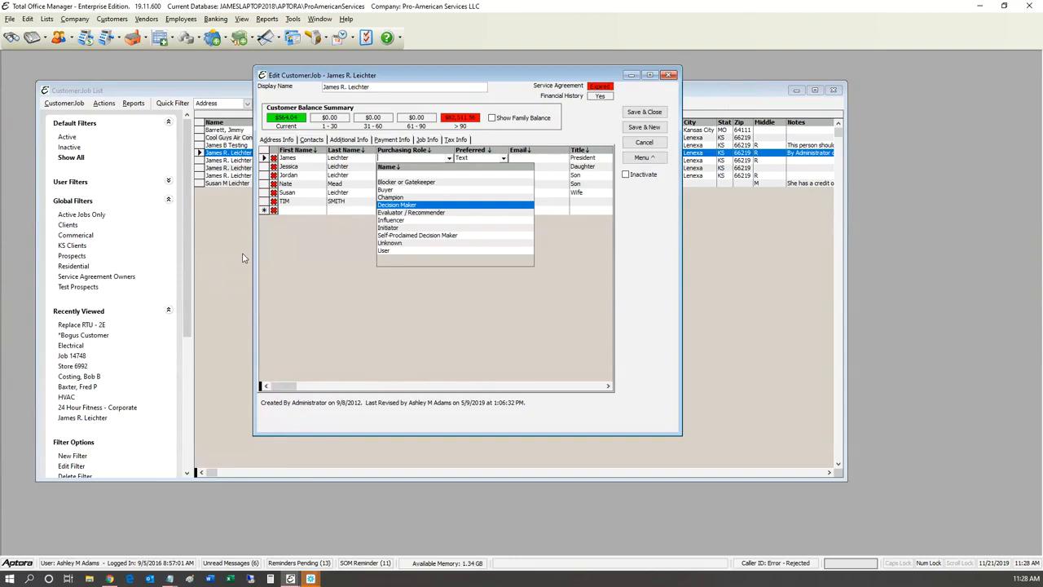
key("Down")
key("Down")
key("Down")
key("Down")
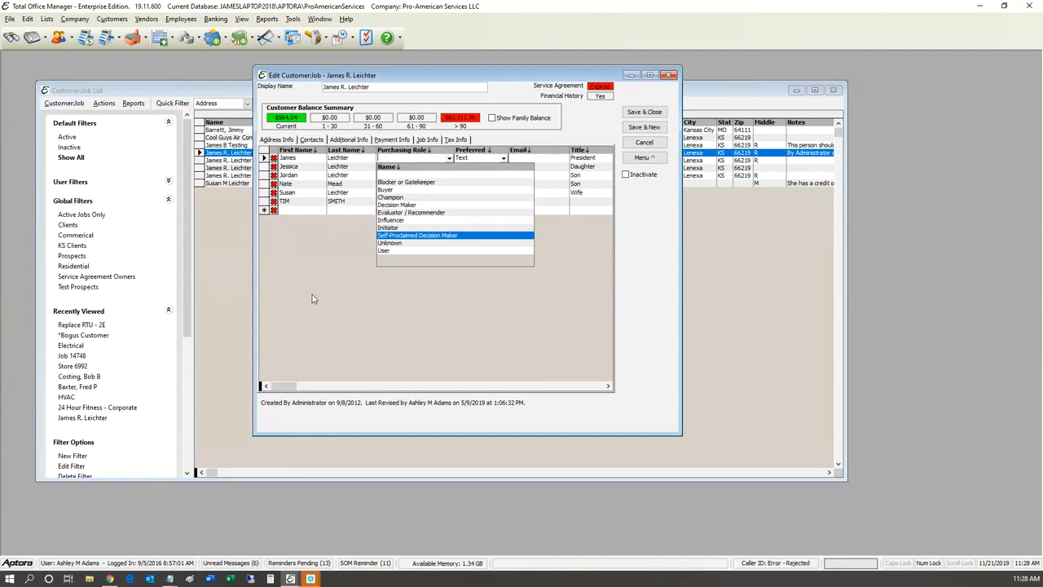
key("Up")
key("Up")
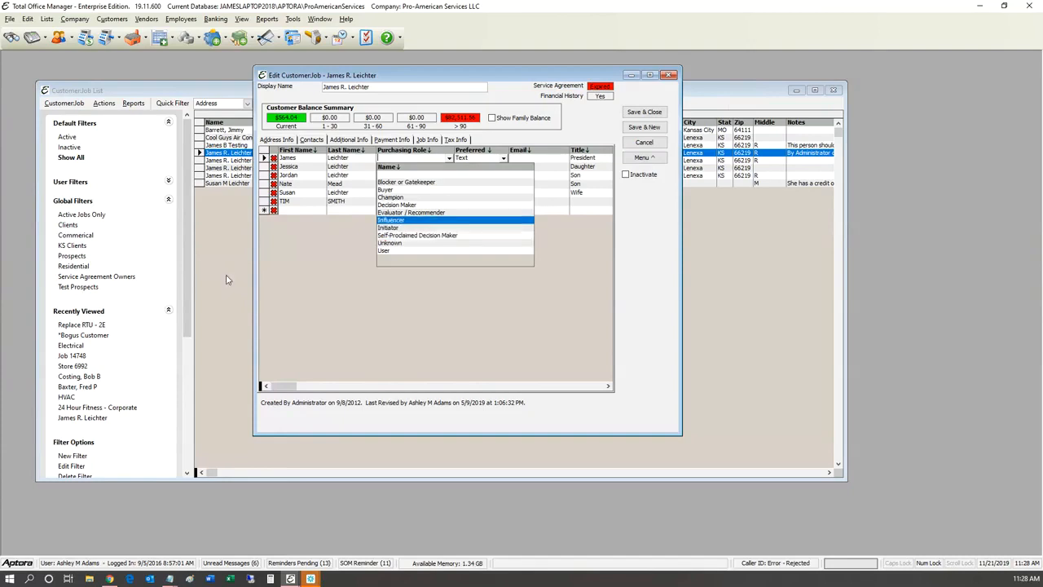
key("Down")
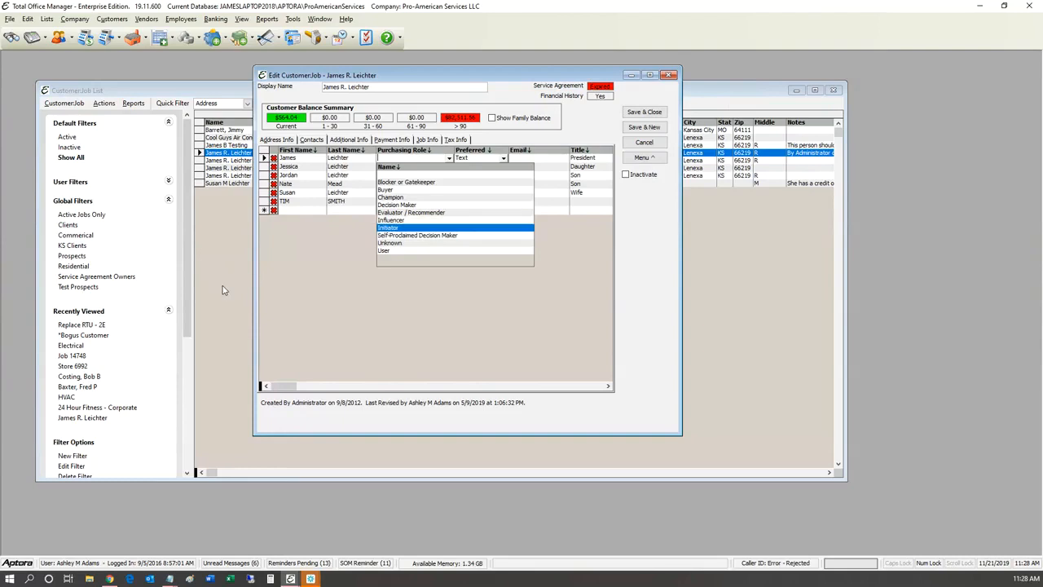
key("Up")
key("Up")
key("Up")
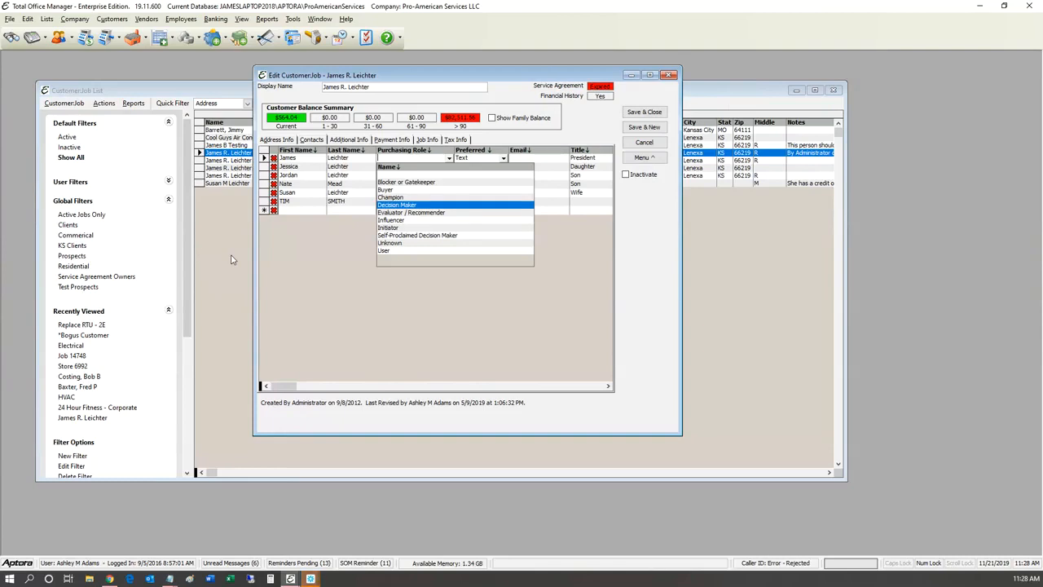
key("Down")
key("Down")
key("Down")
key("Down")
key("Down")
key("Down")
key("Return")
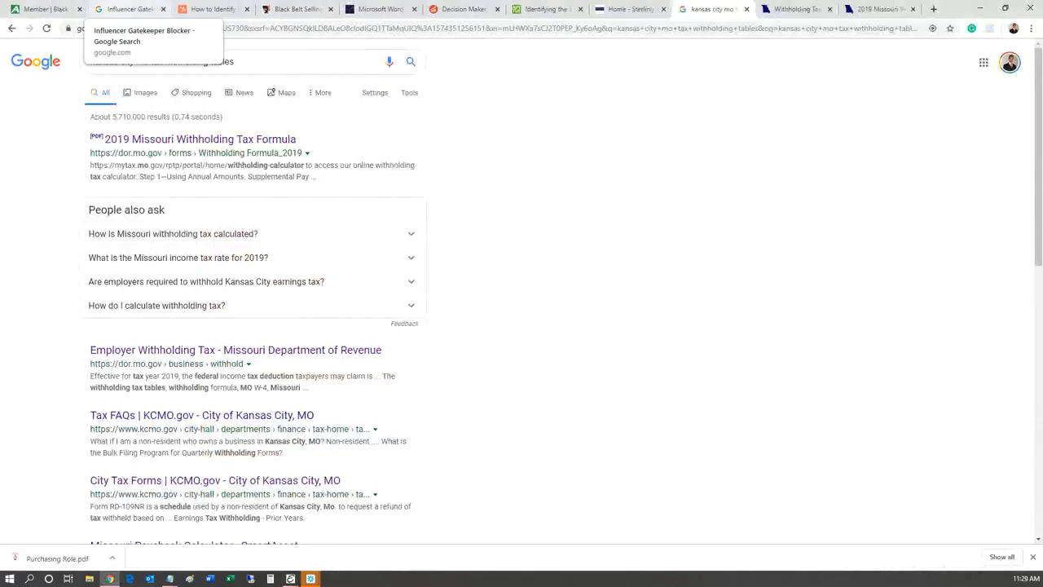
Step: Open the HubSpot gatekeepers and influencers article from the search results and scroll to 'The influencer'
left_click(129, 9)
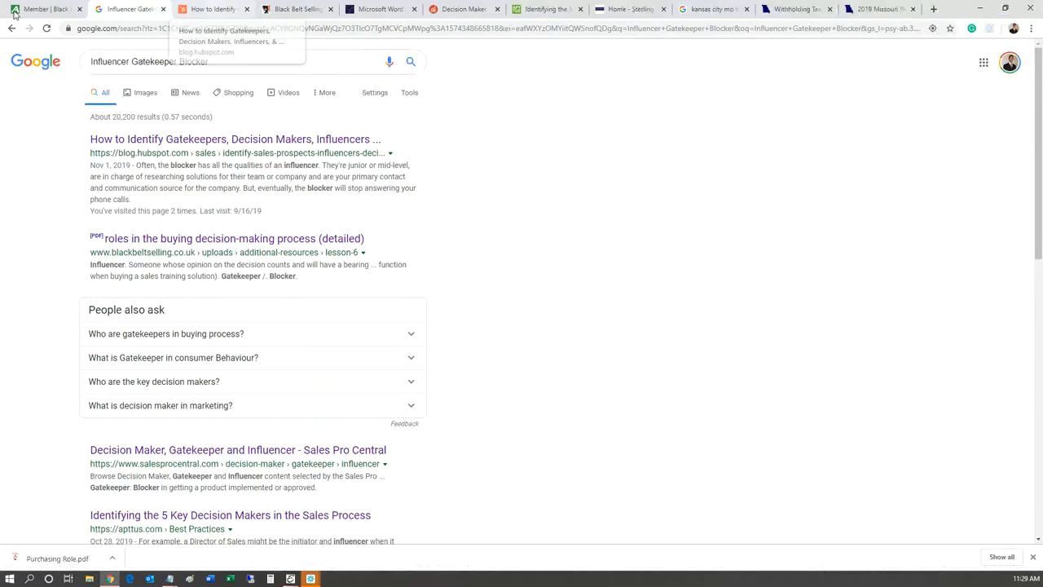
key("ctrl+Tab")
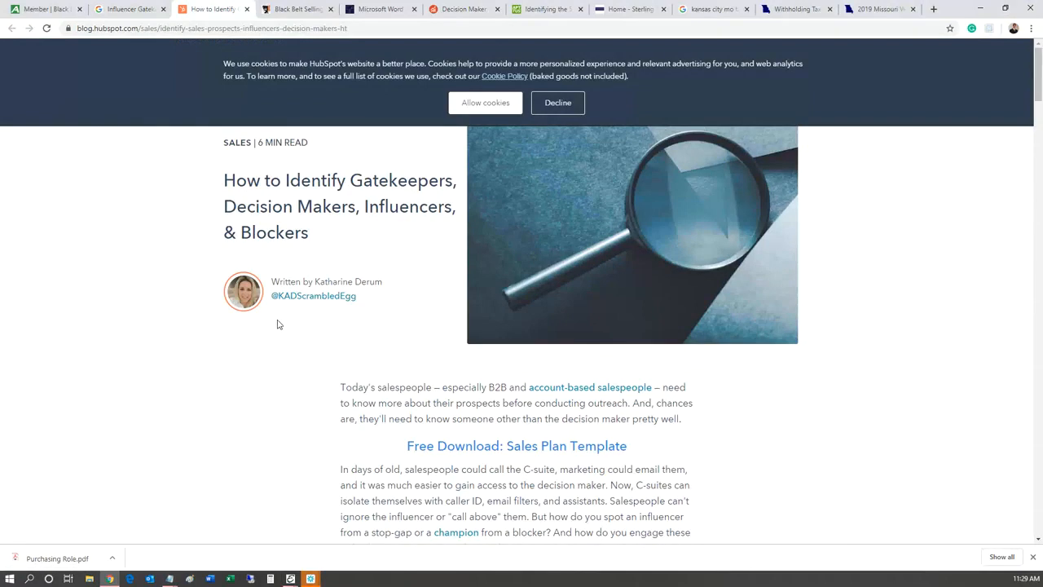
scroll(277, 324, "down", 1)
scroll(277, 325, "down", 5)
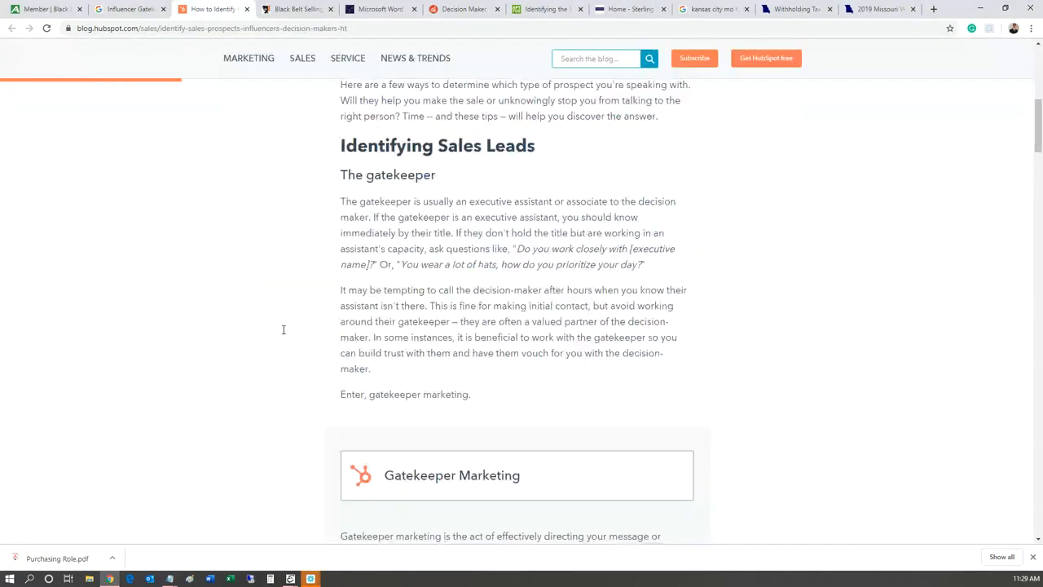
scroll(283, 329, "down", 6)
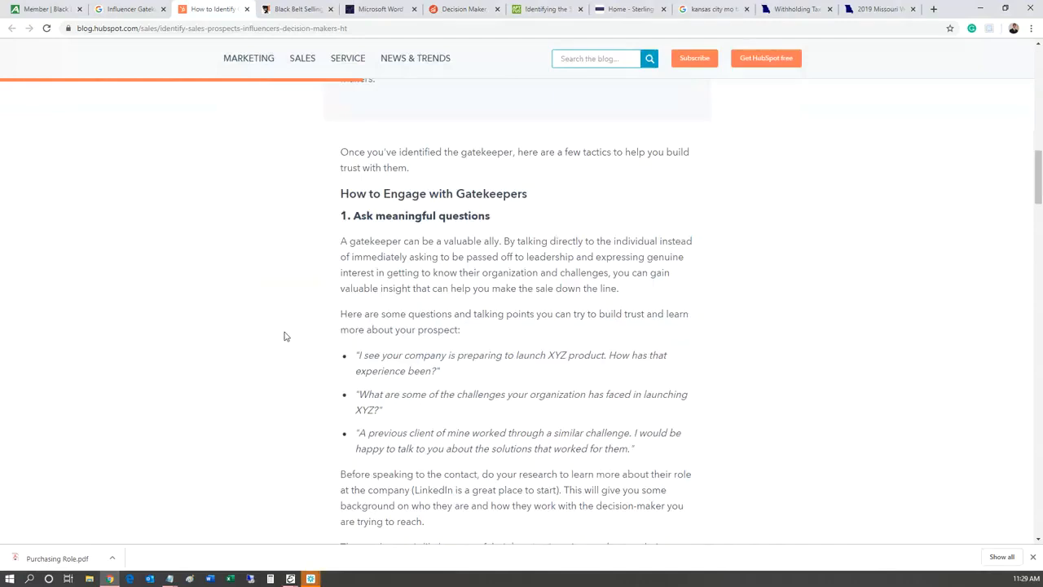
scroll(285, 334, "down", 1)
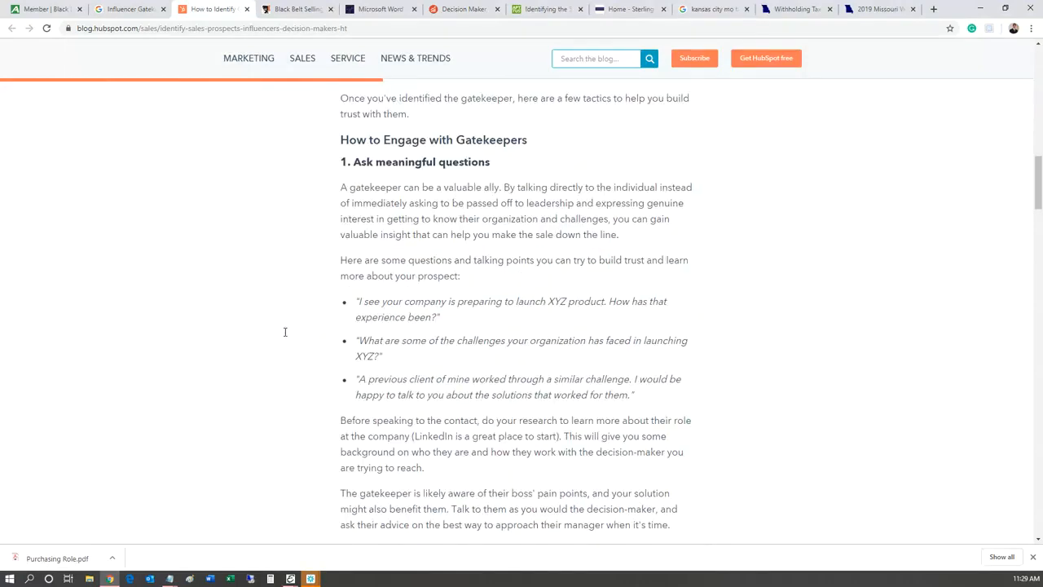
scroll(284, 332, "down", 1)
scroll(284, 331, "up", 1)
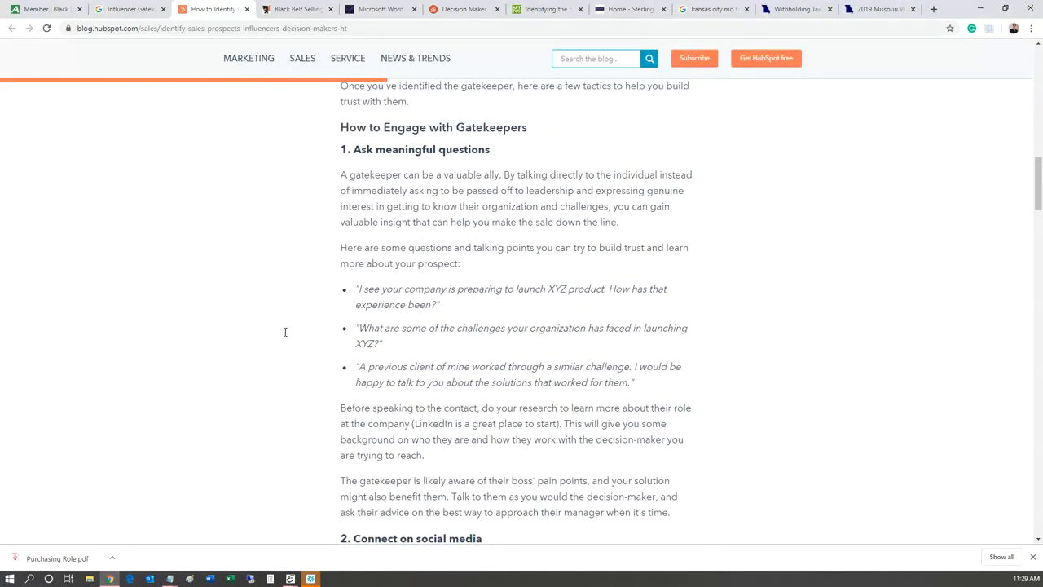
scroll(284, 332, "down", 2)
scroll(286, 332, "down", 6)
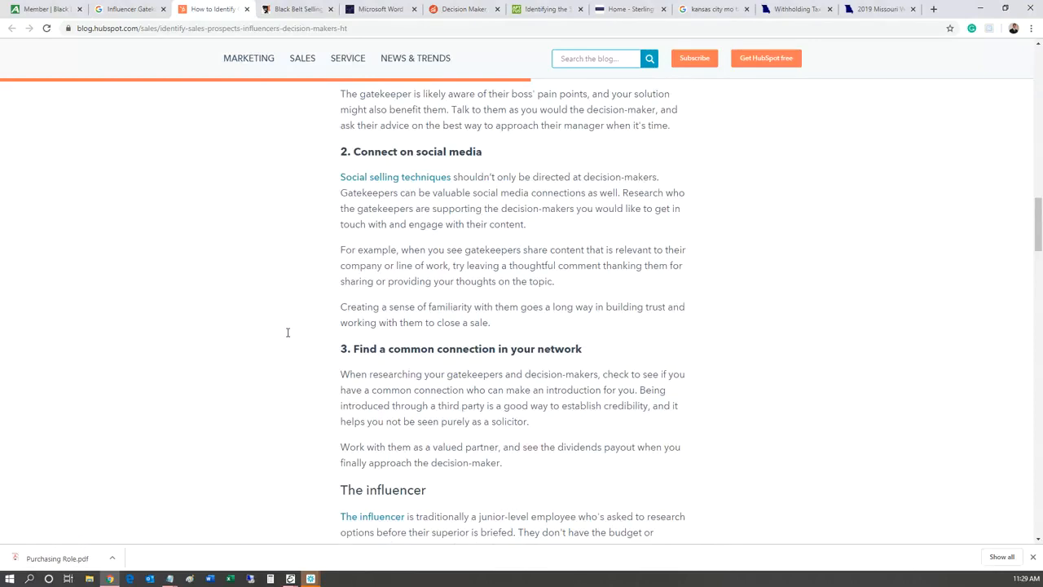
Step: Read the buying decision-making roles PDF through page 3, then move to the Sales Pro Central Decision Maker tab
left_click(380, 10)
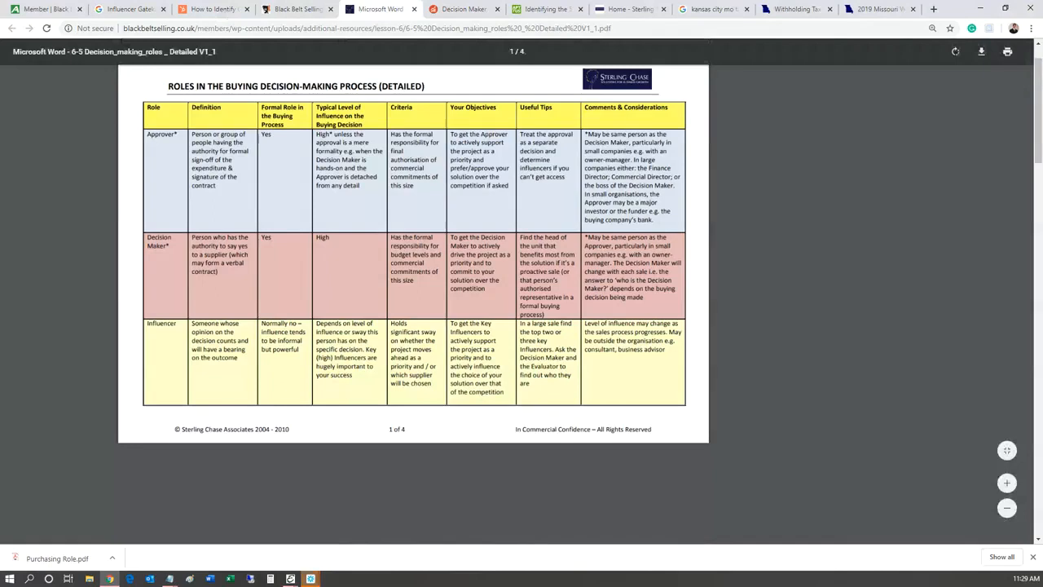
scroll(413, 252, "down", 5)
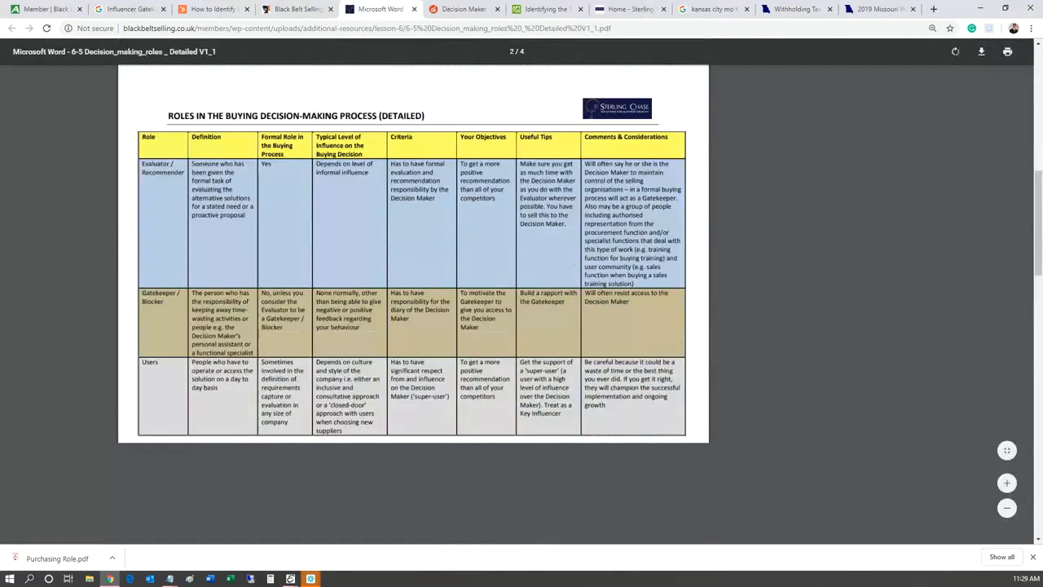
scroll(413, 252, "down", 2)
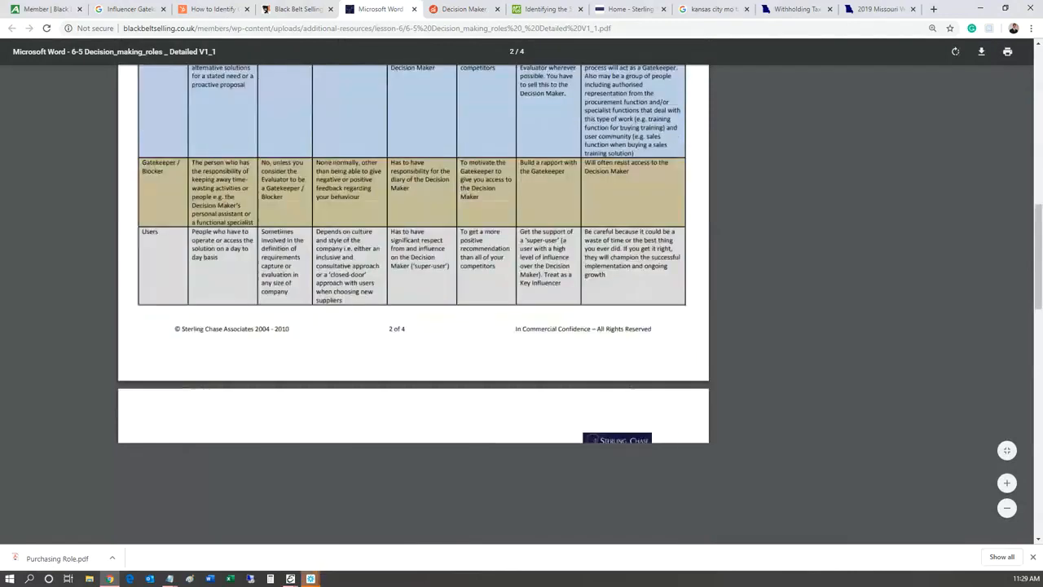
scroll(413, 253, "down", 1)
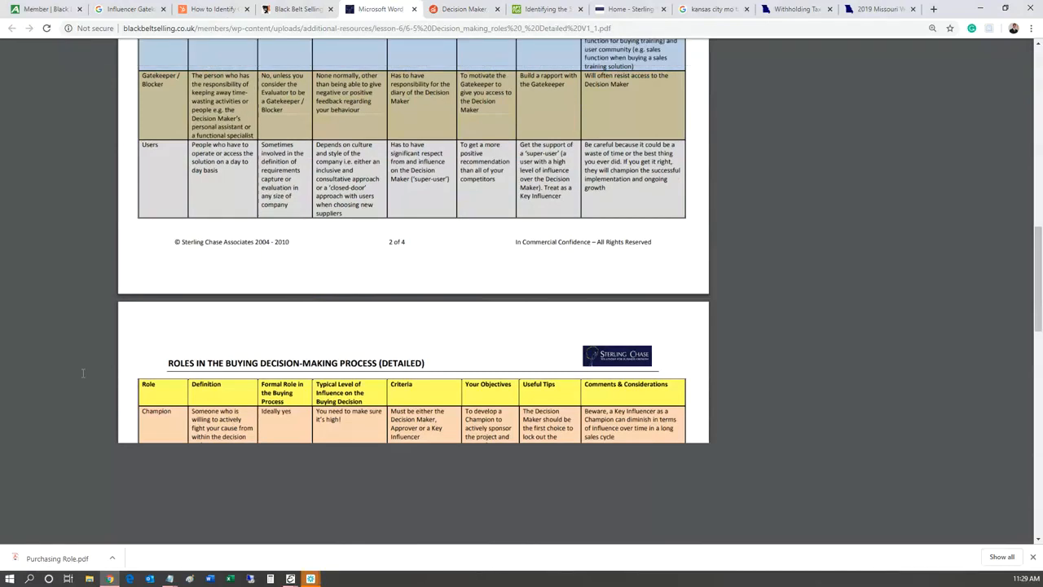
scroll(83, 372, "down", 4)
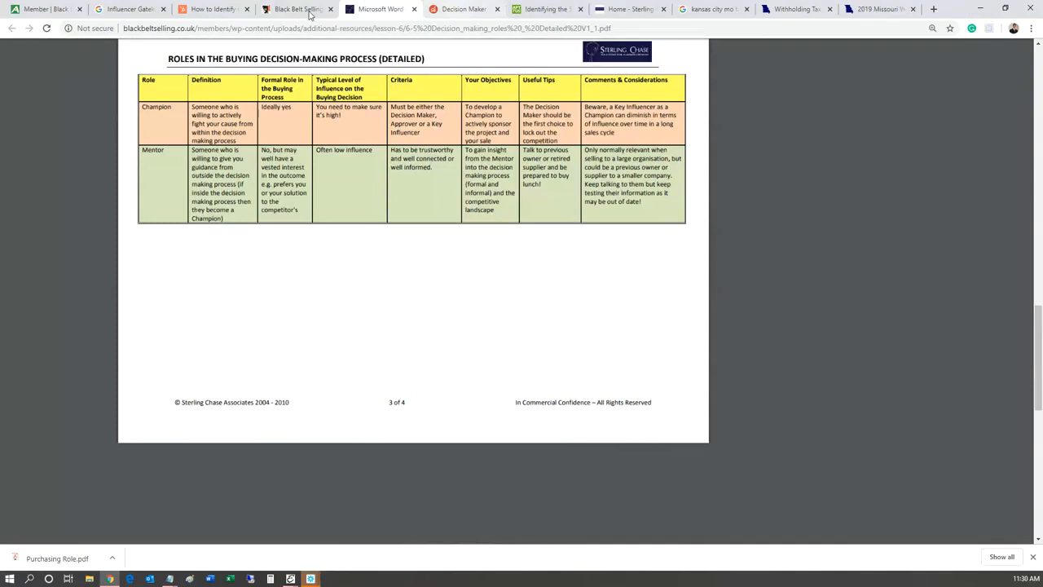
key("ctrl+Tab")
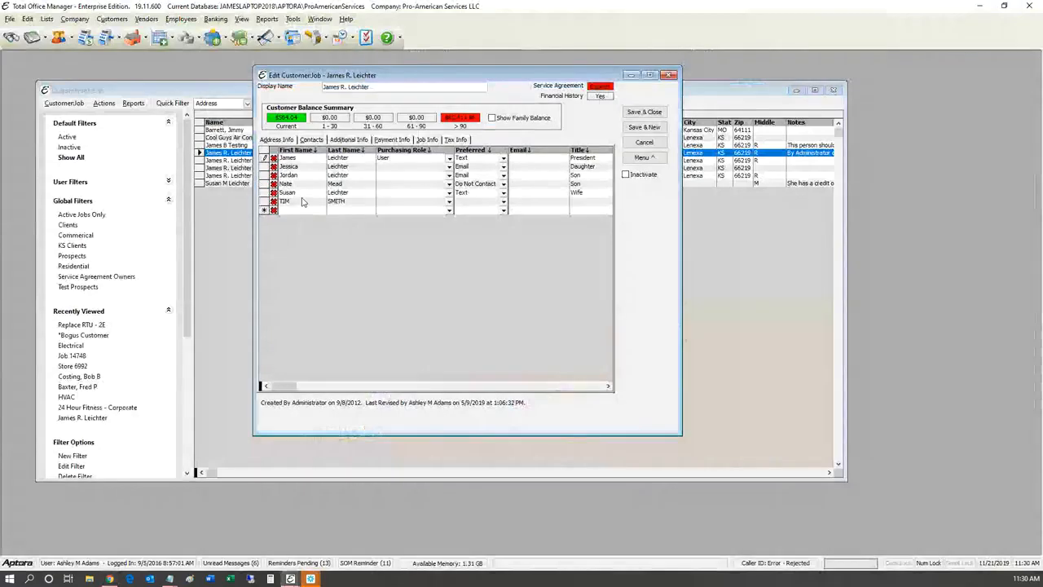
left_click(449, 158)
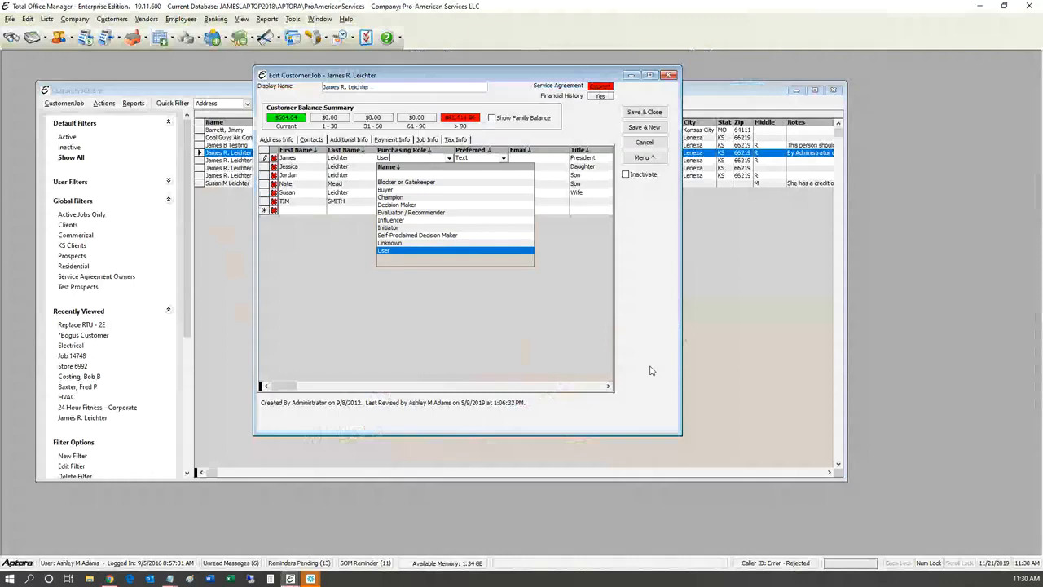
Step: Close the Purchasing Role dropdown, keeping User for the President contact
left_click(476, 299)
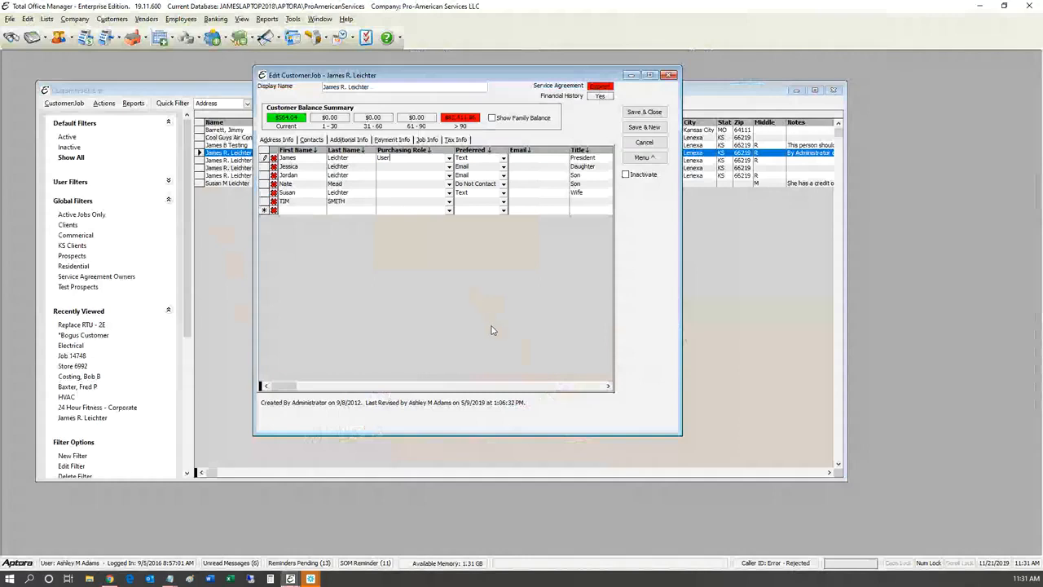
Step: Scroll the Contacts grid right to reveal the Fax and Comments columns
left_click(608, 386)
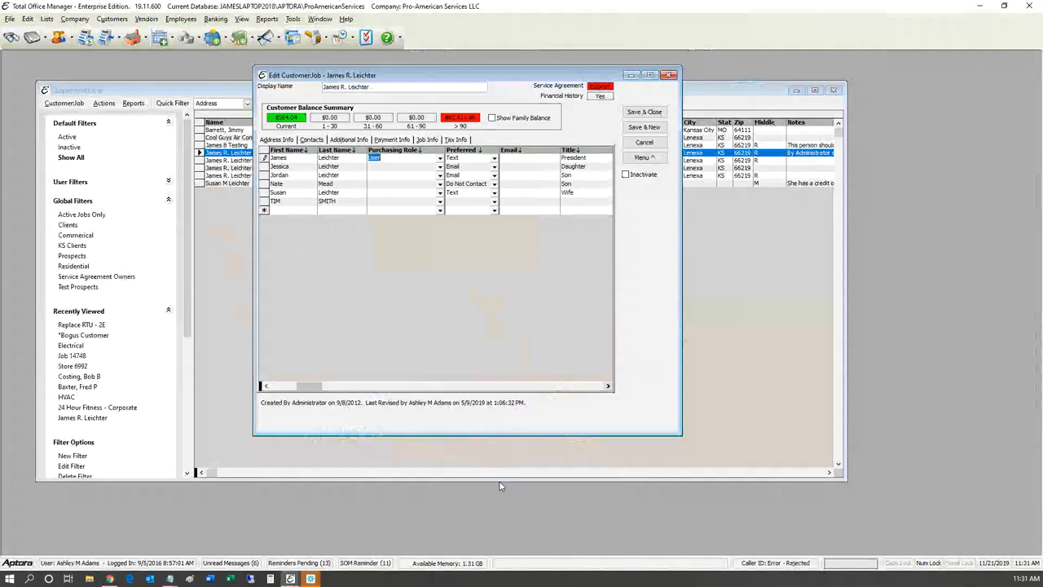
left_click(608, 386)
left_click(607, 386)
left_click(608, 386)
left_click(607, 387)
left_click(608, 386)
left_click(608, 386)
left_click(608, 386)
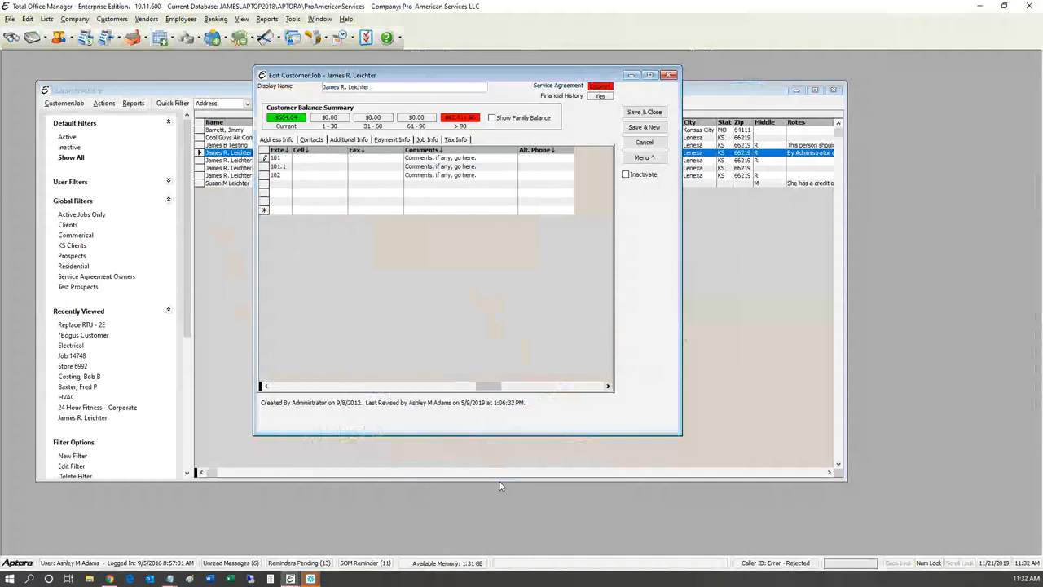
left_click(608, 386)
left_click(608, 387)
left_click_drag(539, 387, 120, 482)
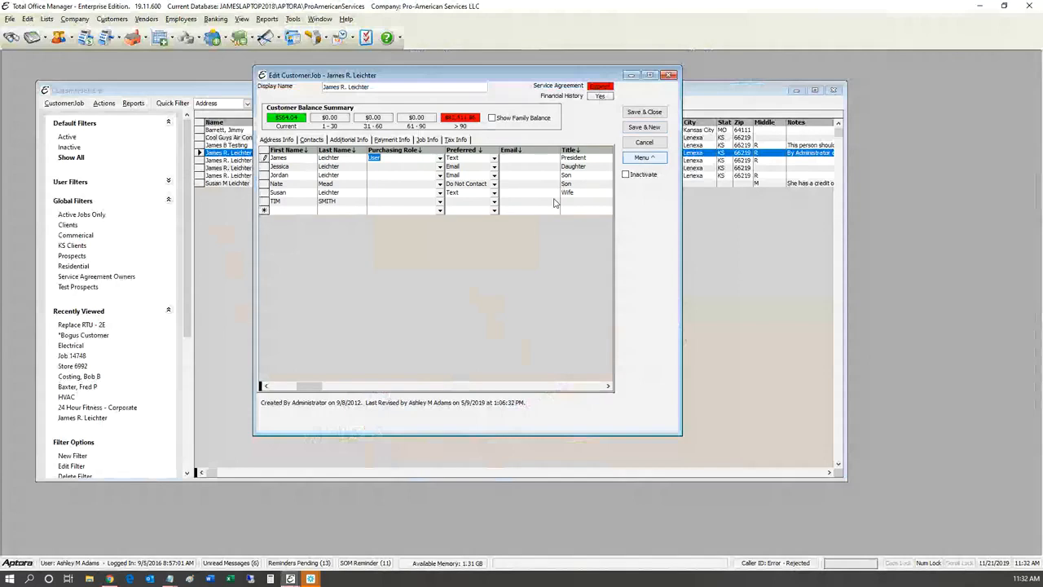
Step: Review the Contact tab column options and apply the chosen columns, closing the Show Columns chooser
left_click(645, 157)
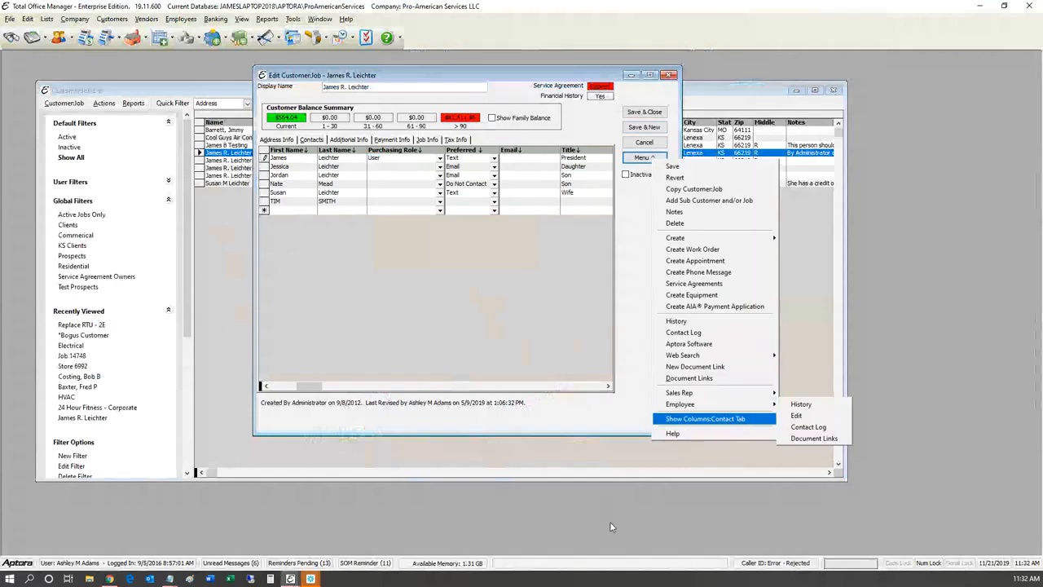
left_click(703, 419)
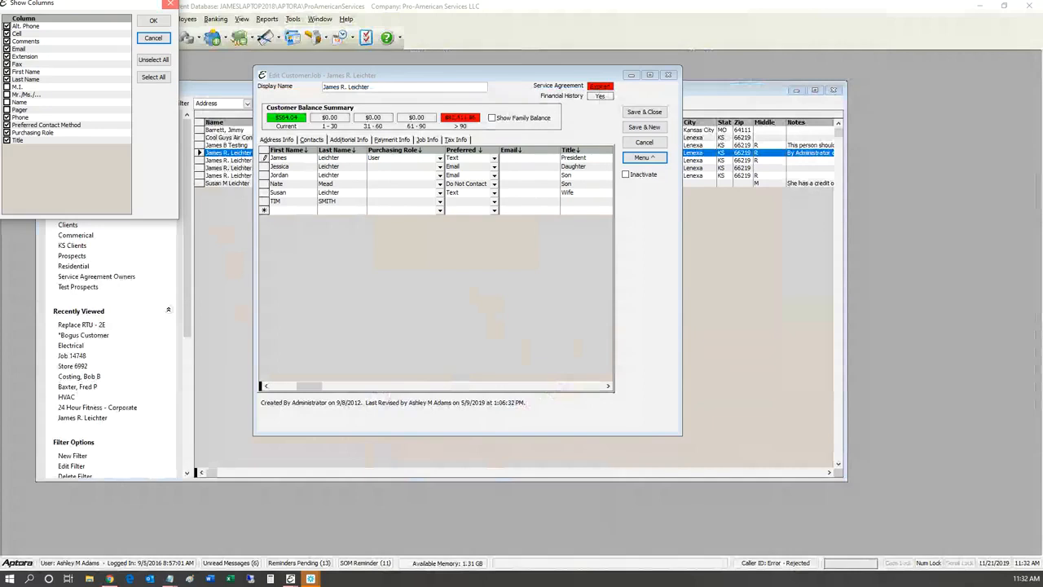
left_click(169, 4)
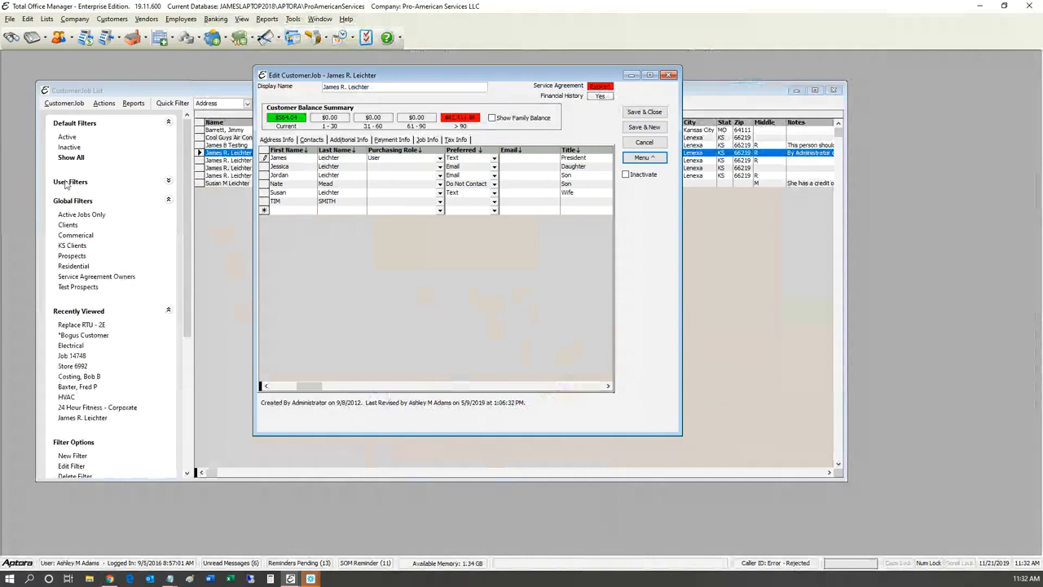
Step: Switch the customer record to its Address Info tab and activate the program's menu bar
key("Tab")
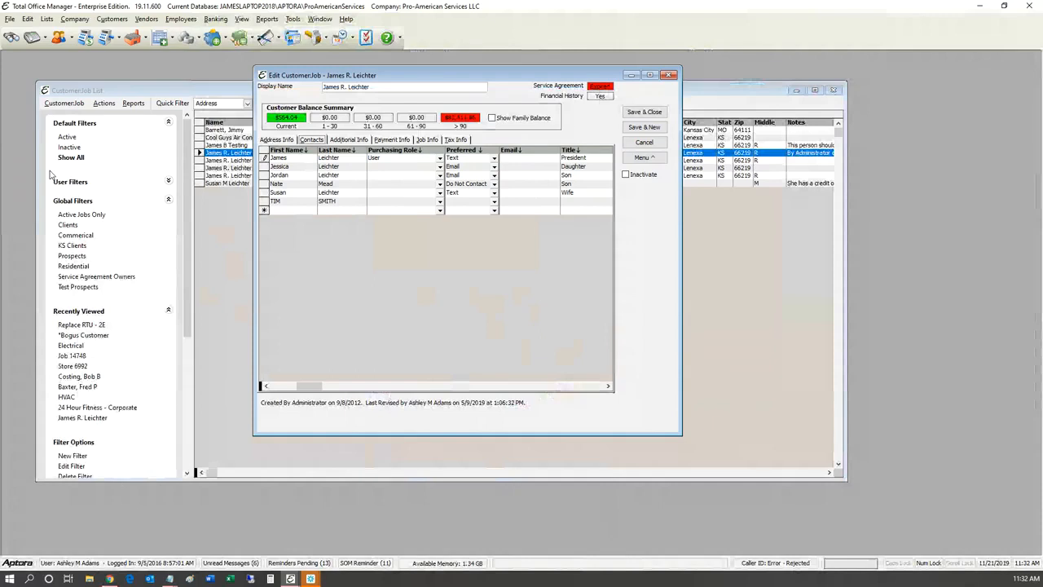
left_click(277, 140)
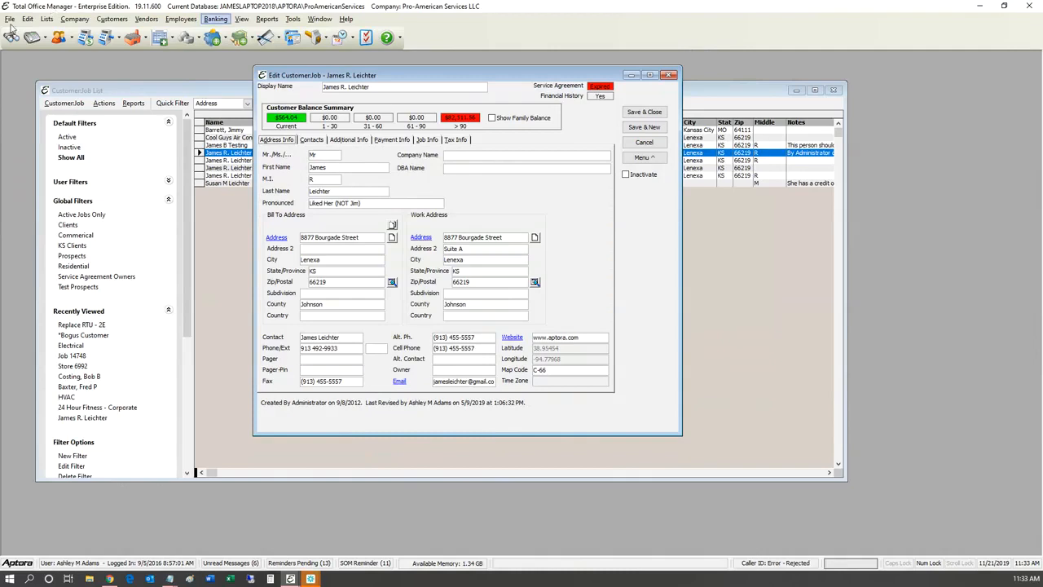
key("Down")
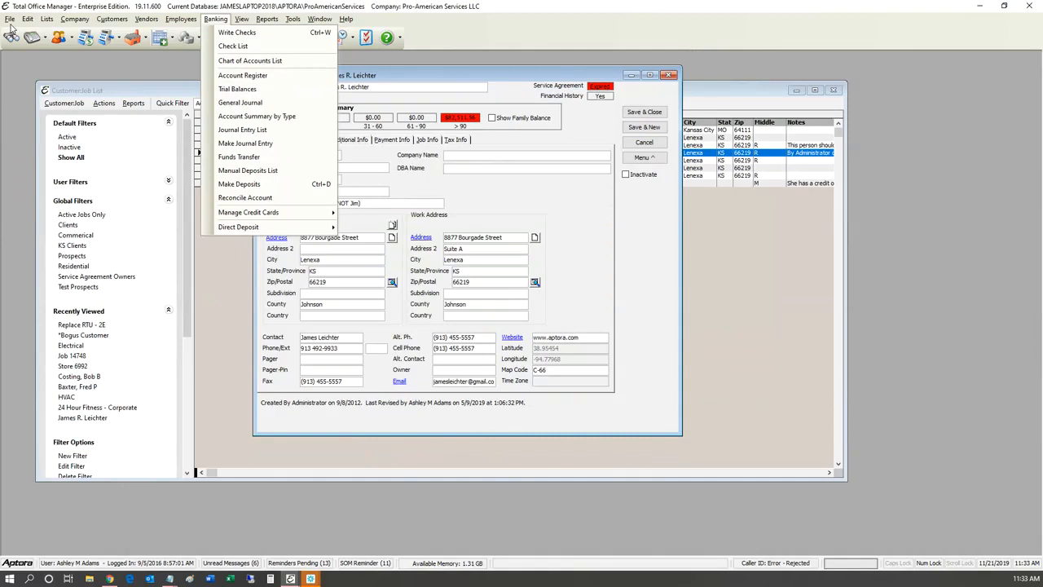
Step: Open the Commission Method List from Employees > Lists
mouse_move(181, 18)
mouse_move(186, 253)
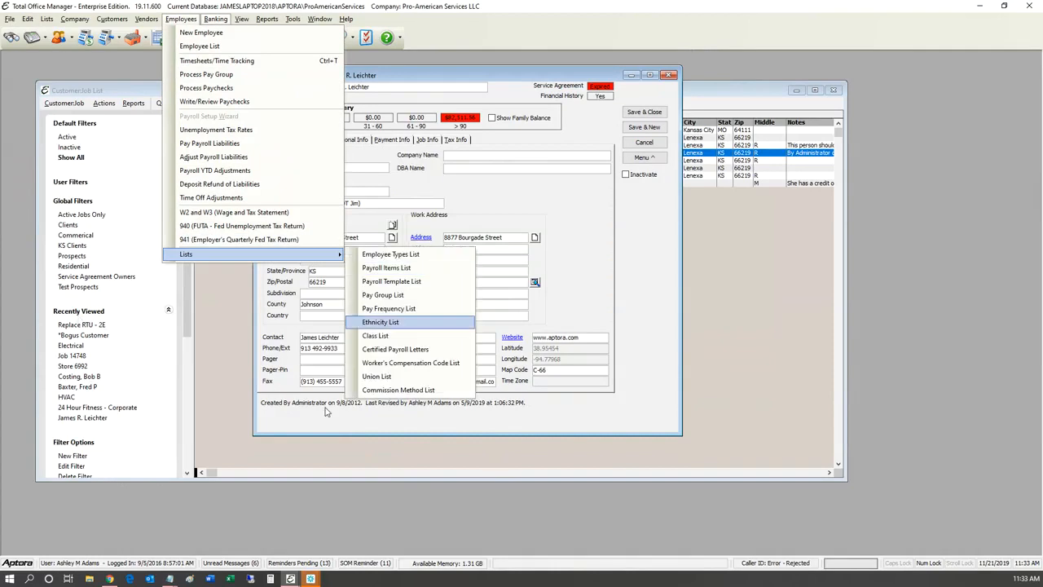
key("Down")
key("Down")
key("Down")
key("Down")
key("Down")
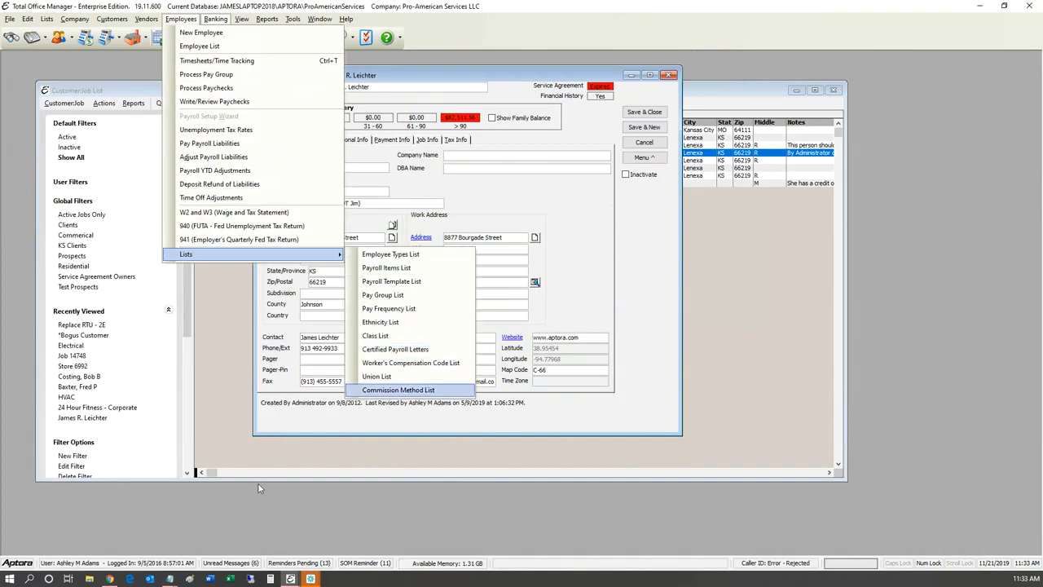
key("Return")
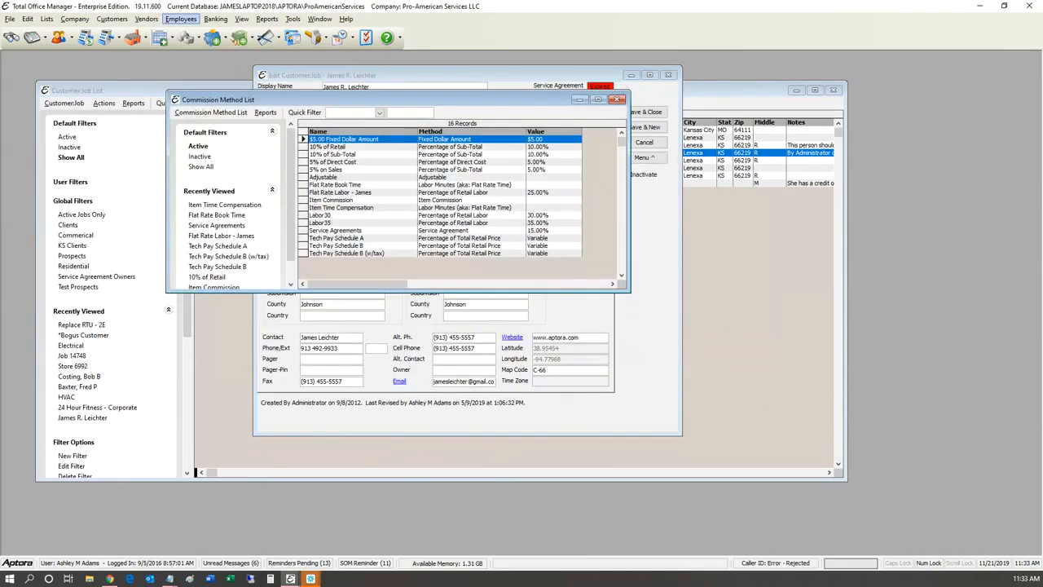
Step: Open the first employee's Payroll Items from the Employee List
left_click(181, 19)
left_click(200, 46)
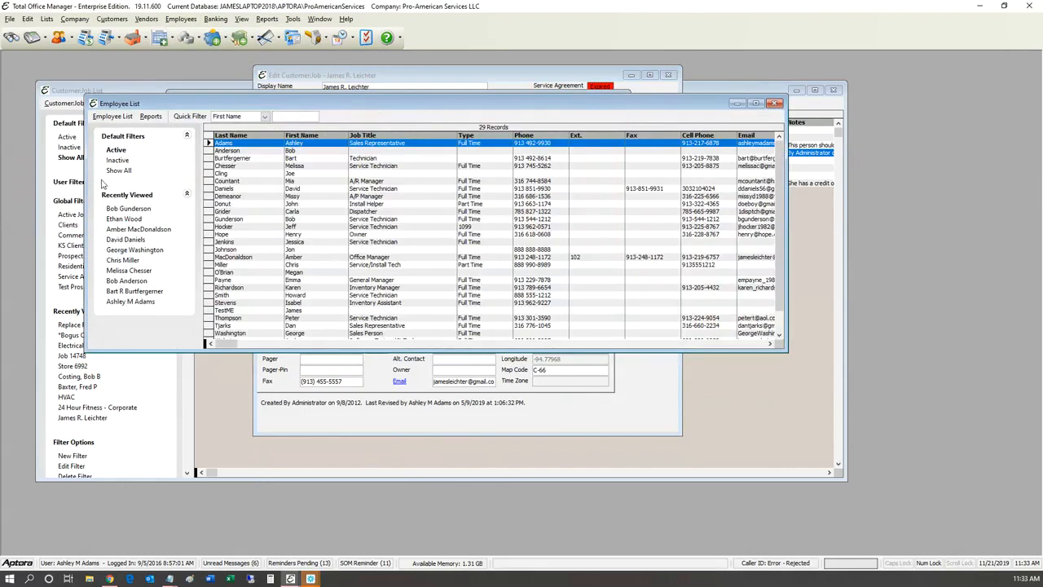
right_click(294, 144)
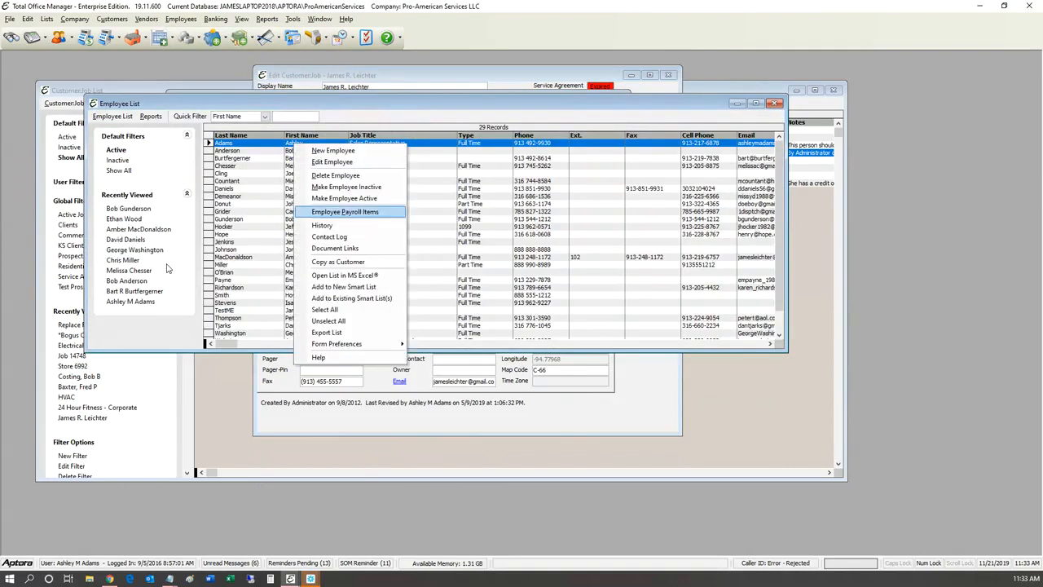
left_click(345, 212)
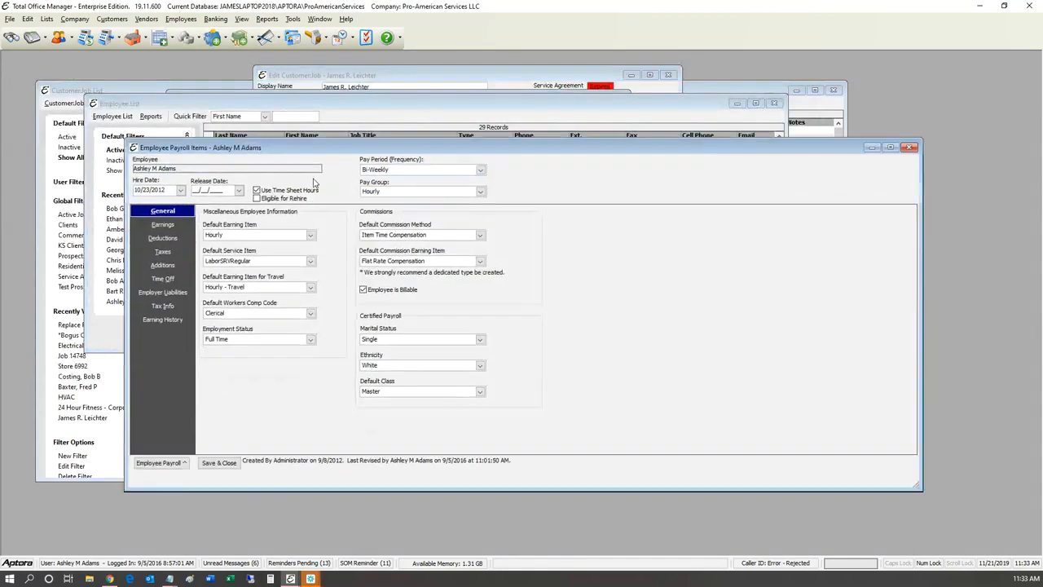
left_click_drag(314, 178, 312, 150)
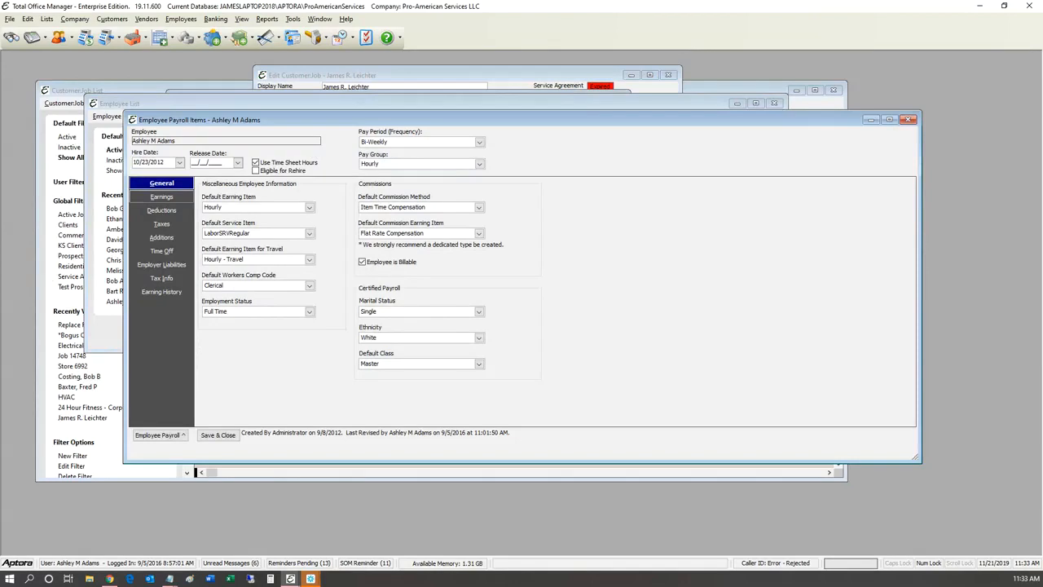
left_click(162, 197)
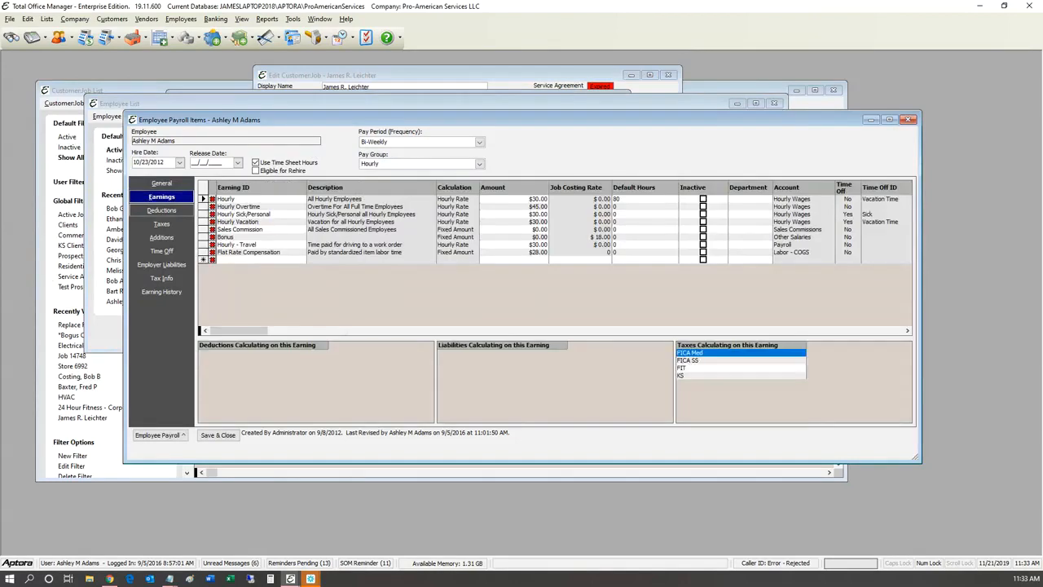
left_click(162, 211)
left_click(161, 224)
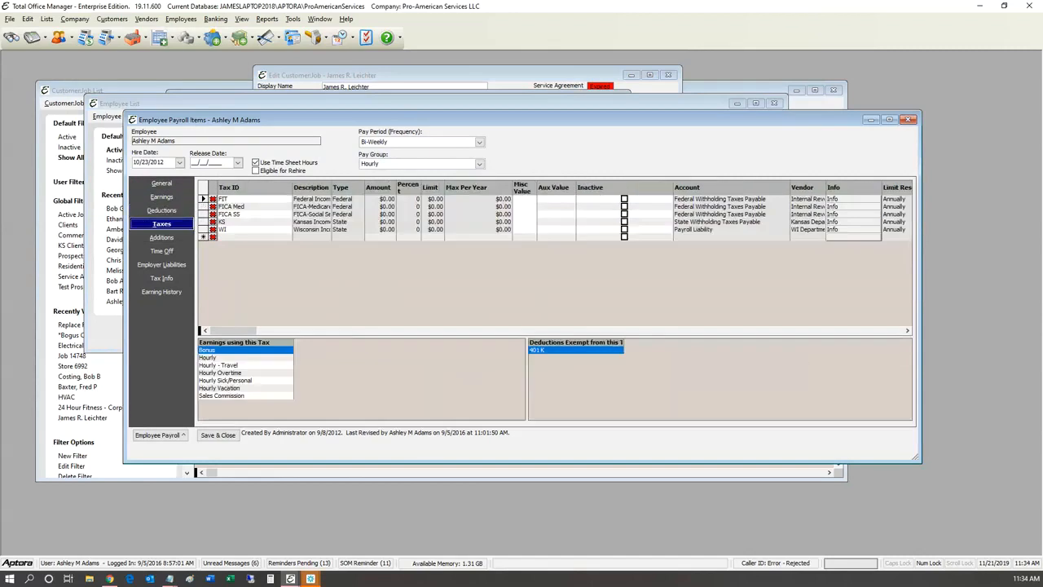
left_click(161, 237)
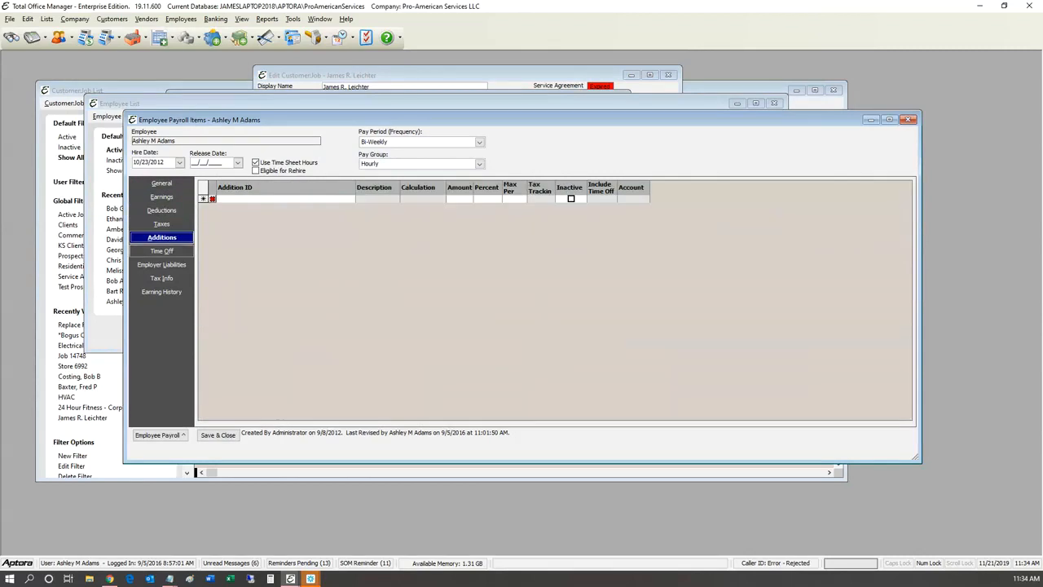
left_click(162, 197)
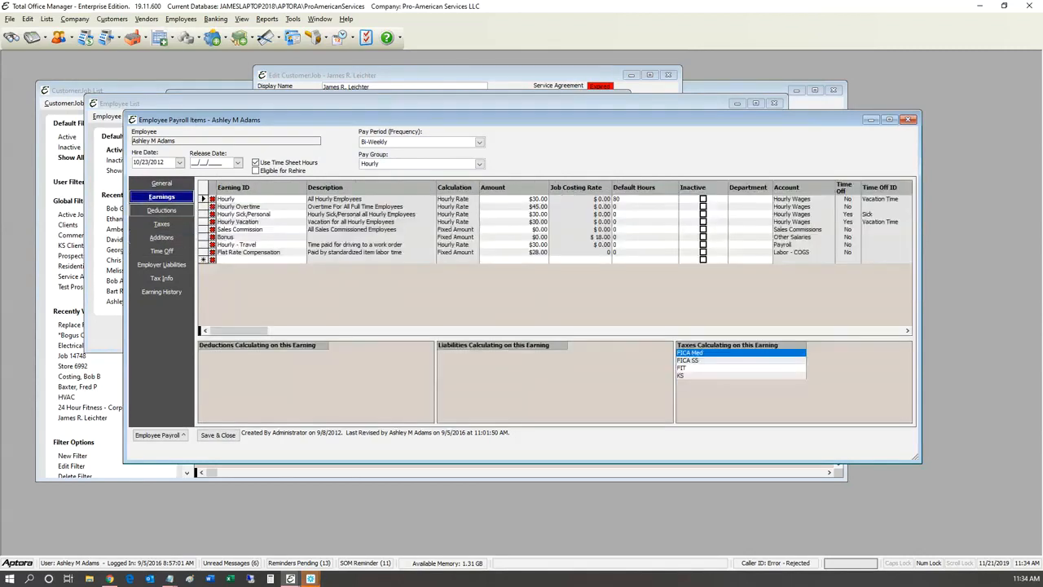
left_click(161, 211)
left_click(162, 224)
left_click(161, 251)
left_click(161, 265)
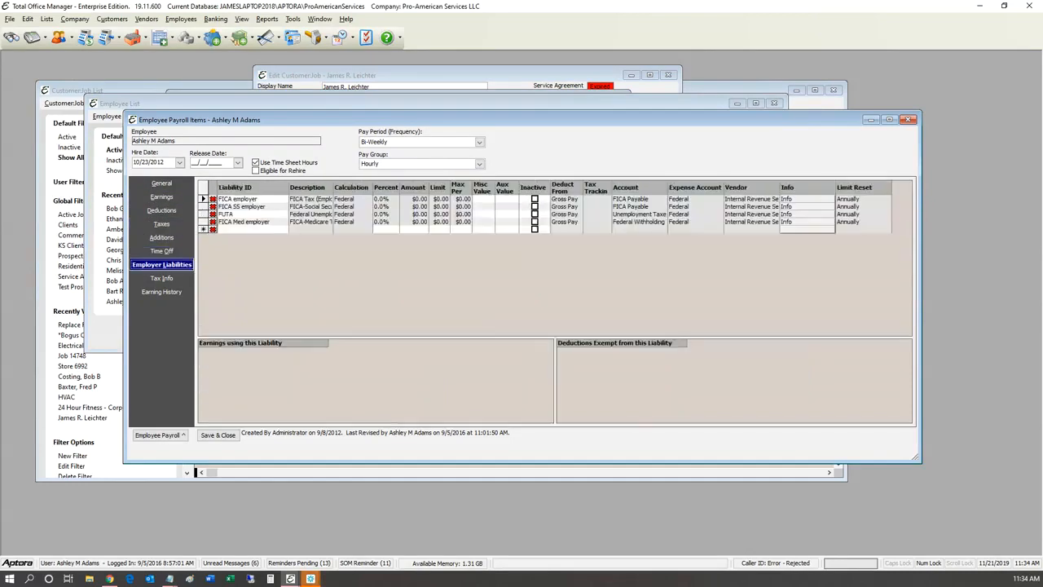
left_click(161, 278)
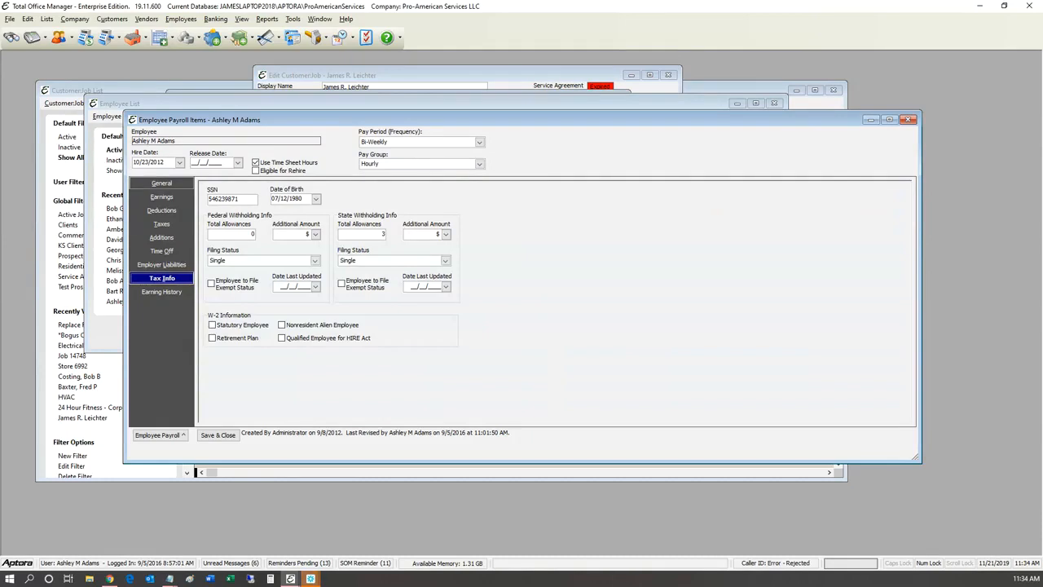
left_click(161, 182)
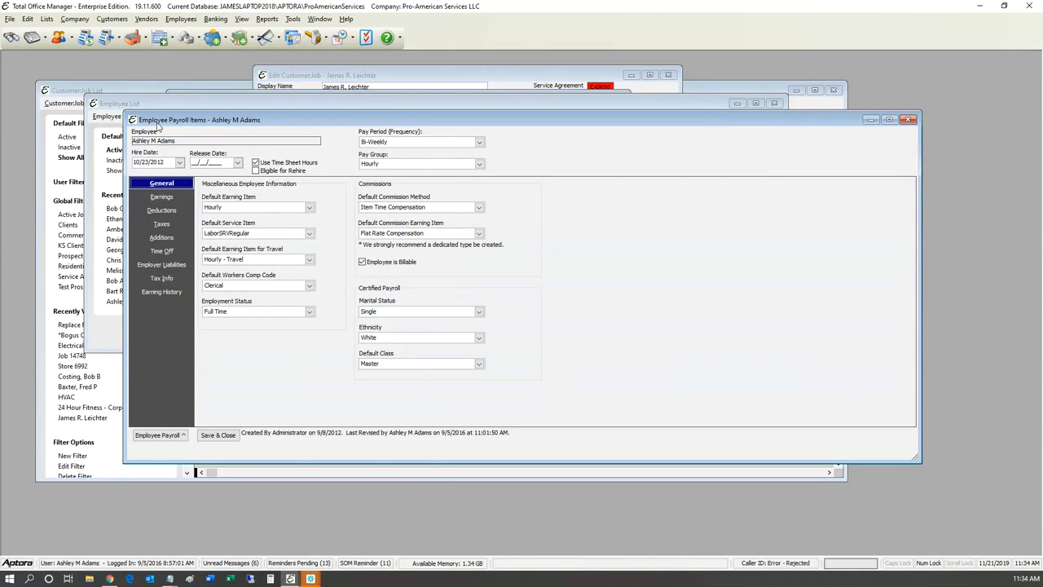
left_click(266, 19)
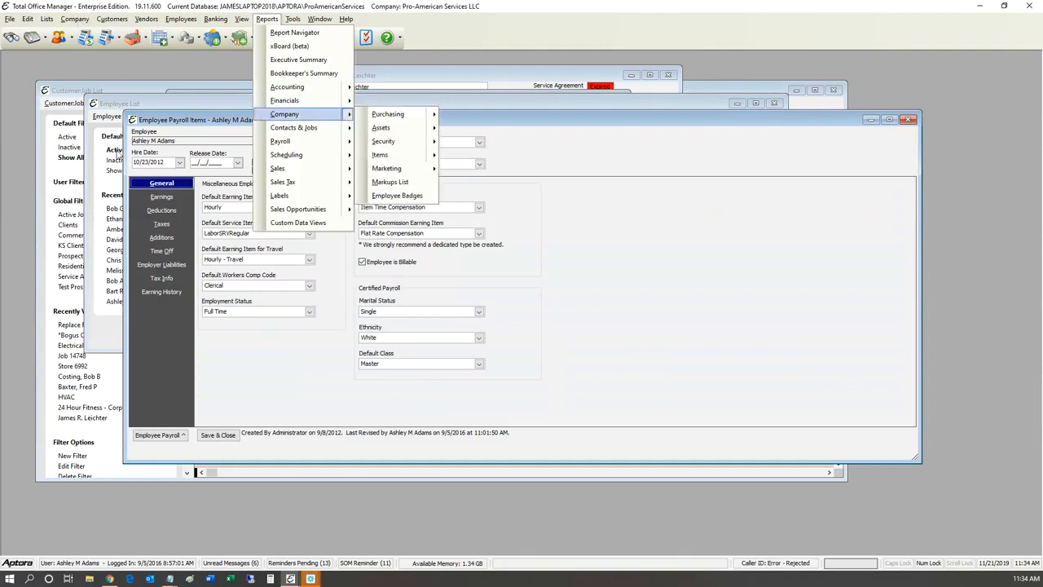
mouse_move(317, 141)
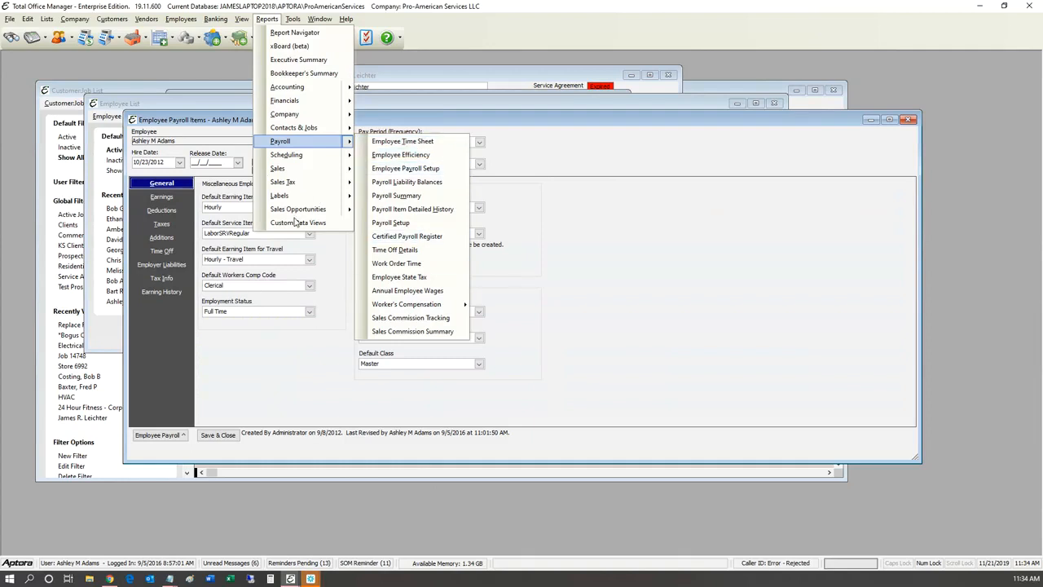
left_click(445, 184)
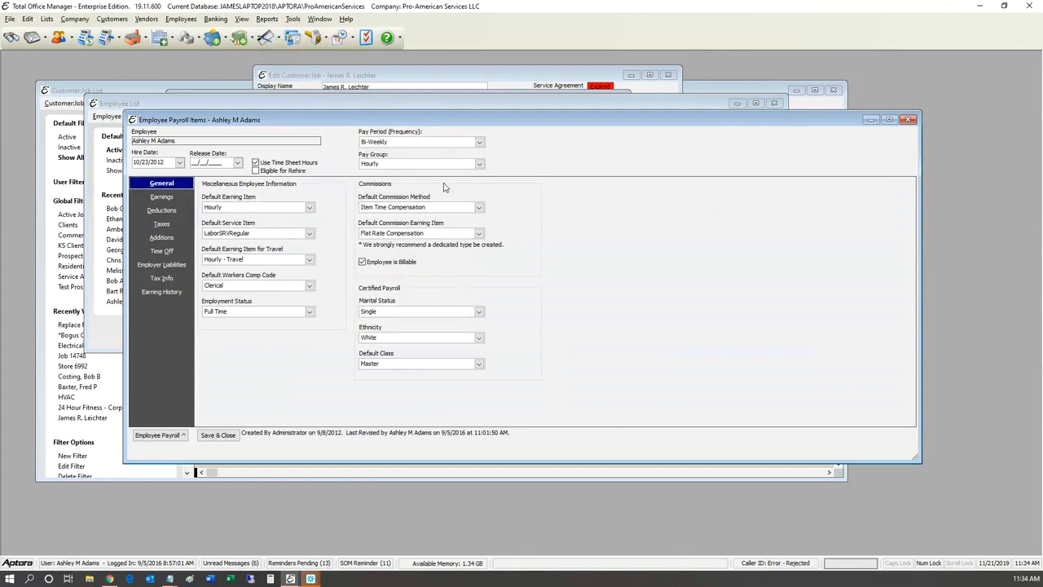